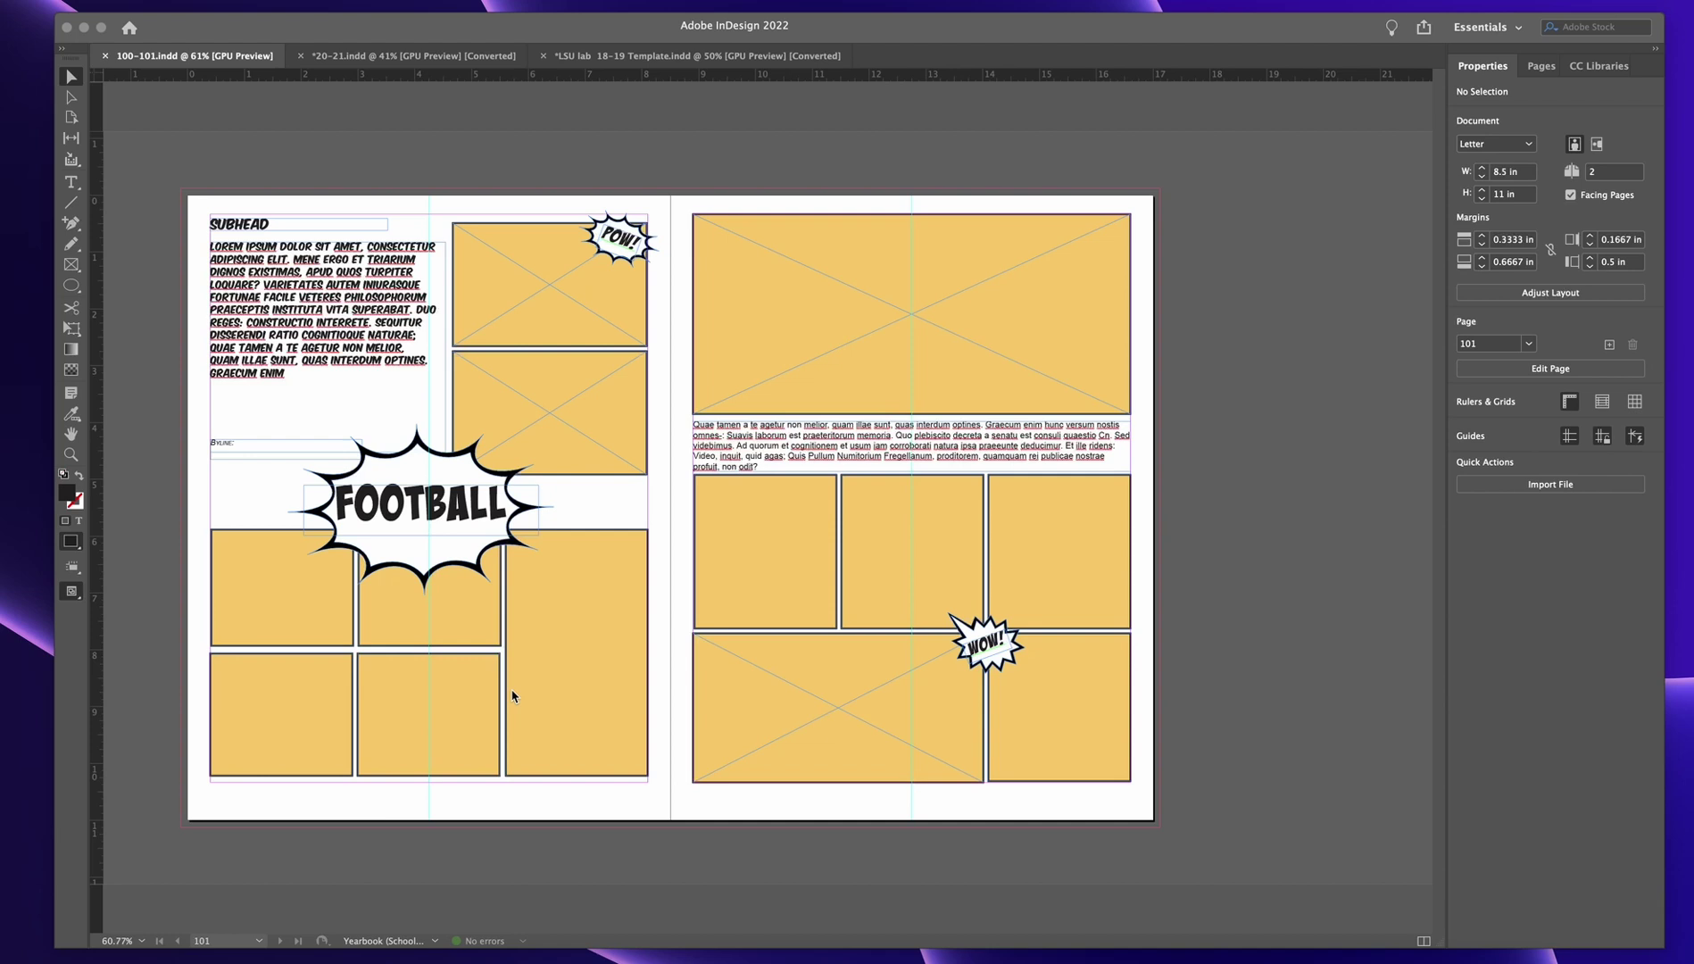
Step: Bring InDesign forward and select frames on the right and left pages of the spread
left_click(1004, 332)
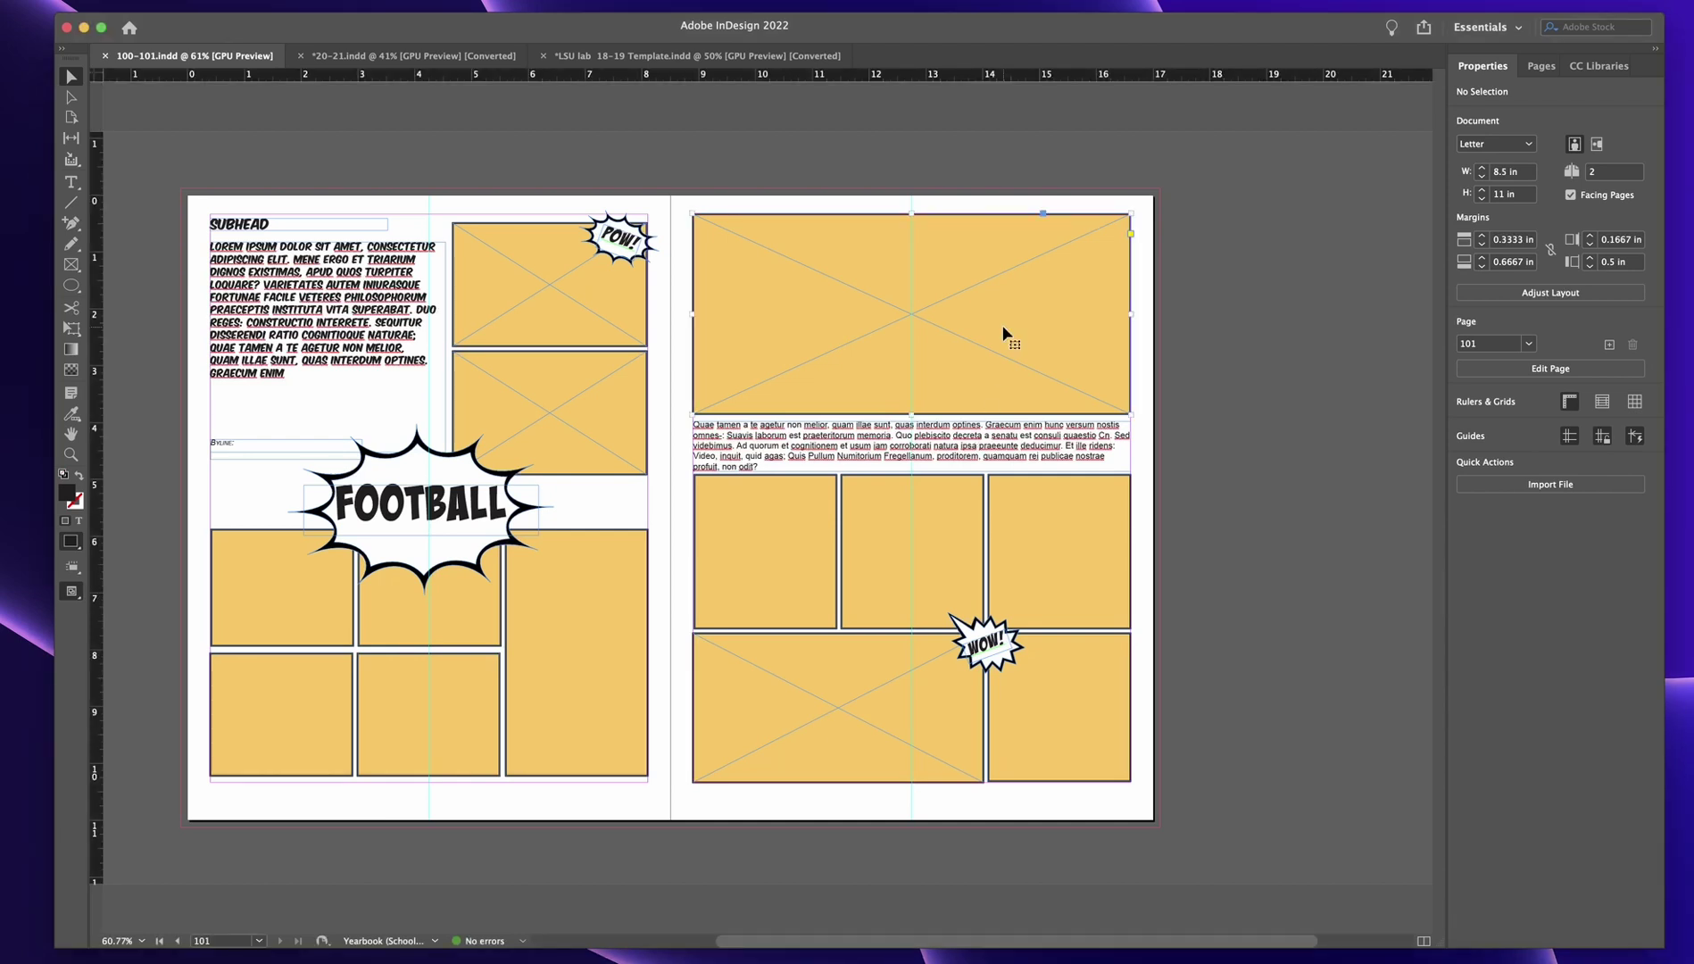
left_click(1003, 334)
left_click(798, 534)
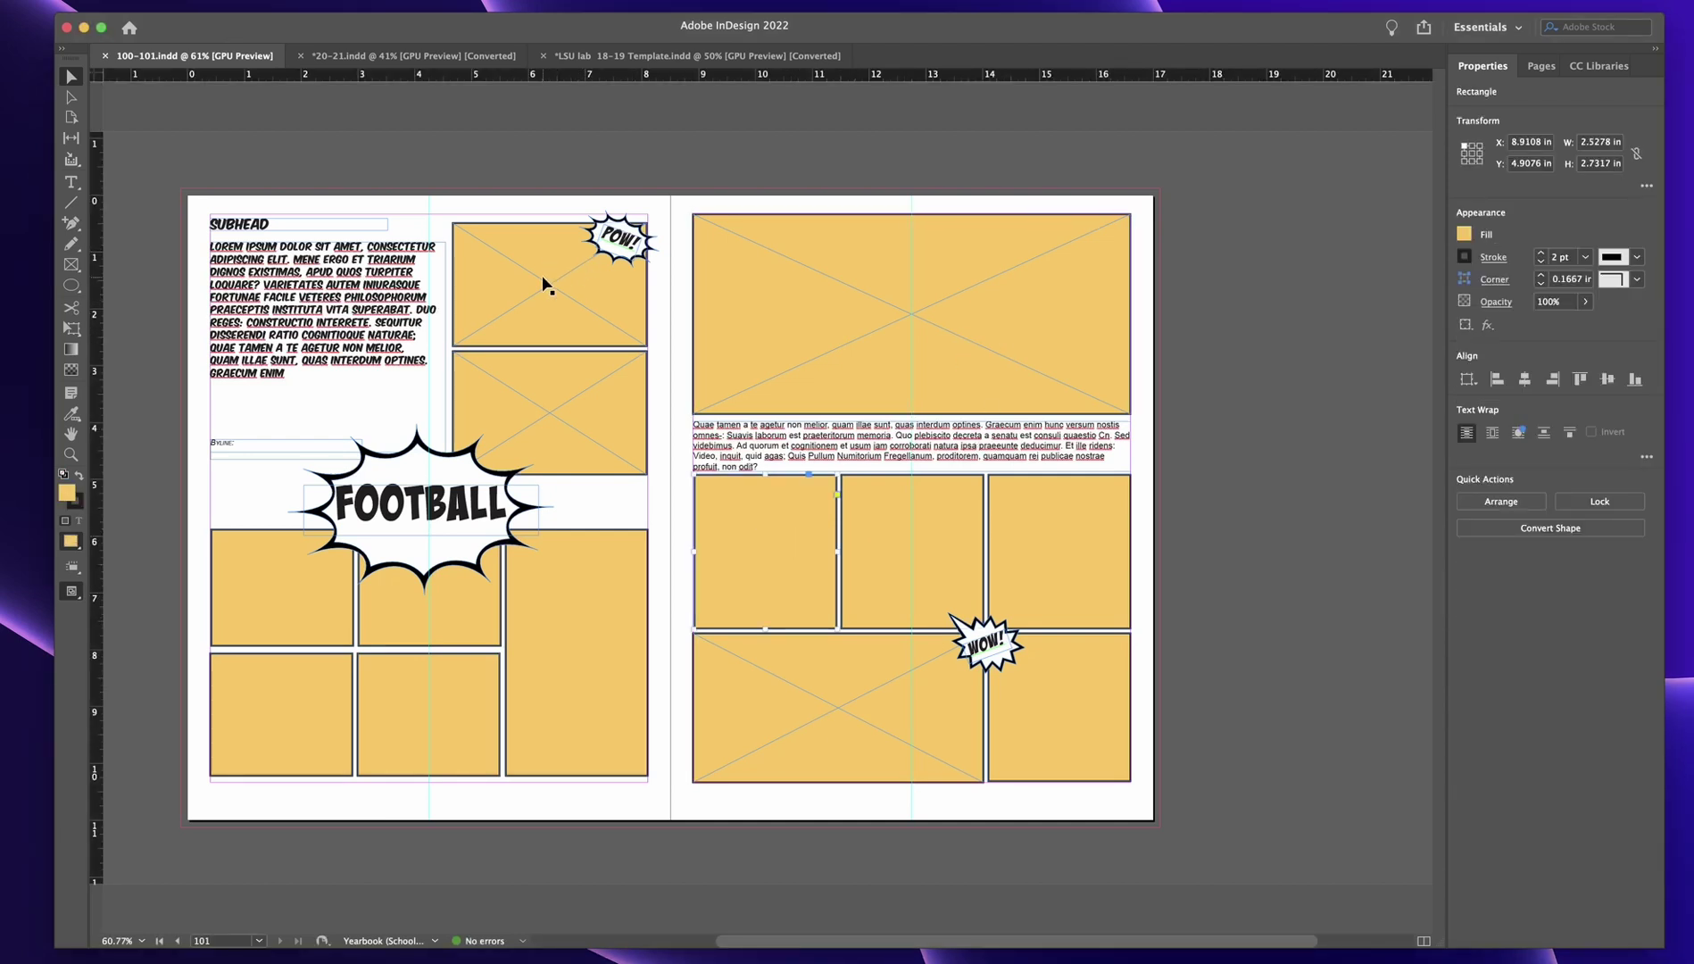
left_click(546, 282)
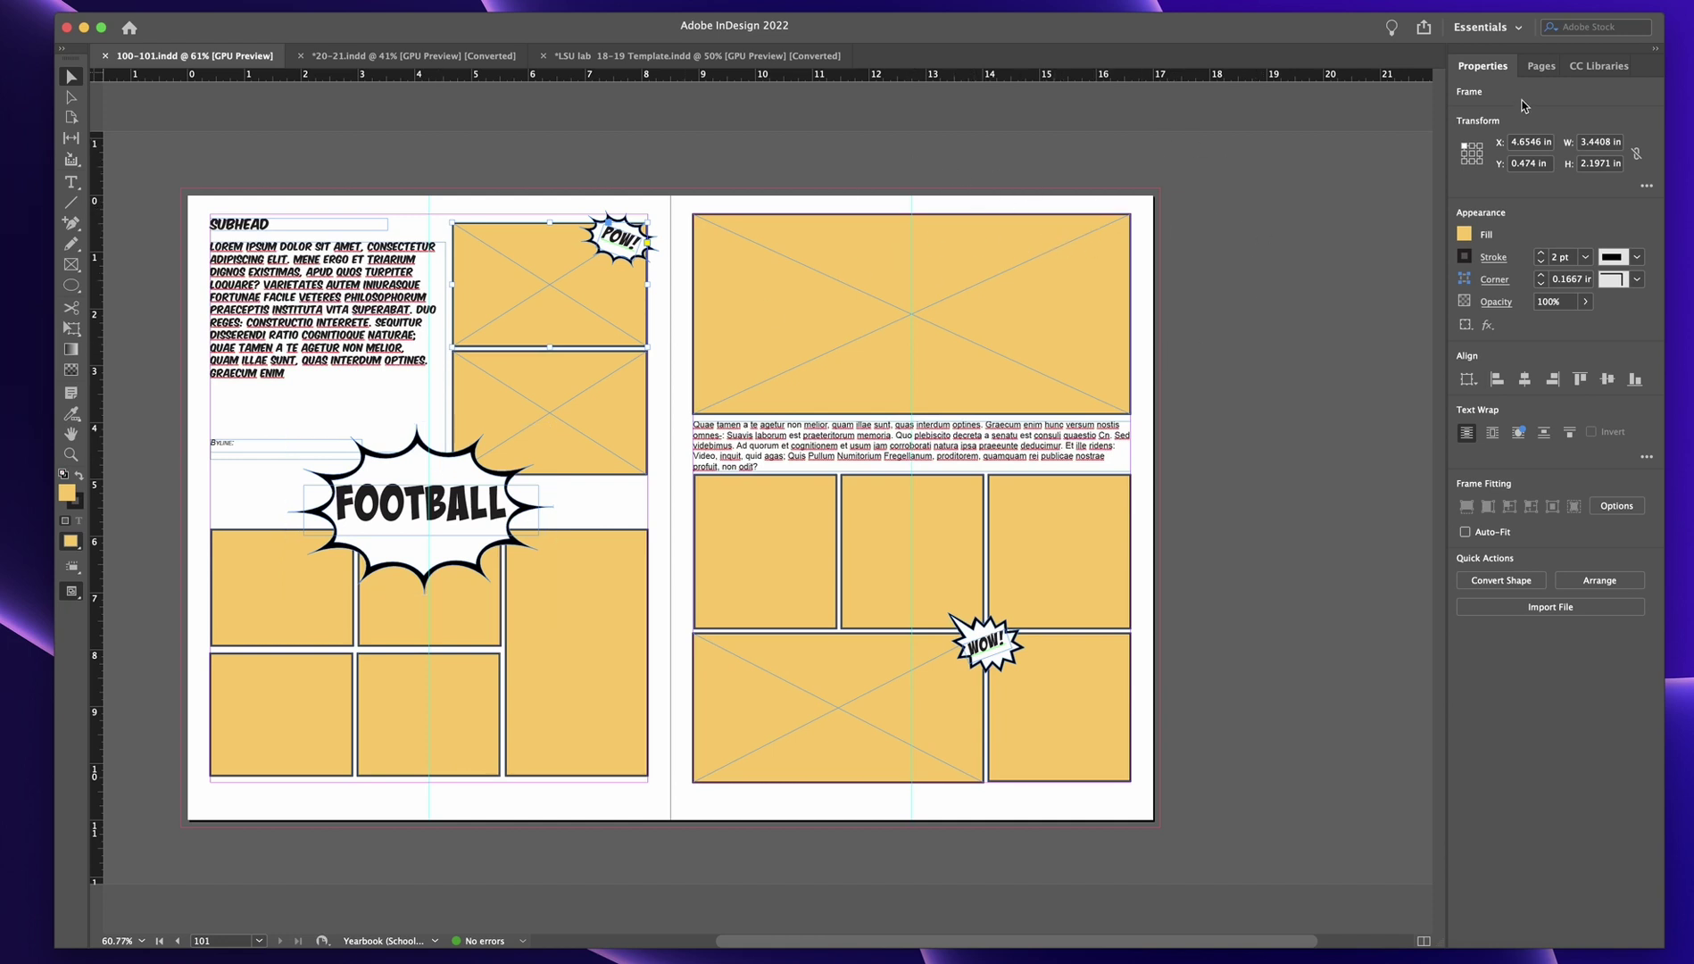
Step: Browse the Essentials workspace menu, ending with the list of workspaces showing
left_click(1505, 30)
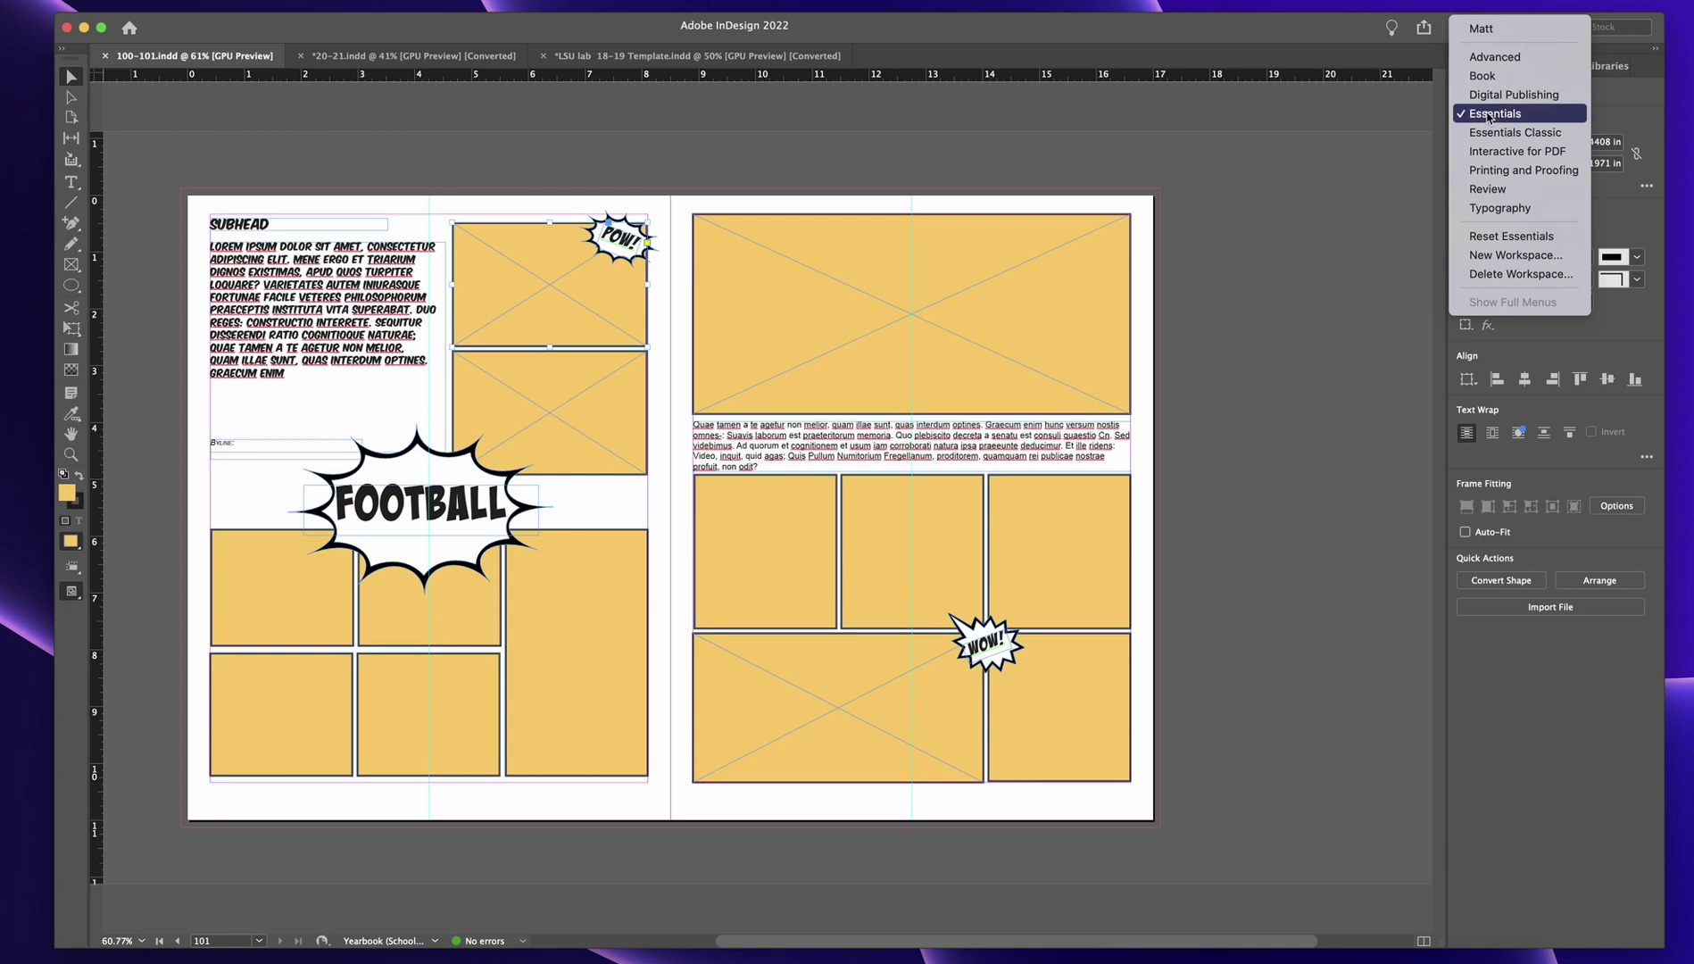
left_click(1489, 117)
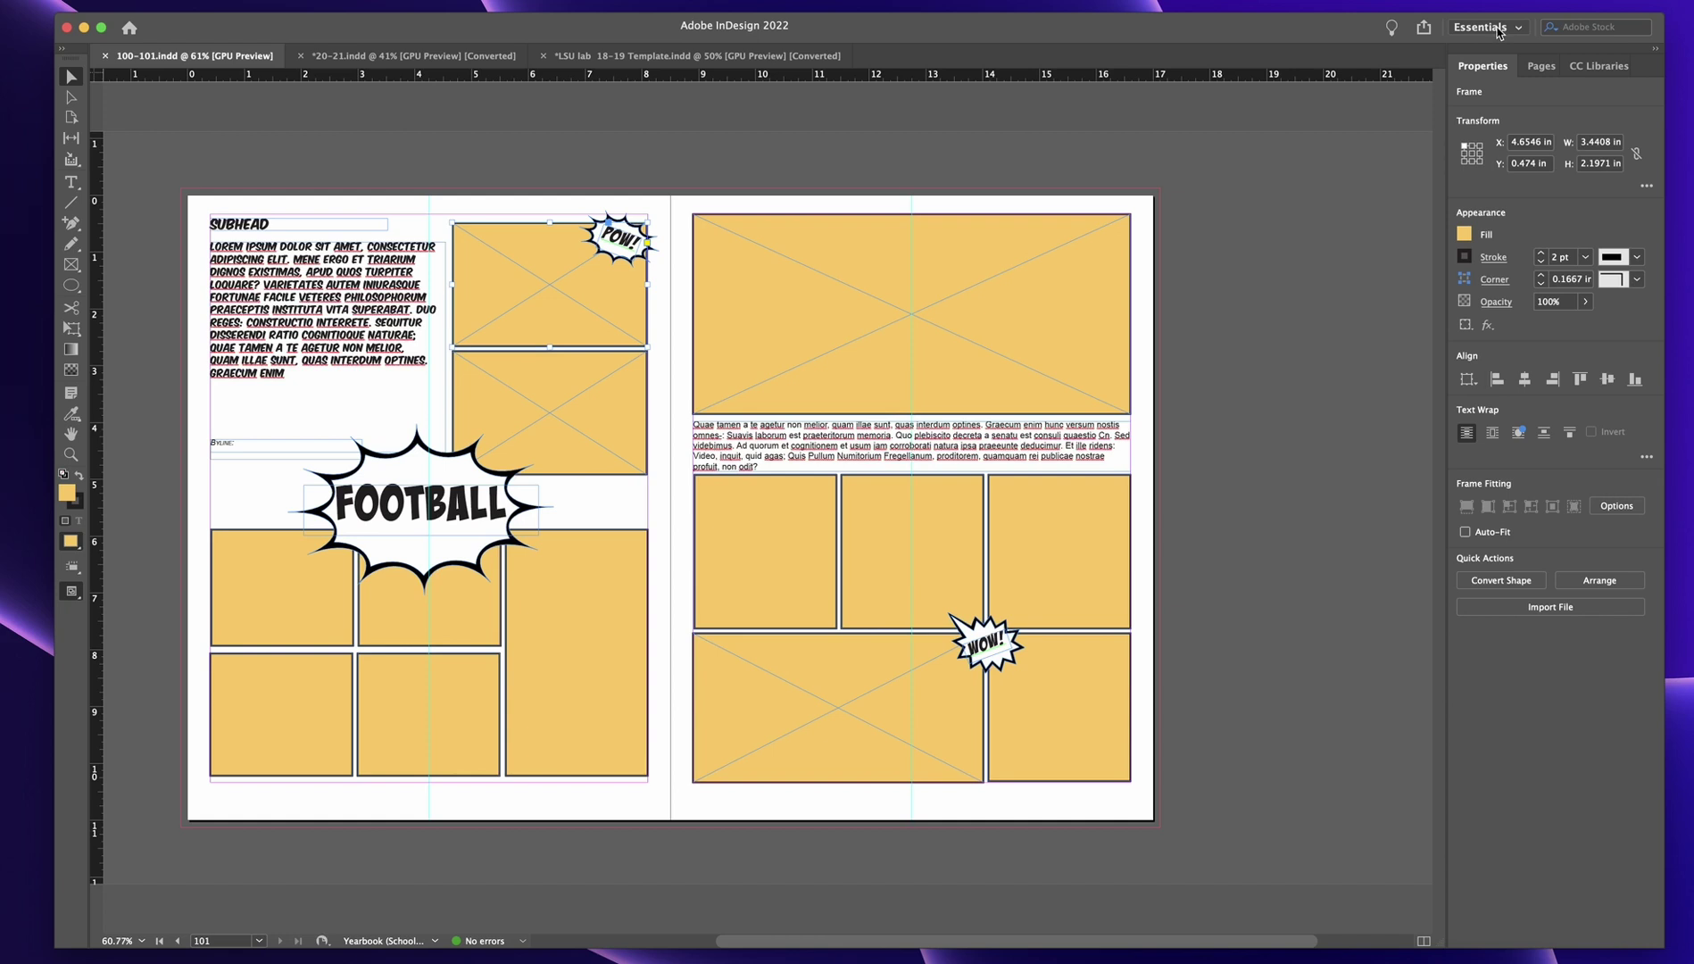
left_click(1500, 32)
left_click(1398, 166)
left_click(1480, 29)
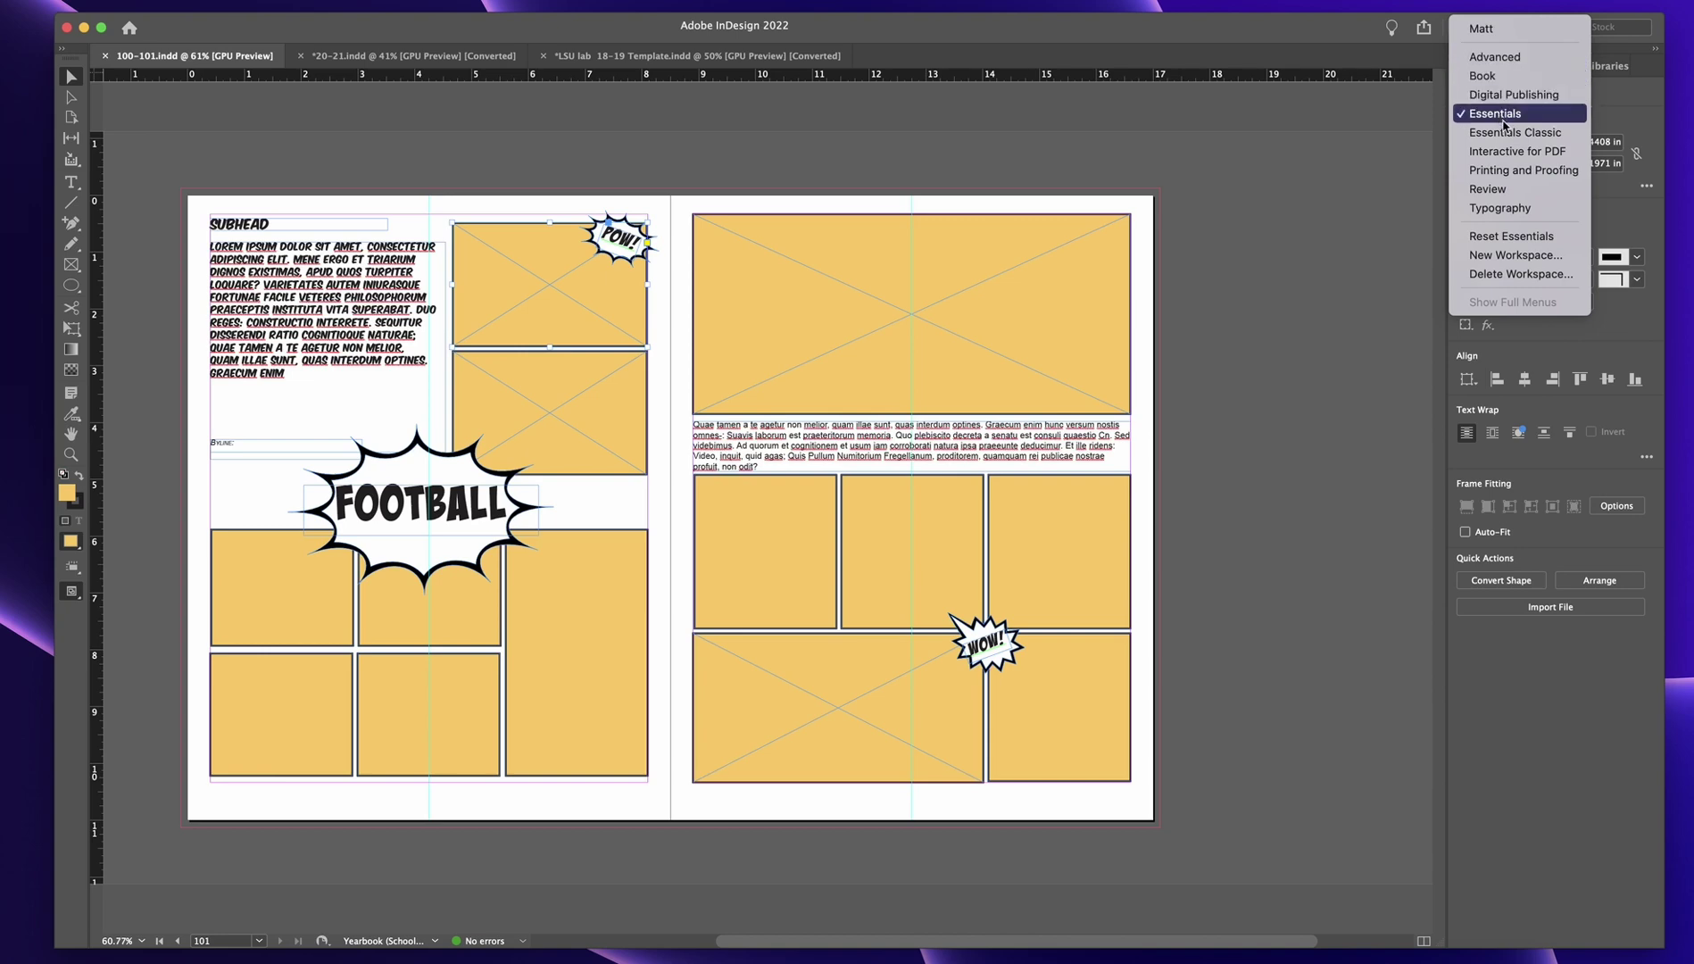
Step: Switch to Essentials Classic, narrow the collapsed panel dock, and try the two-column toolbar
left_click(1509, 132)
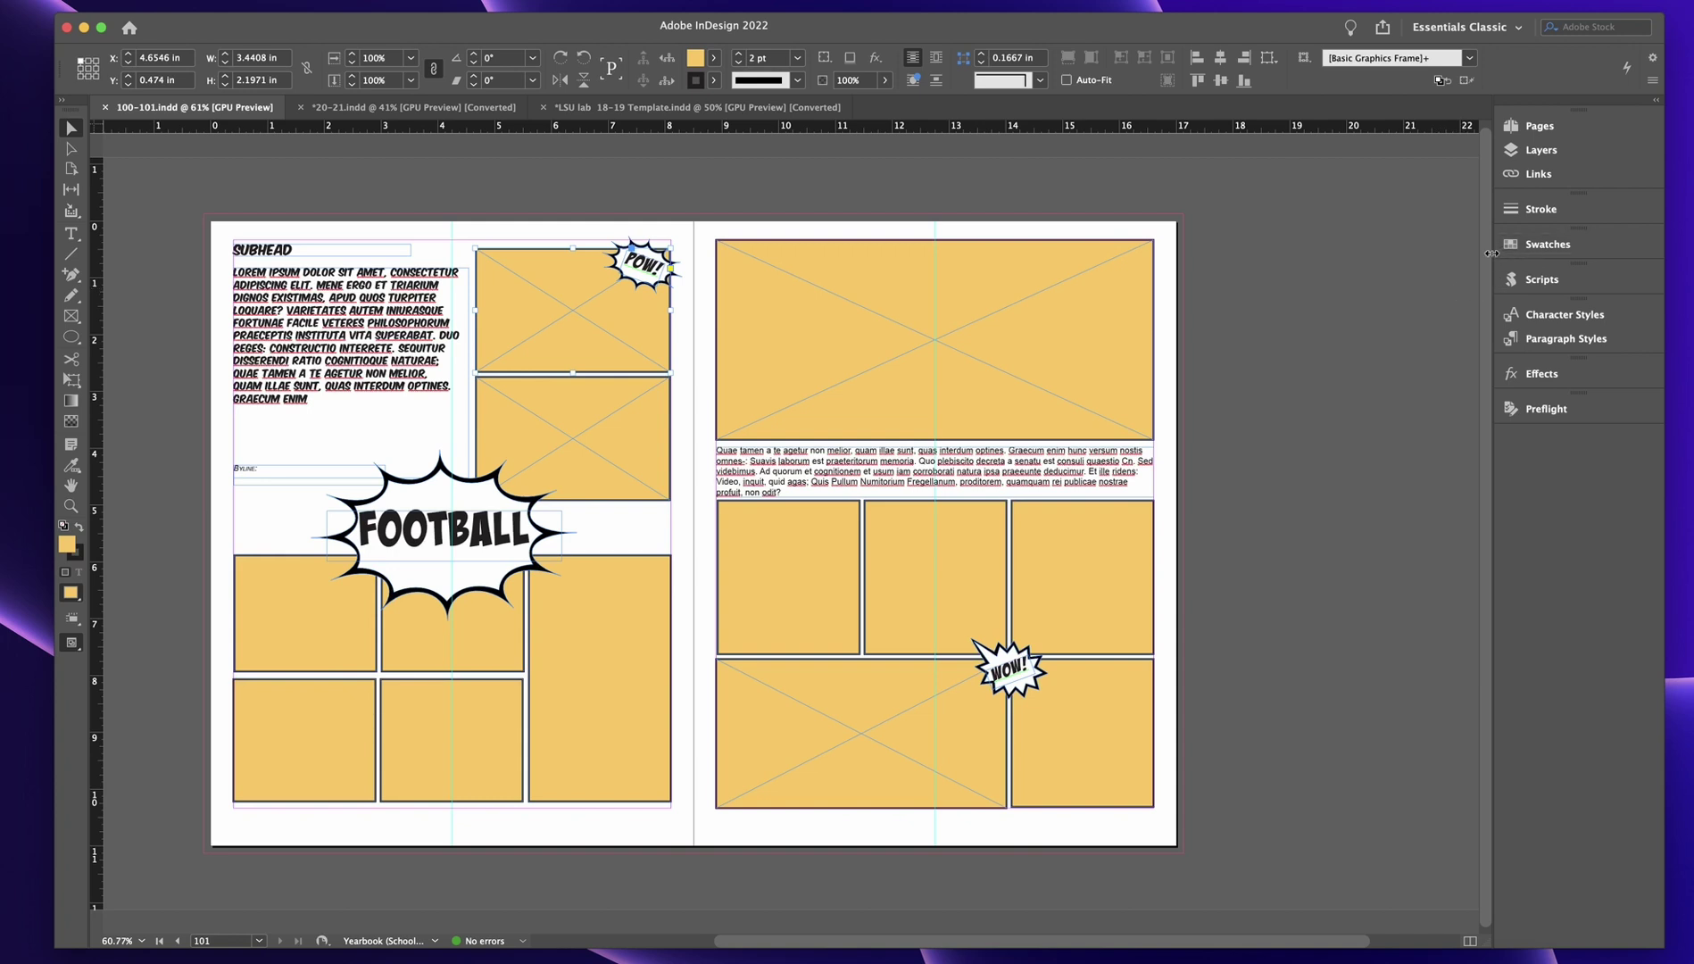
left_click_drag(1491, 253, 1535, 254)
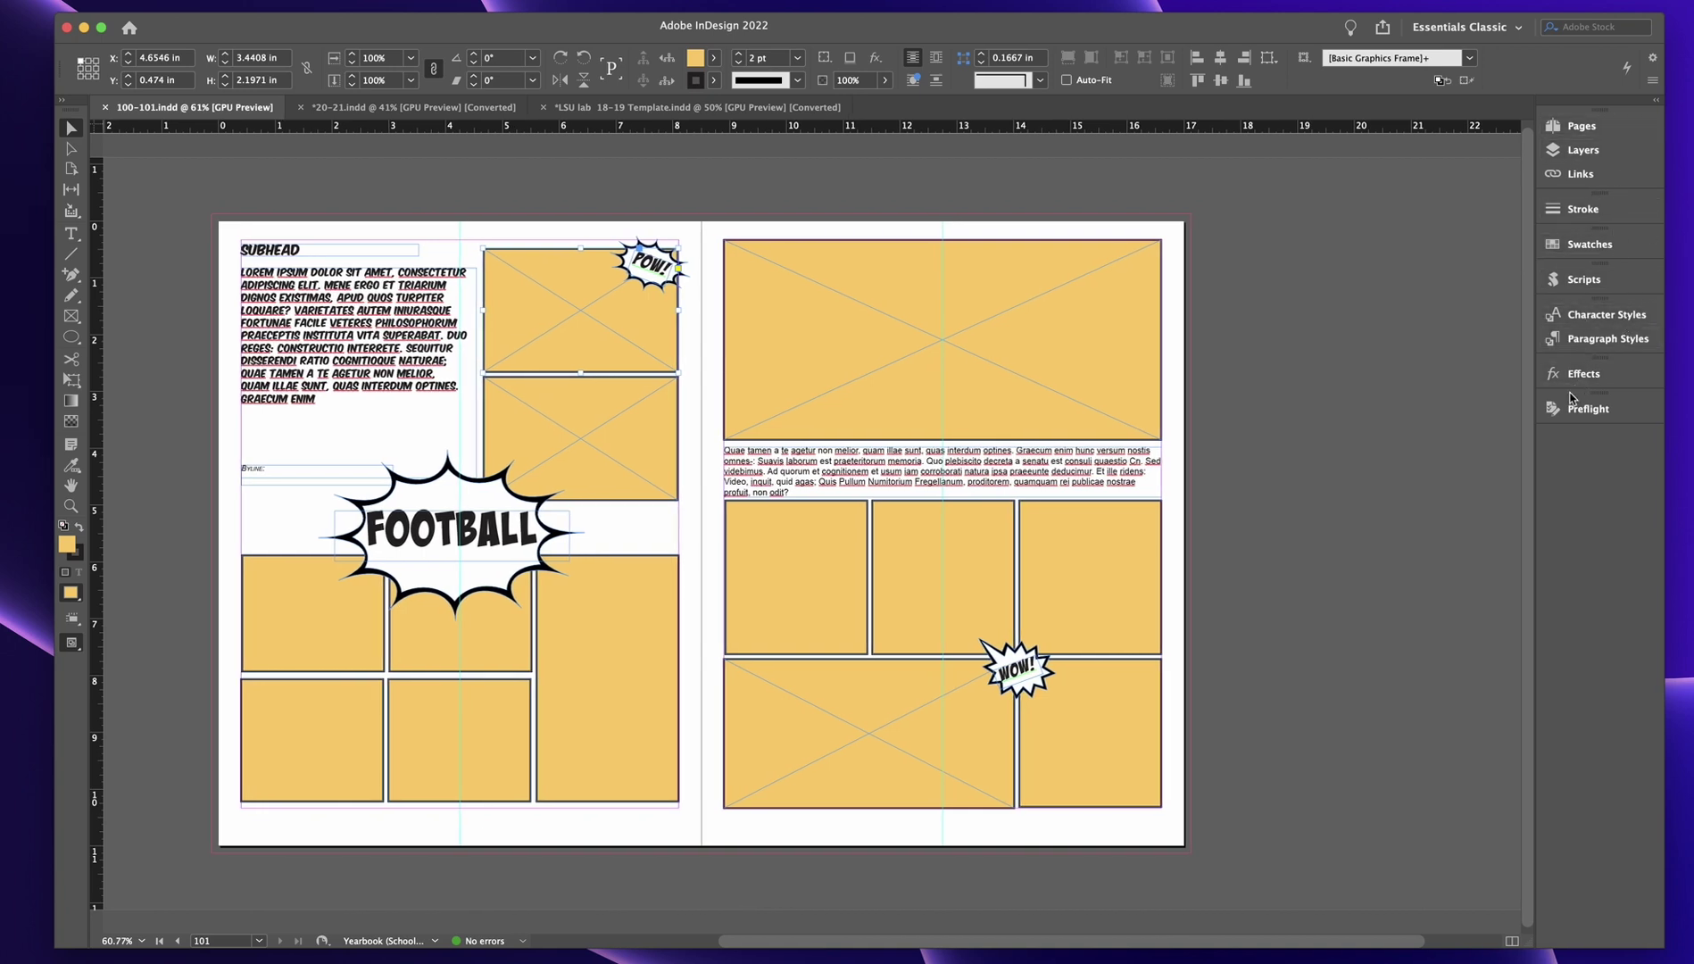
left_click(62, 101)
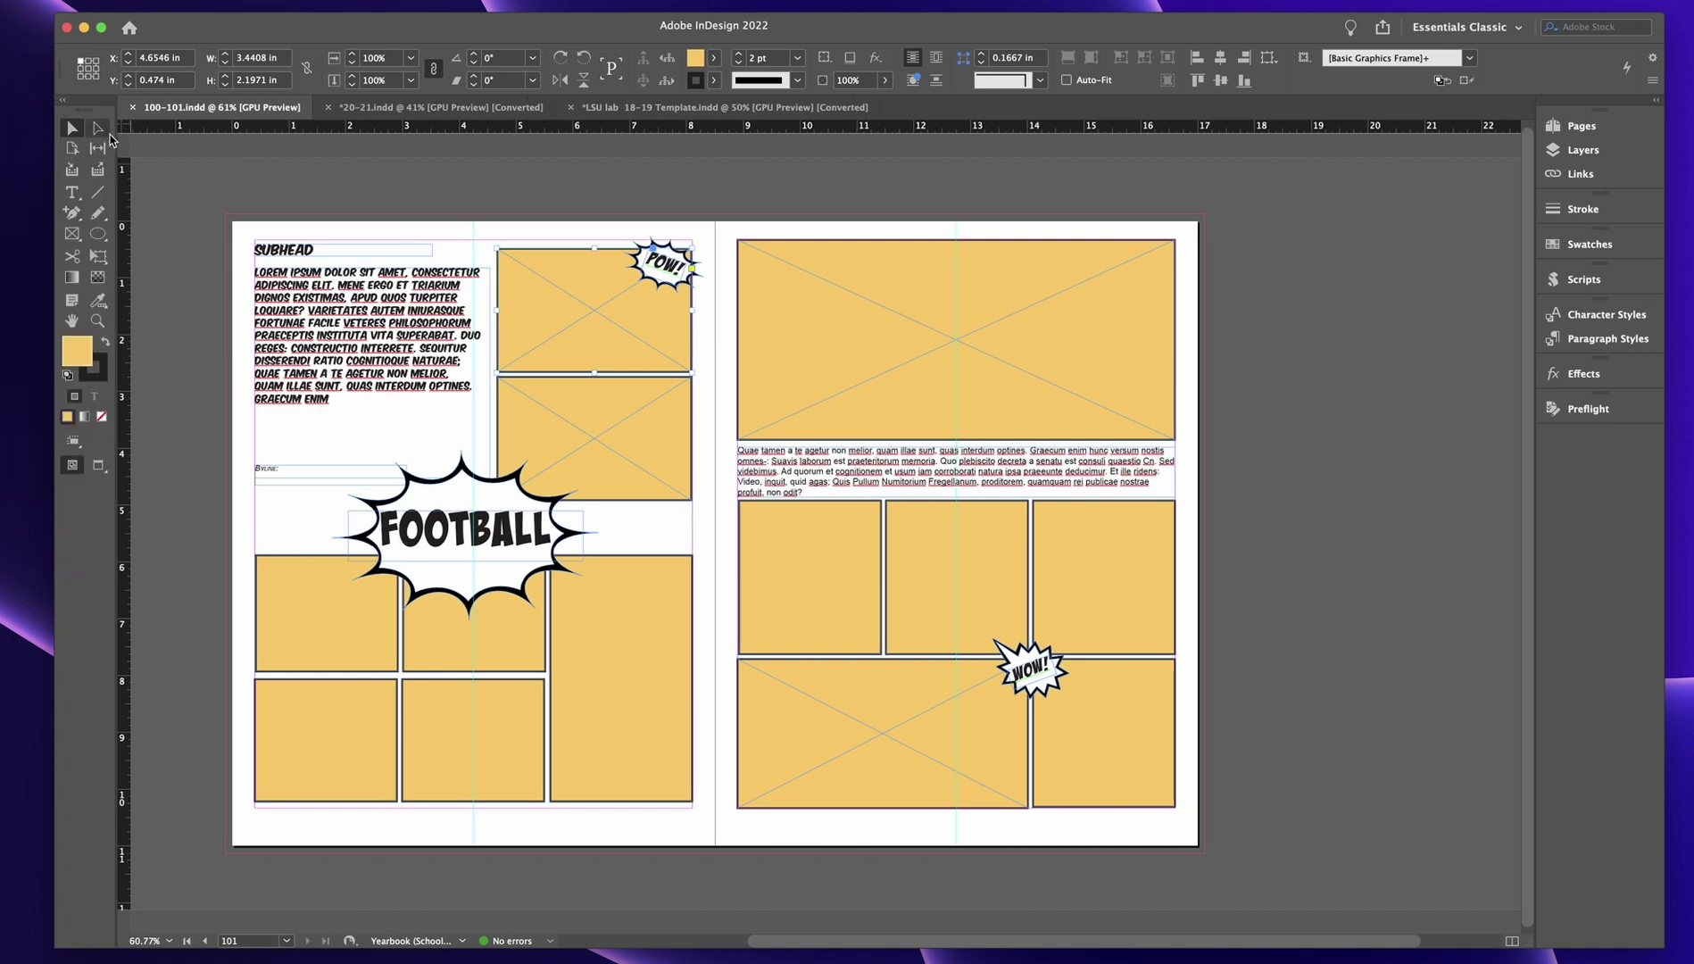
left_click(62, 101)
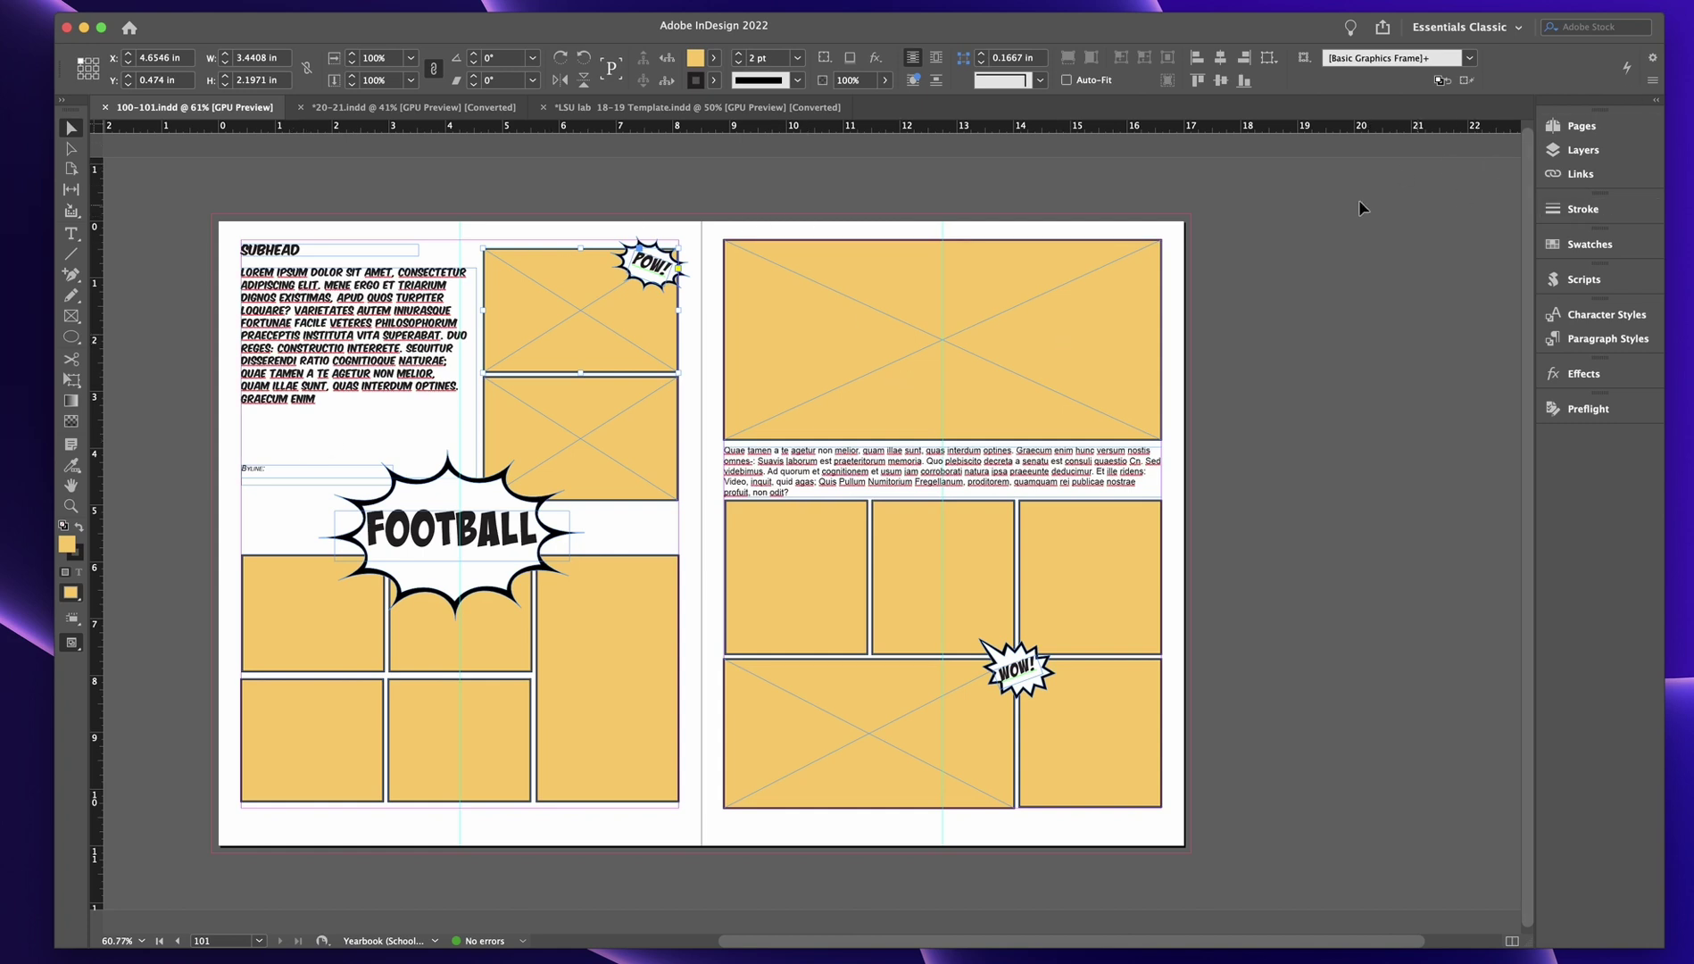
left_click(1516, 30)
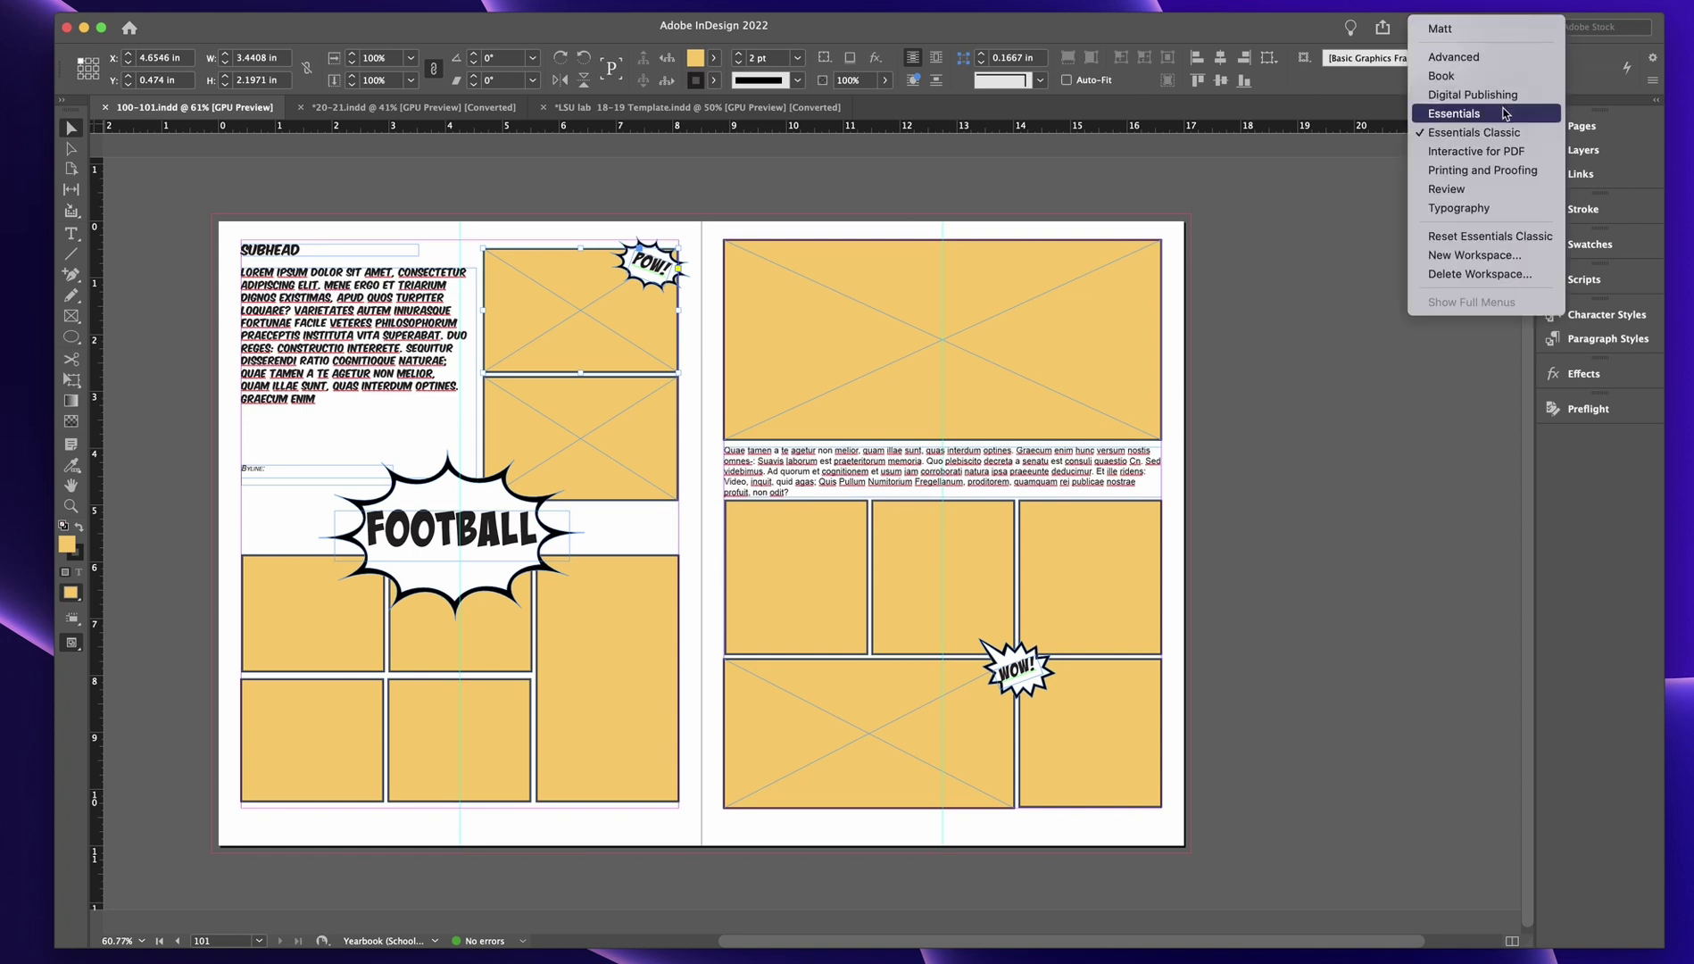
left_click(1312, 180)
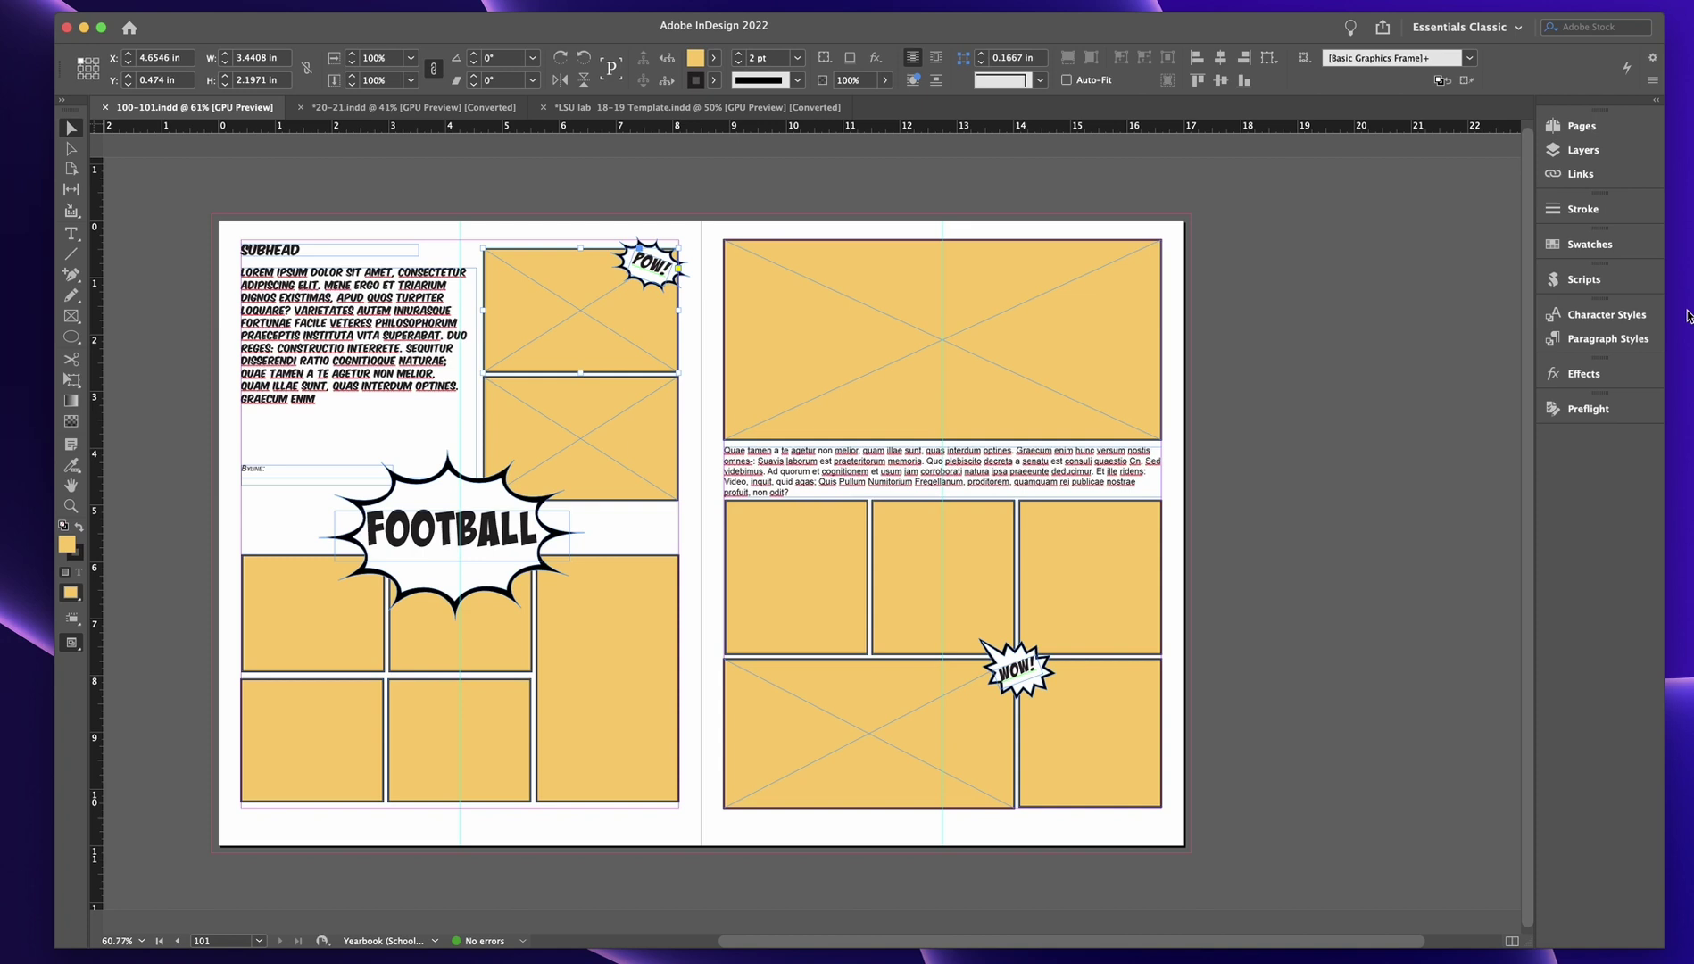
Step: Undock and close the Character Styles panel, then check the Paragraph Styles panel
left_click_drag(1616, 316, 1192, 310)
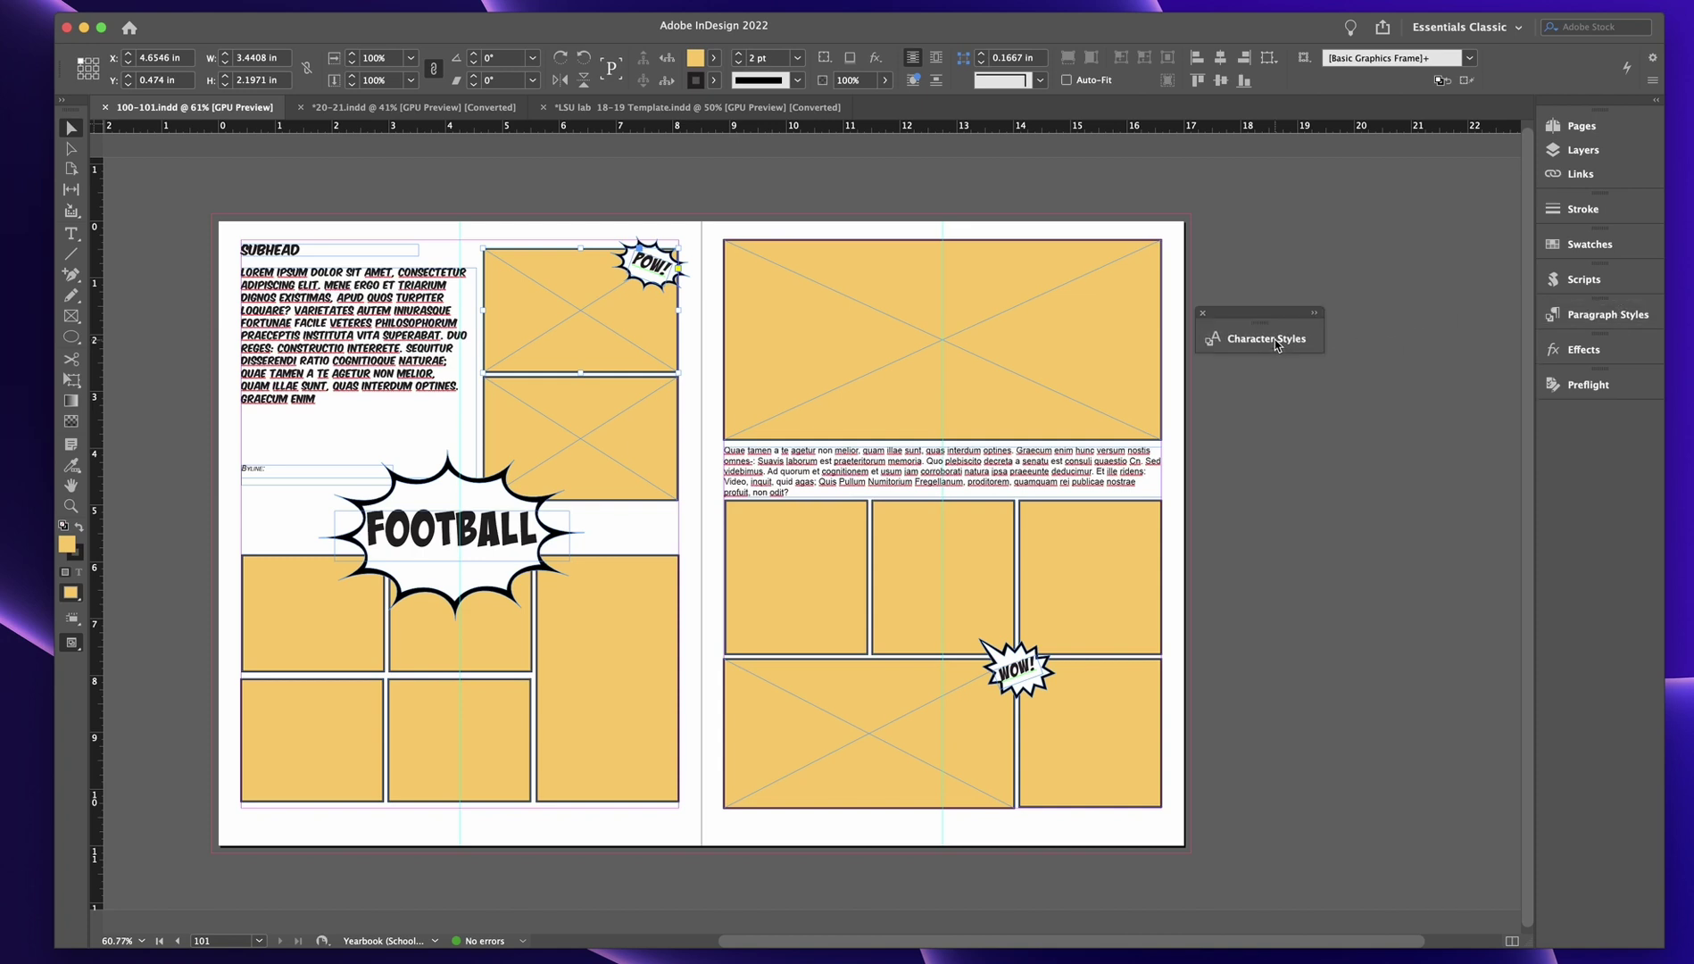
left_click(1203, 314)
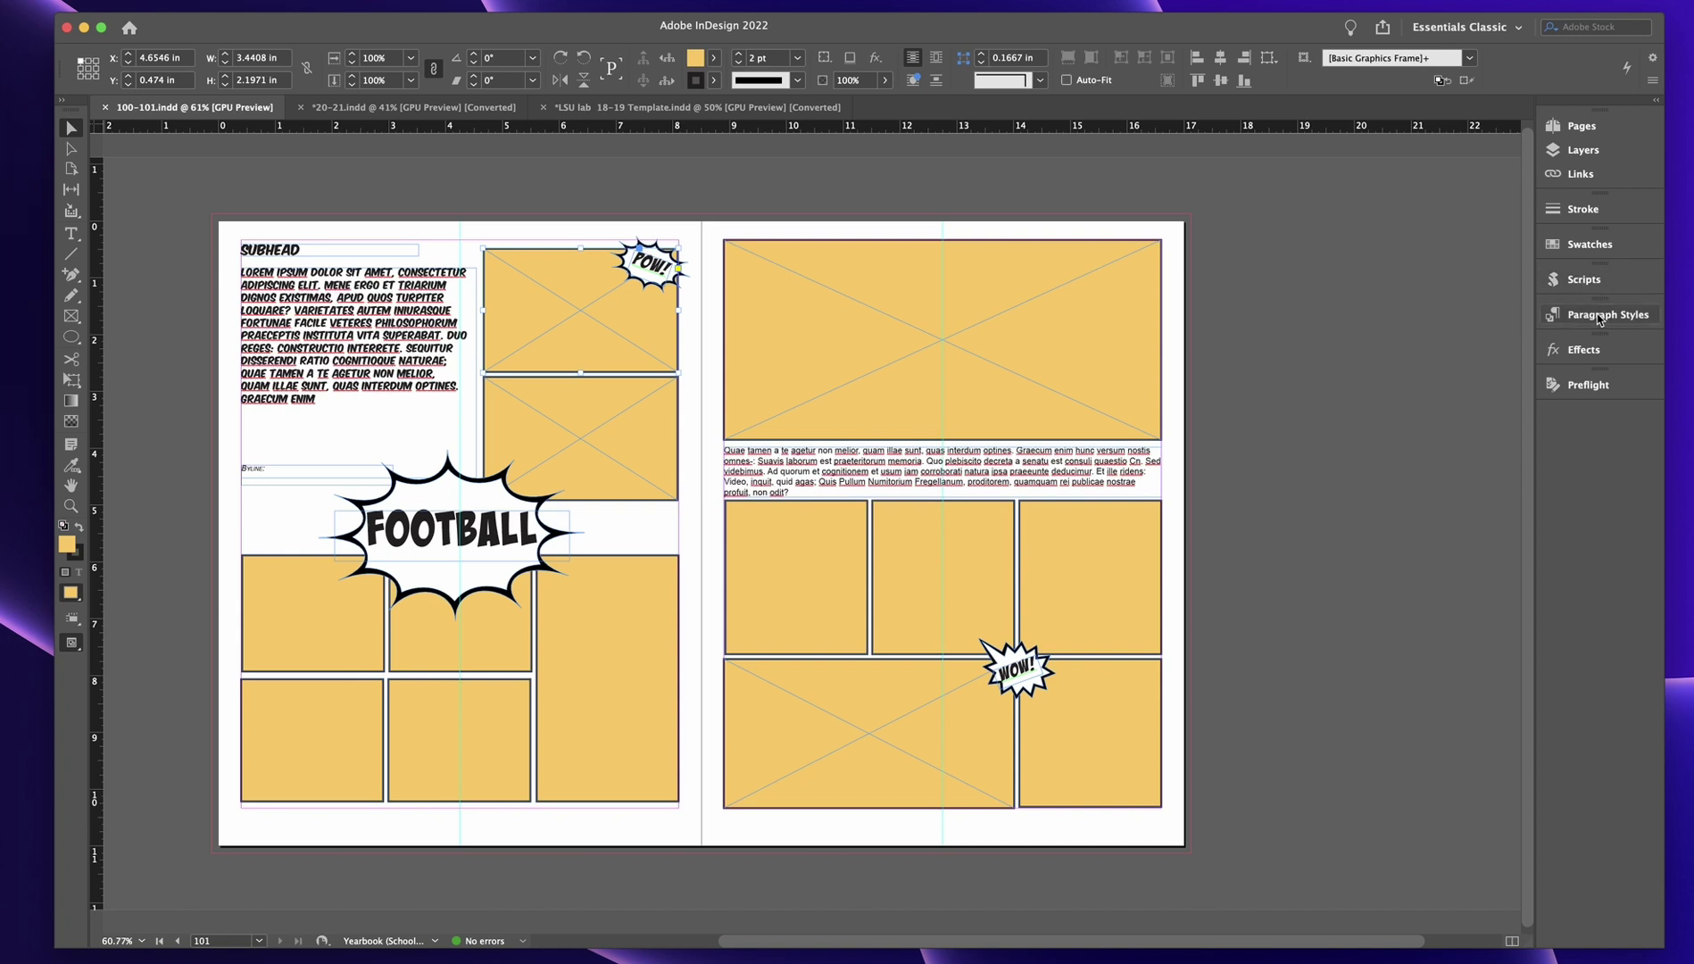
left_click(1599, 316)
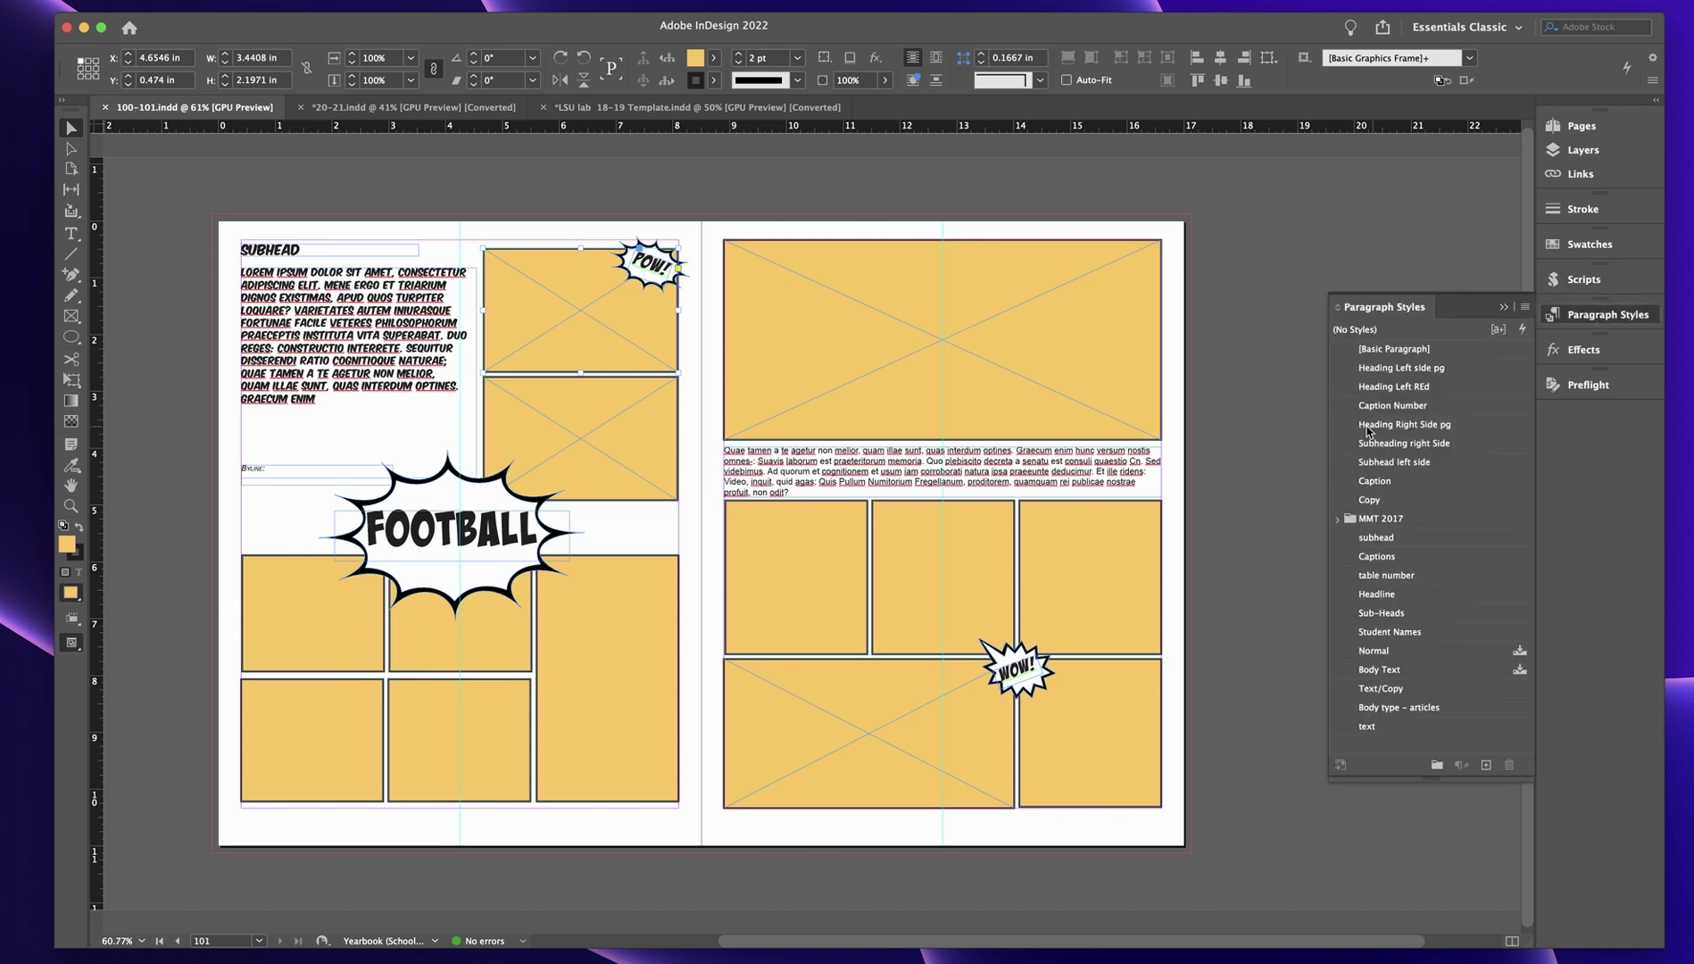
left_click(1500, 309)
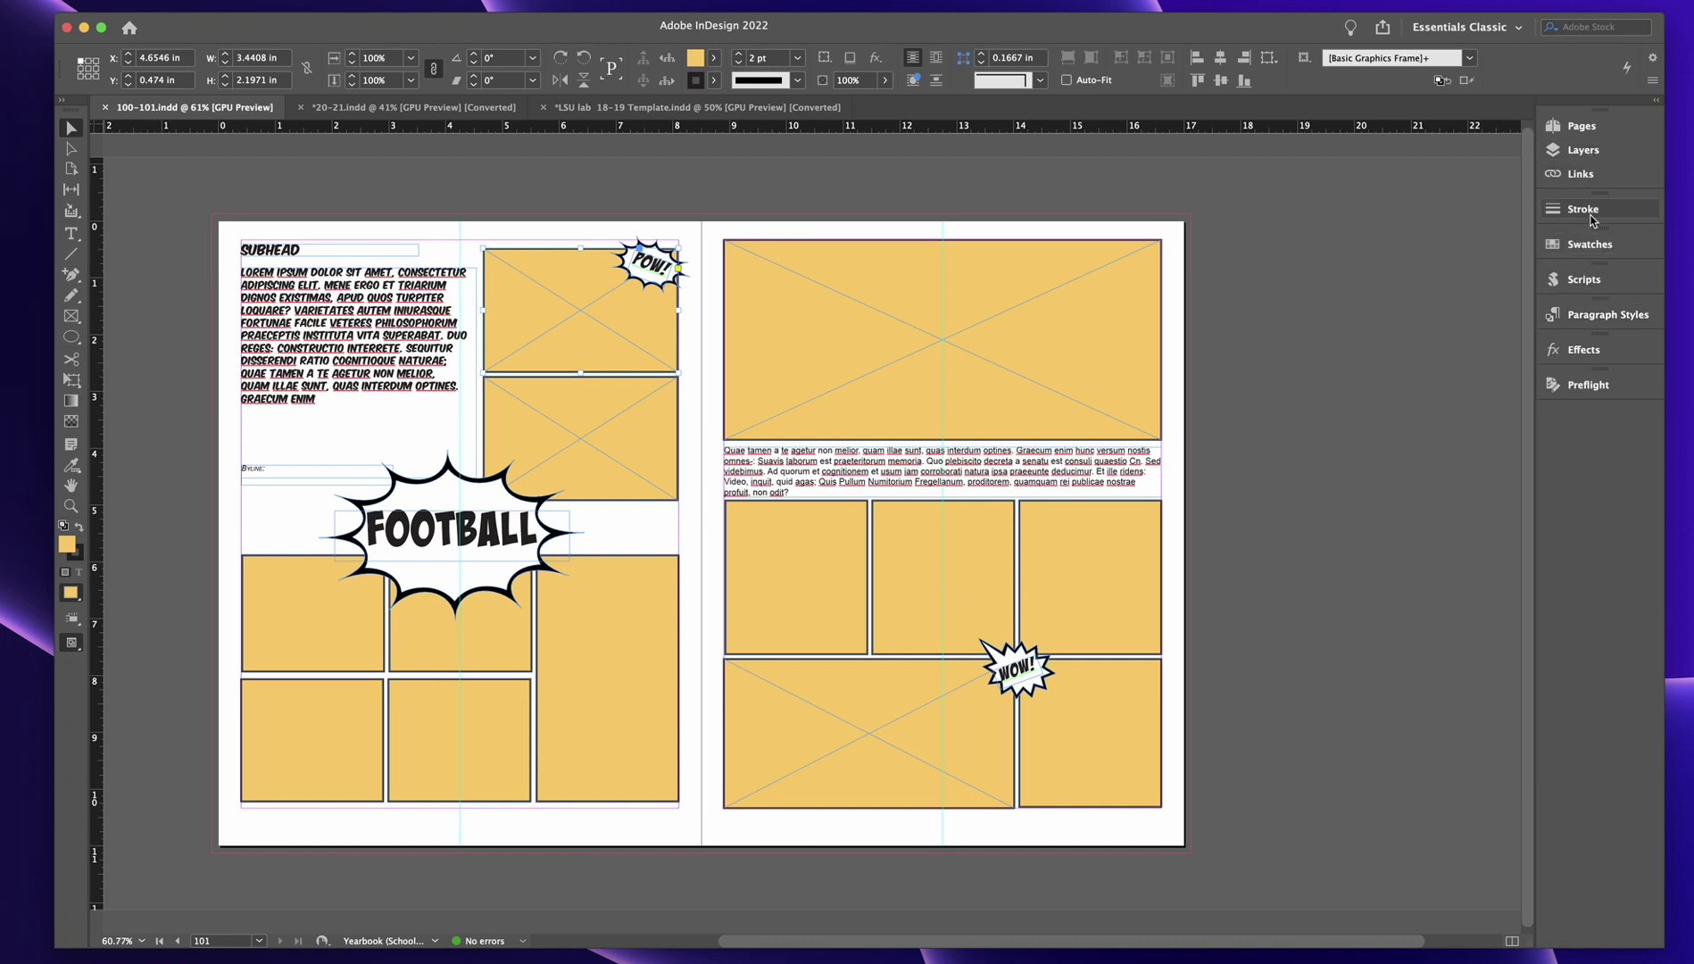
left_click(1596, 315)
Step: Review Paragraph Styles with the FOOTBALL and SUBHEAD frames selected, then collapse it
left_click(487, 540)
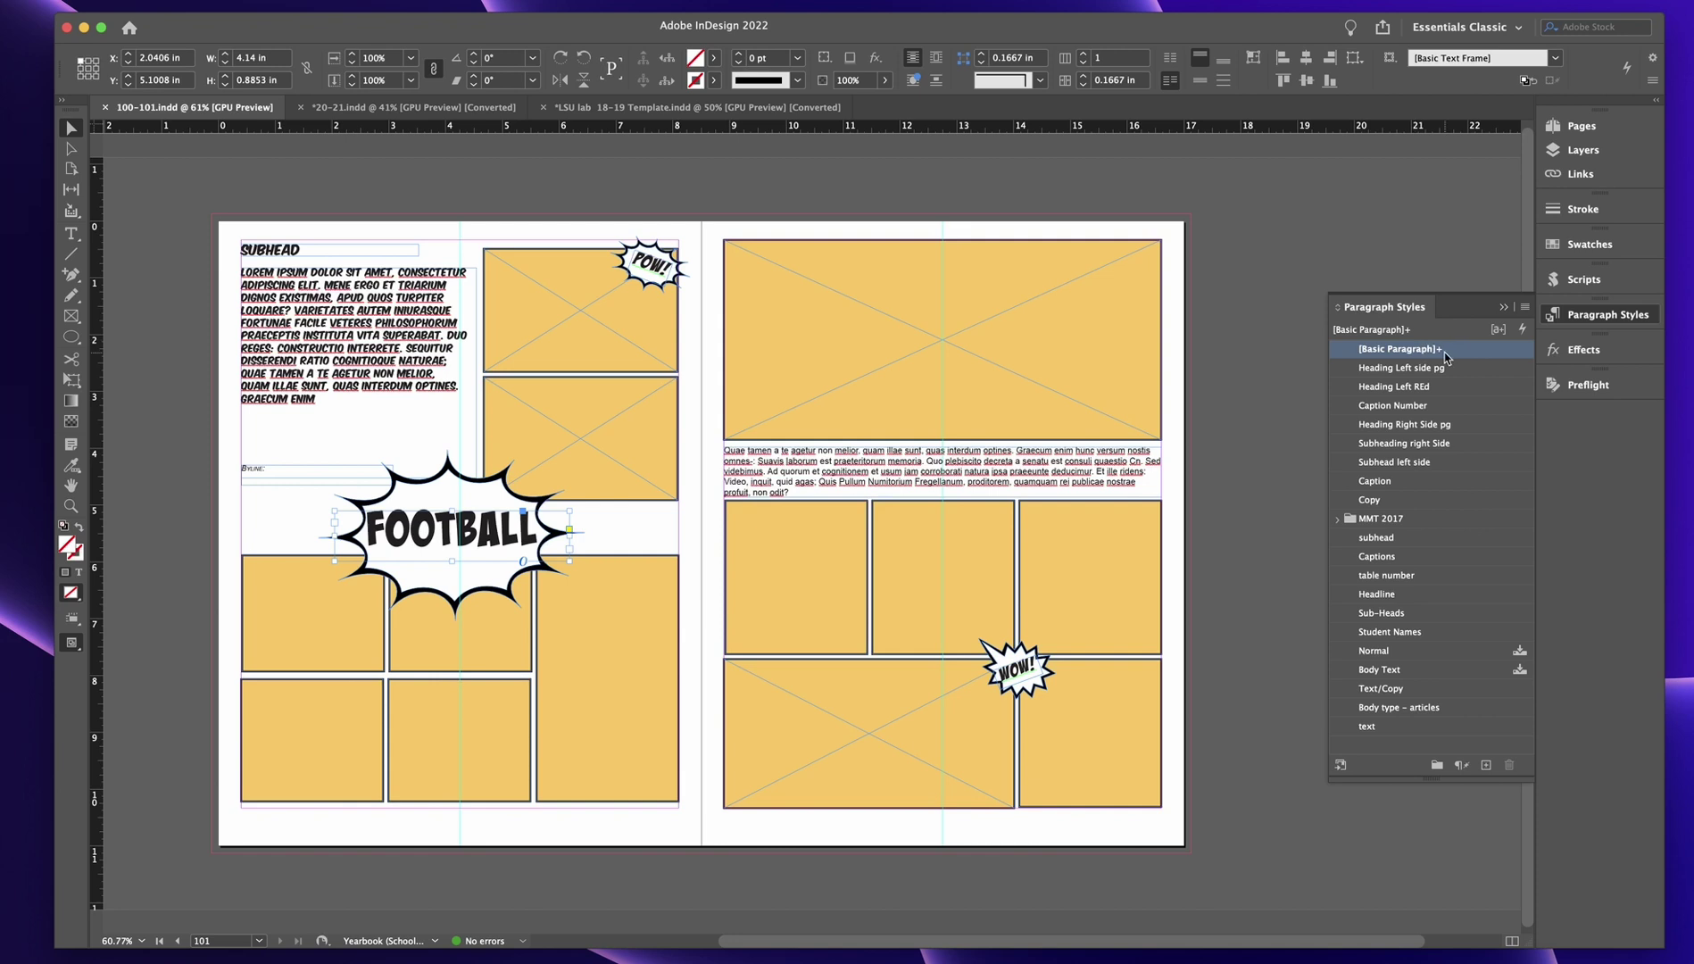
mouse_move(1439, 355)
left_click(1525, 307)
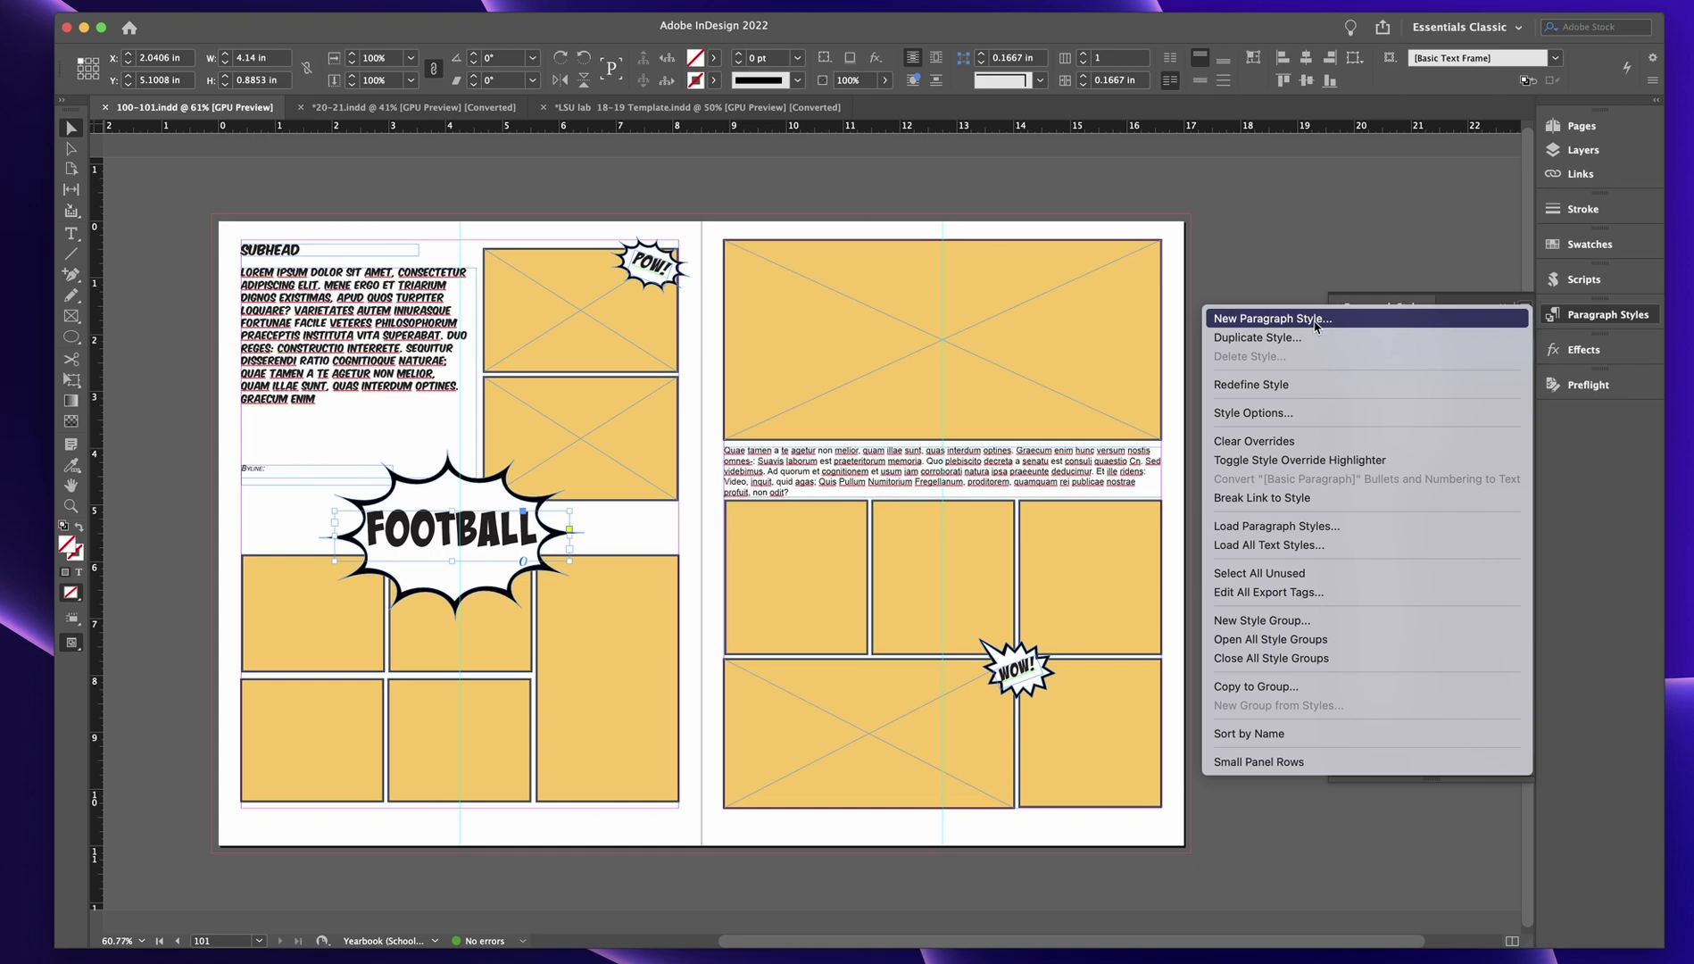
left_click(1319, 261)
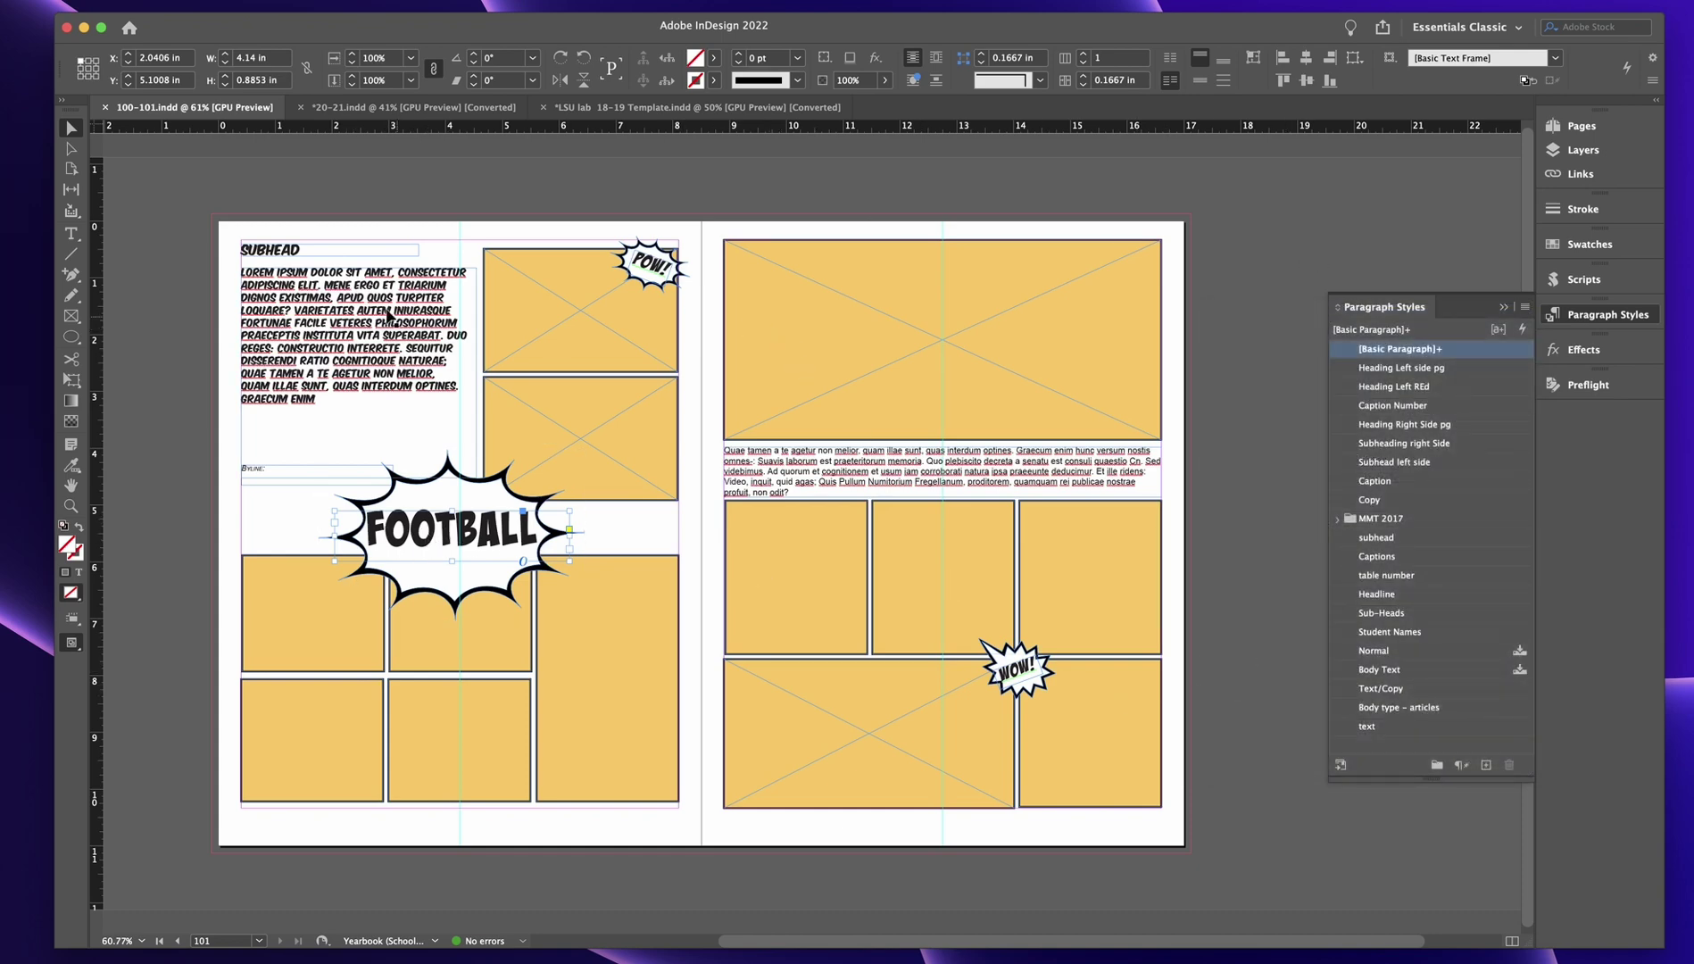
left_click(342, 253)
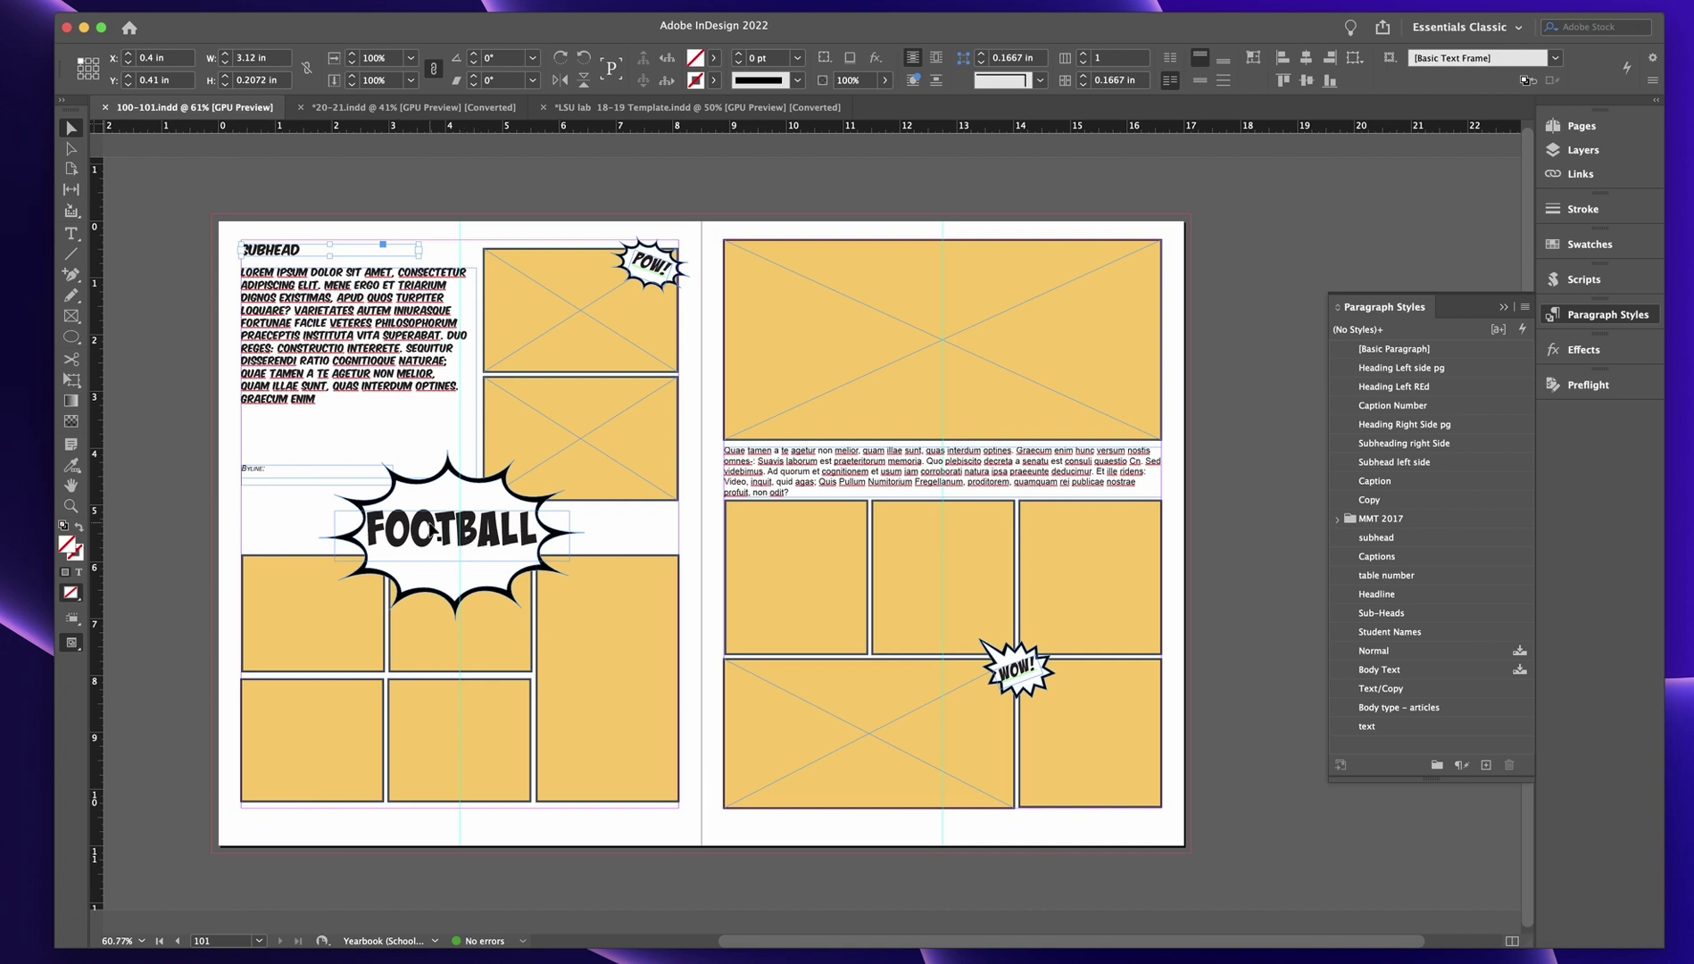
left_click(1504, 307)
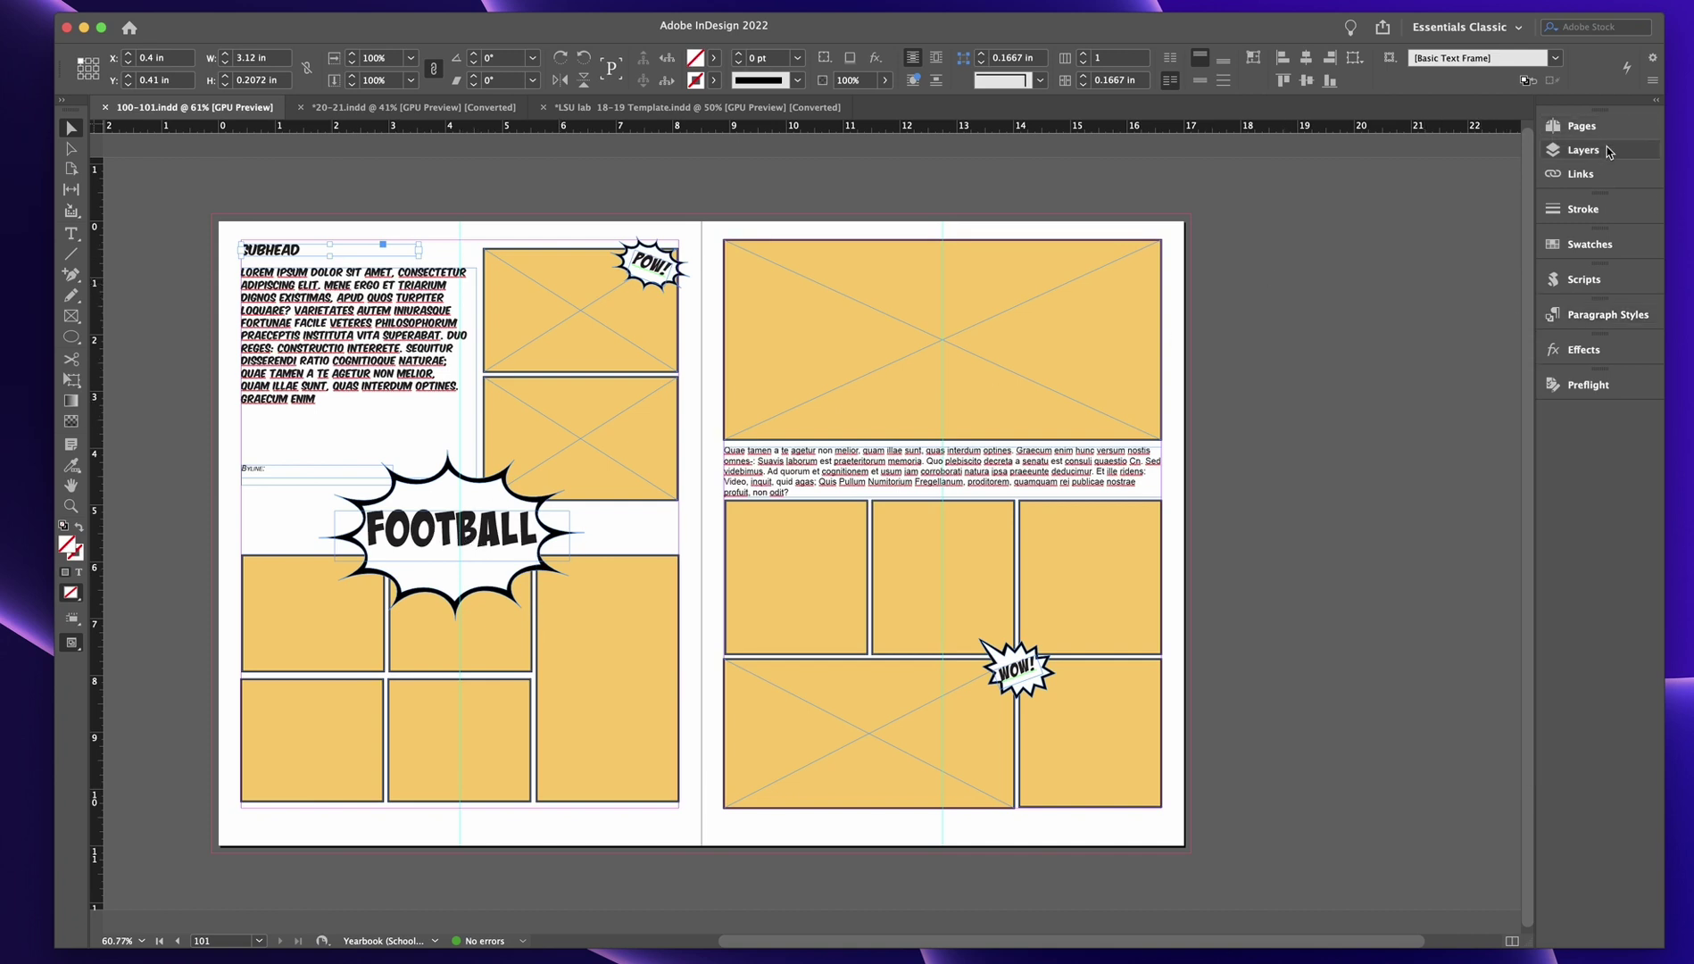
left_click(1614, 384)
left_click_drag(1612, 390, 1332, 524)
left_click(1282, 508)
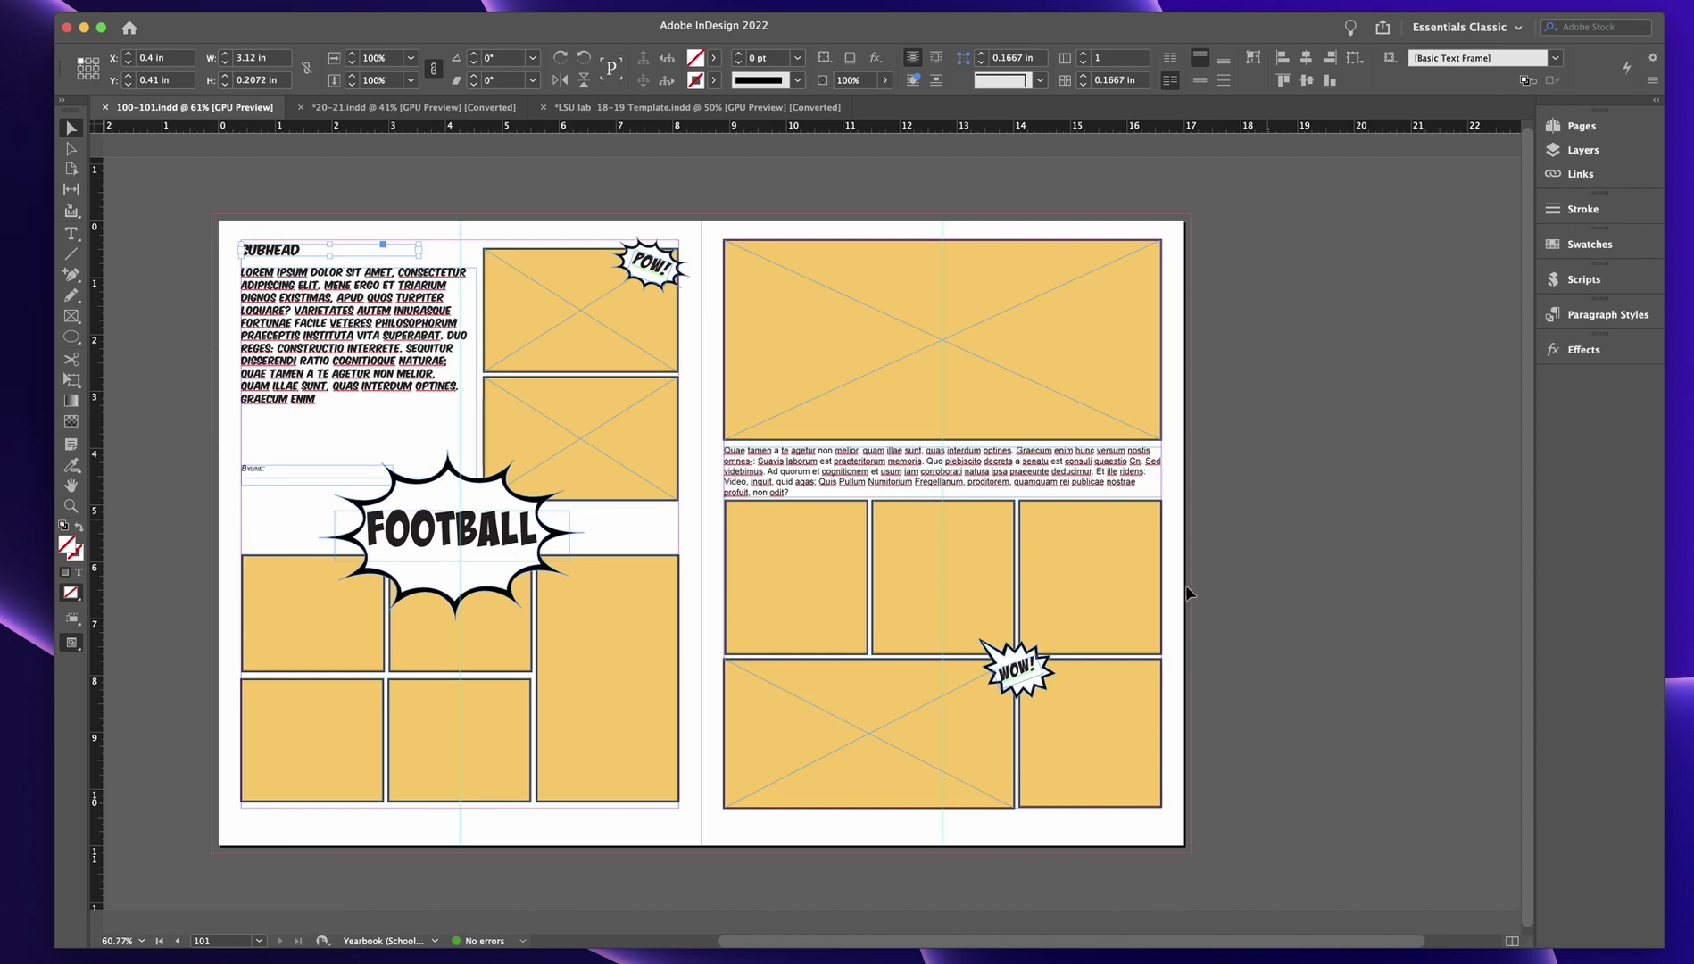
left_click(522, 941)
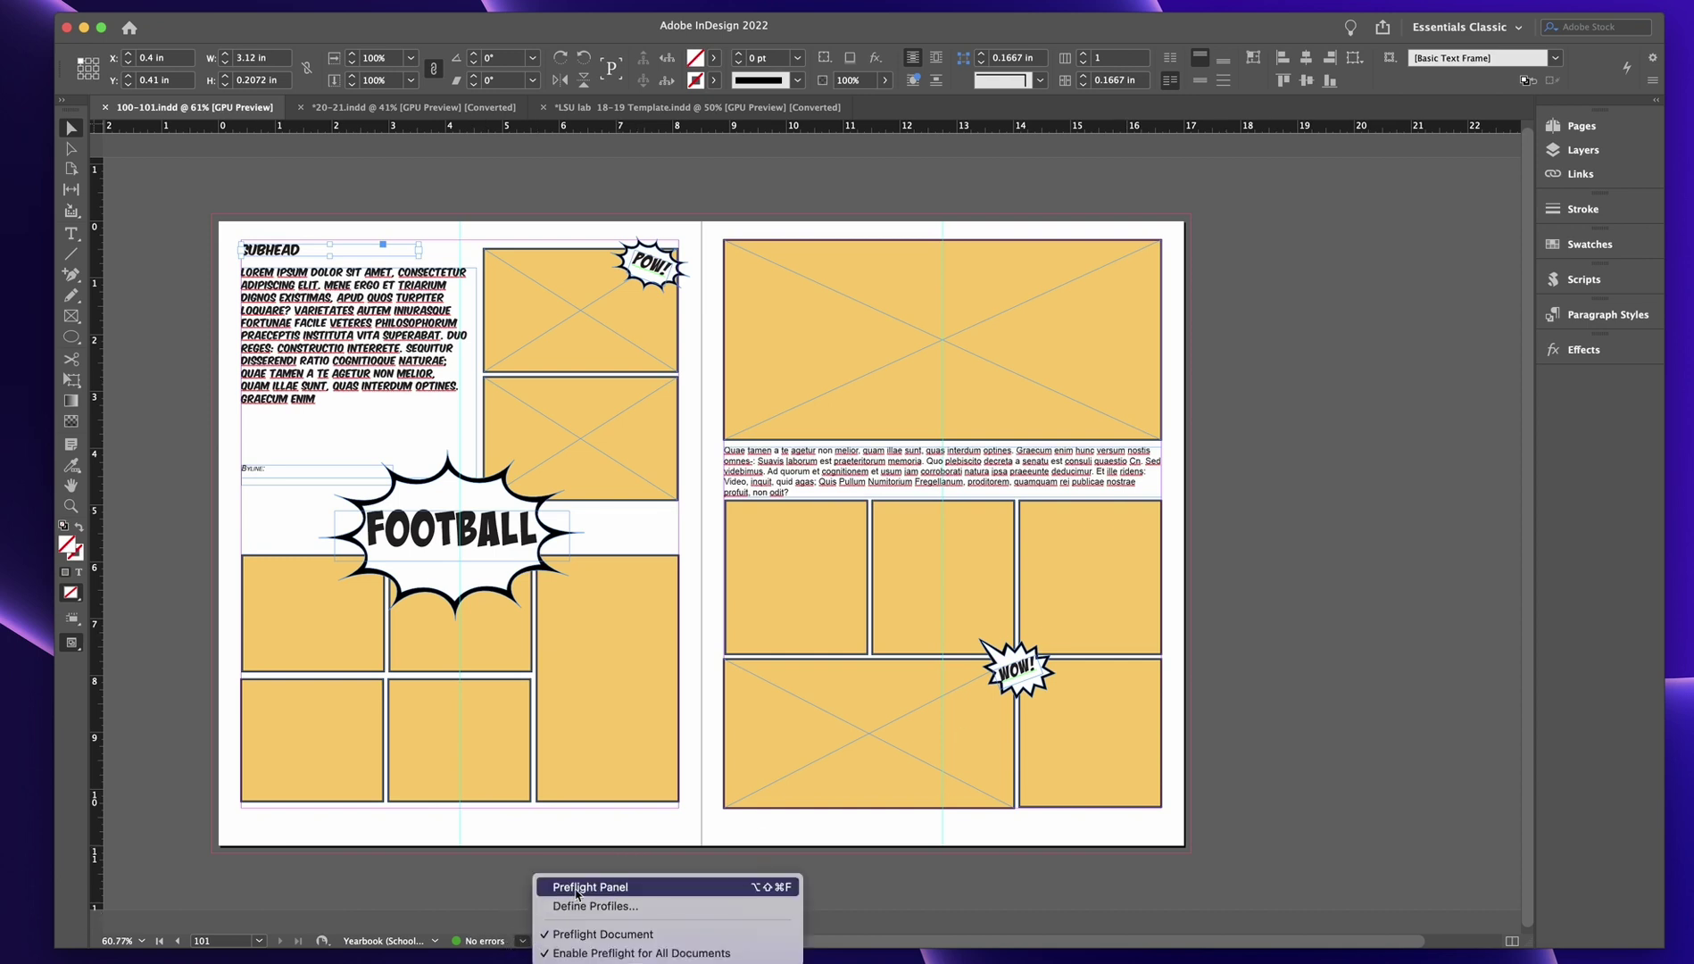
left_click(495, 904)
left_click(523, 942)
left_click(580, 887)
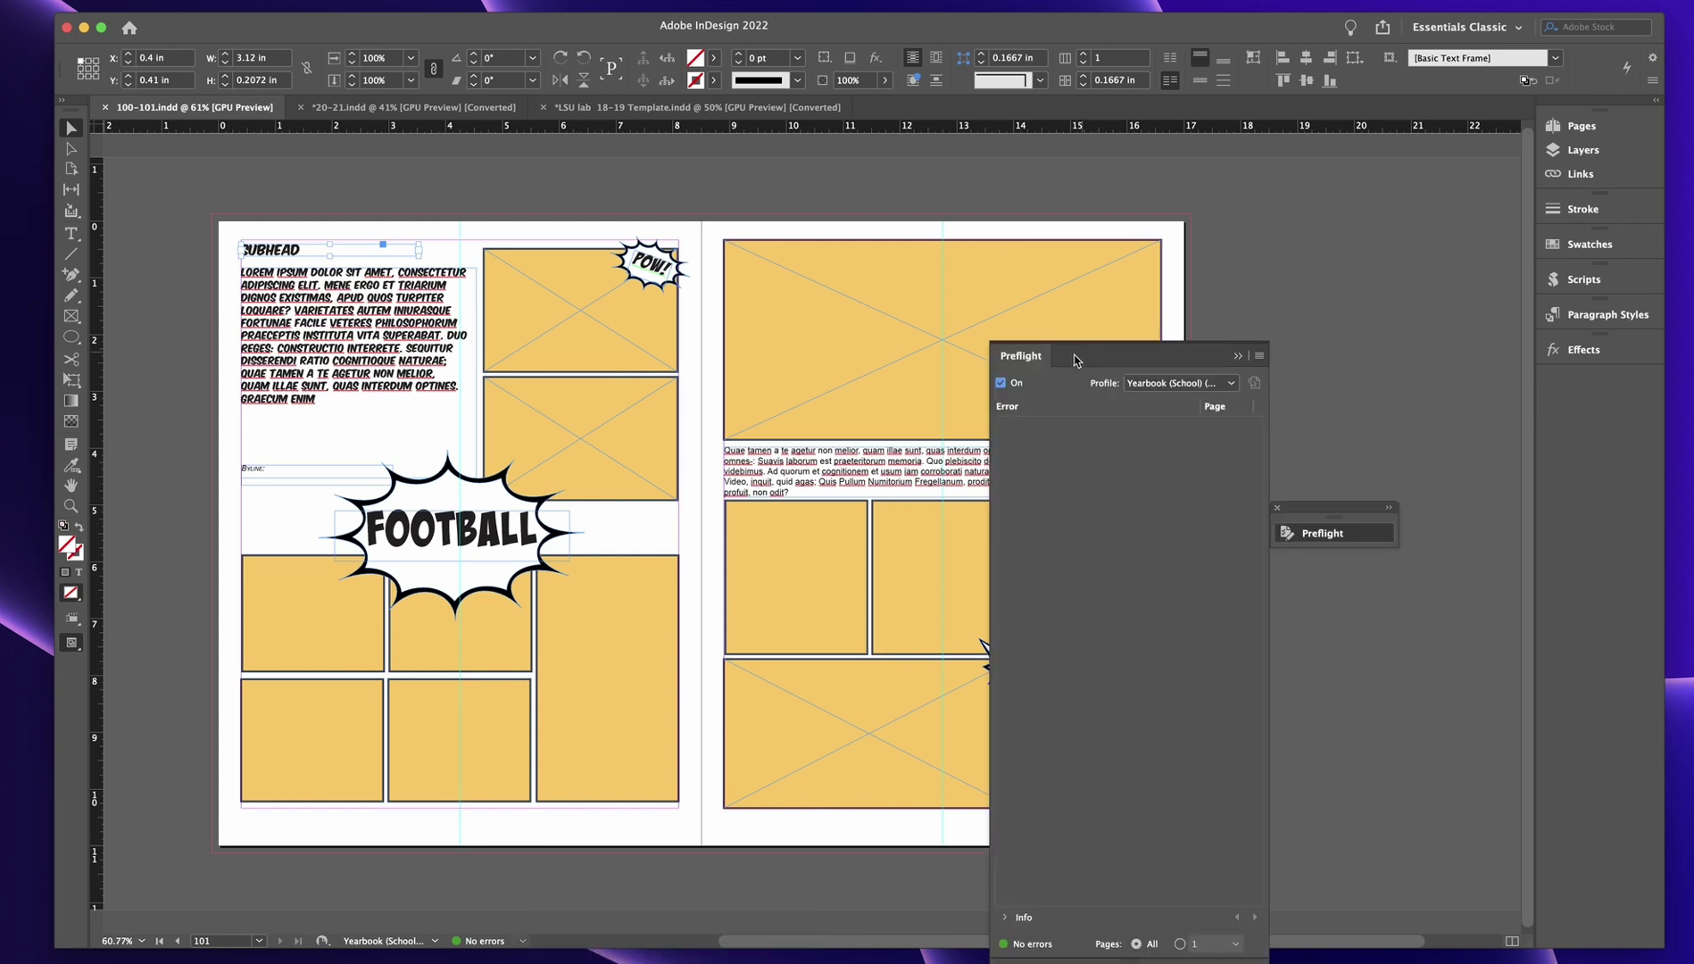
left_click_drag(1110, 357, 1320, 248)
left_click(1466, 276)
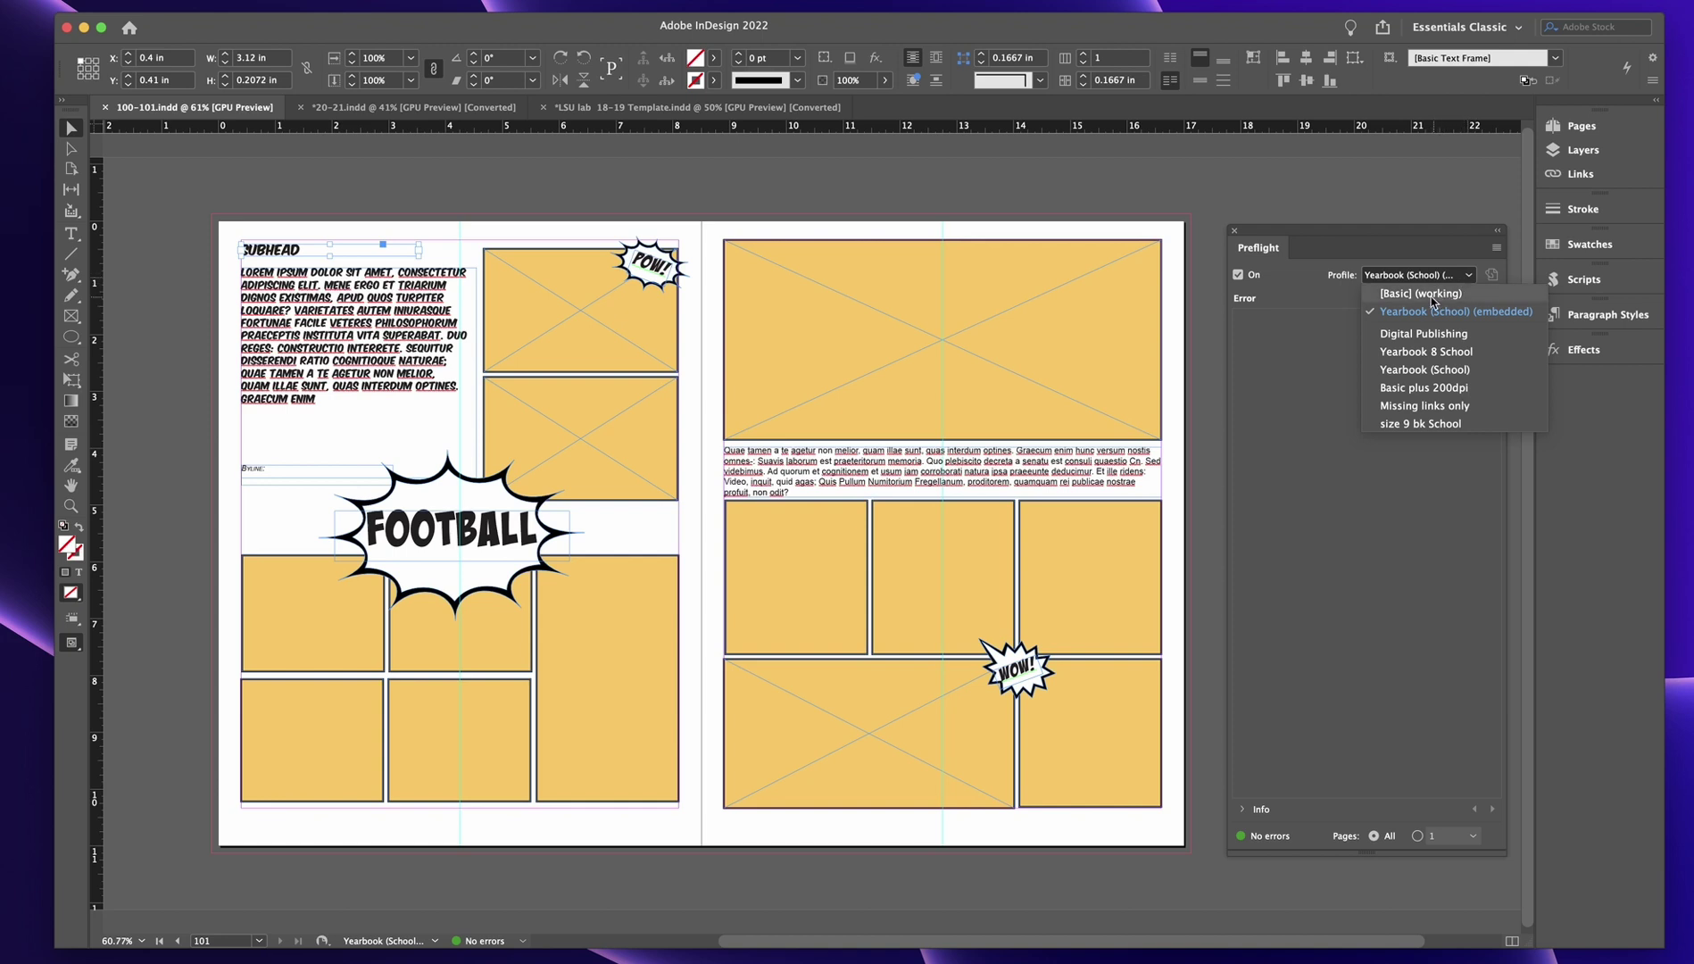
left_click(1402, 245)
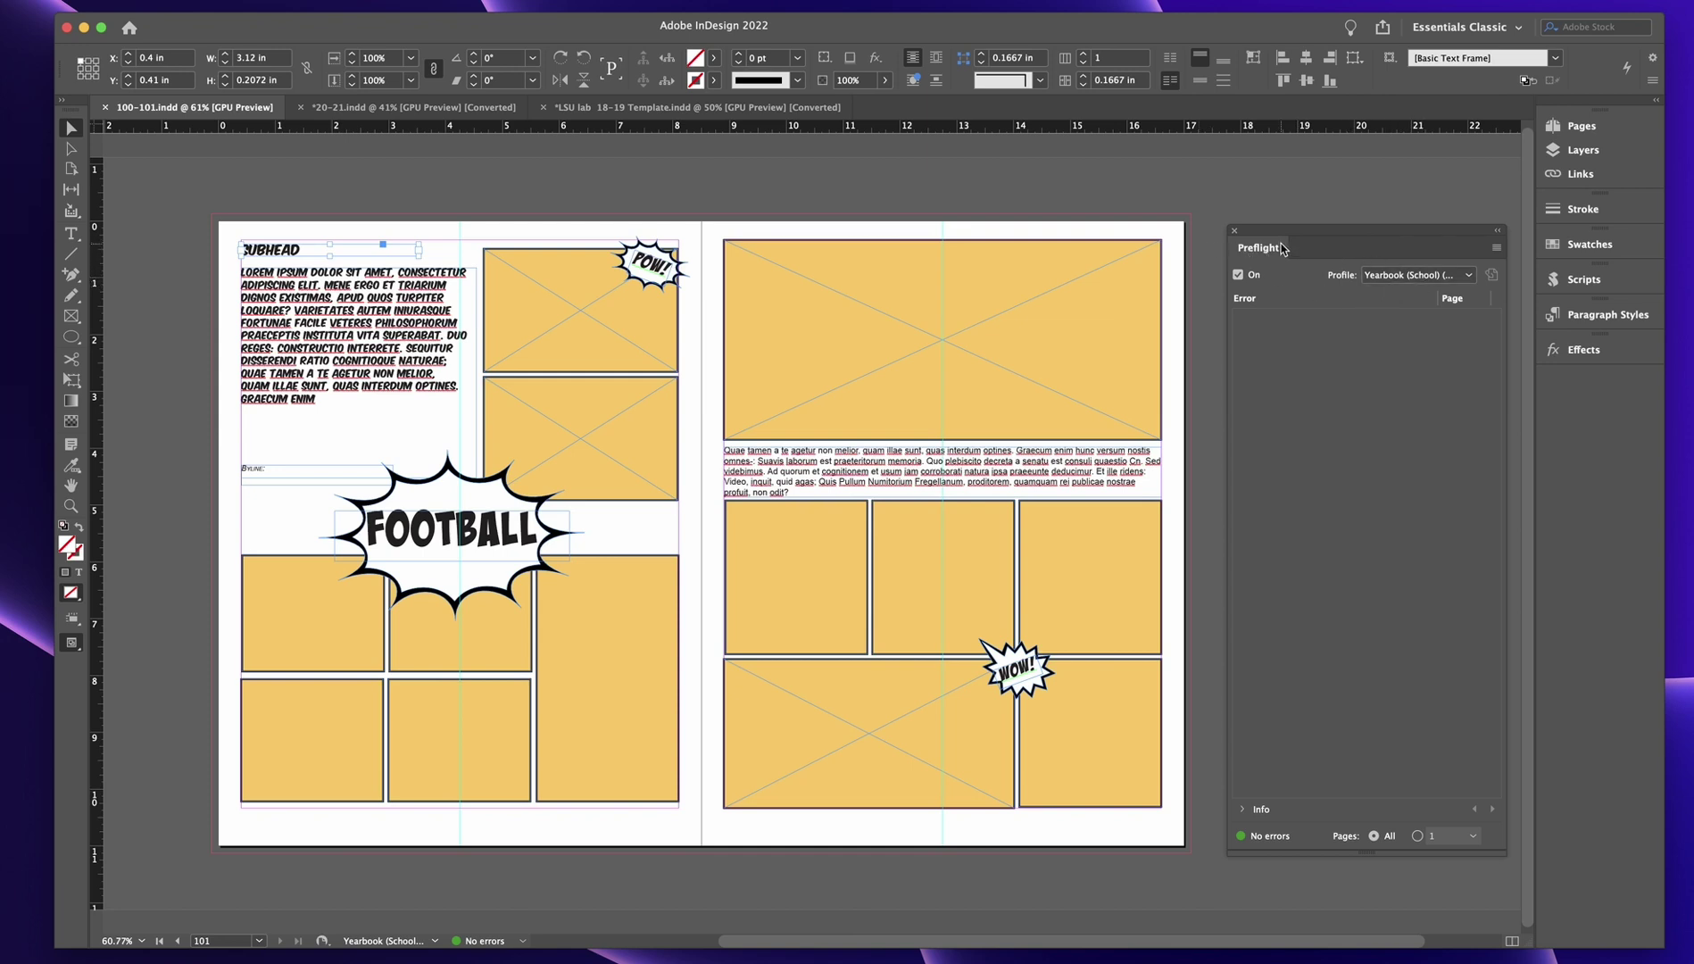
left_click_drag(1264, 252, 1578, 375)
left_click(1580, 382)
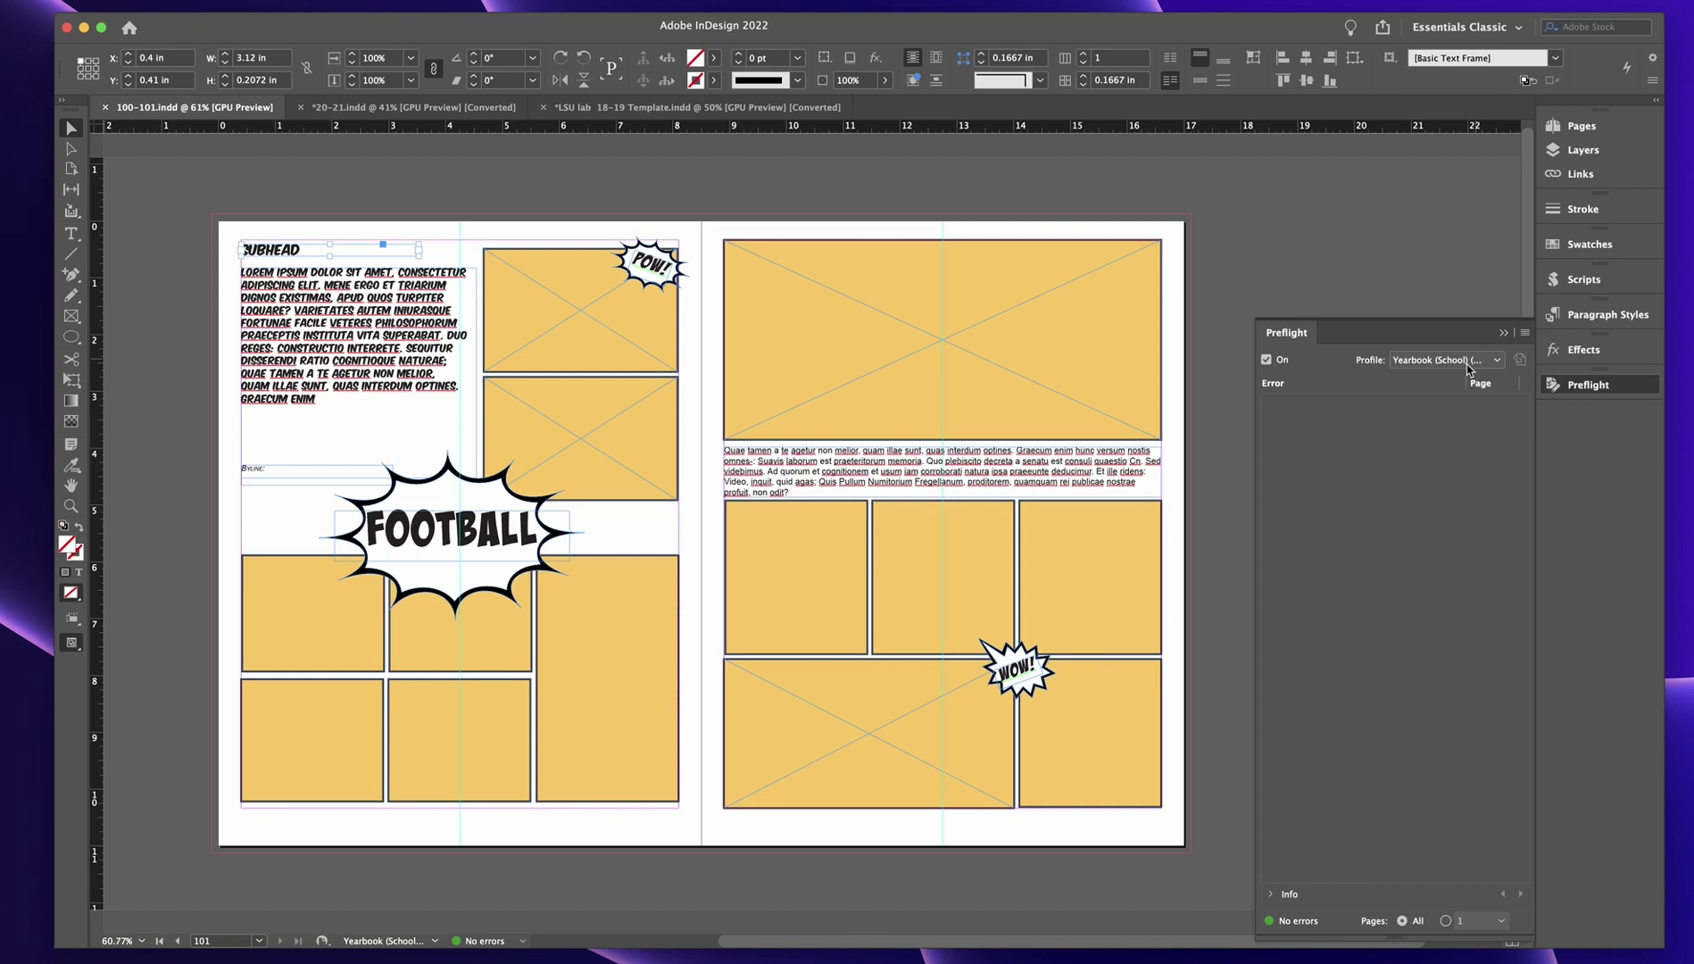
Step: Close Preflight and open the Swatches panel, scrolling through its list
left_click(1504, 336)
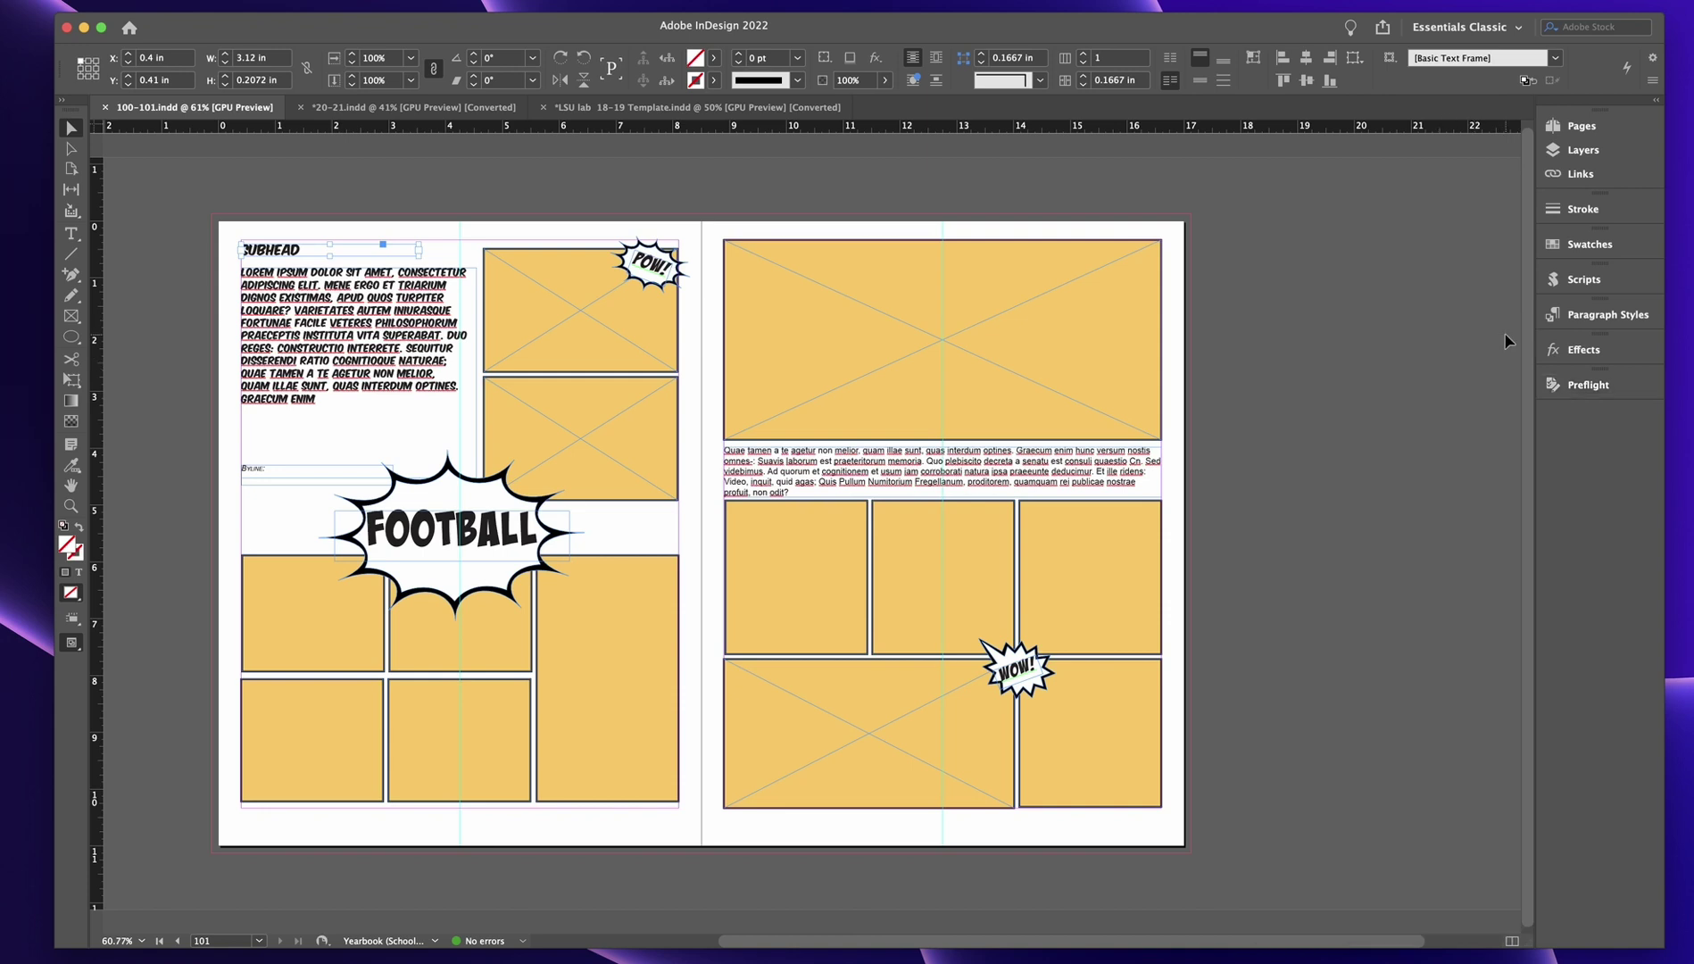
left_click(1585, 244)
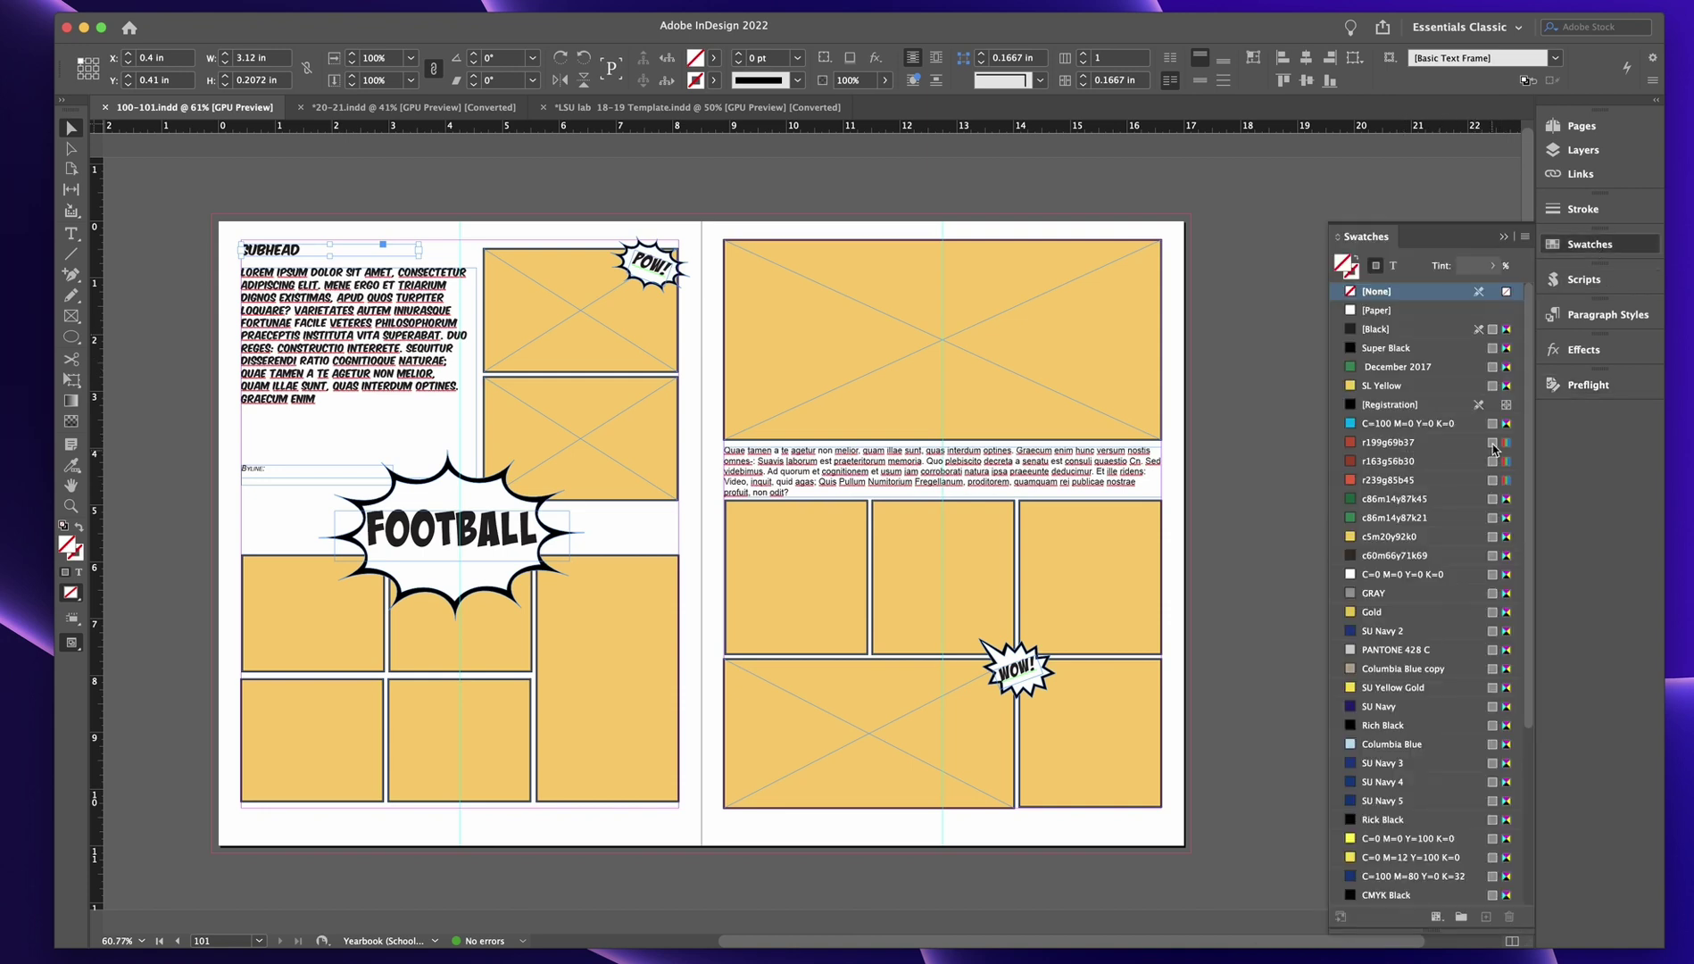
scroll(1533, 441, "down", 3)
scroll(1524, 670, "up", 4)
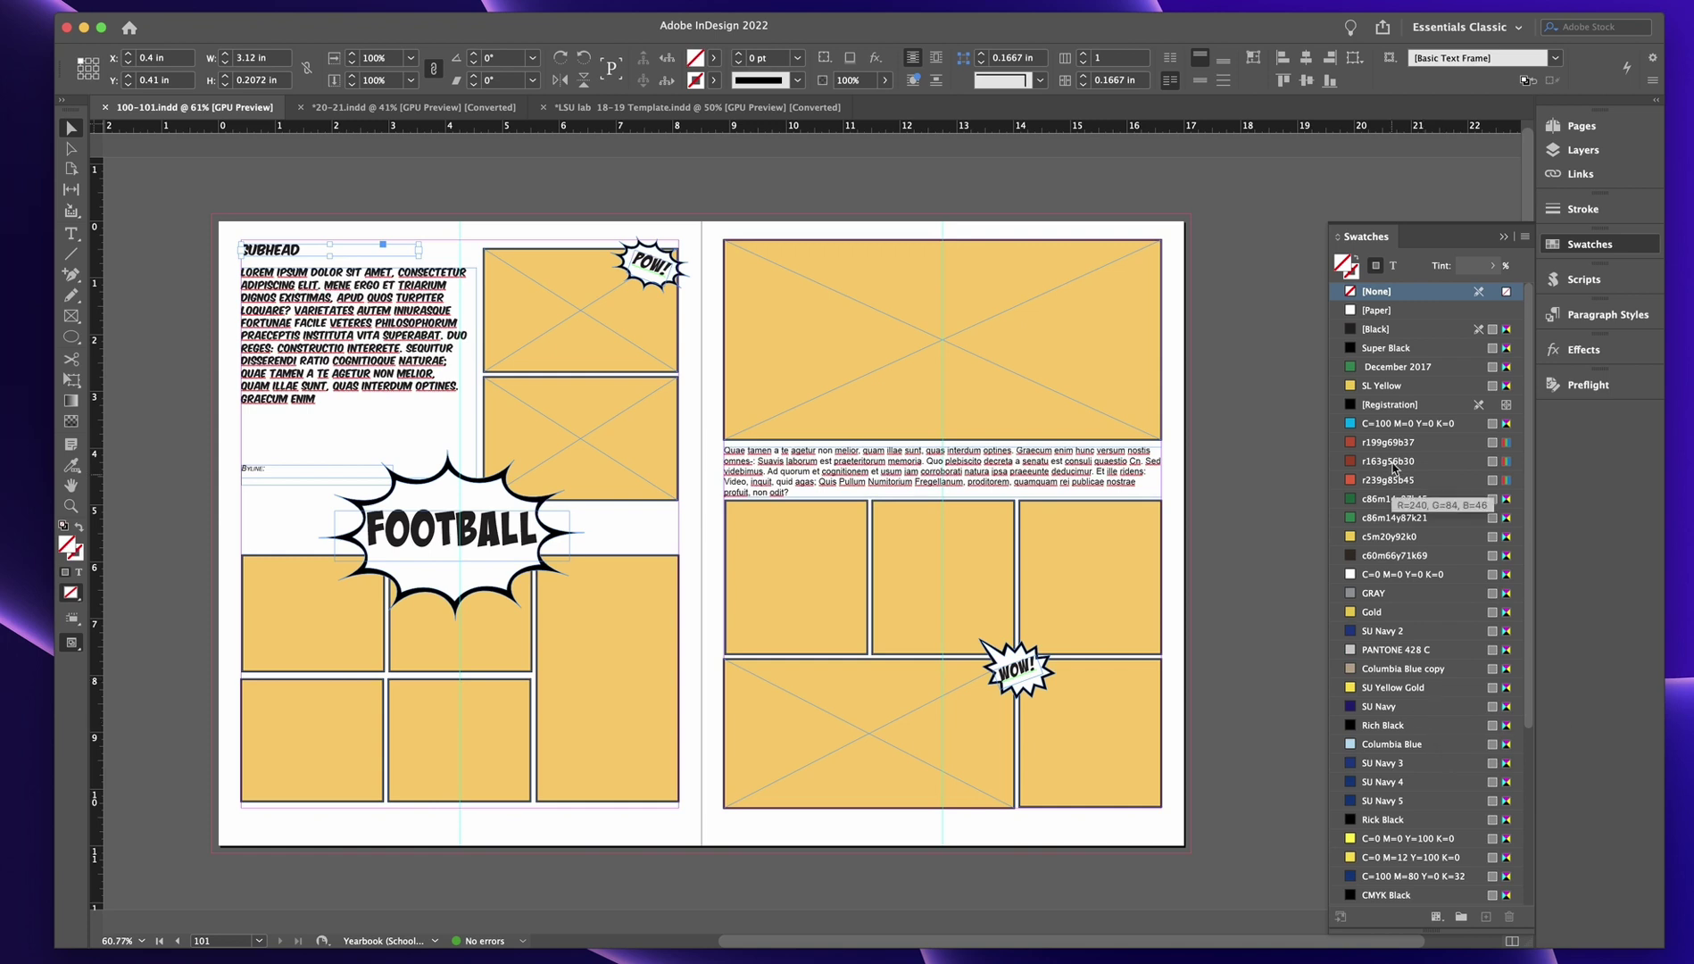
scroll(1397, 433, "down", 5)
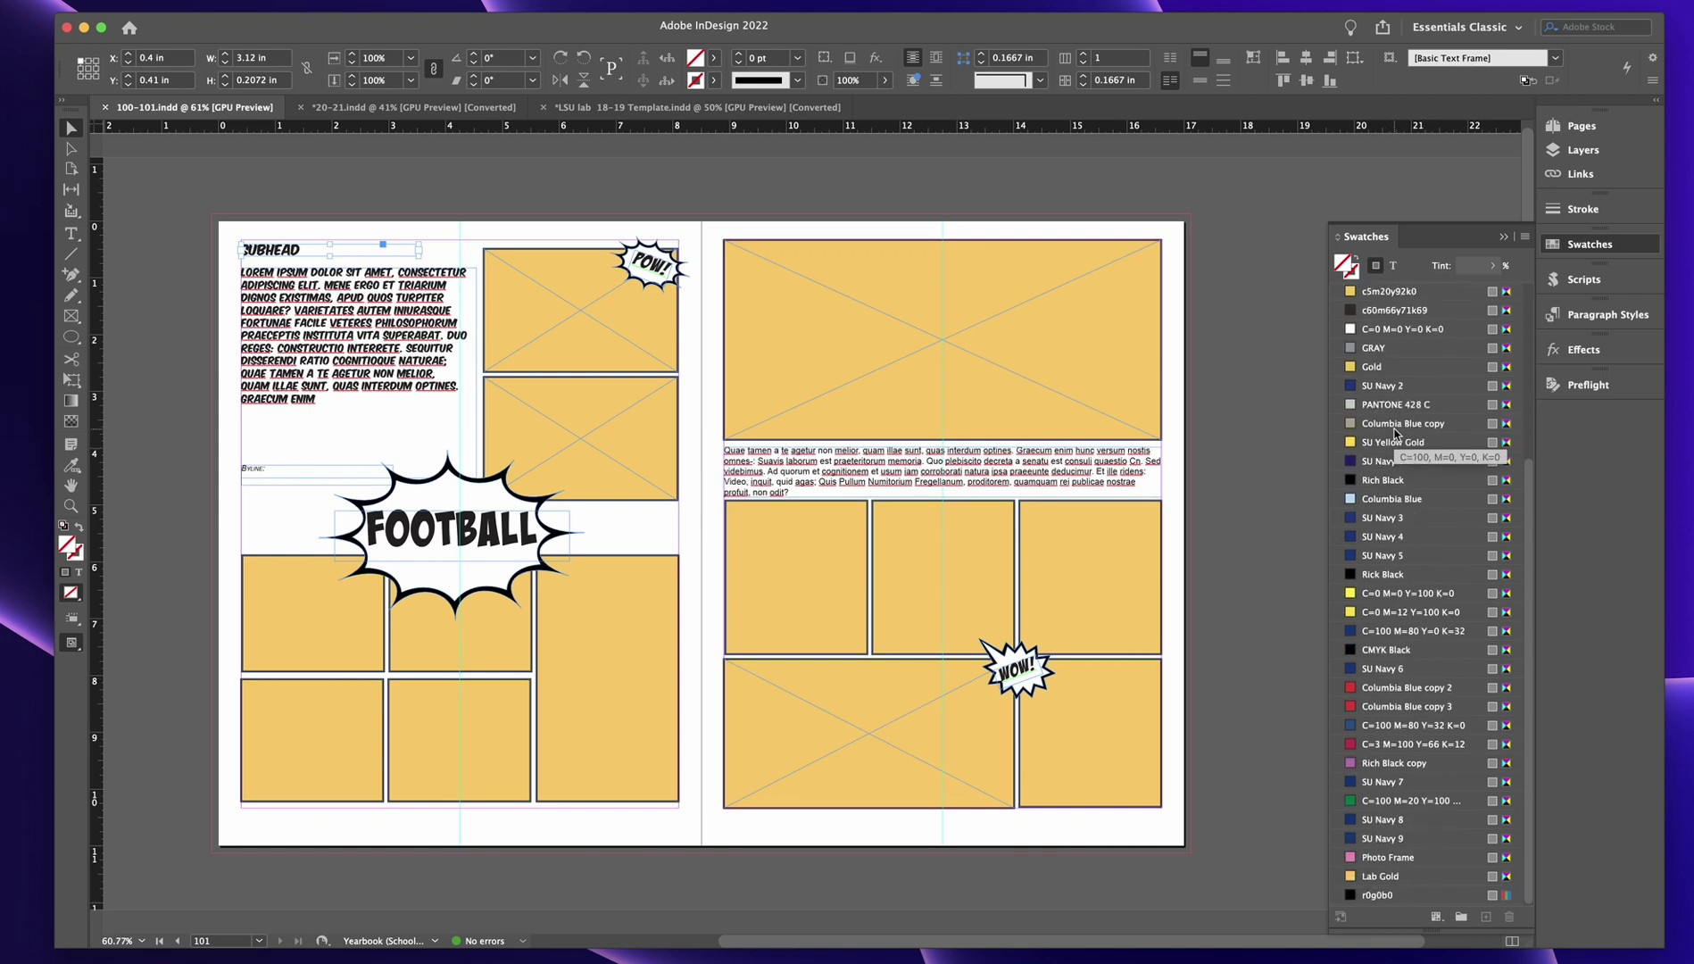
scroll(1396, 434, "up", 5)
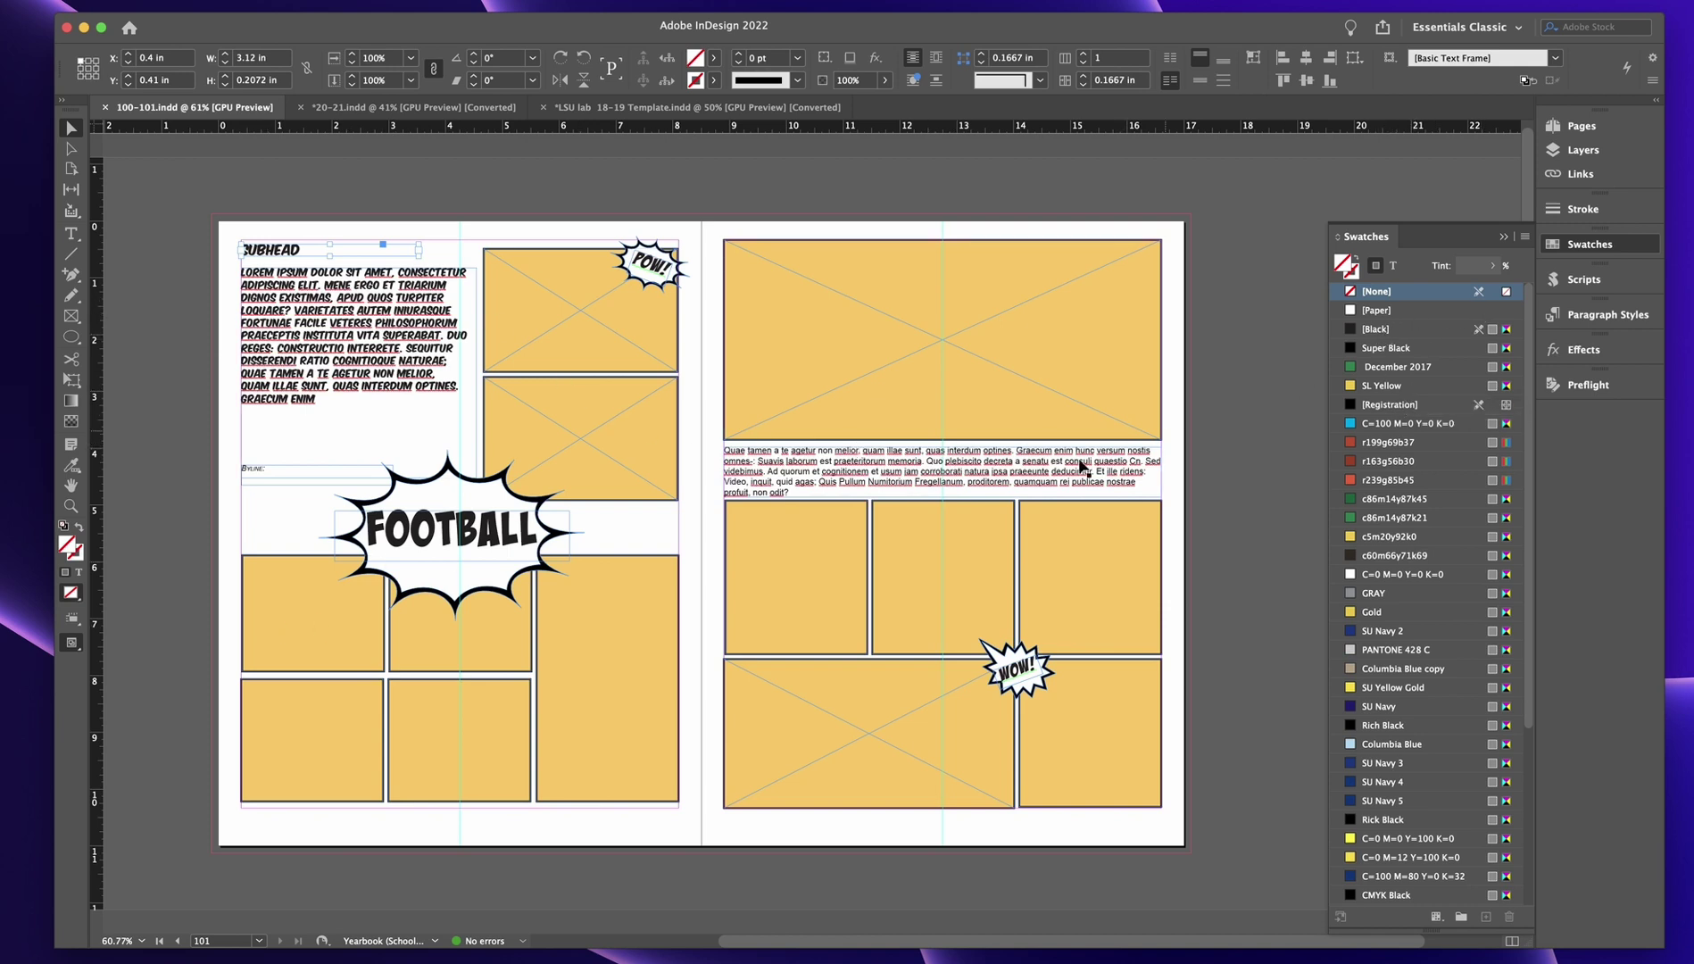
Step: Place the cursor in the right-page text, return to the Selection tool, and pick [Registration]
double_click(1060, 481)
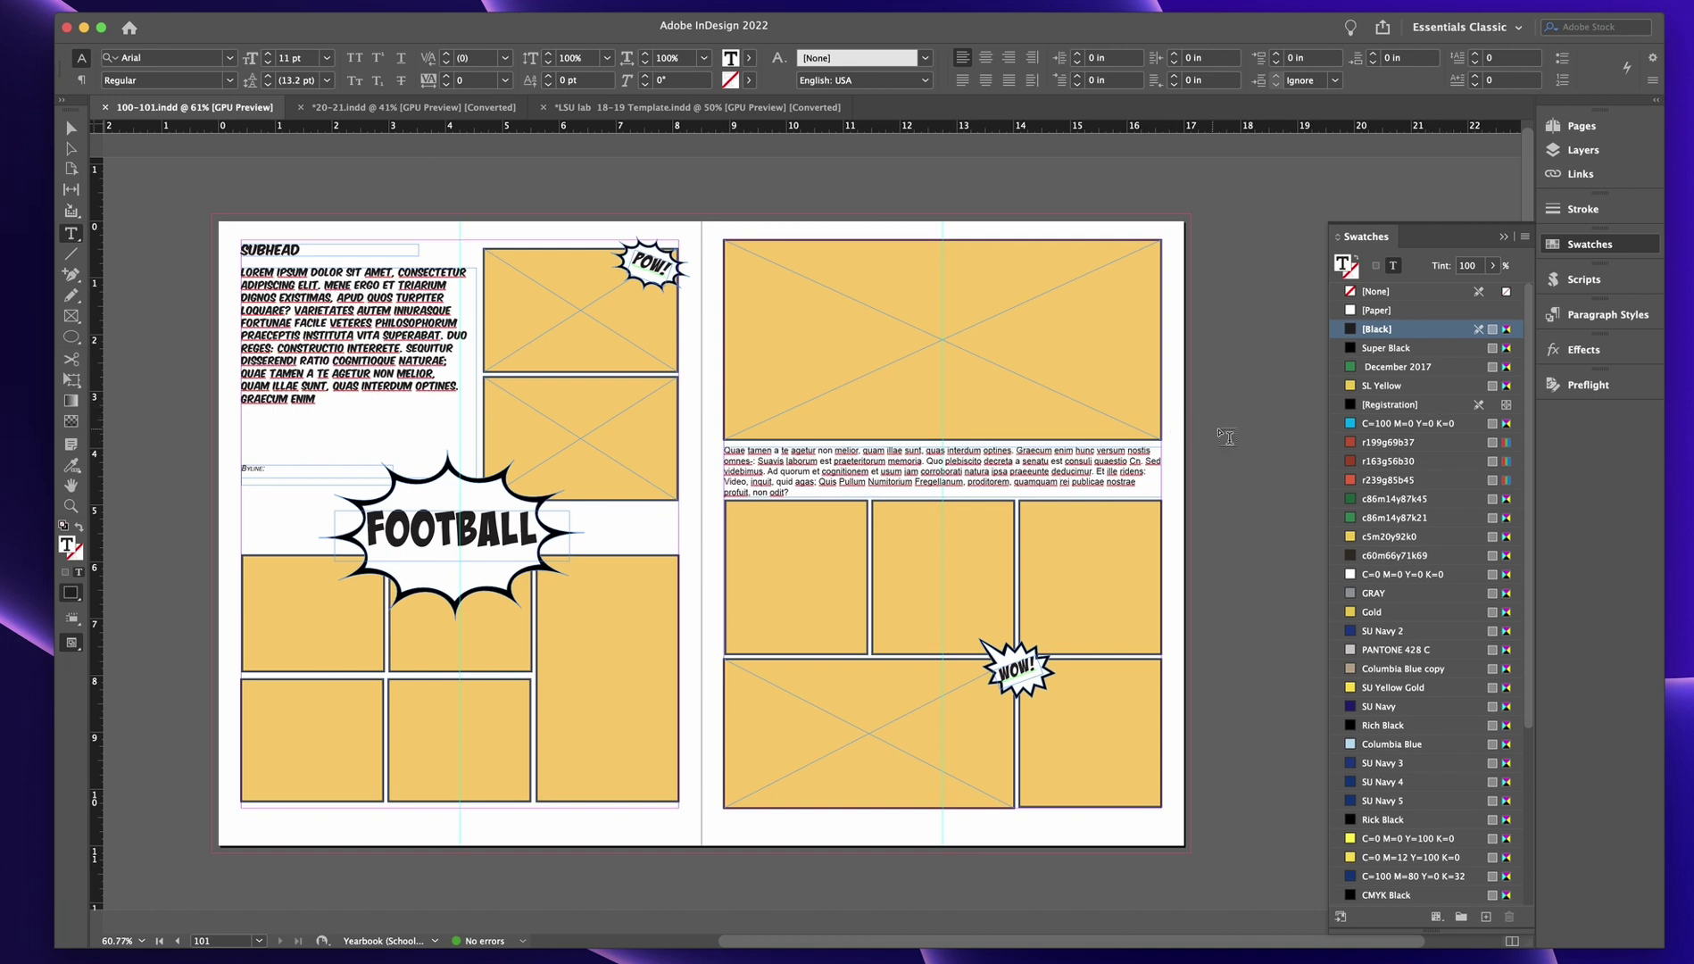
left_click(70, 130)
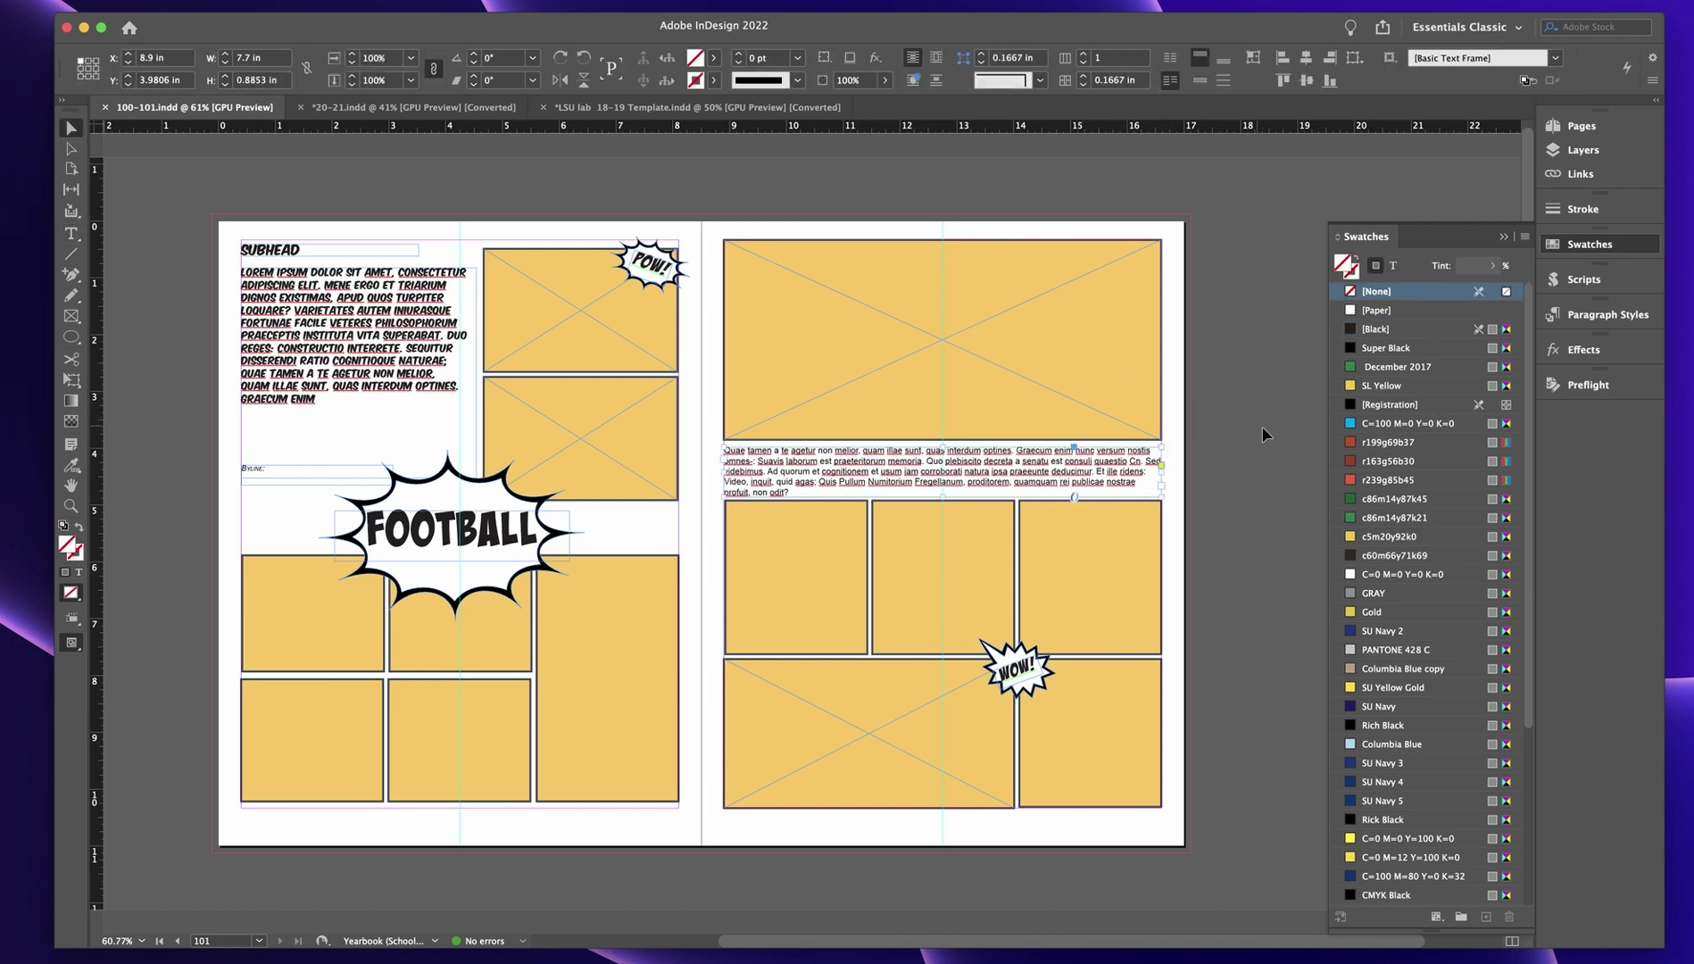
left_click(1426, 406)
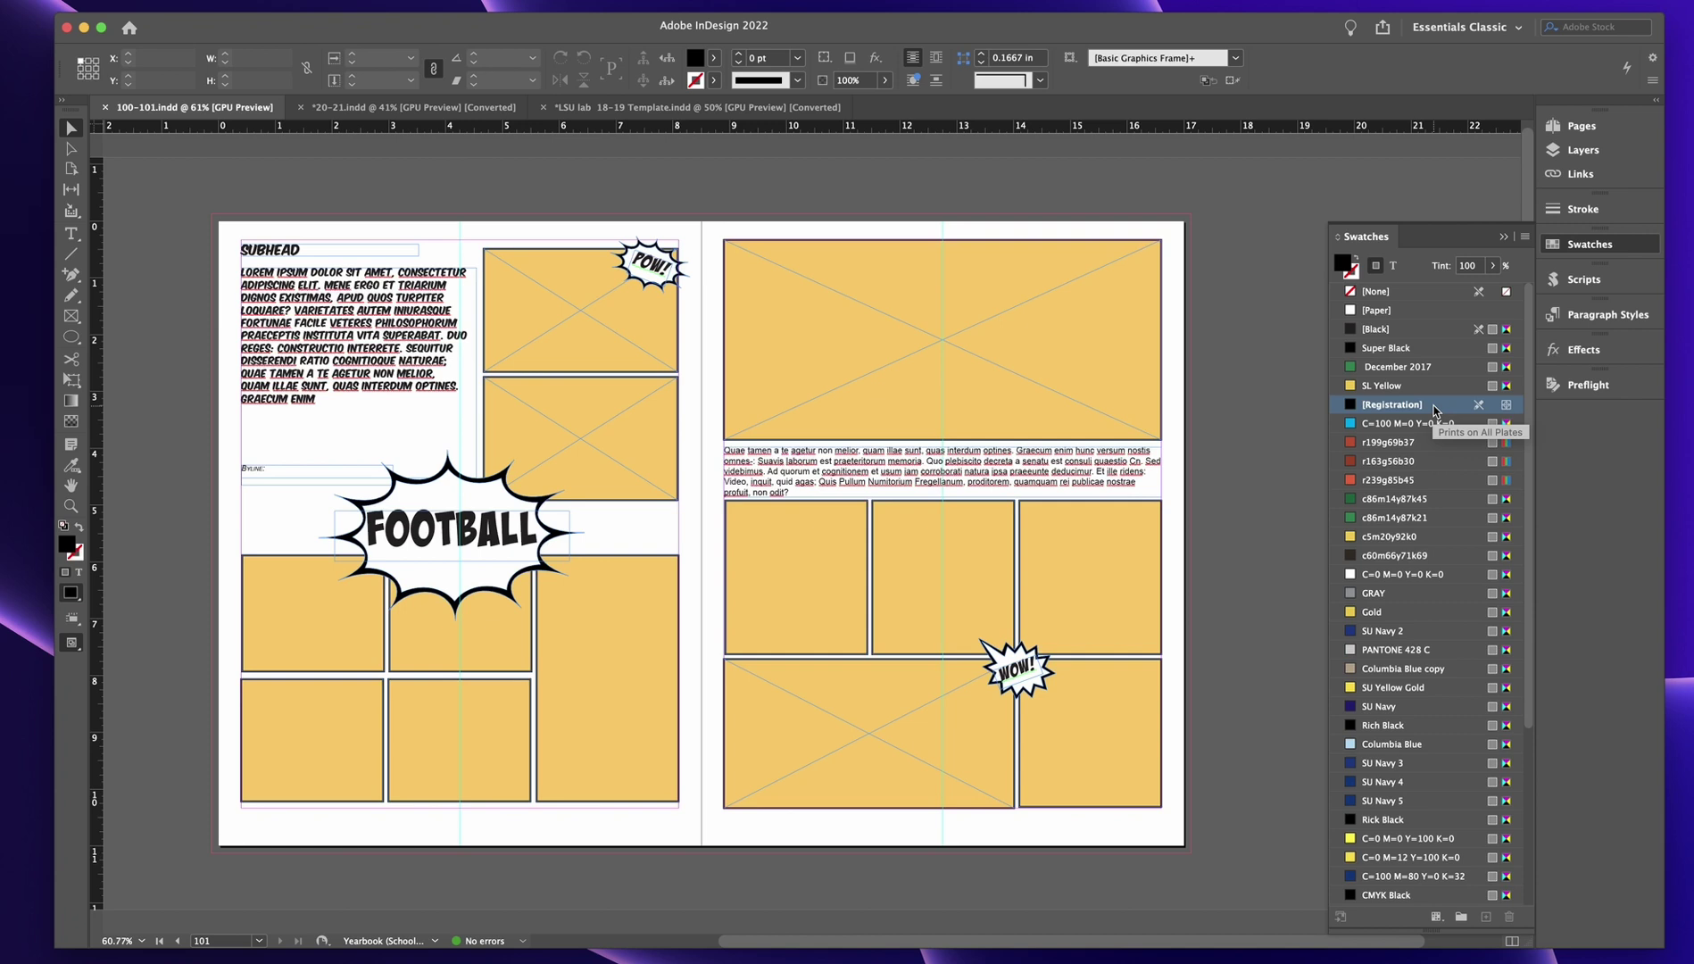
Step: Move [Registration] lower in the list, shorten the Swatches panel, and select Super Black
left_click_drag(1433, 408, 1429, 559)
left_click_drag(1424, 933, 1404, 567)
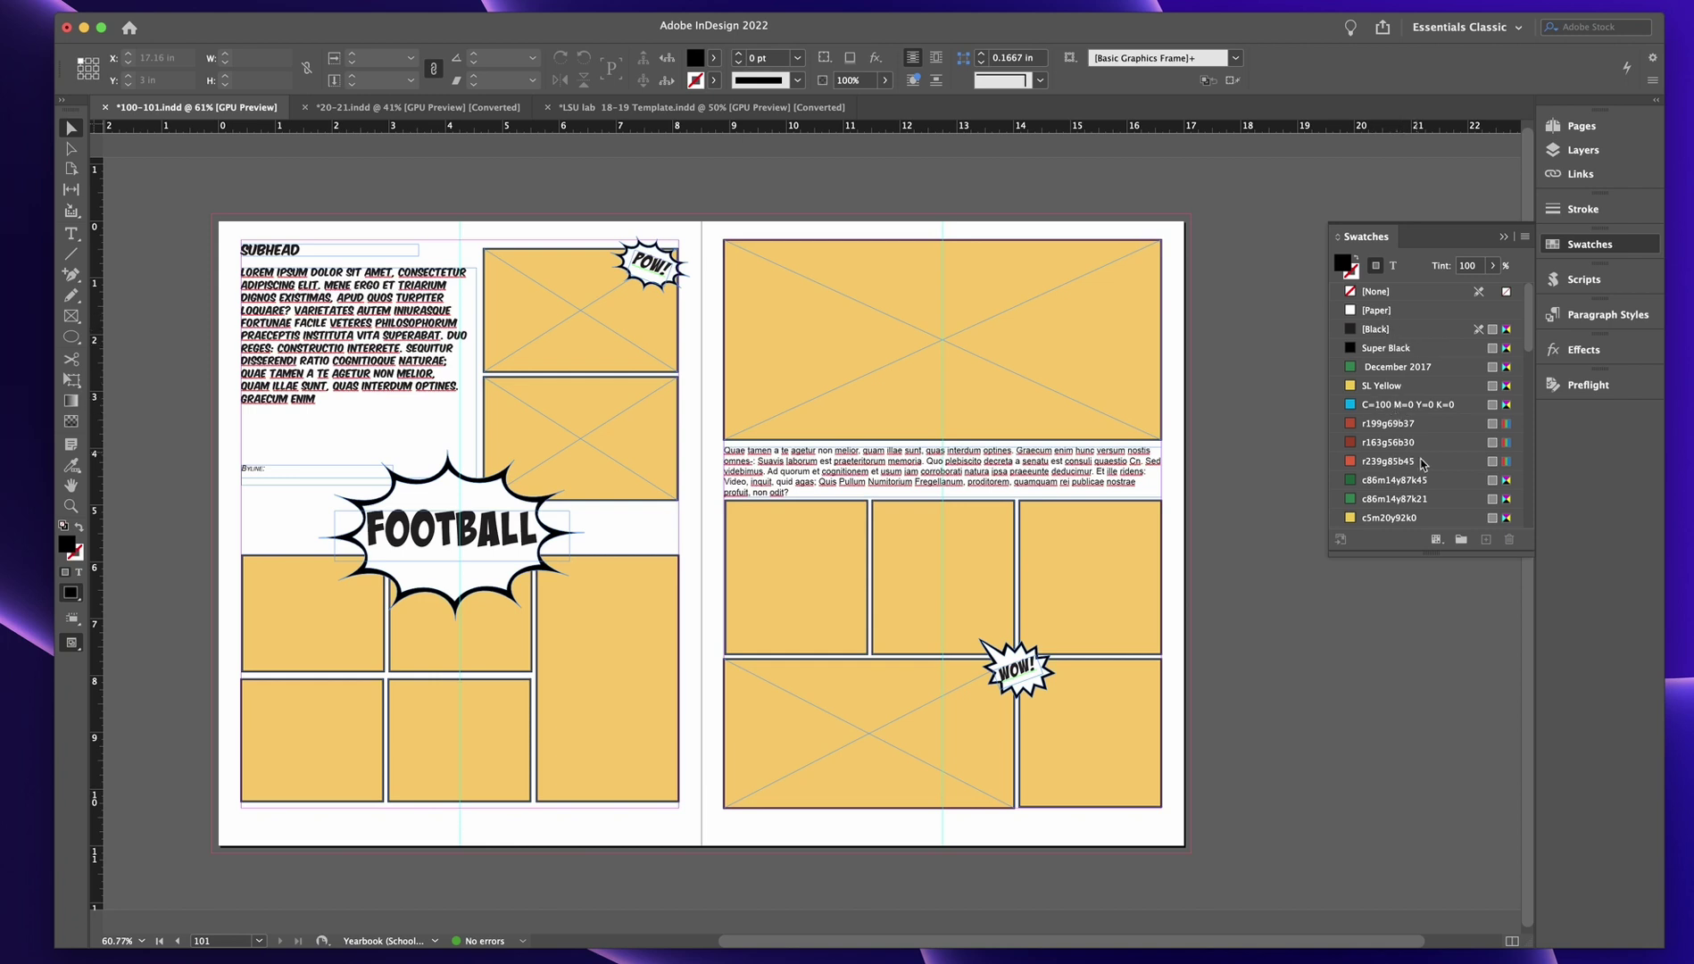
left_click(1425, 350)
scroll(1427, 353, "down", 1)
scroll(1445, 325, "up", 1)
right_click(1452, 347)
left_click(1427, 350)
left_click(1426, 350)
Step: Make [Black] the current swatch and collapse the Swatches panel
scroll(1429, 499, "down", 10)
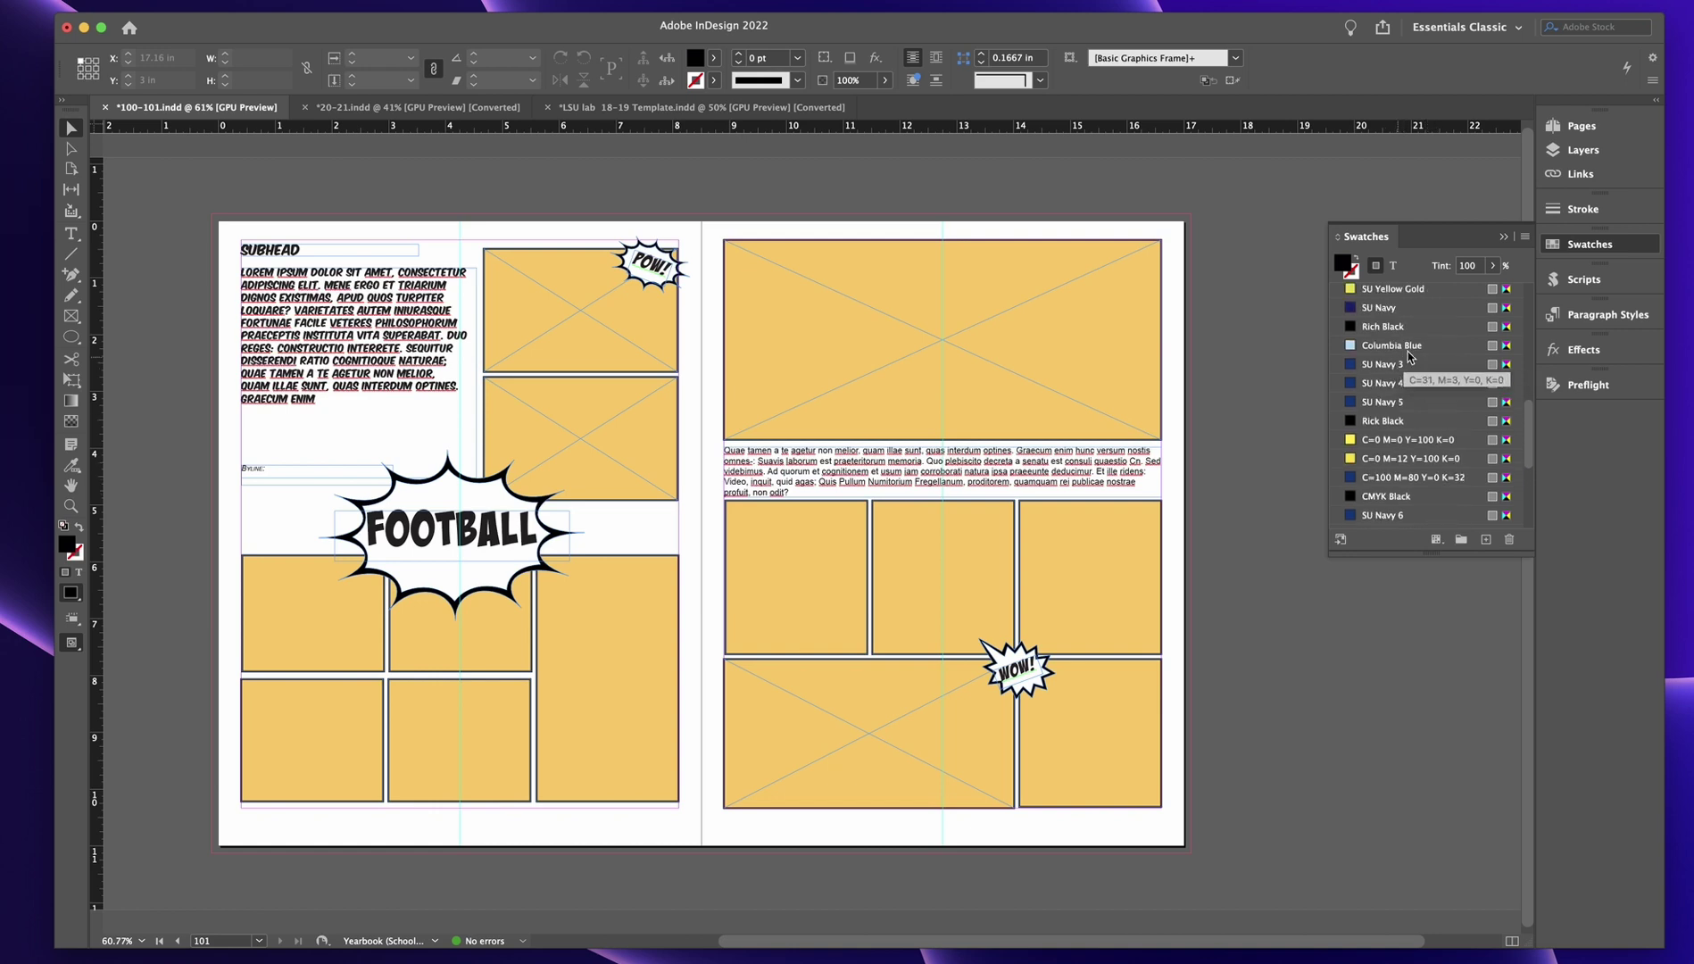
scroll(1408, 370, "down", 3)
scroll(1414, 379, "down", 1)
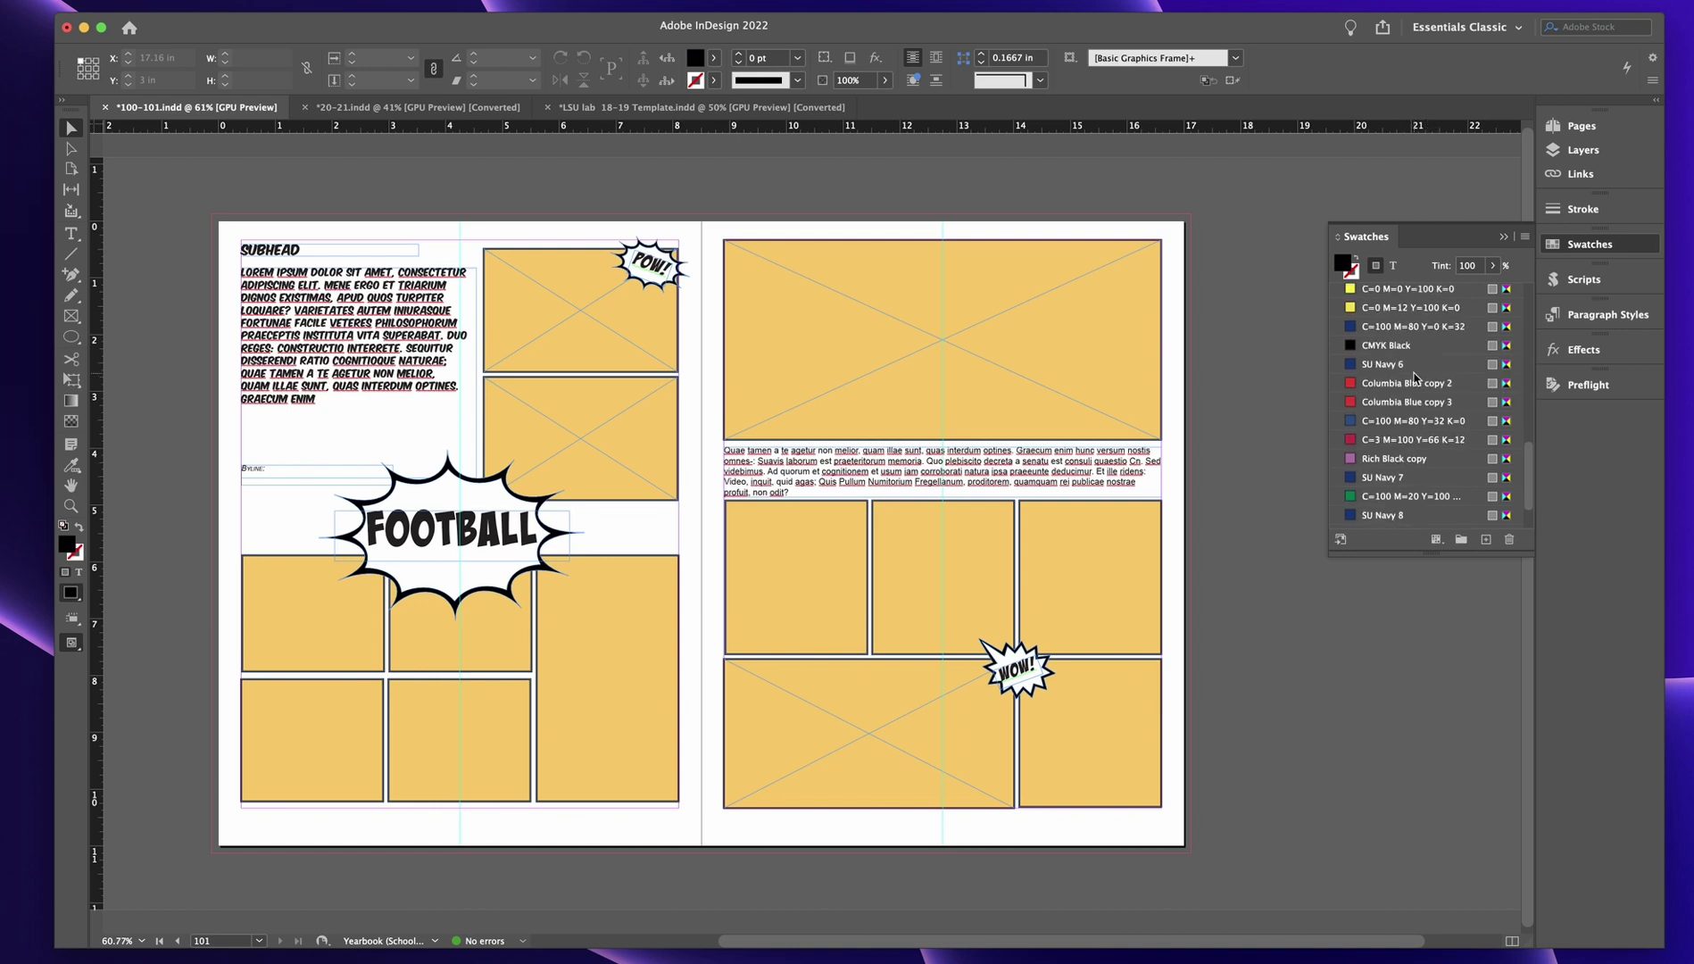
scroll(1414, 378, "up", 10)
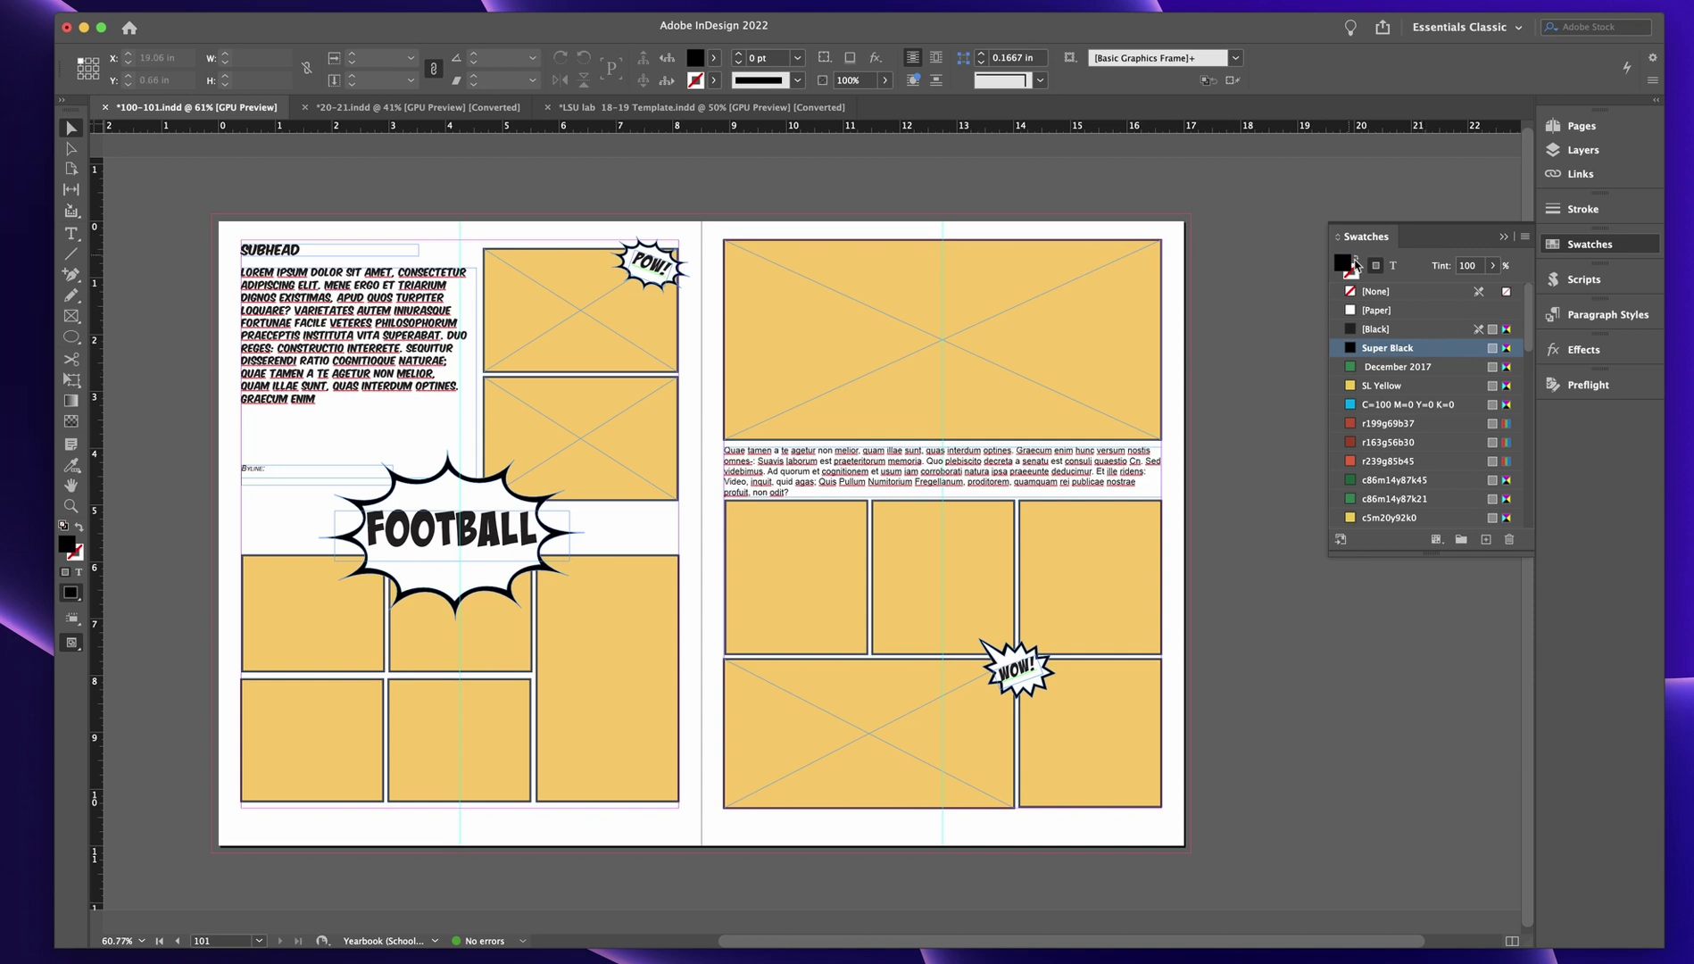
left_click(1408, 329)
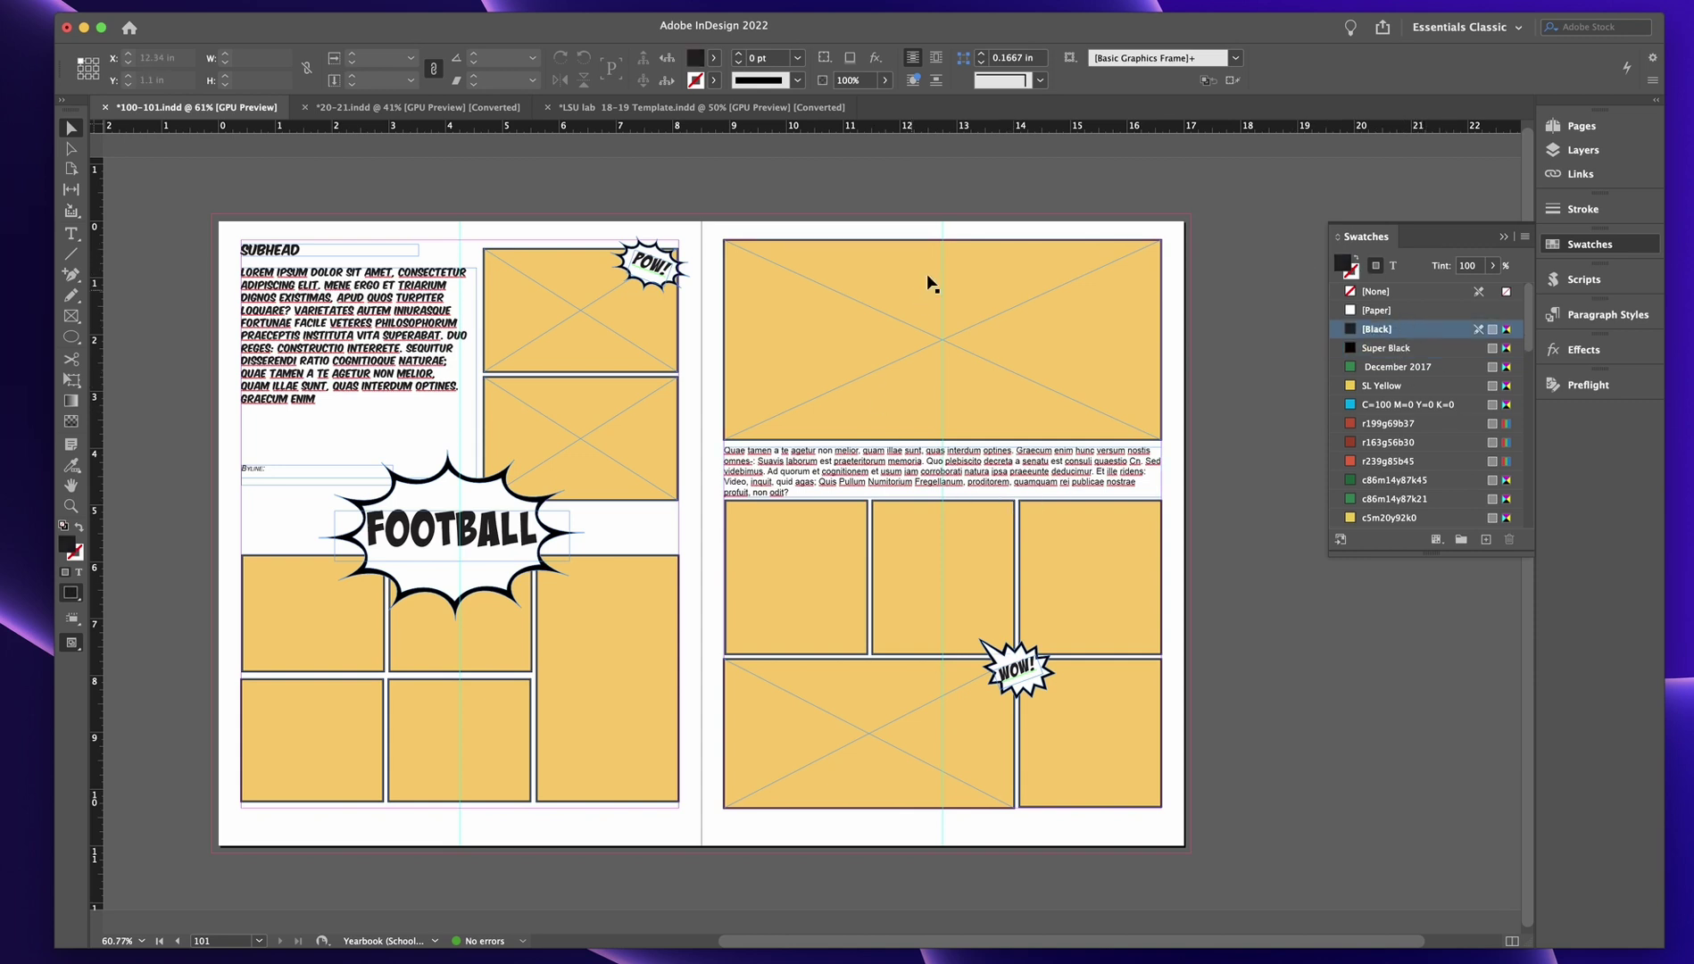
left_click(1504, 237)
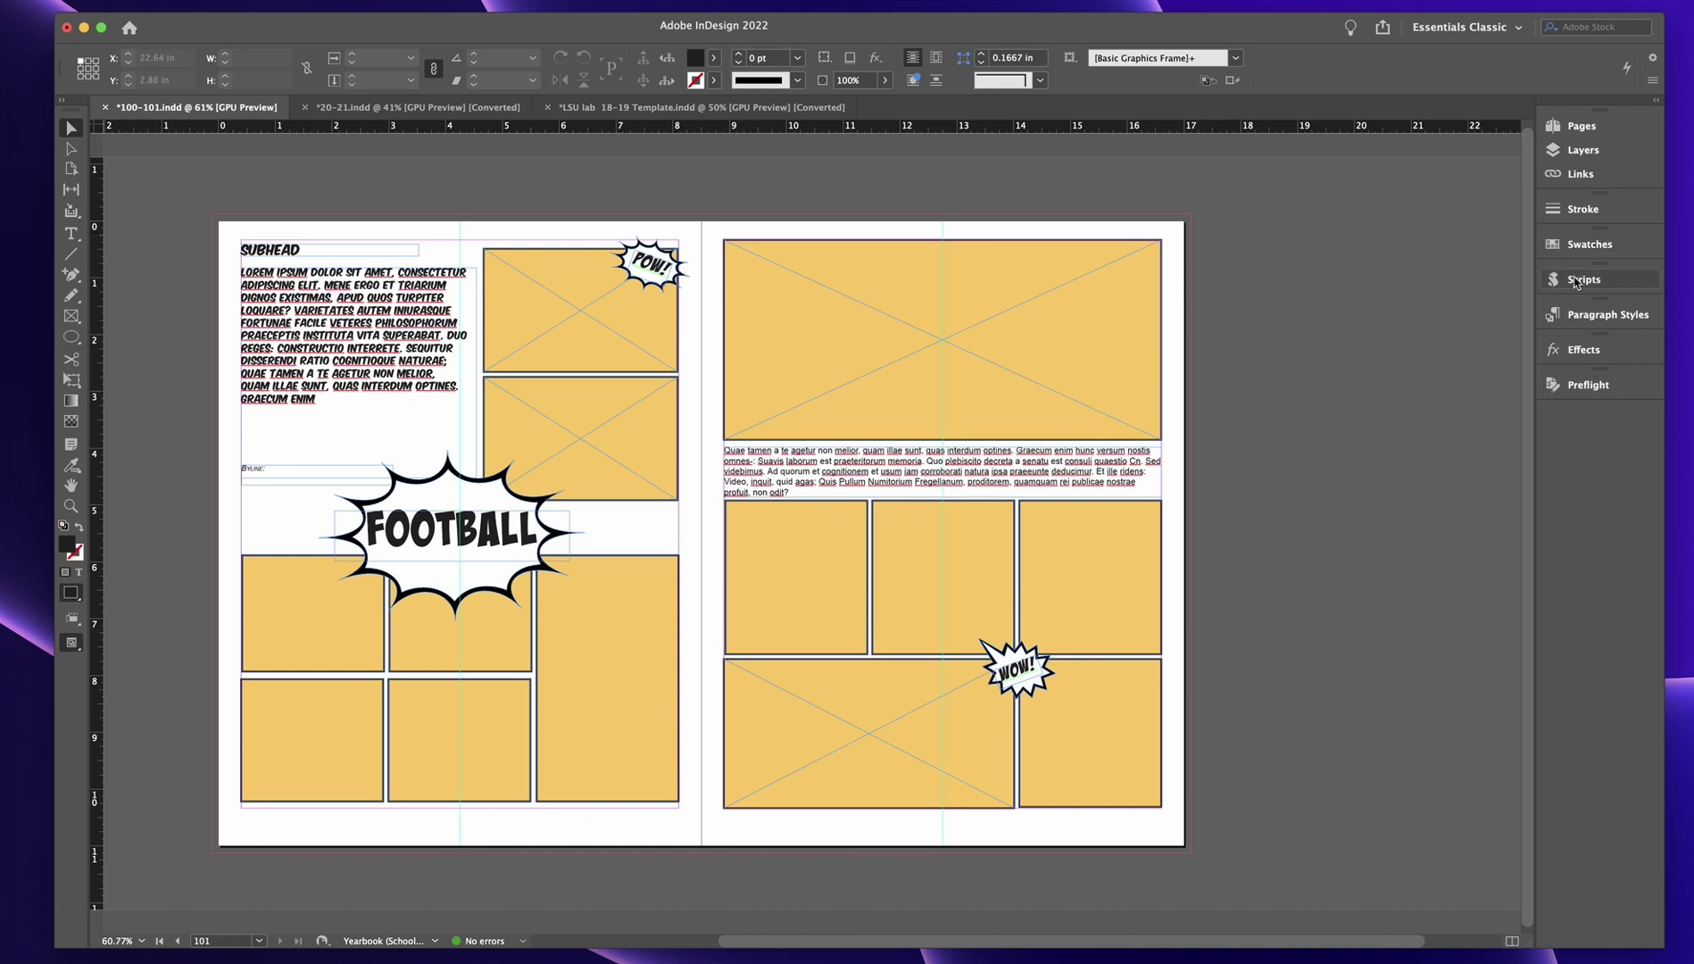
Step: Set r163g56b30 as the fill colour, collapse Swatches, and show the Pages panel
left_click(1594, 245)
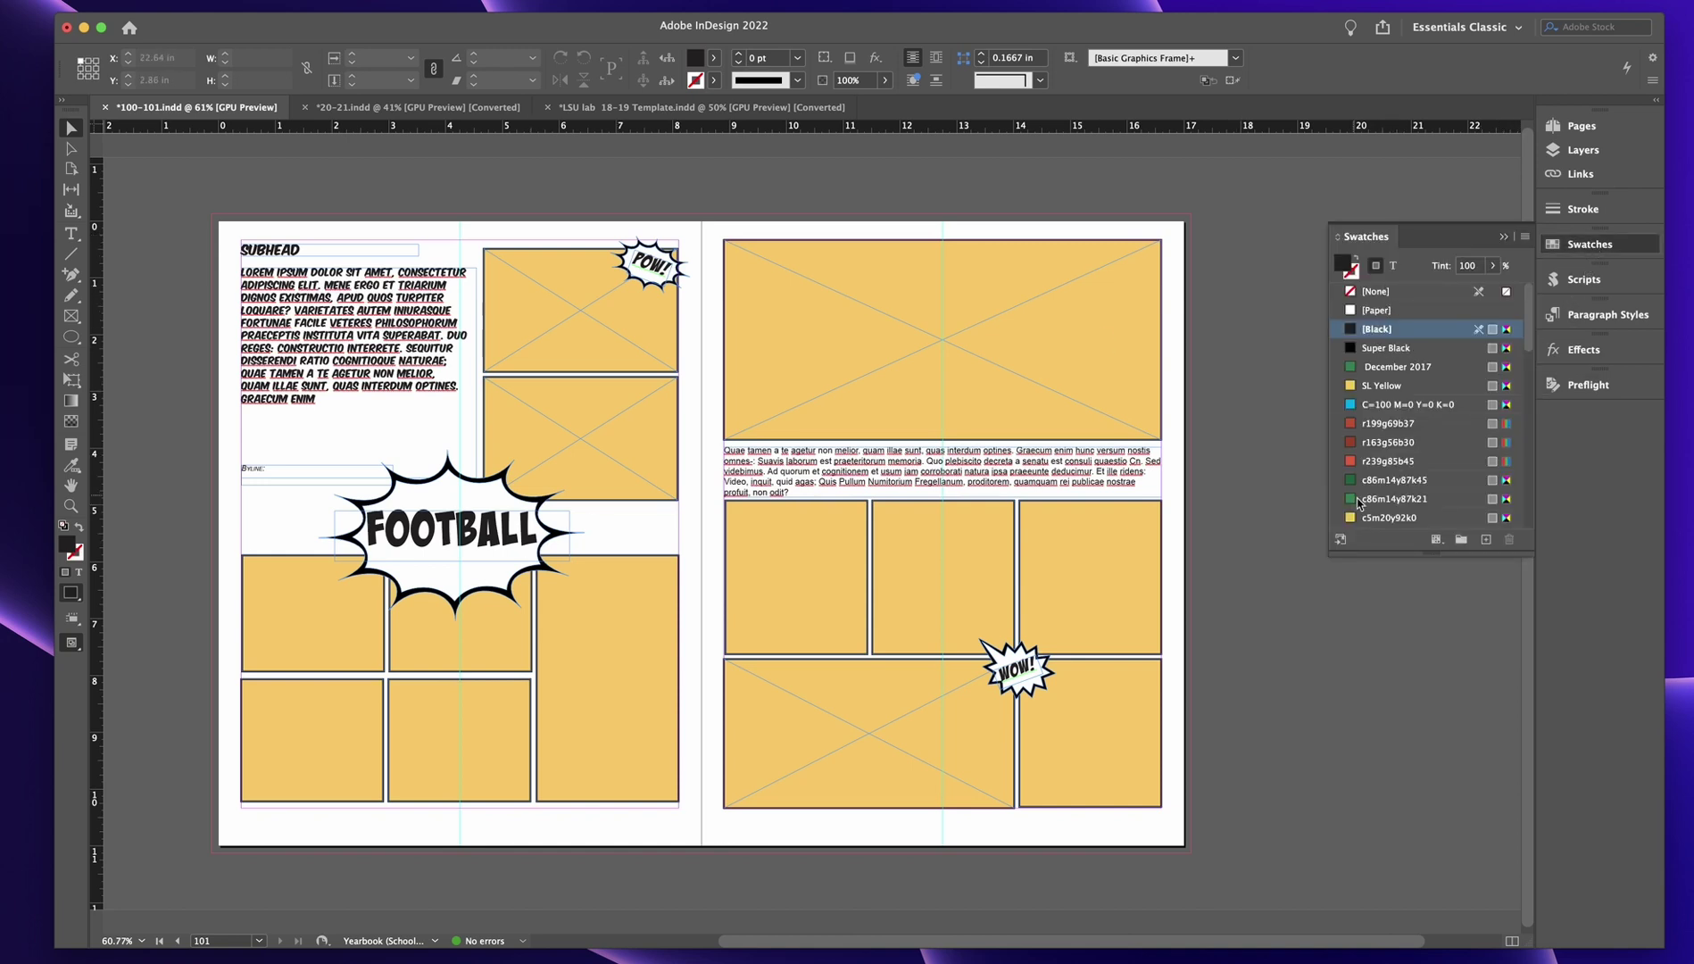
right_click(1434, 452)
left_click(1419, 451)
left_click(1419, 447)
scroll(1419, 447, "down", 1)
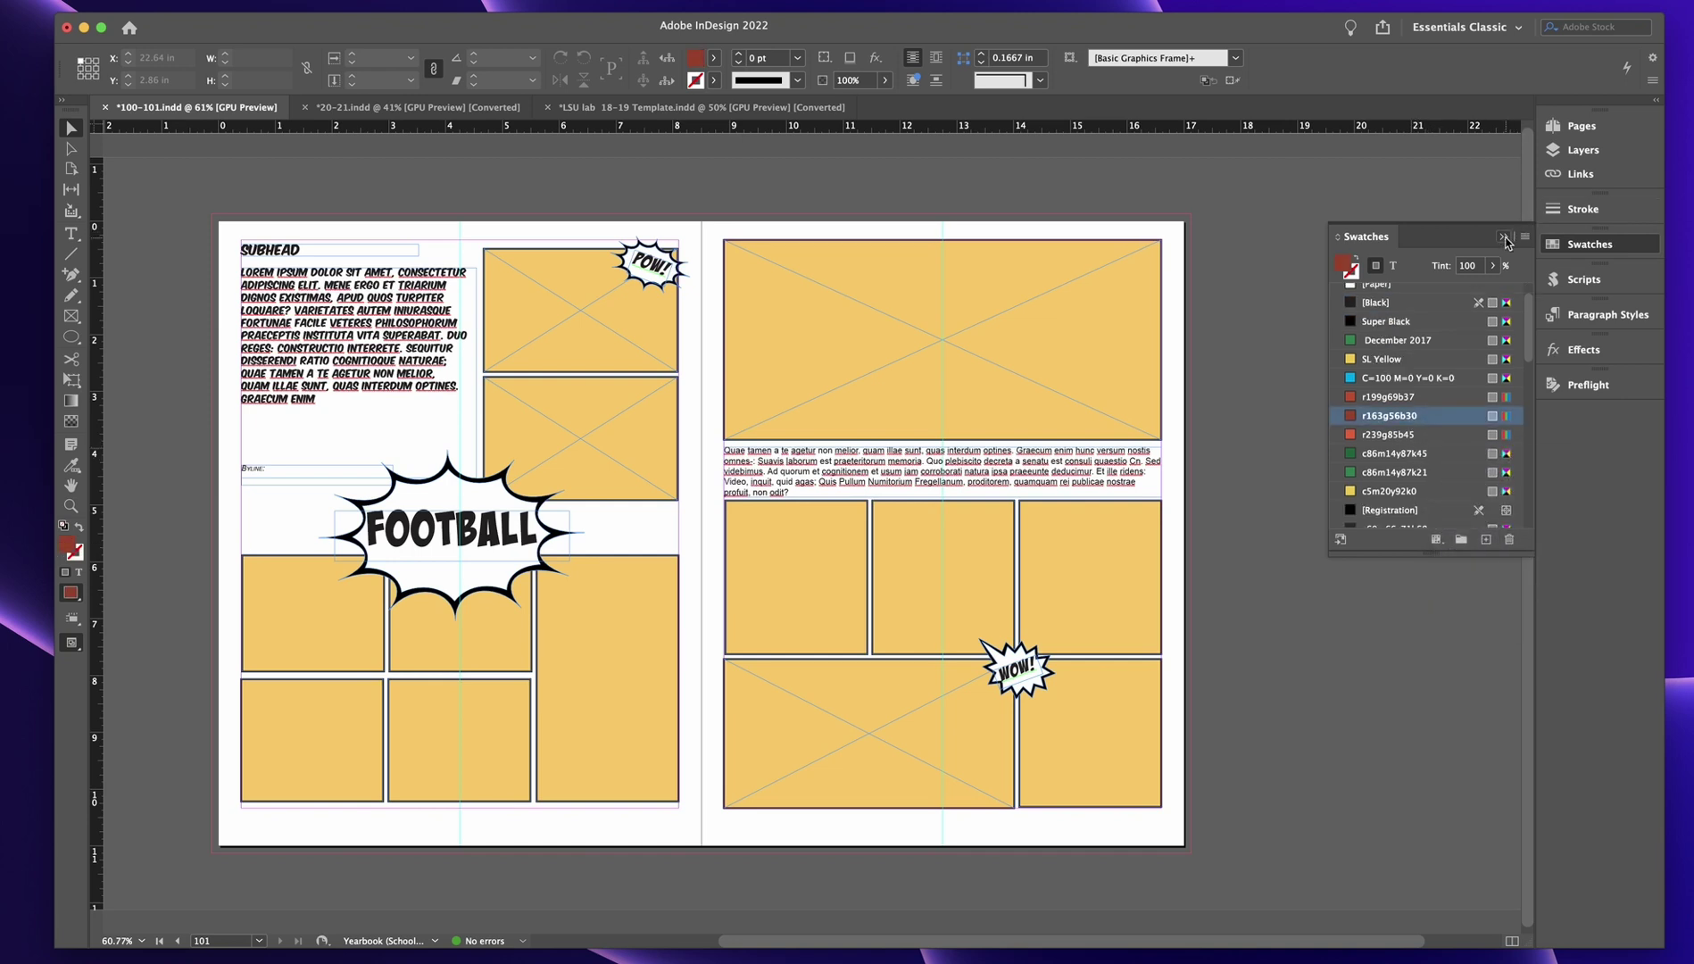
left_click(1505, 237)
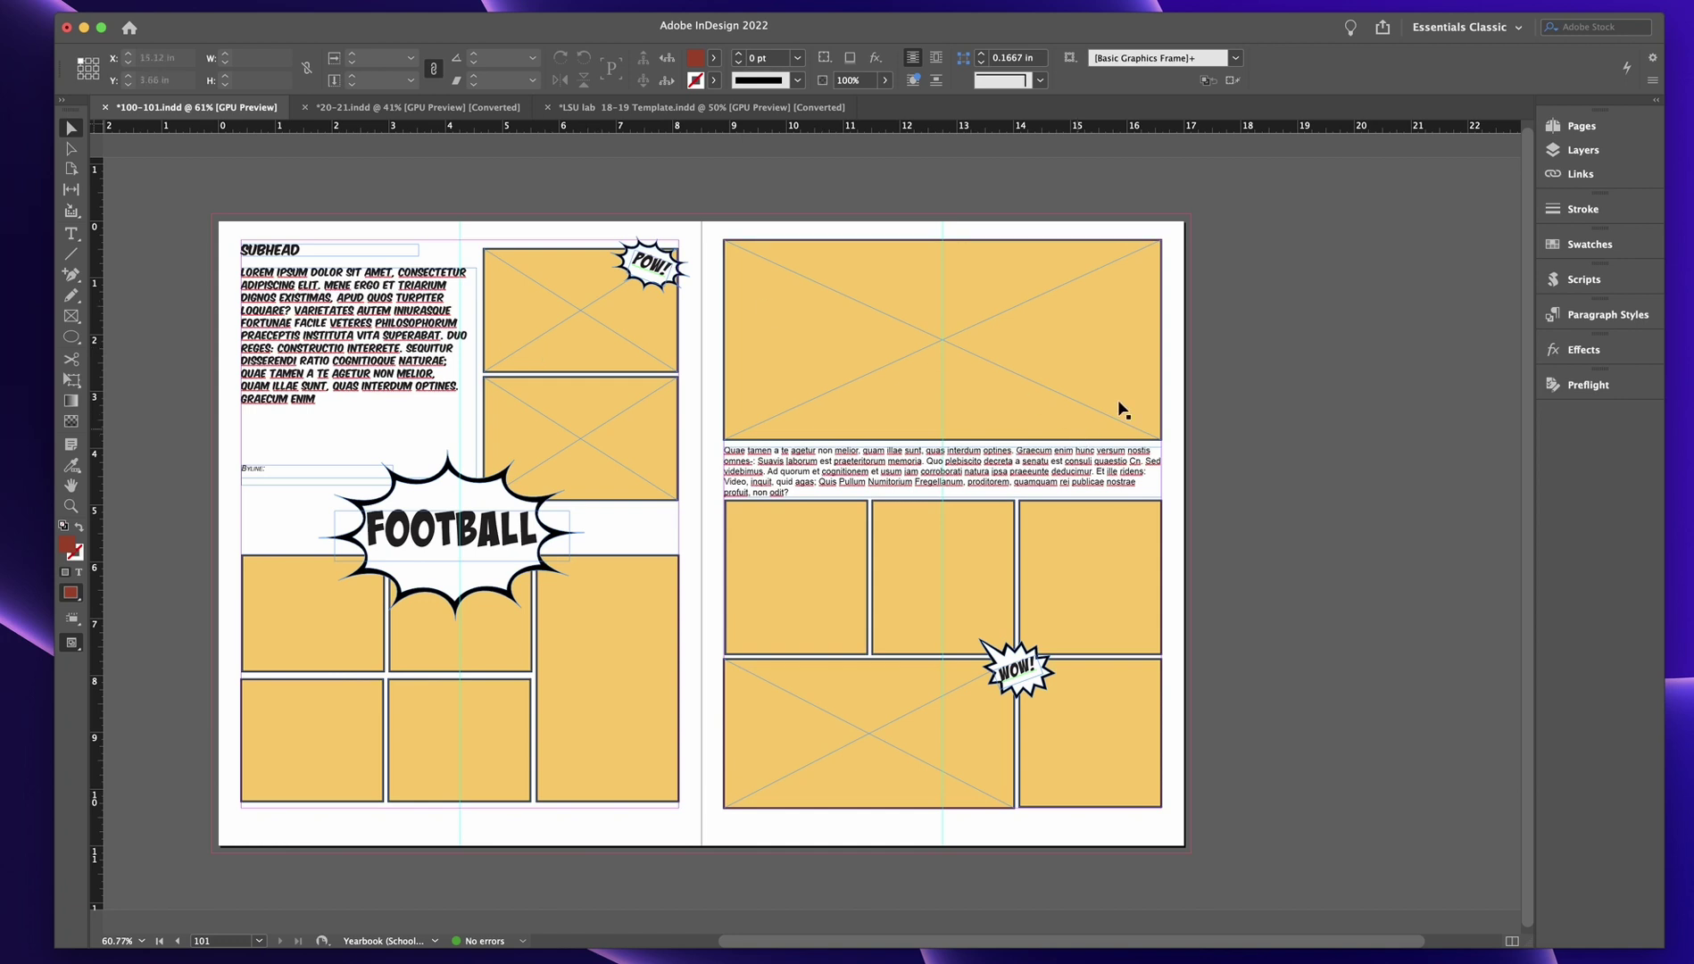
left_click(1581, 127)
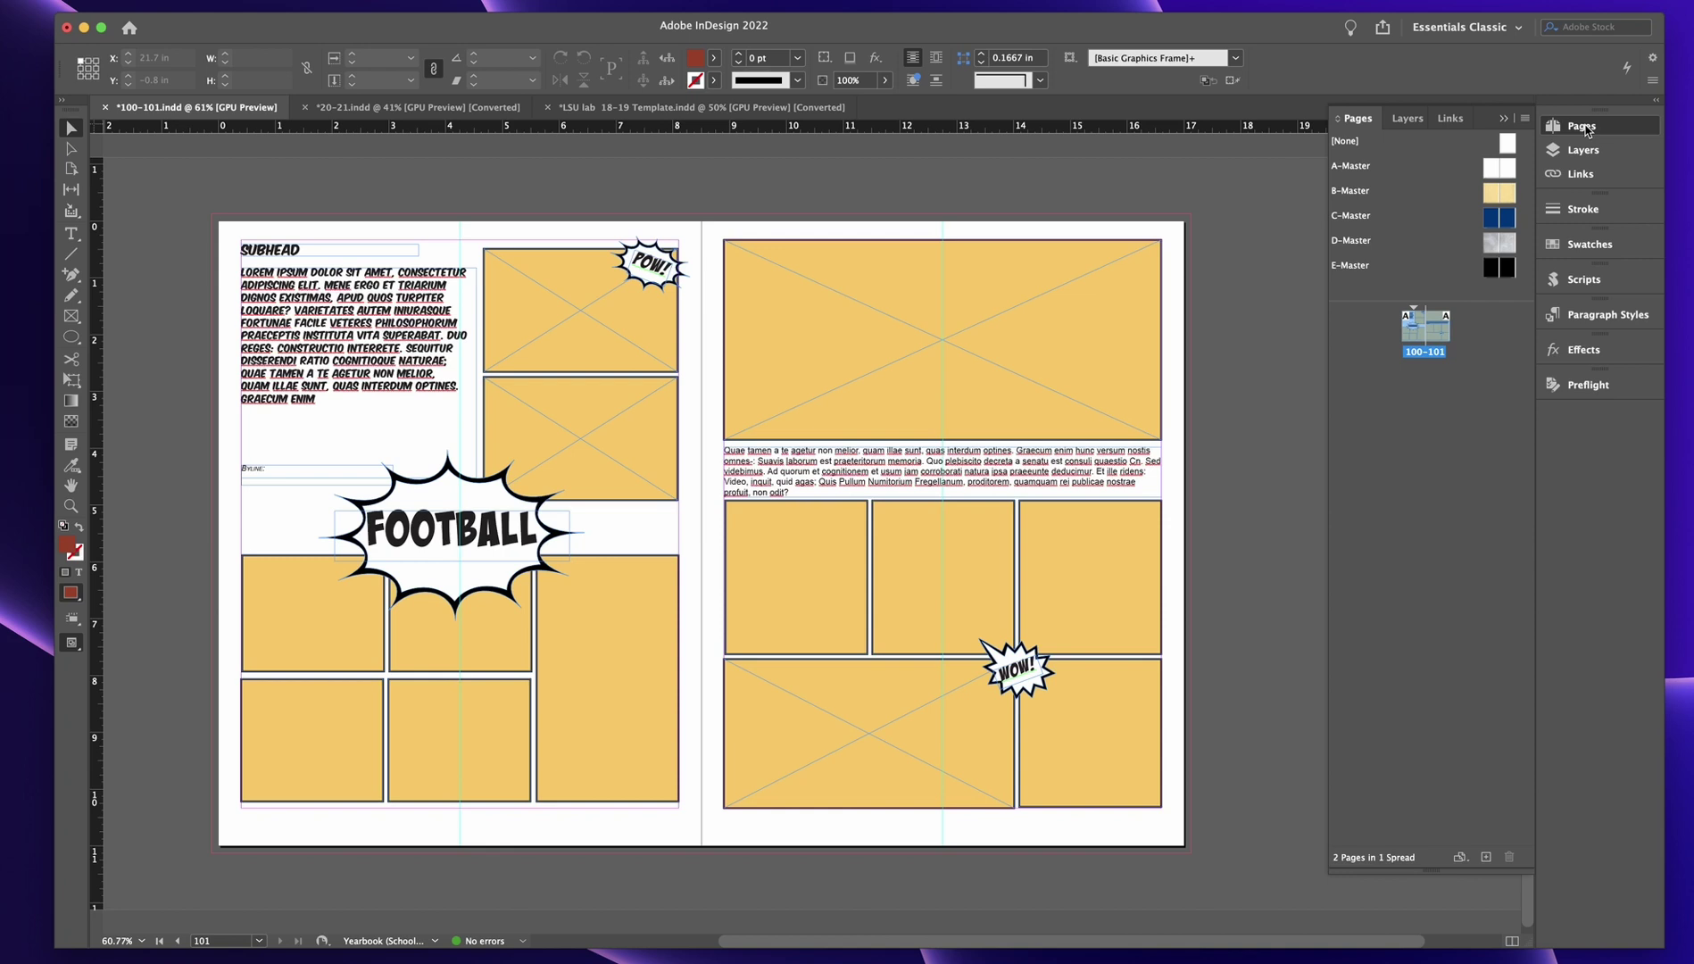
Step: Close Pages and pull the Effects panel out of the dock
left_click(1585, 128)
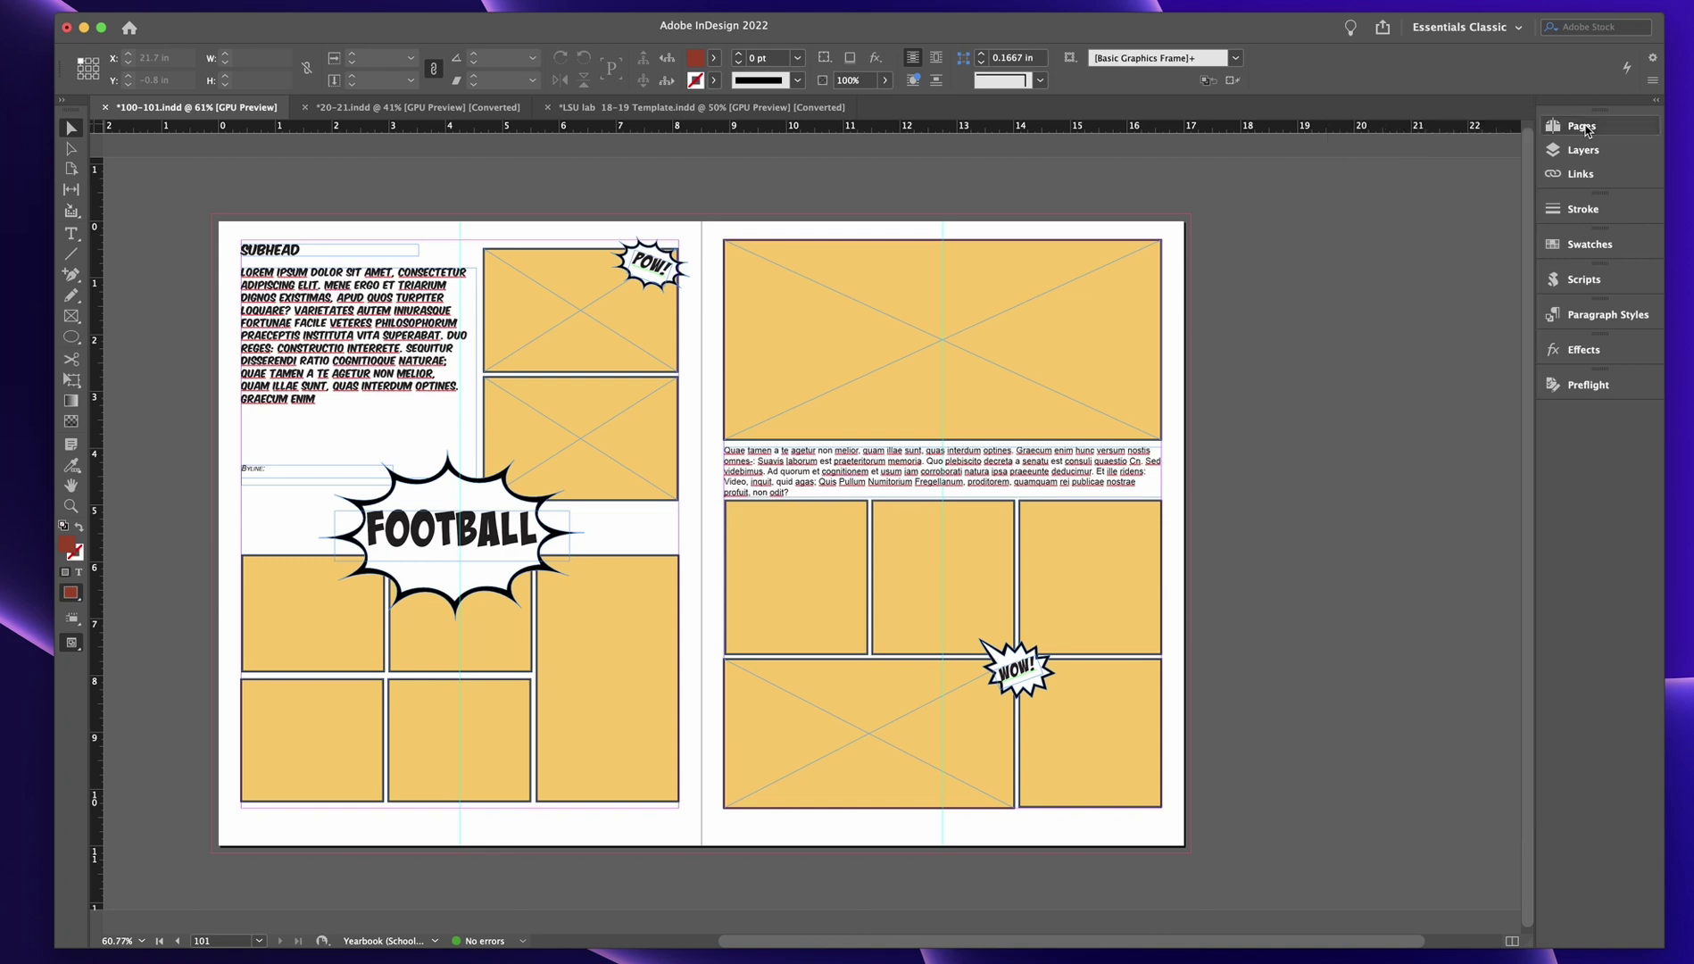
left_click(1595, 354)
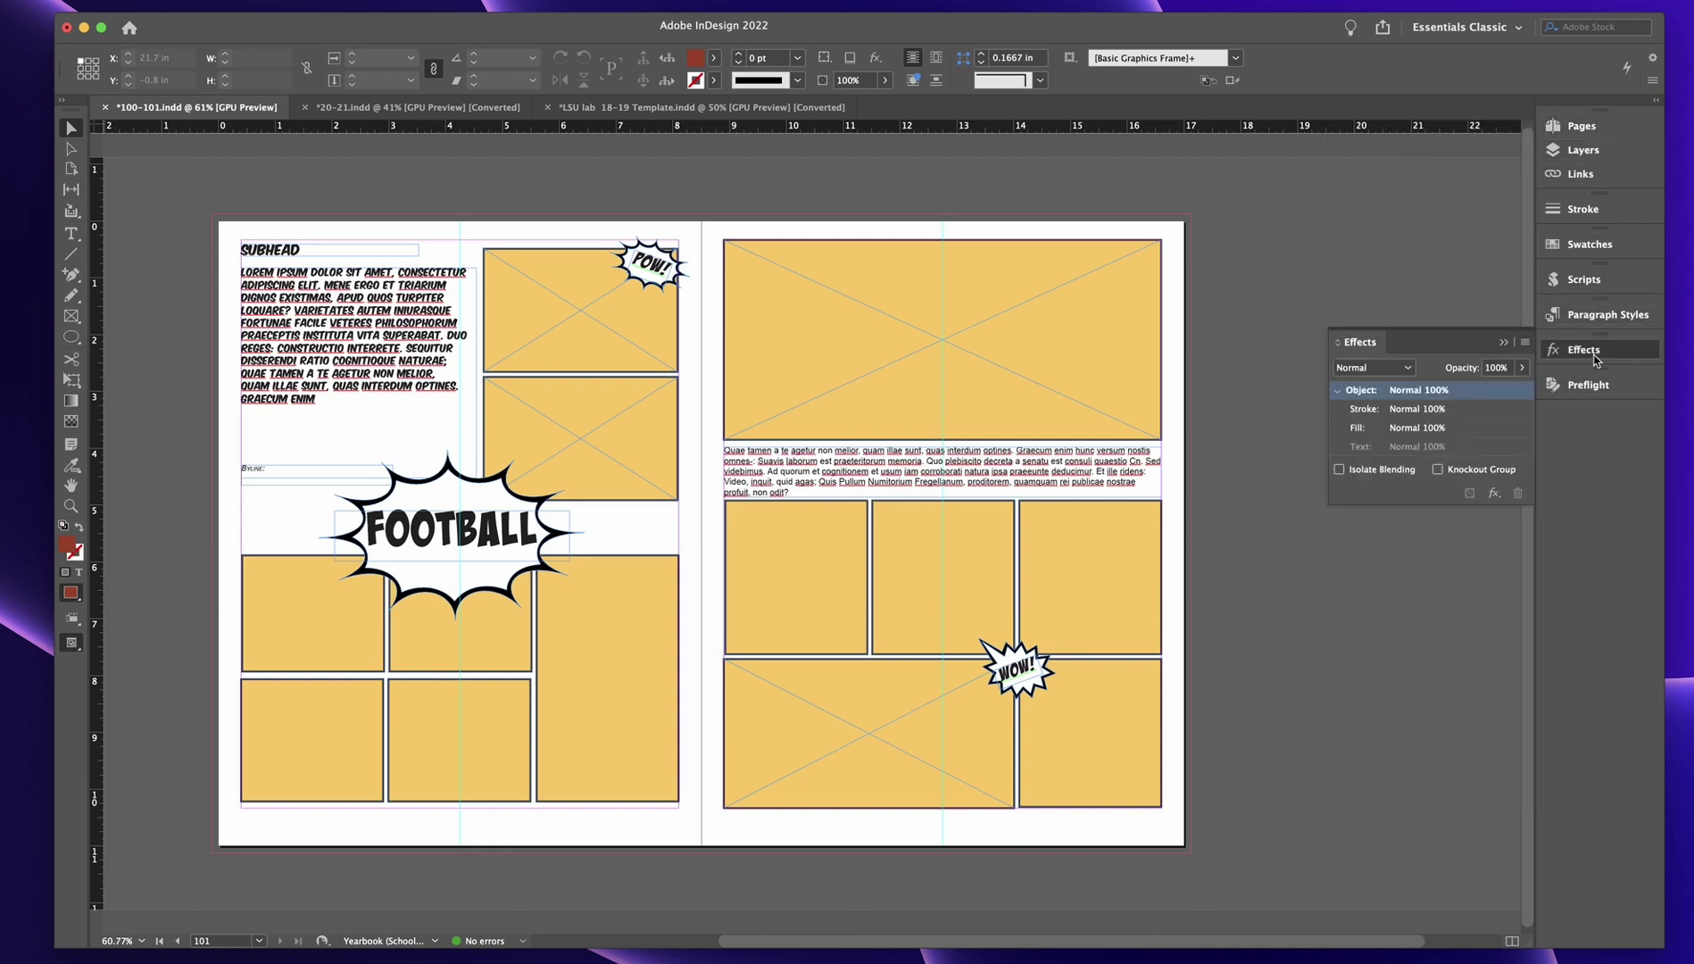
left_click(1594, 353)
left_click_drag(1604, 355, 1272, 346)
Step: Reopen Effects from the Window menu, dock it beneath Preflight, and show Links
left_click(357, 2)
mouse_move(368, 105)
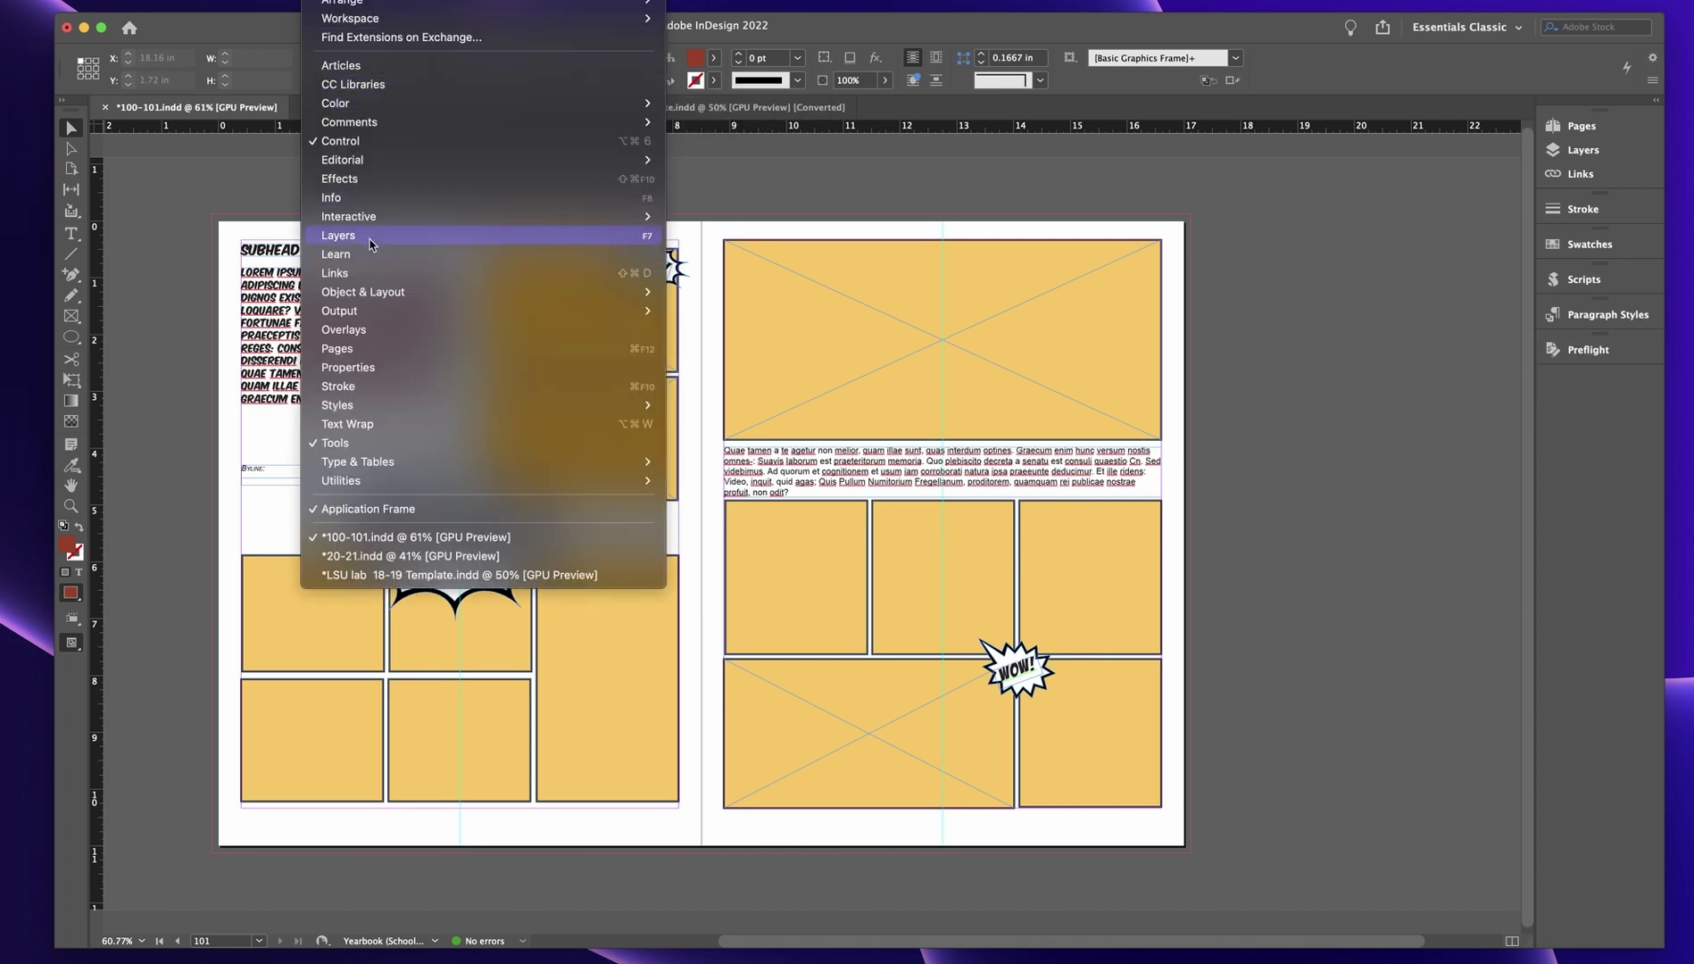
left_click(359, 179)
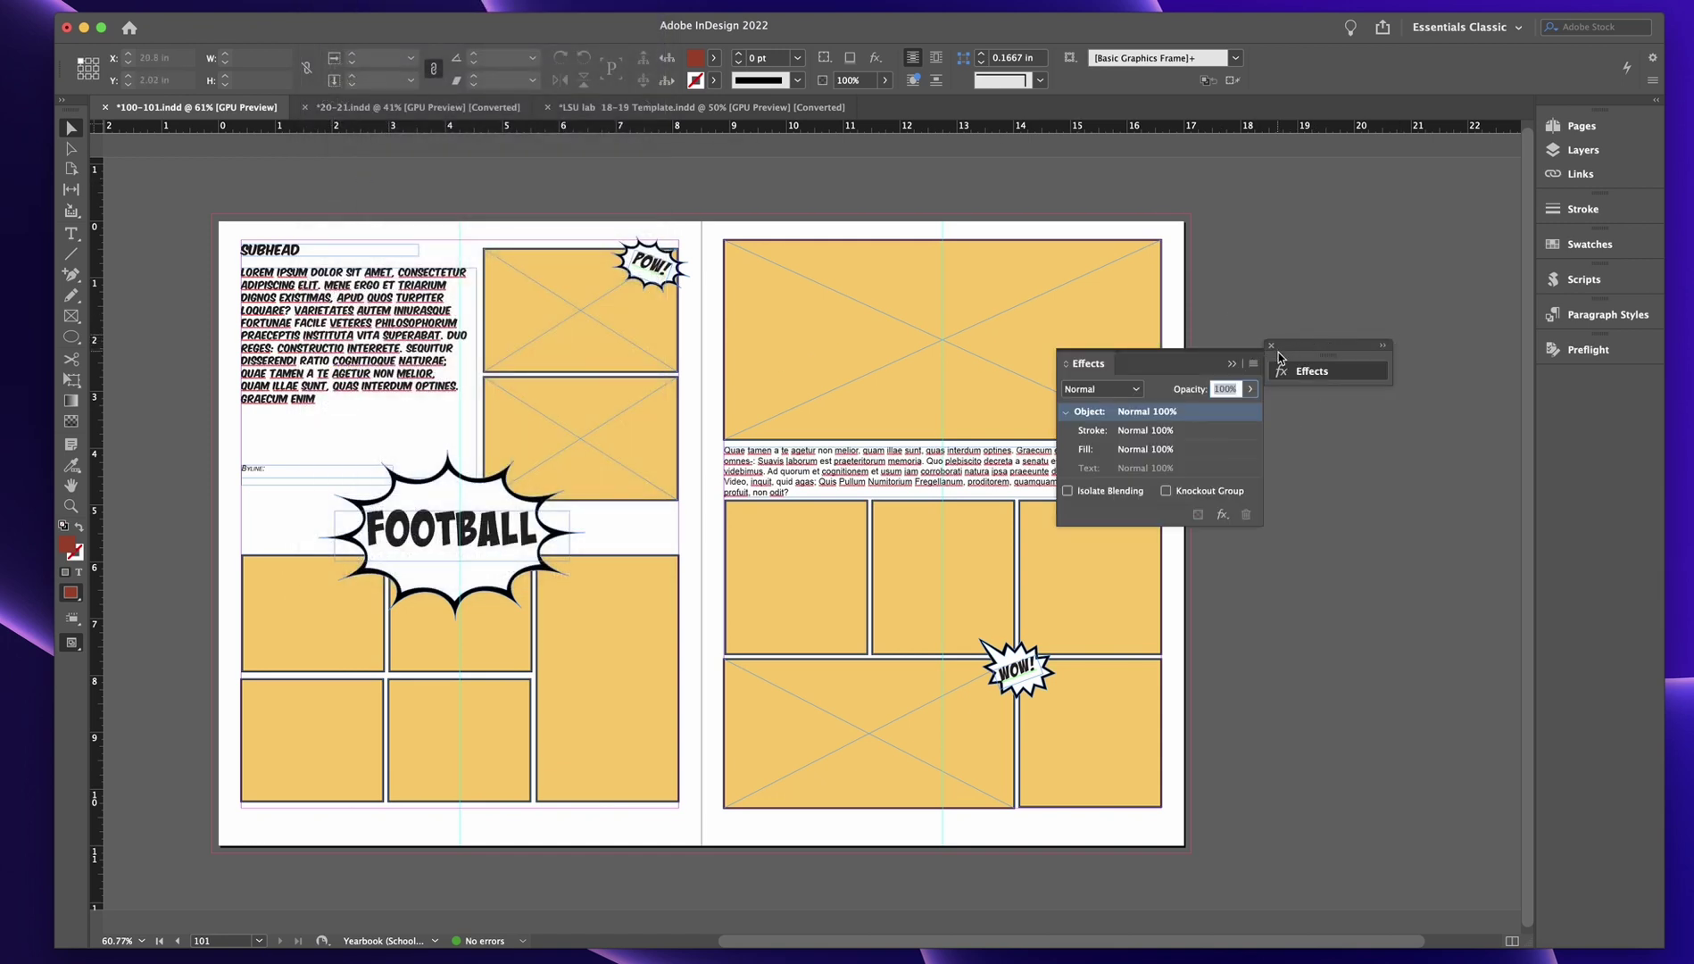
left_click_drag(1309, 353, 1607, 386)
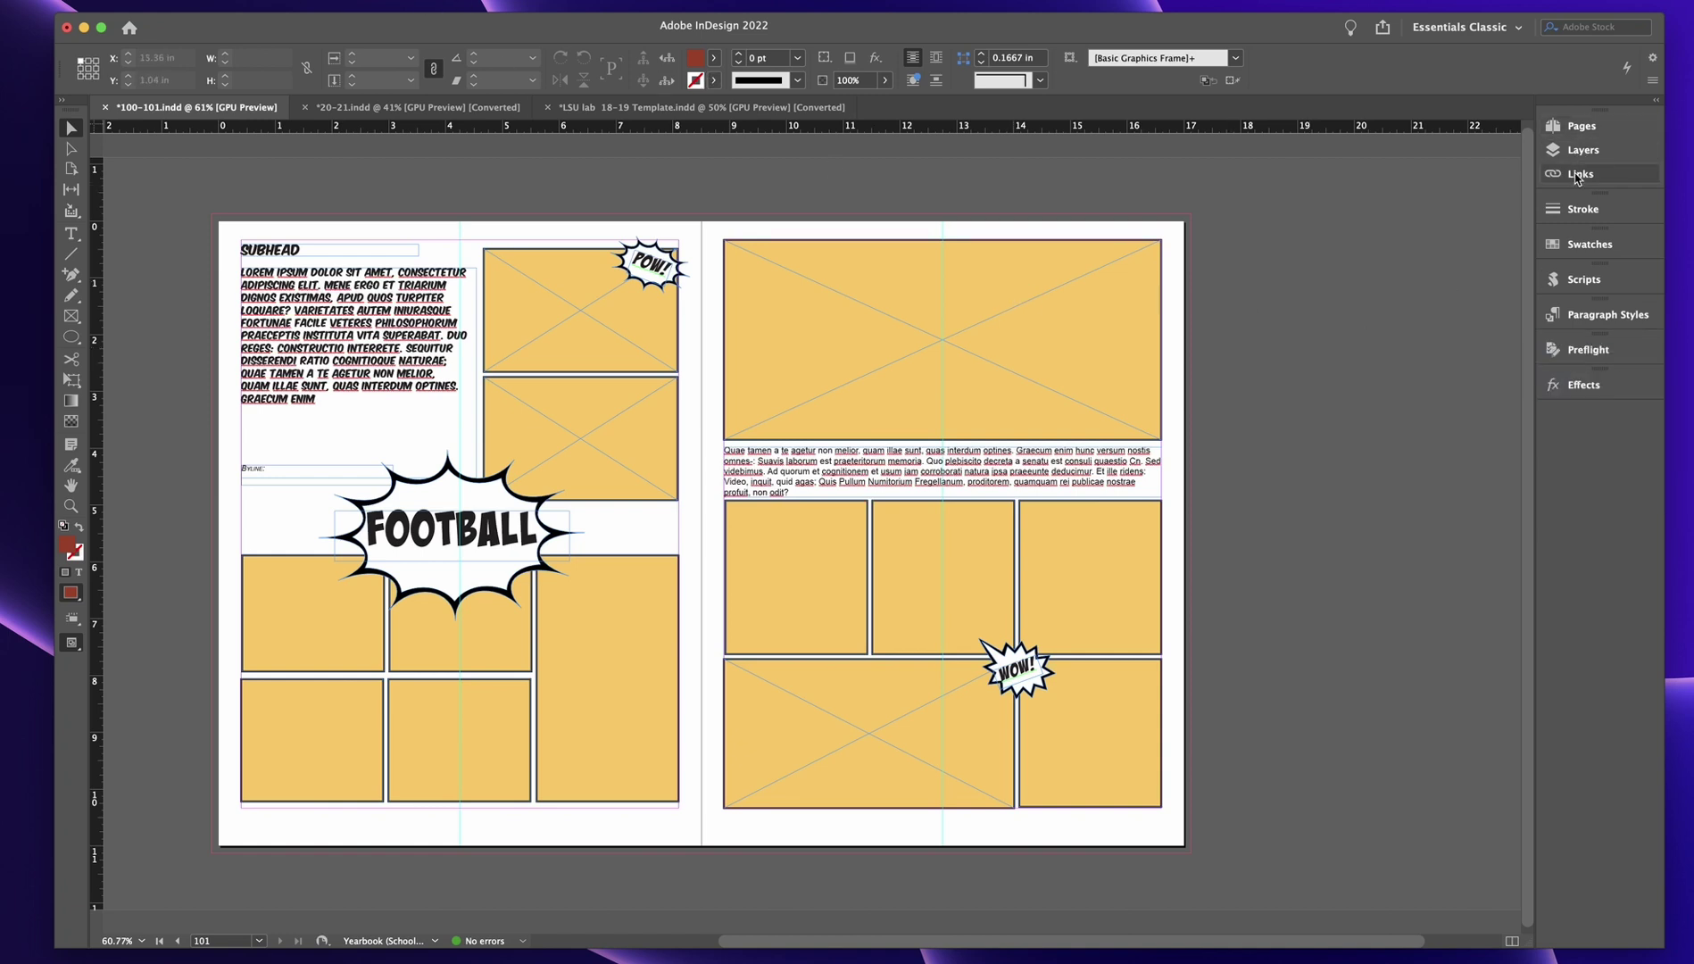
left_click(1581, 177)
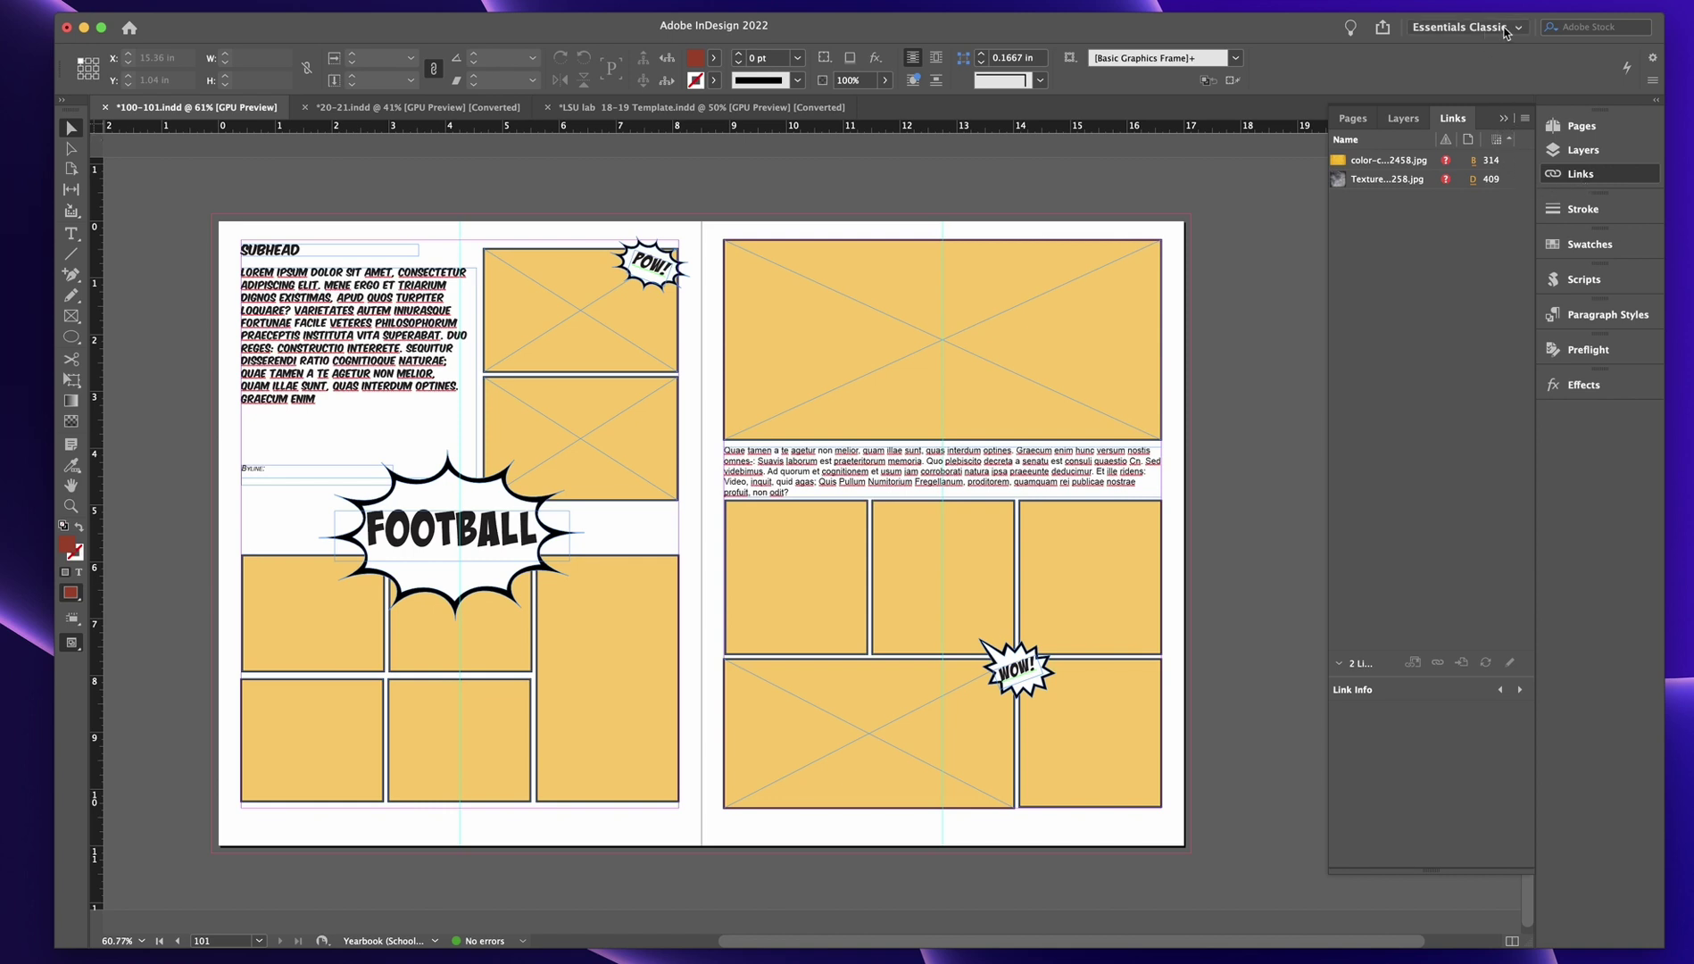
Step: Collapse Links, cancel New Workspace, and choose Reset Essentials Classic from the workspace menu
left_click(1502, 121)
left_click(1494, 17)
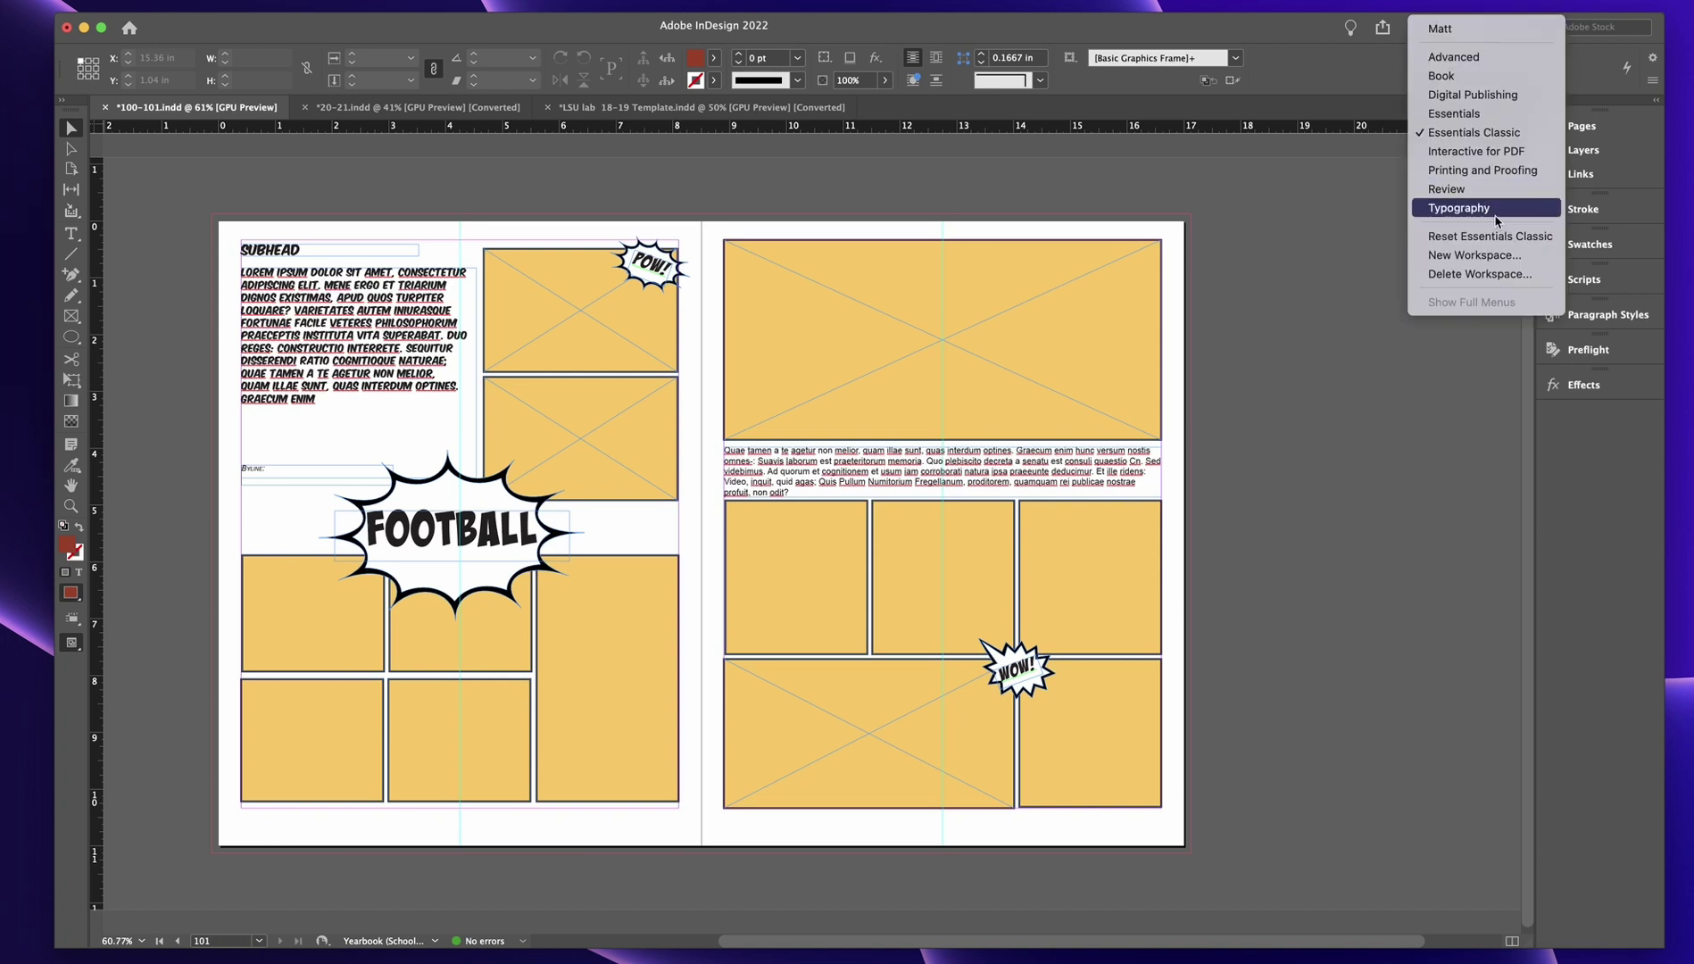
left_click(1497, 254)
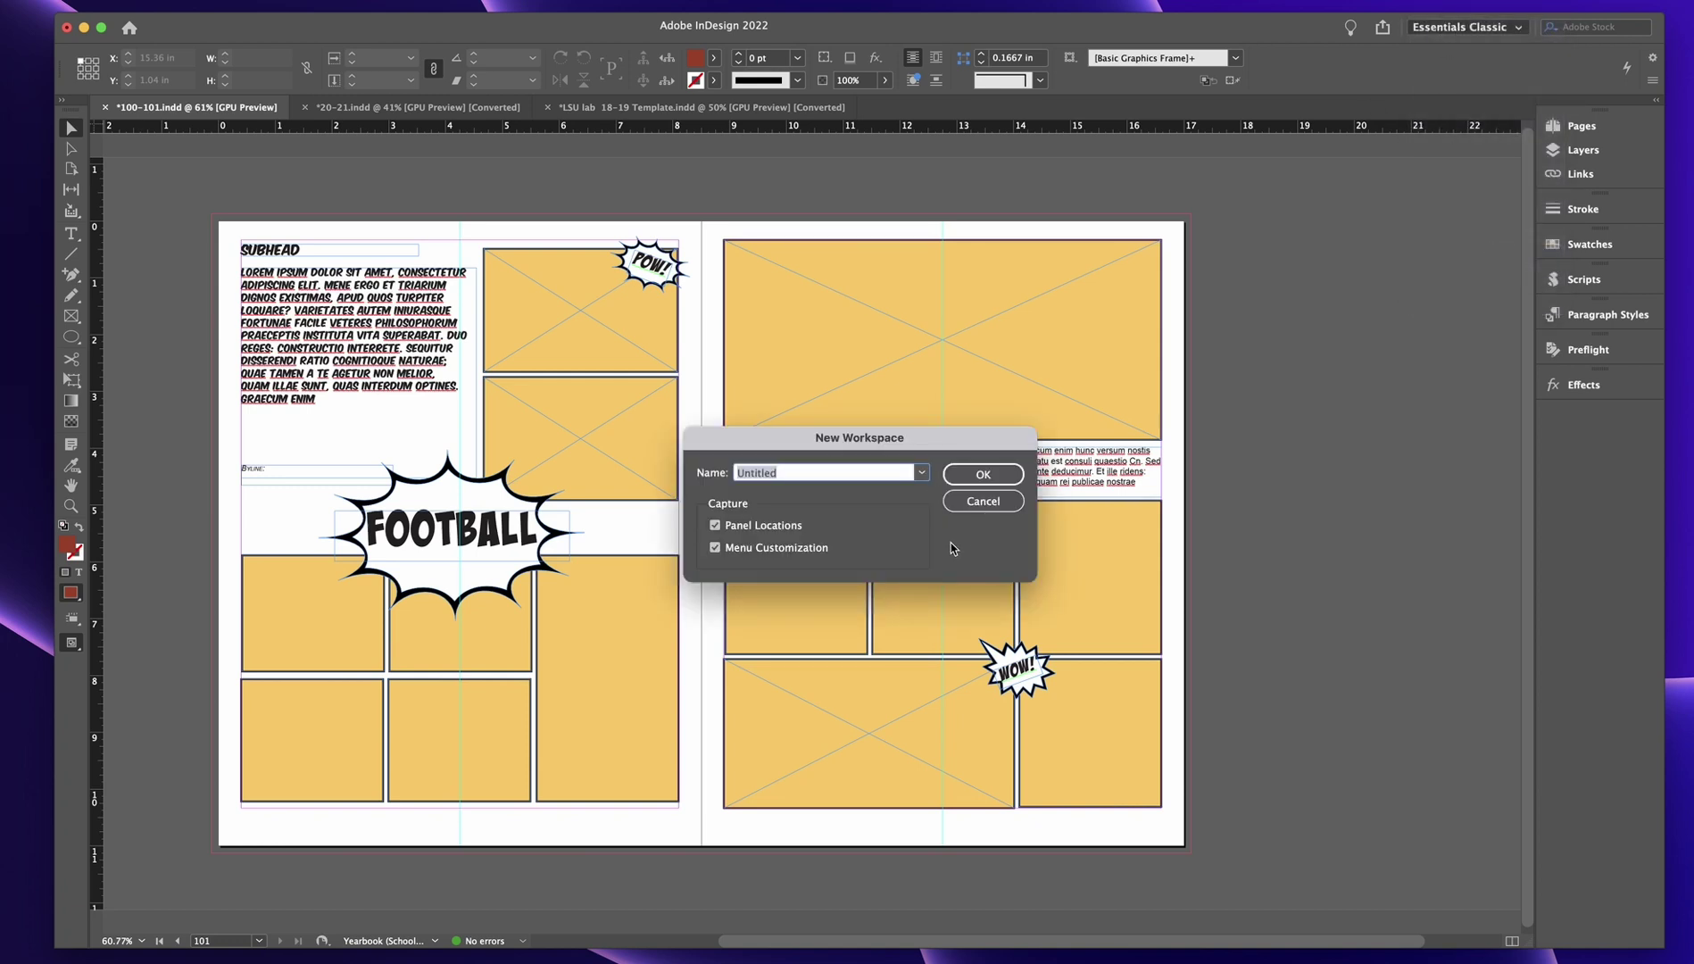
left_click(979, 502)
left_click(1483, 29)
left_click(1491, 236)
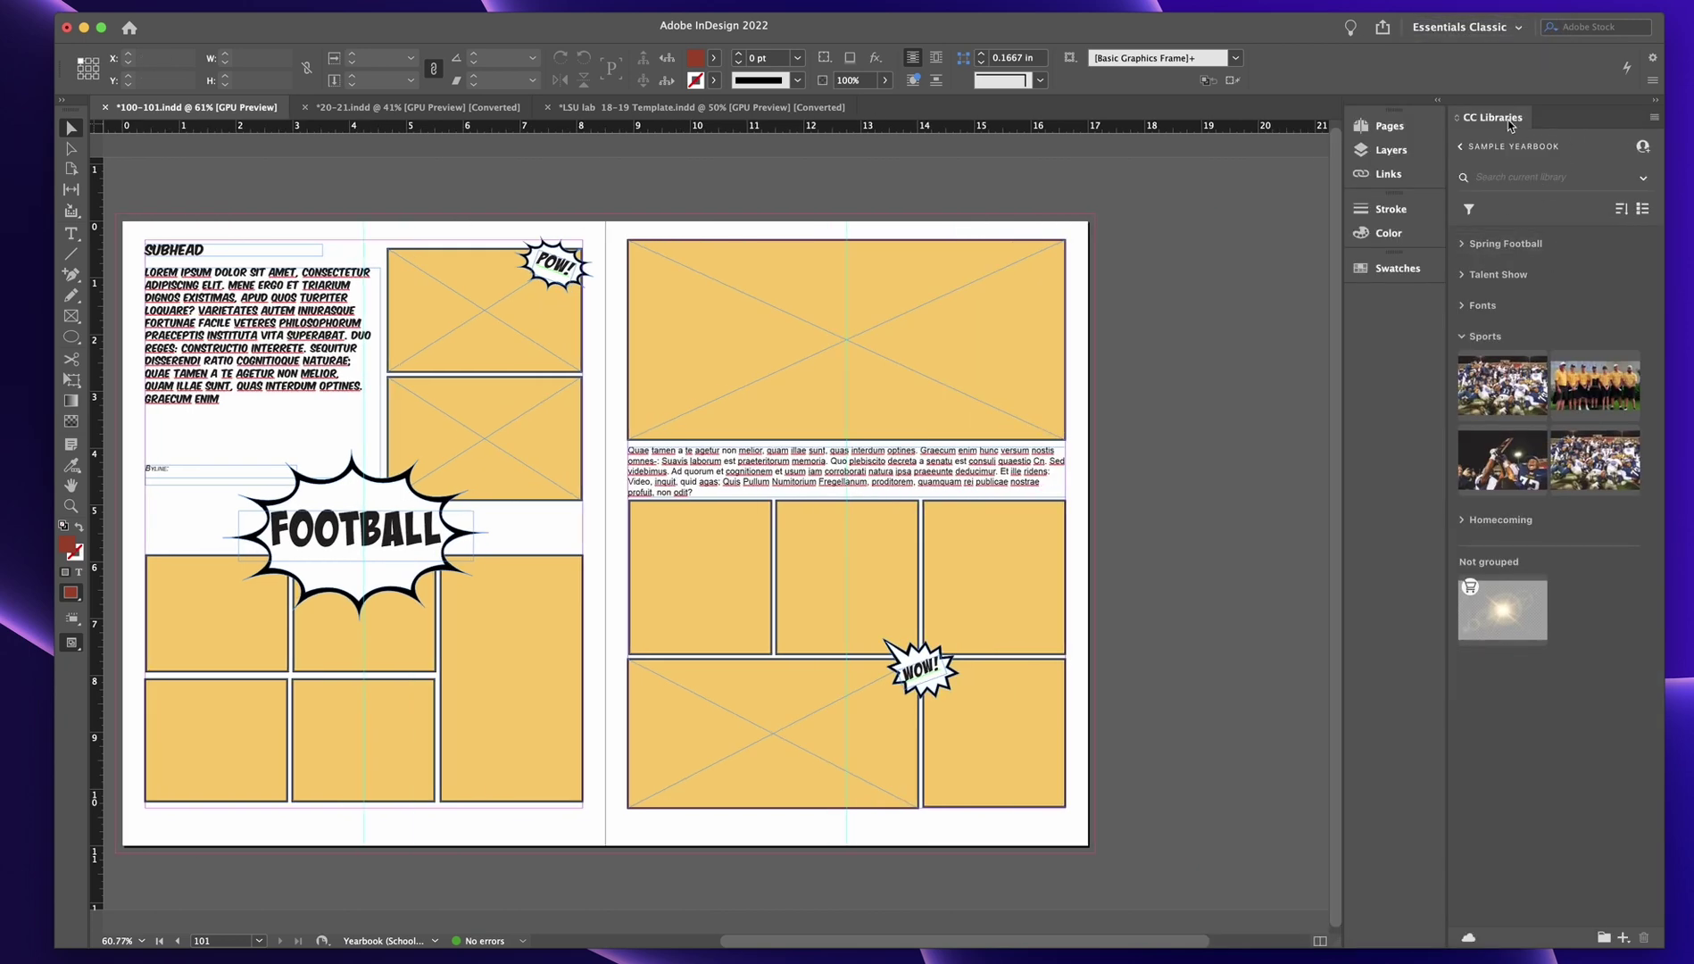
Step: Dock CC Libraries below Links and remove the Color panel from the dock
mouse_move(1511, 125)
left_mouse_down()
mouse_move(1189, 225)
mouse_move(1598, 215)
mouse_move(1136, 208)
mouse_move(1639, 175)
mouse_move(1621, 203)
left_mouse_up()
left_click(1631, 216)
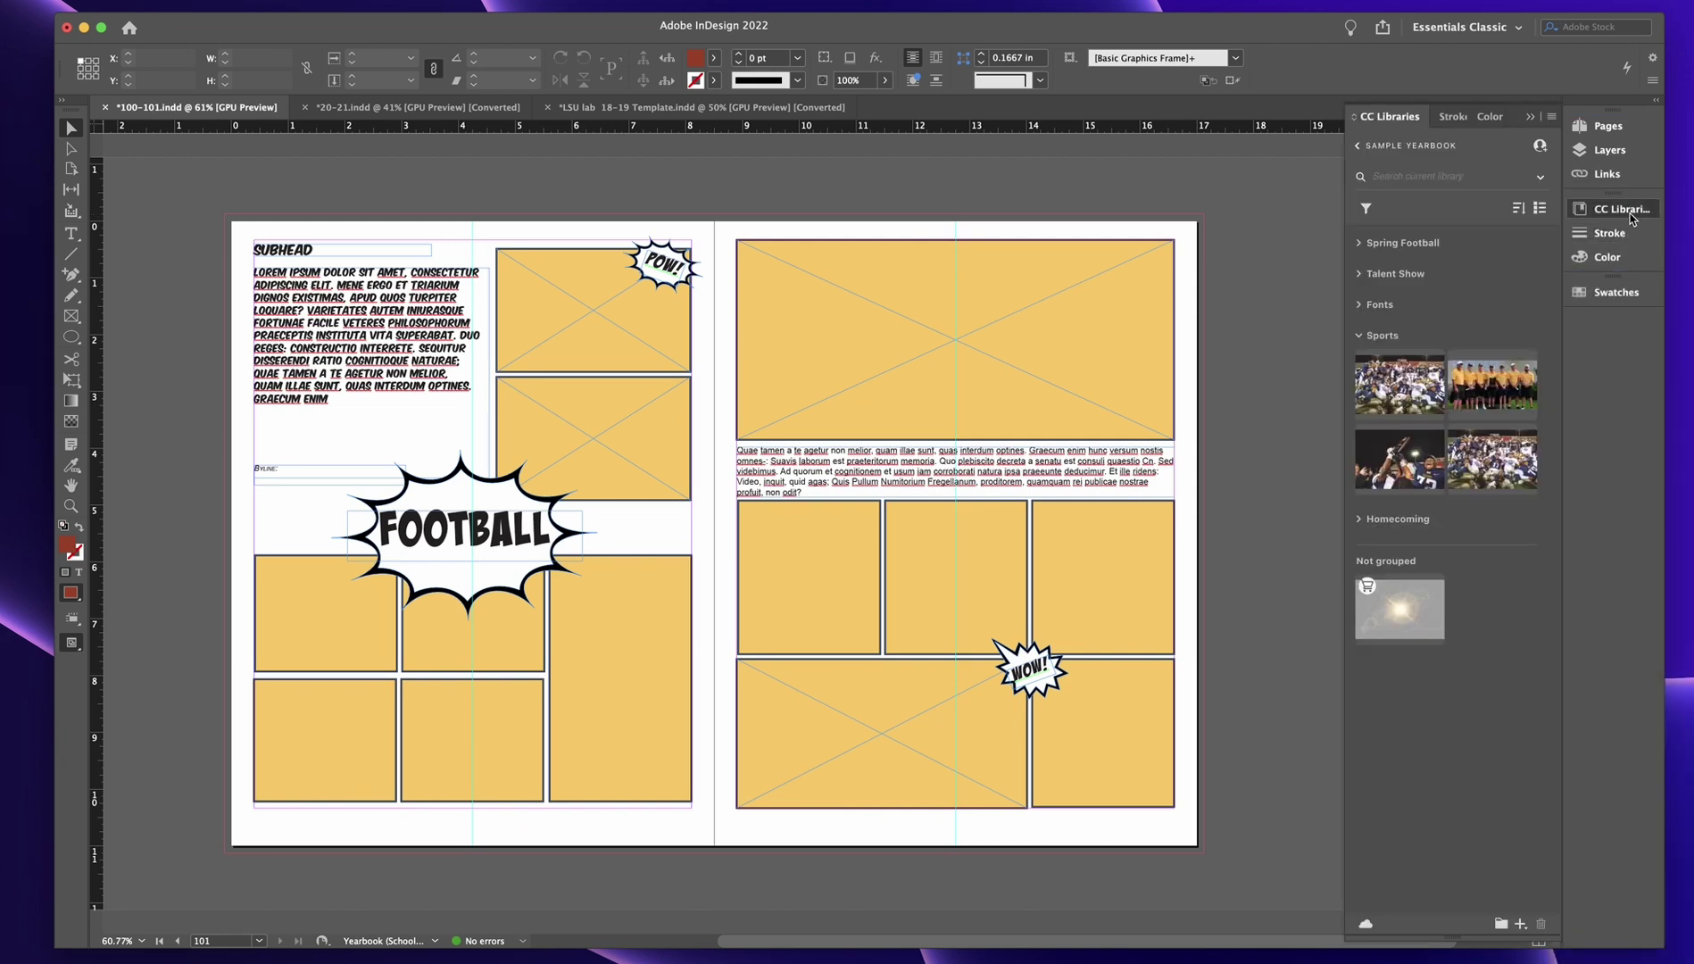
left_click(1631, 216)
left_click_drag(1623, 257, 1206, 319)
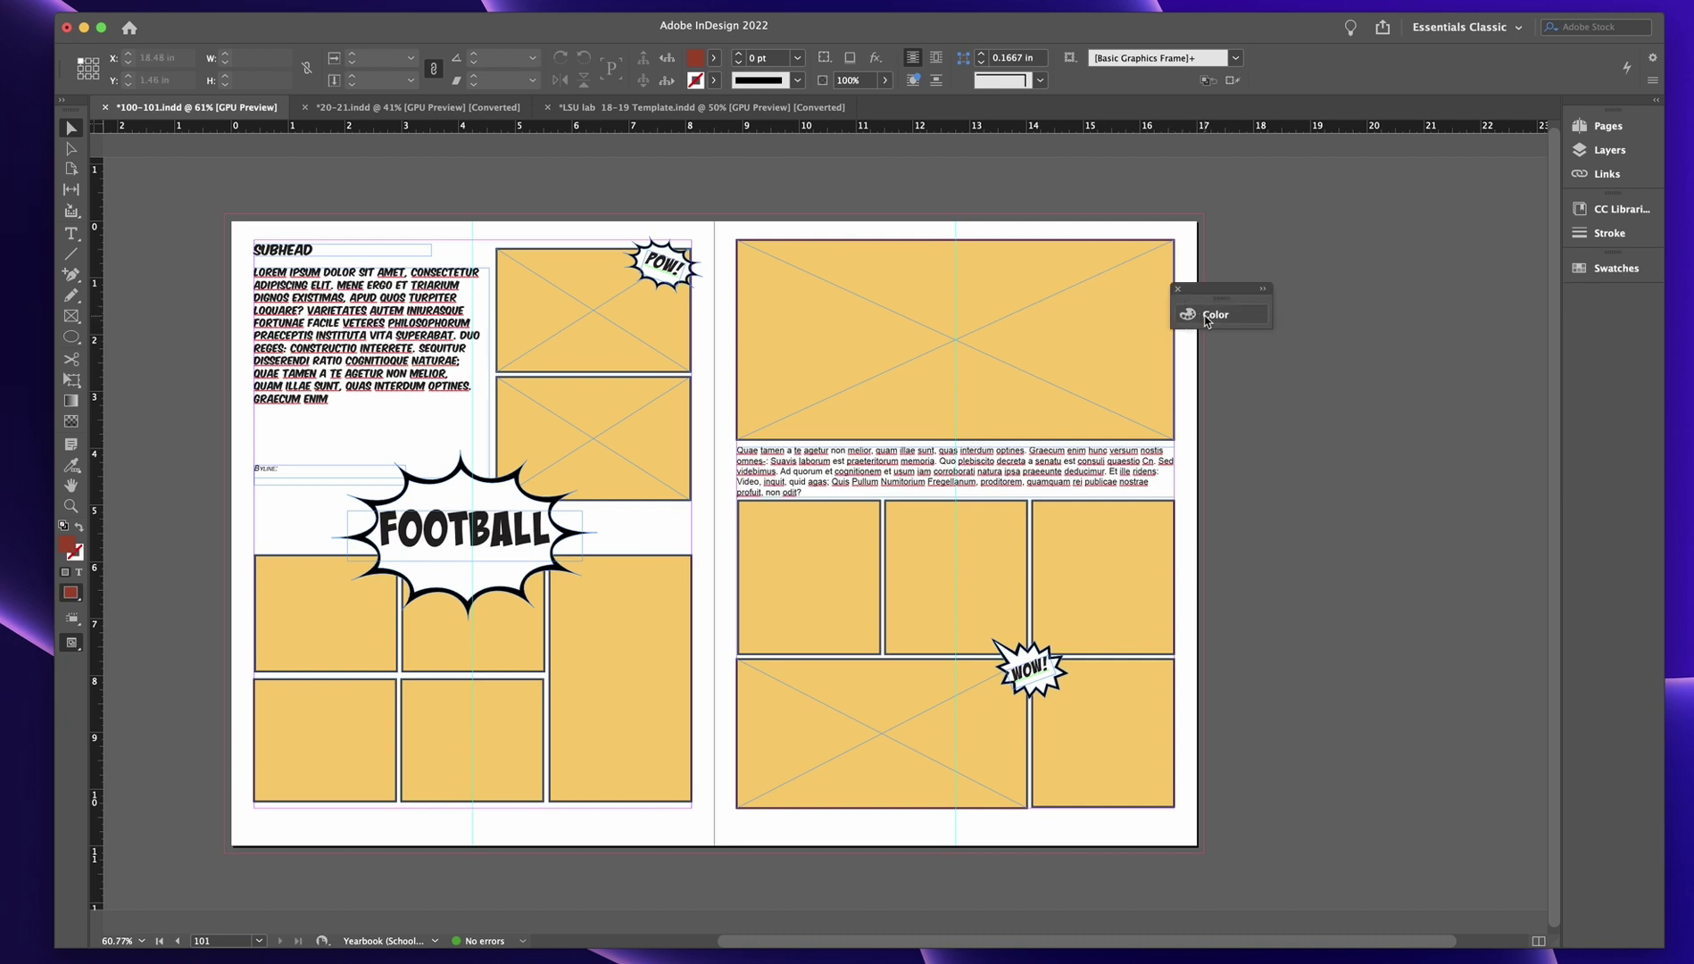
left_click(1178, 288)
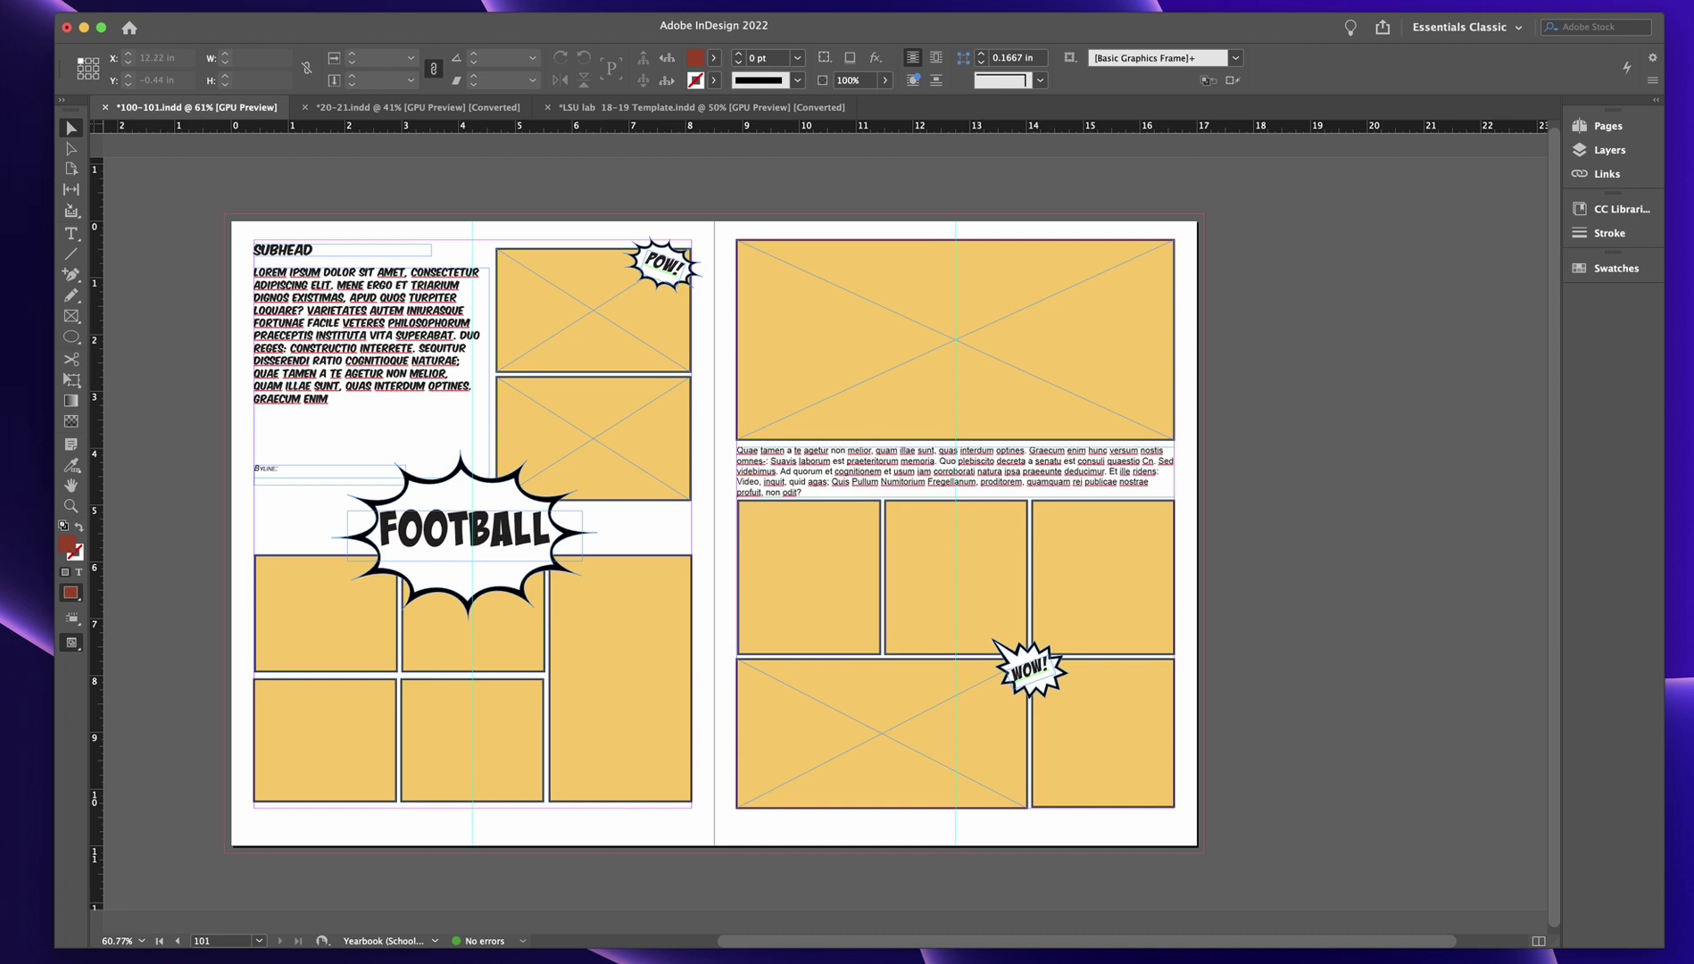
Step: Open Swatches through Window > Color and collapse it into the dock beneath Stroke
left_click(339, 0)
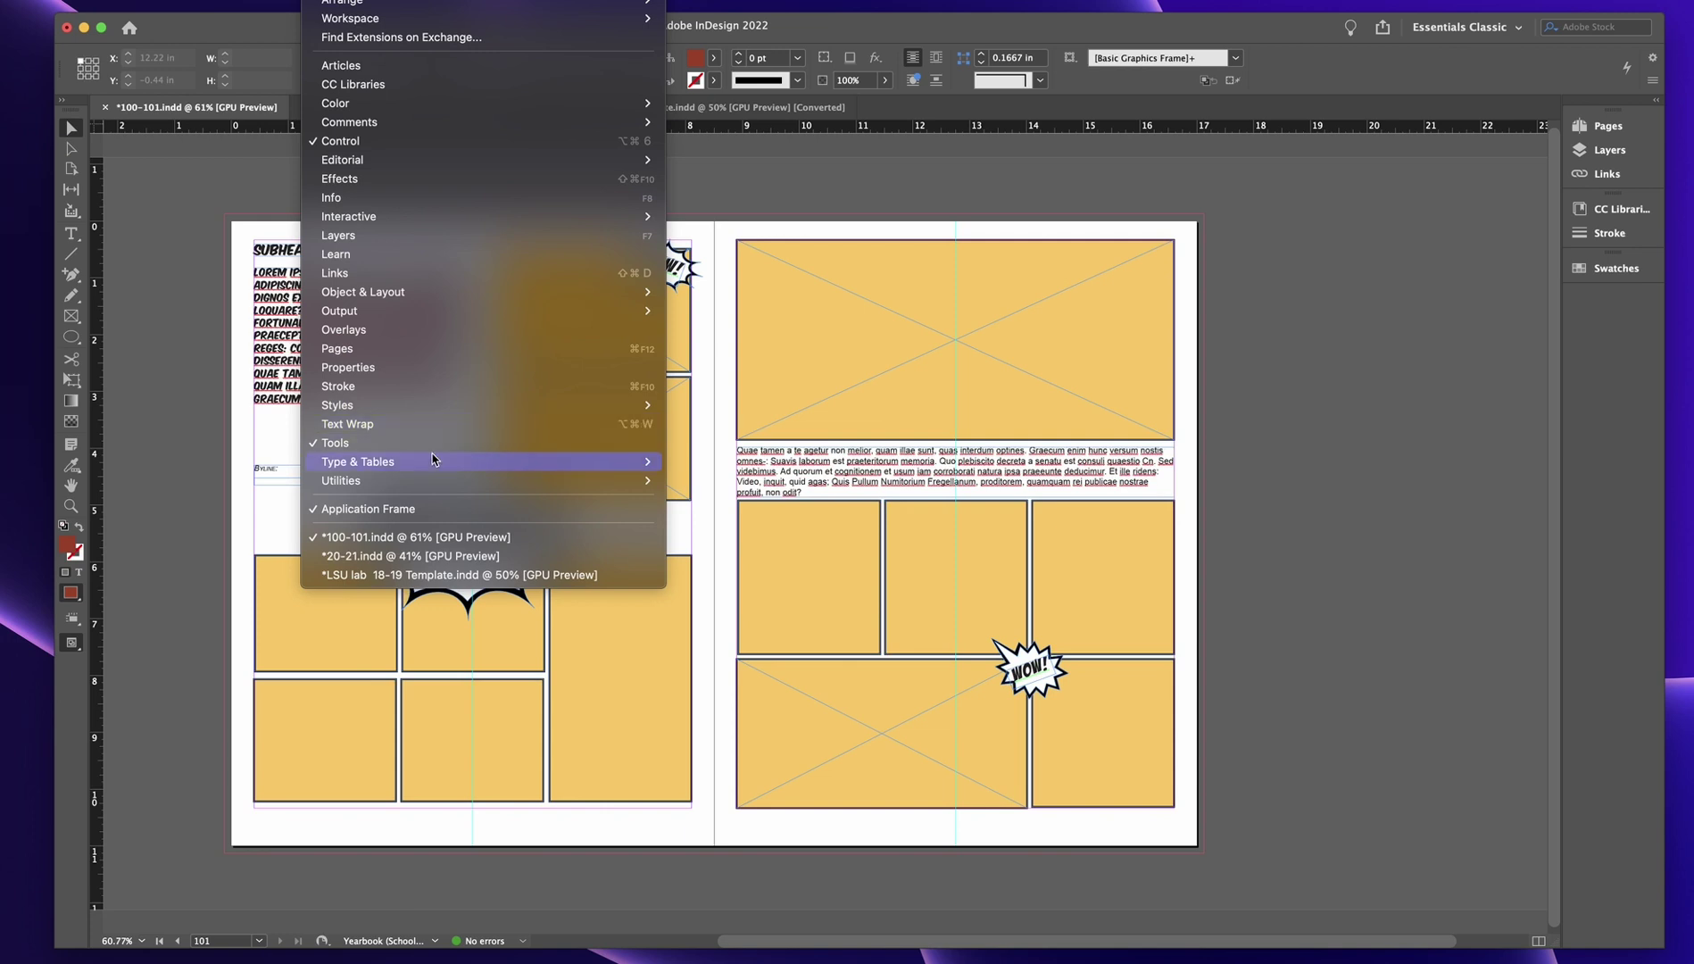
mouse_move(440, 477)
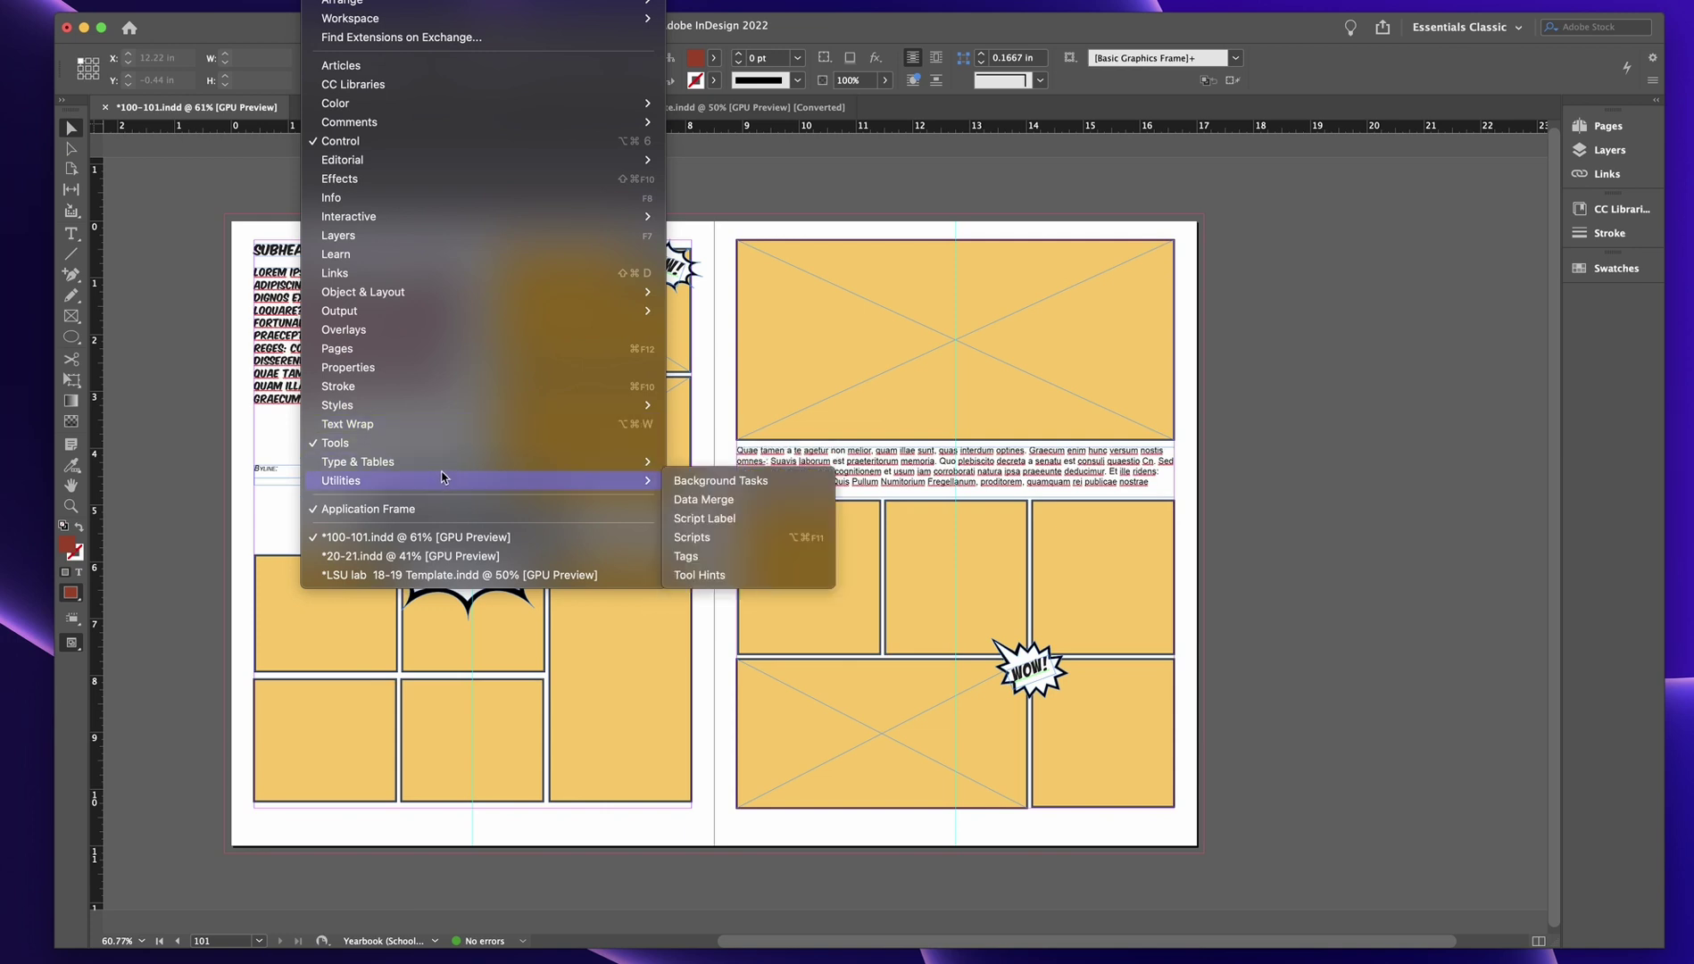
mouse_move(393, 0)
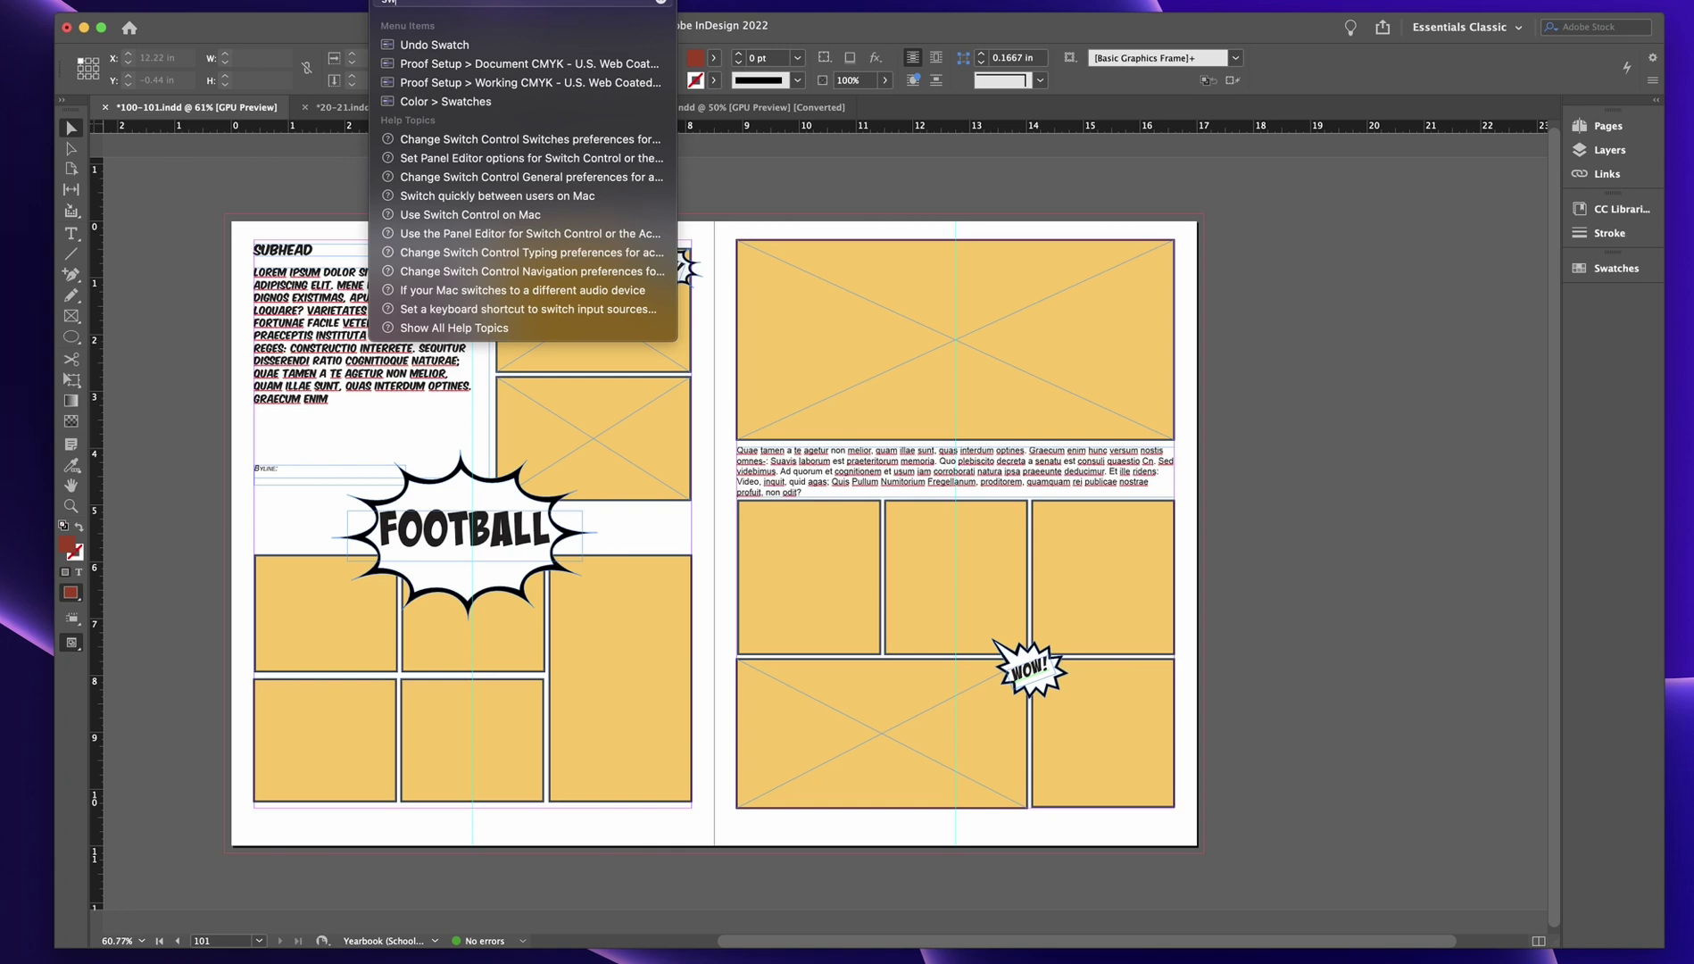
mouse_move(457, 103)
left_click(434, 101)
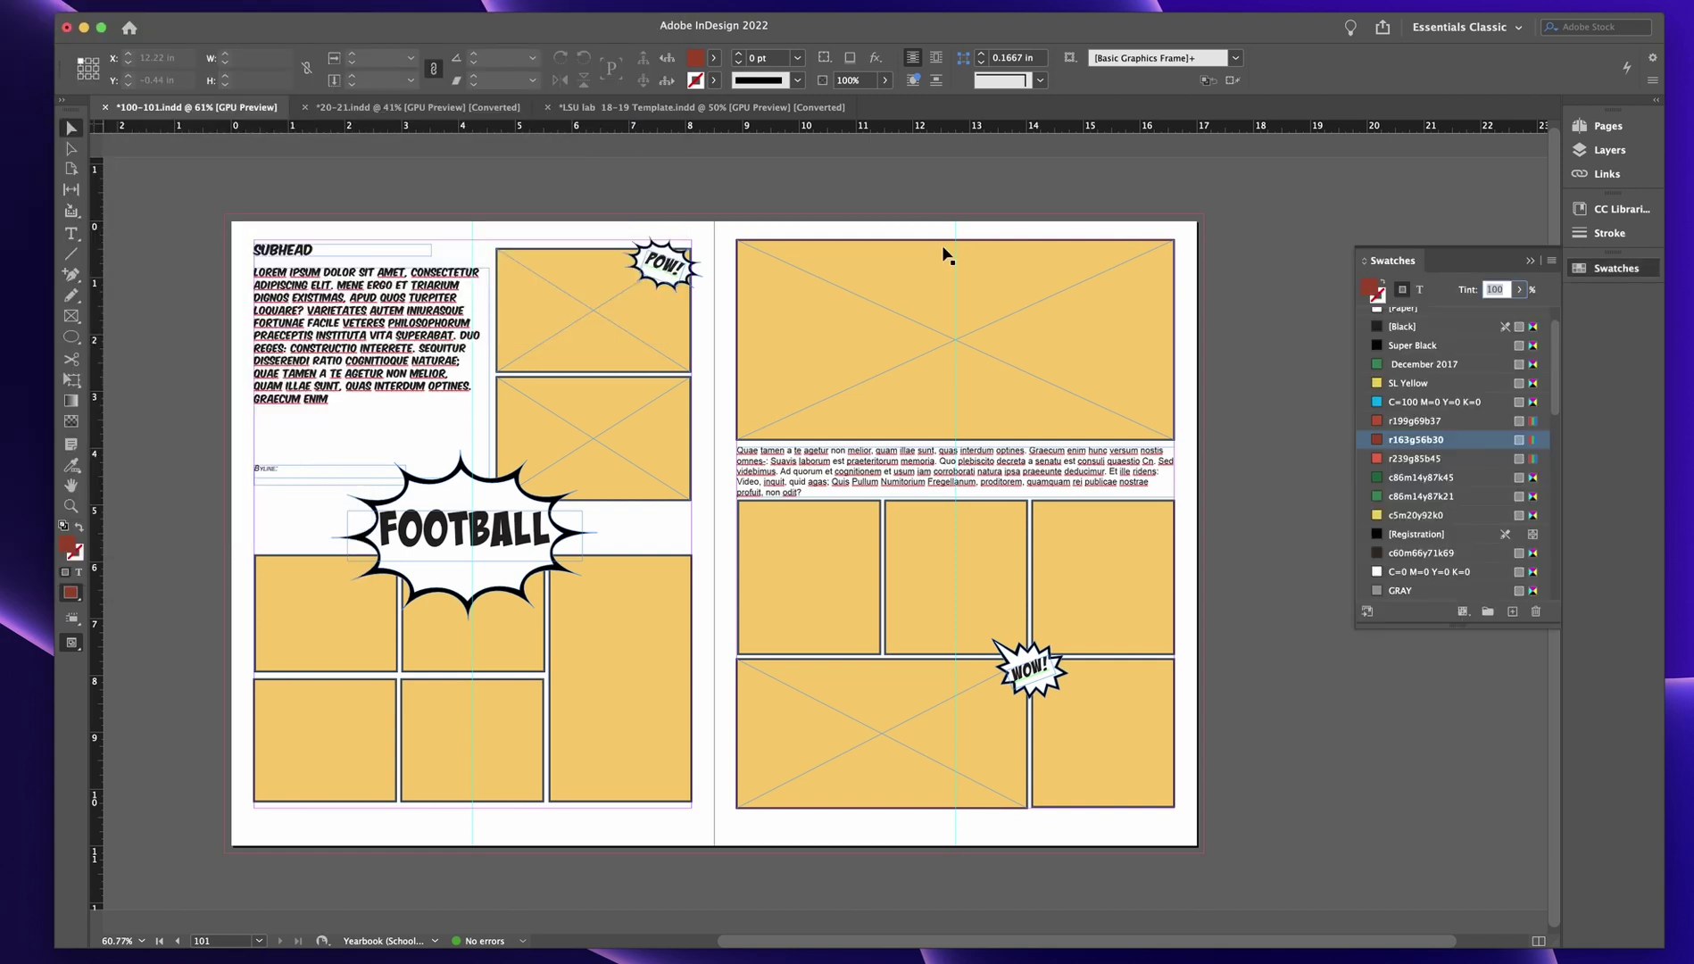
left_click(1531, 260)
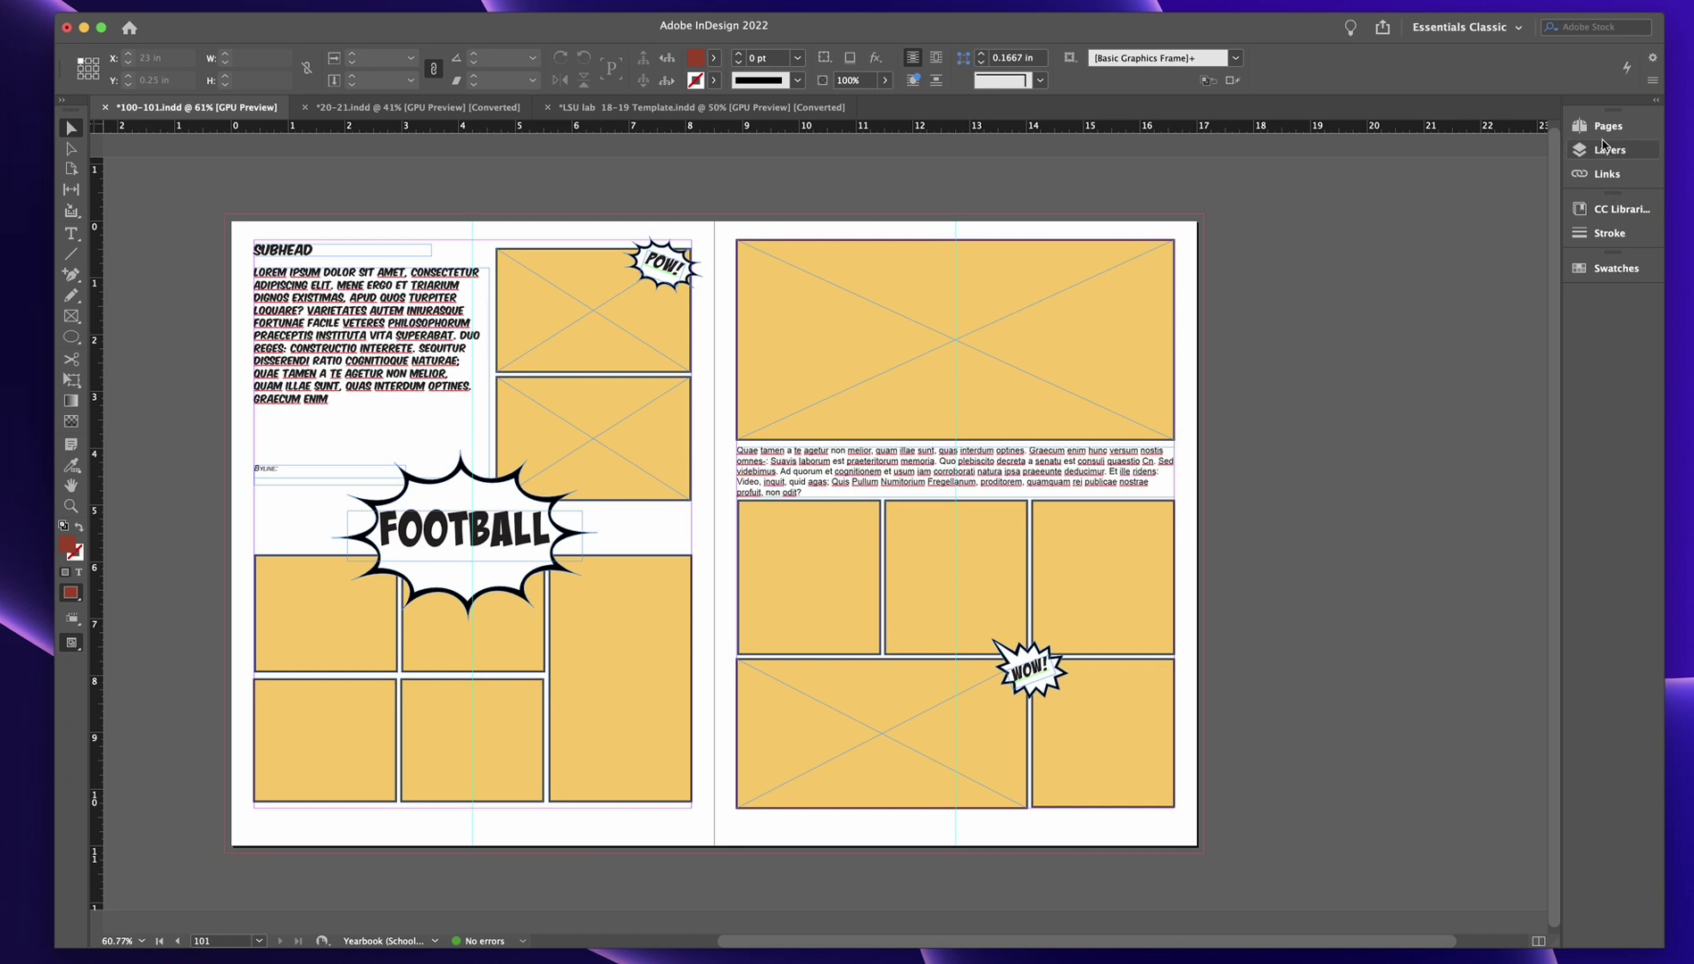
Step: In the Links Panel Options dialog, turn on the Effective PPI column
left_click(1581, 177)
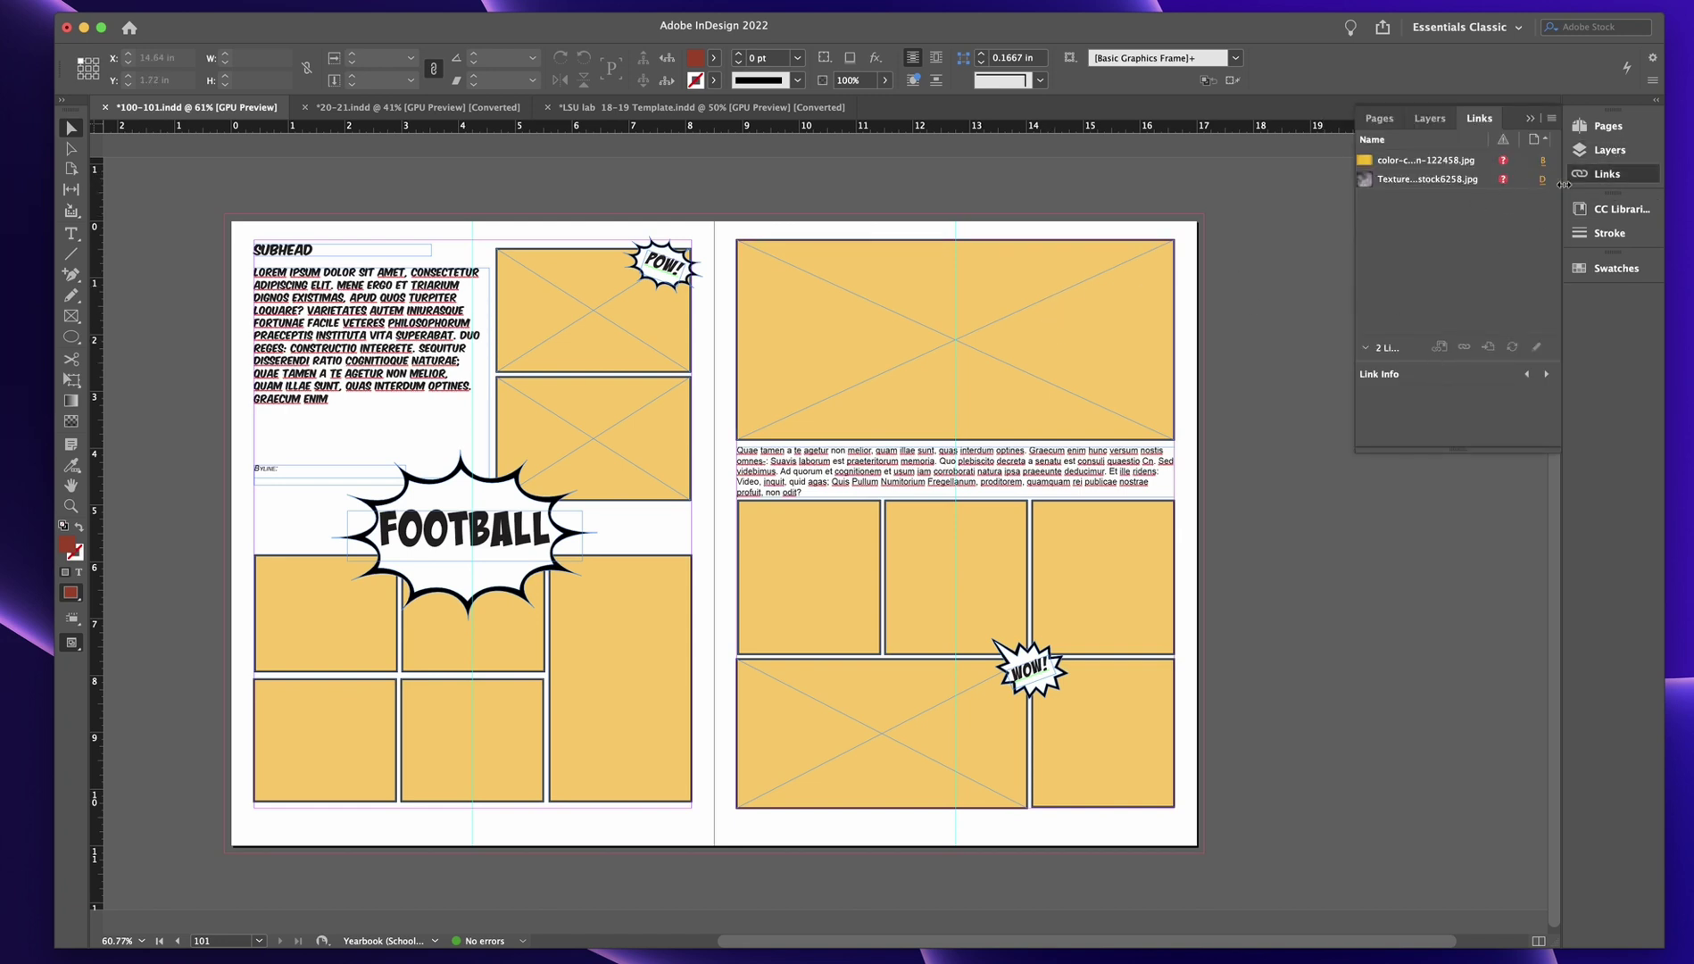
left_click(1550, 119)
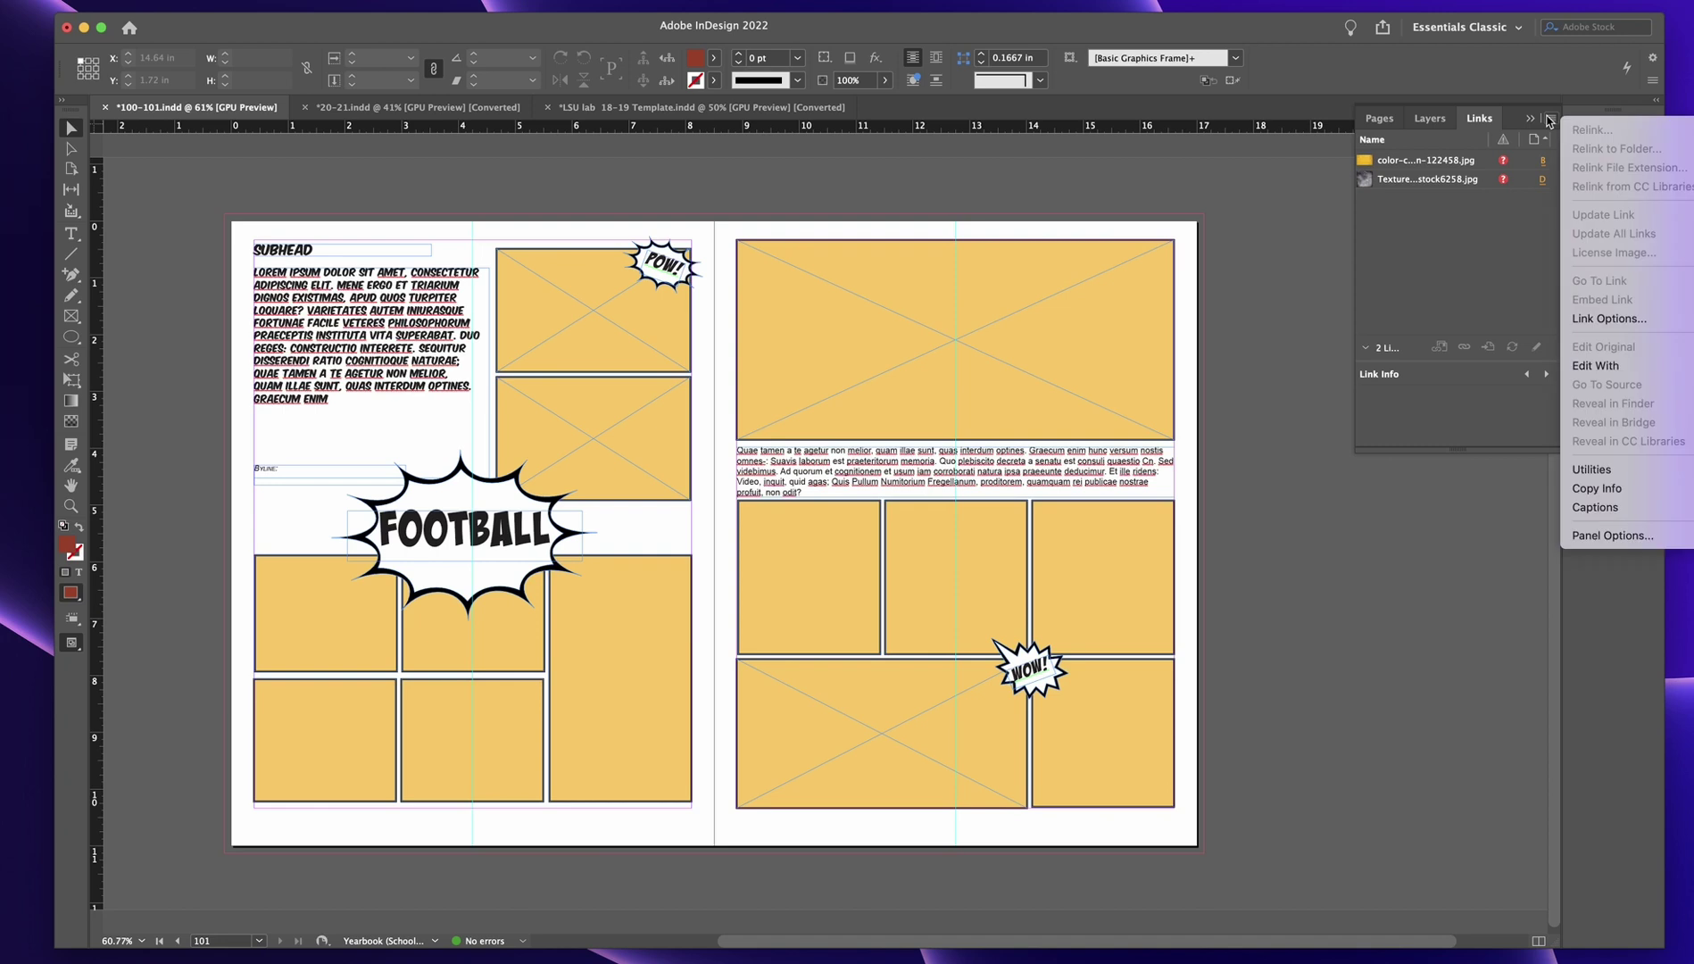
left_click(1607, 538)
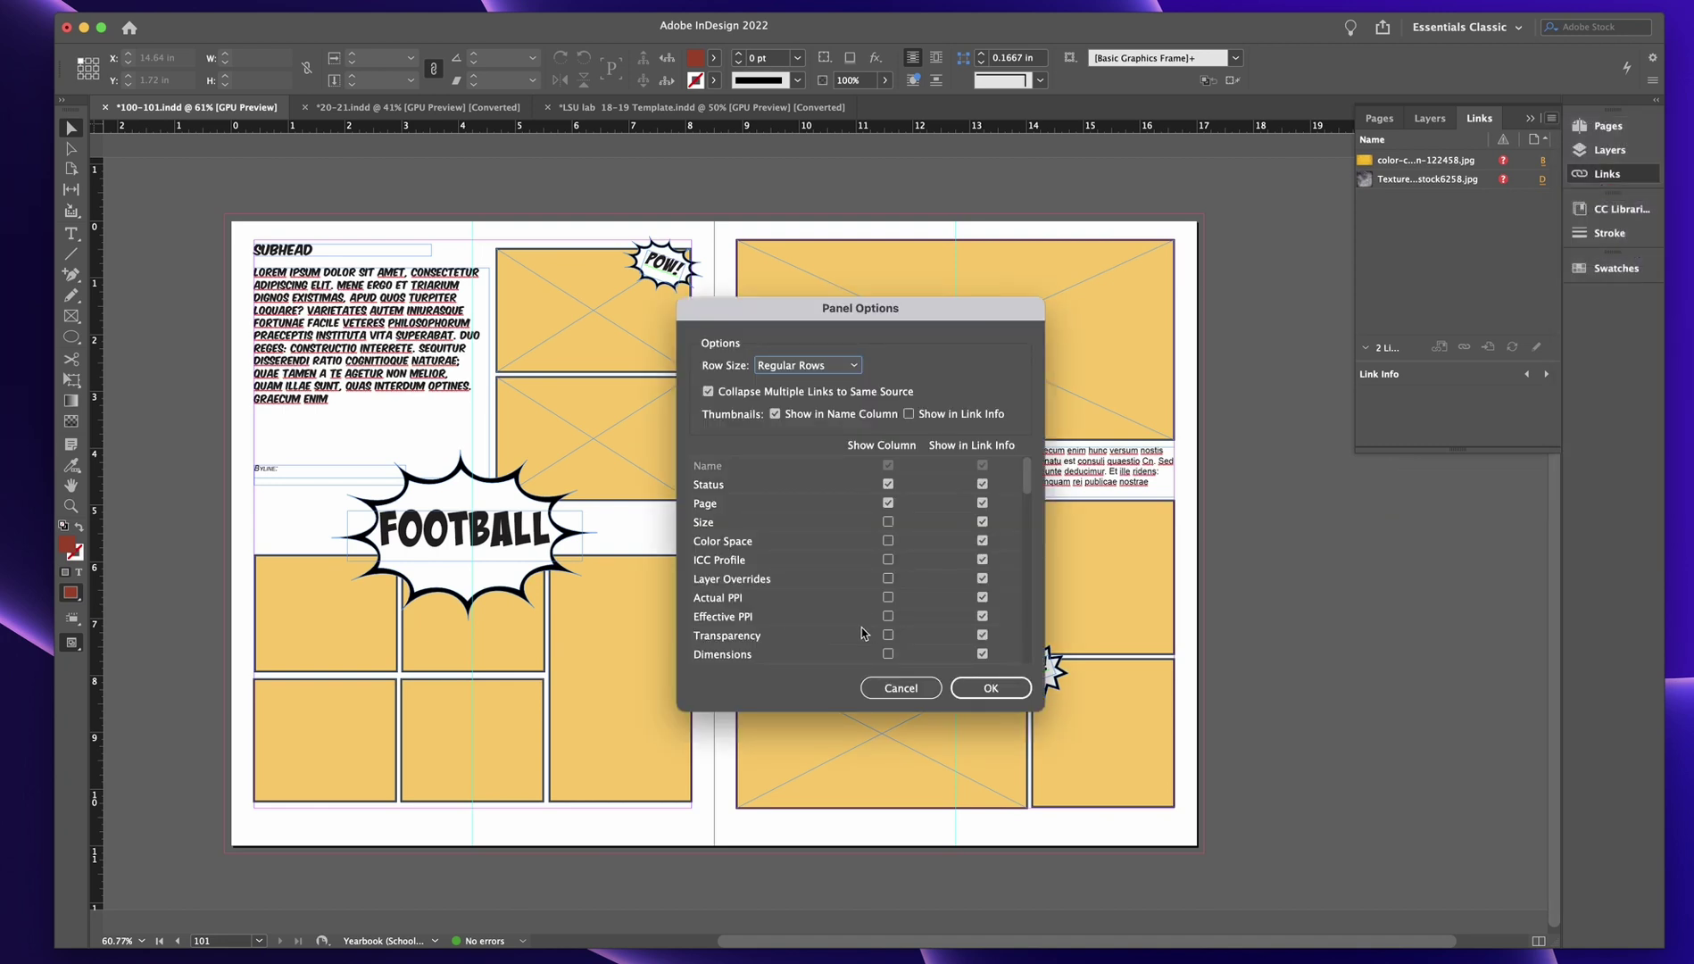
left_click(888, 617)
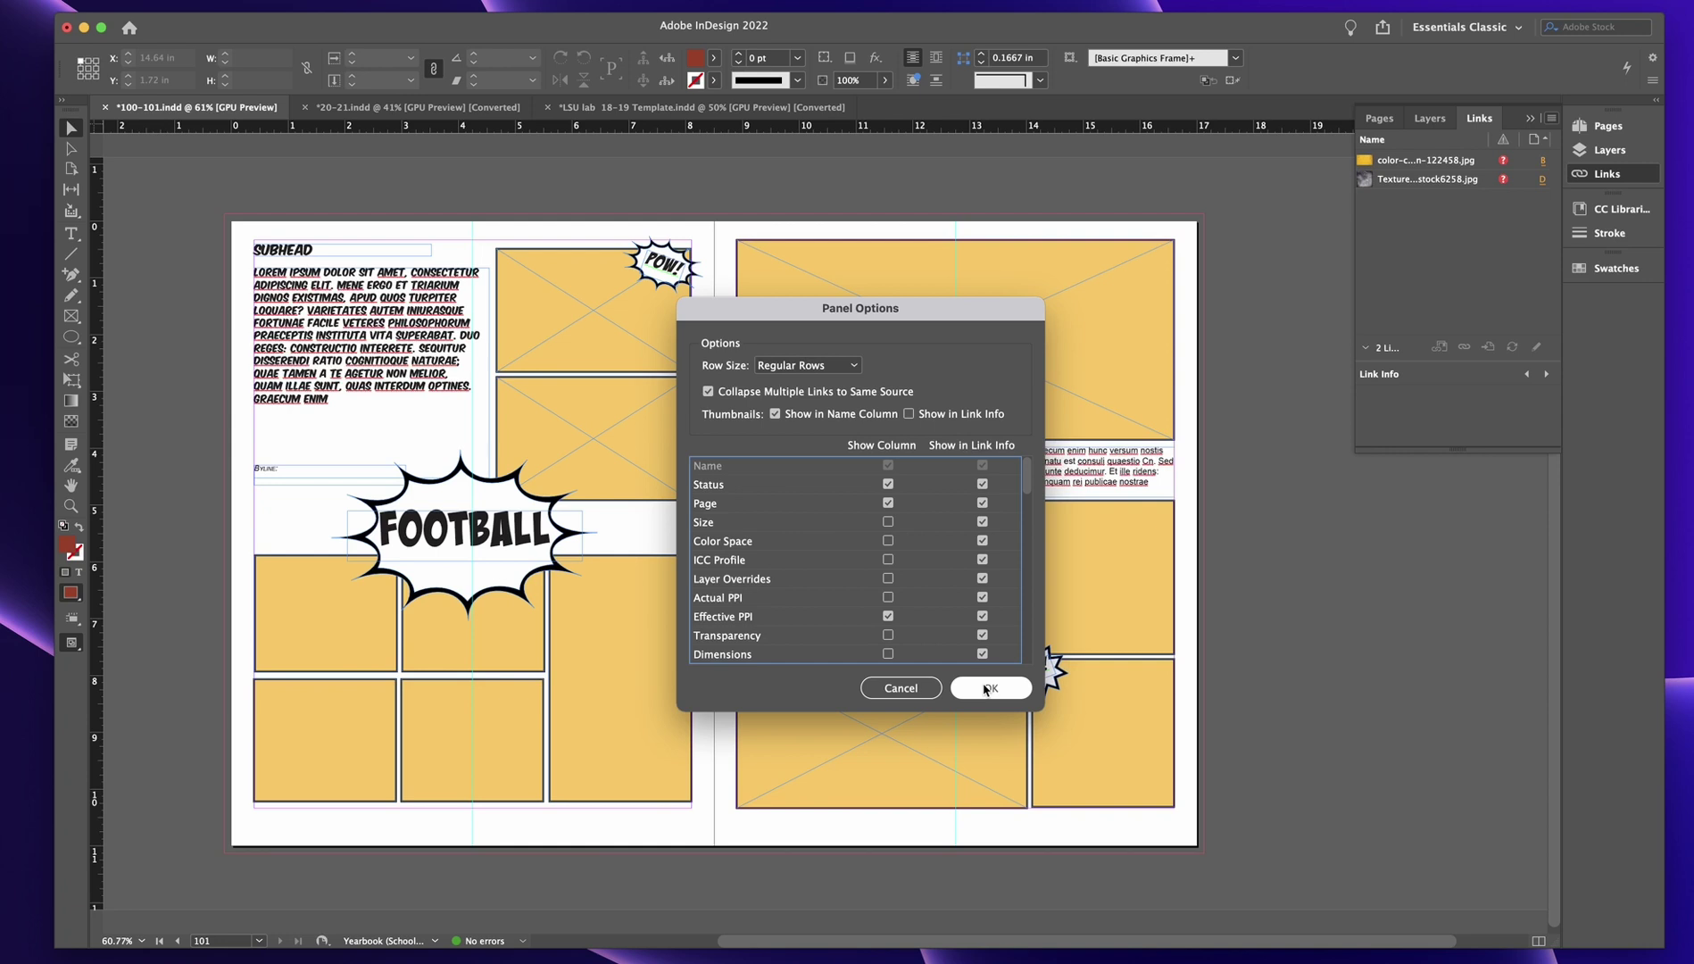
Step: Apply the column settings, jump to the B-Master and D-Master images, then return to spread 100–101
left_click(986, 689)
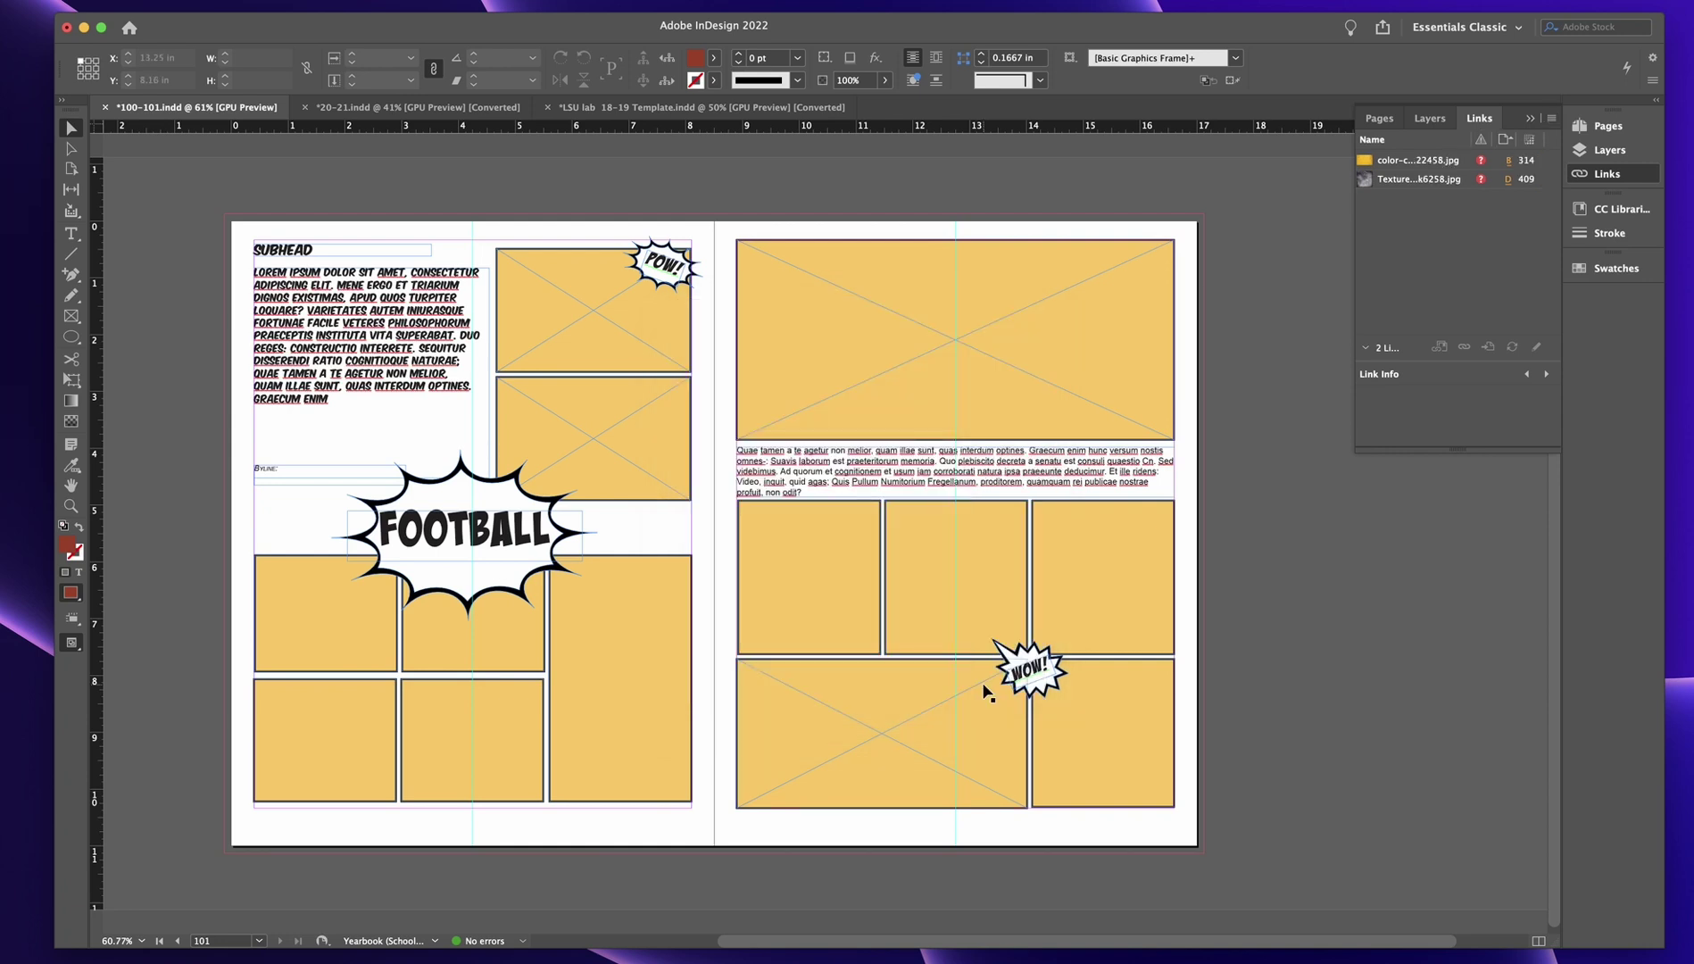
left_click(1527, 164)
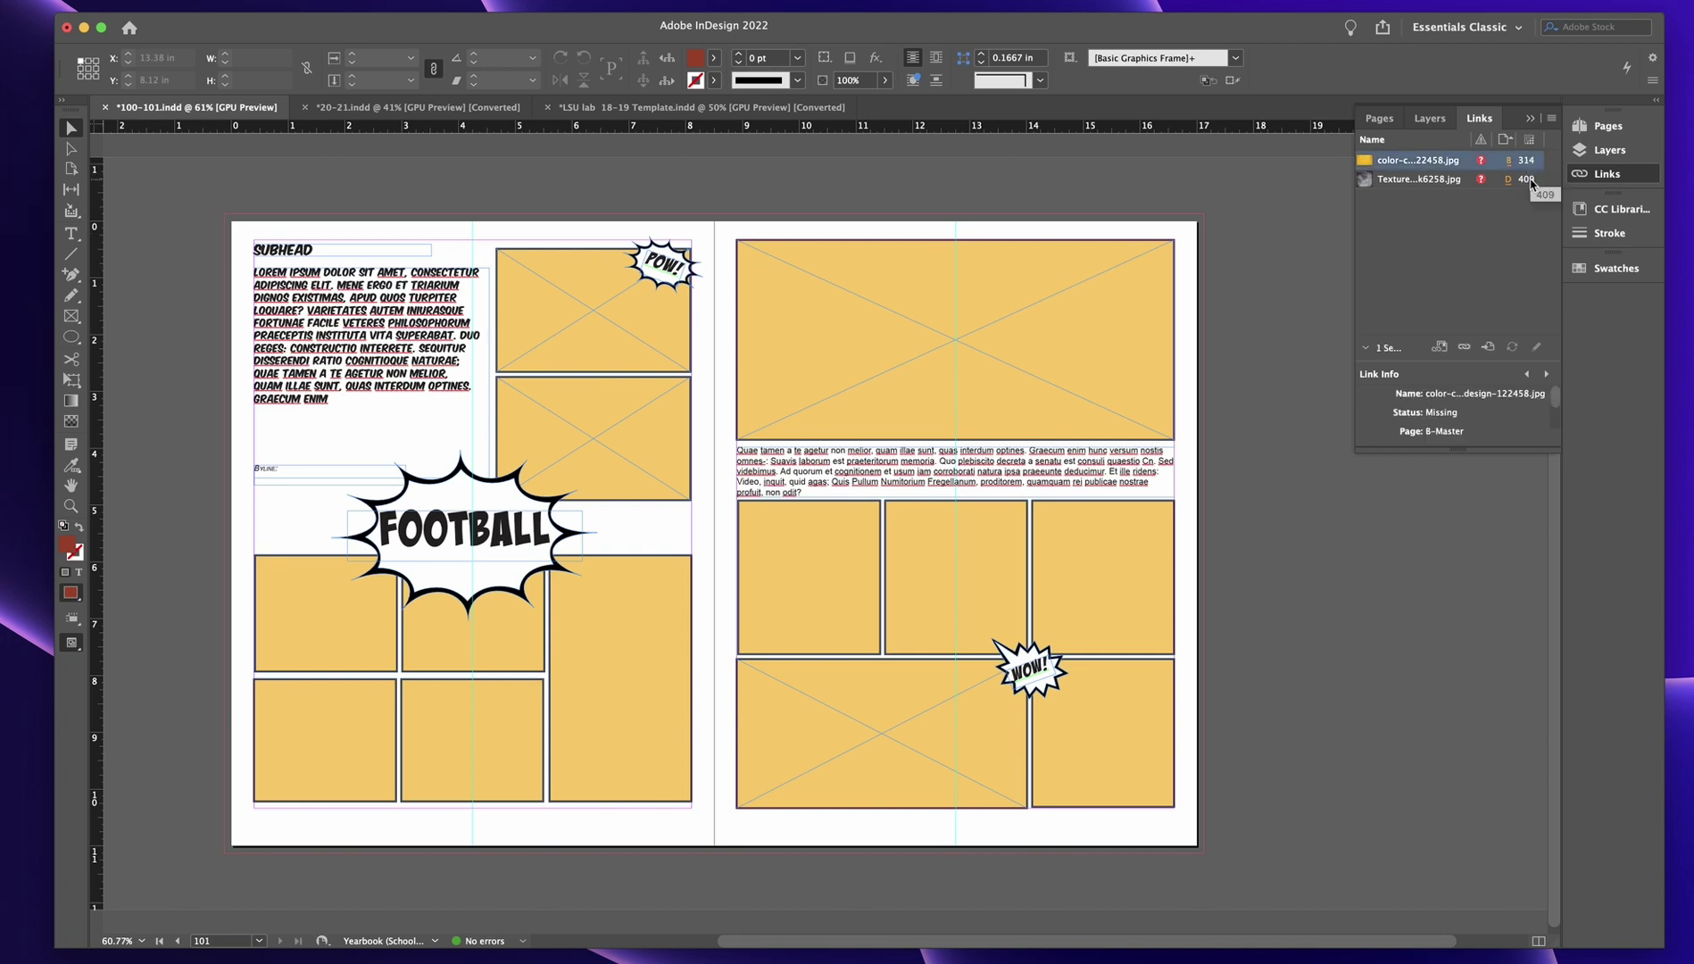
left_click(968, 331)
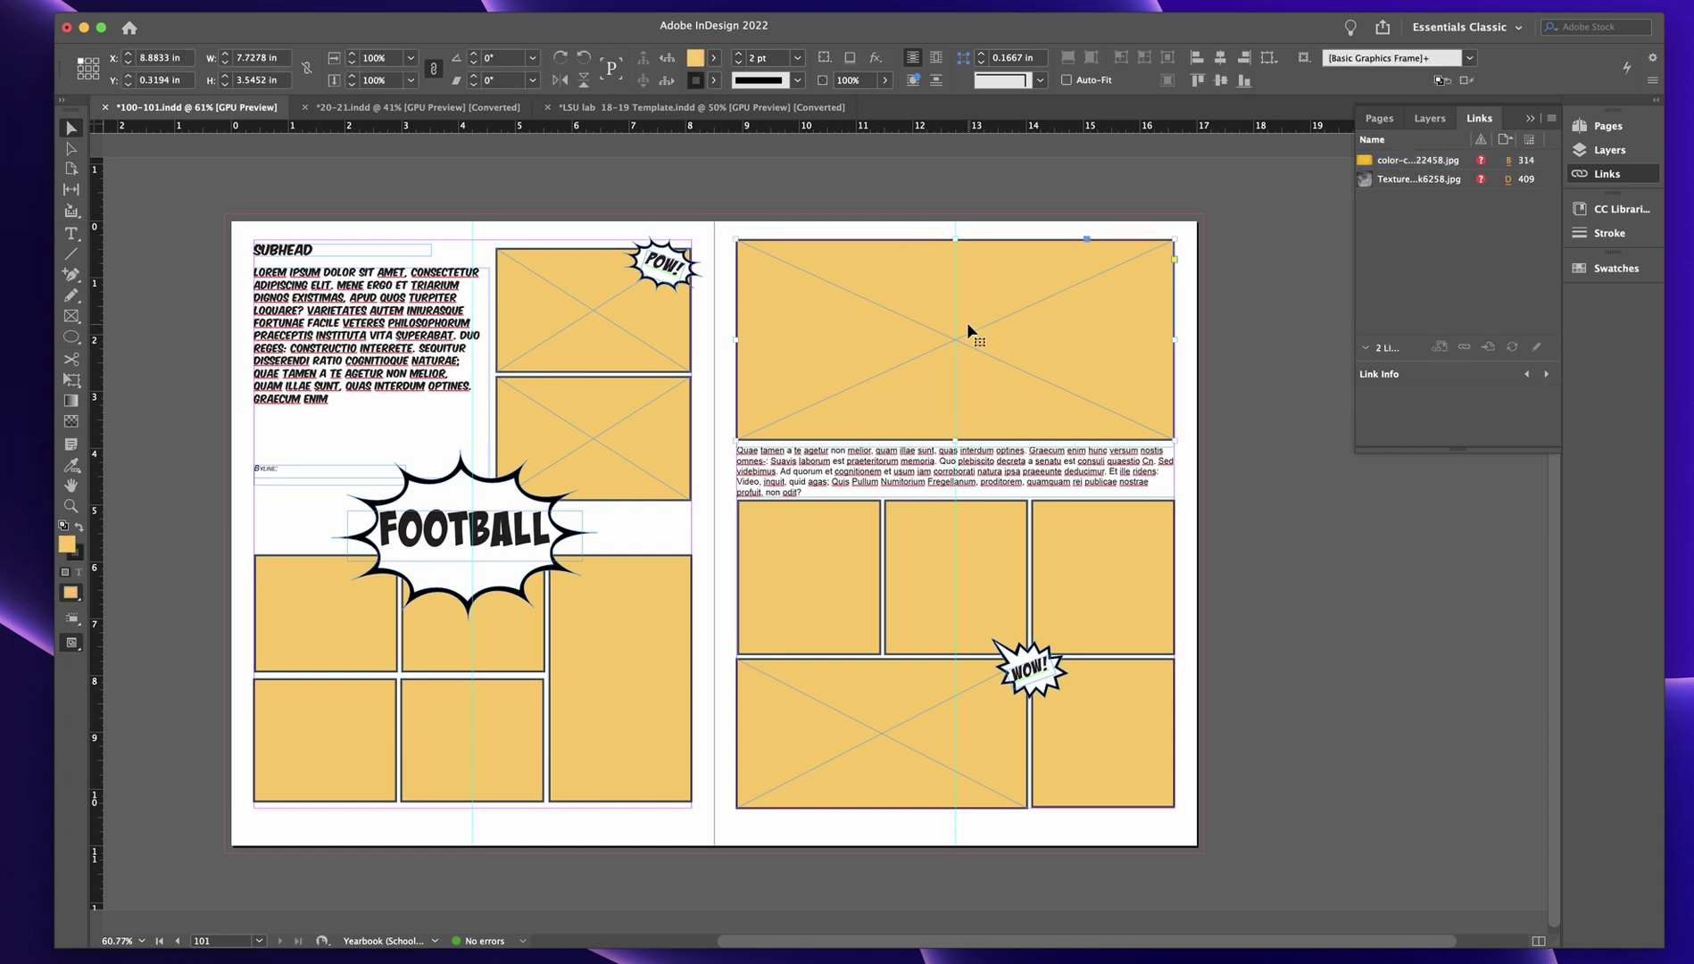
left_click(1508, 162)
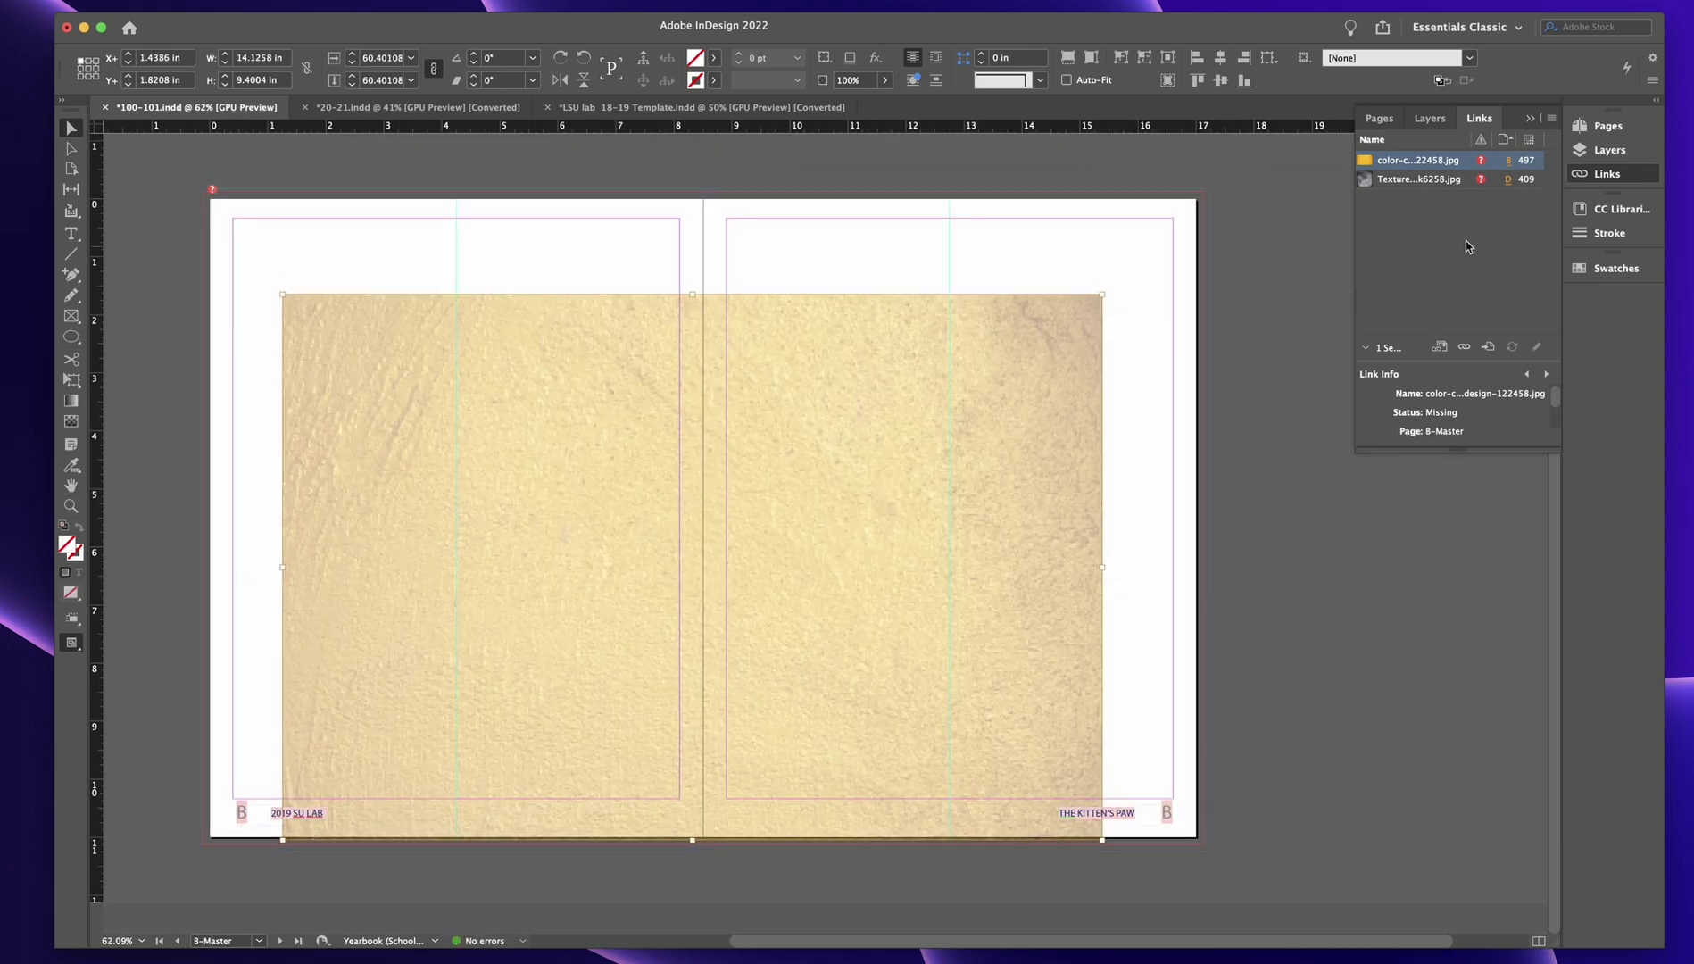
left_click(1508, 180)
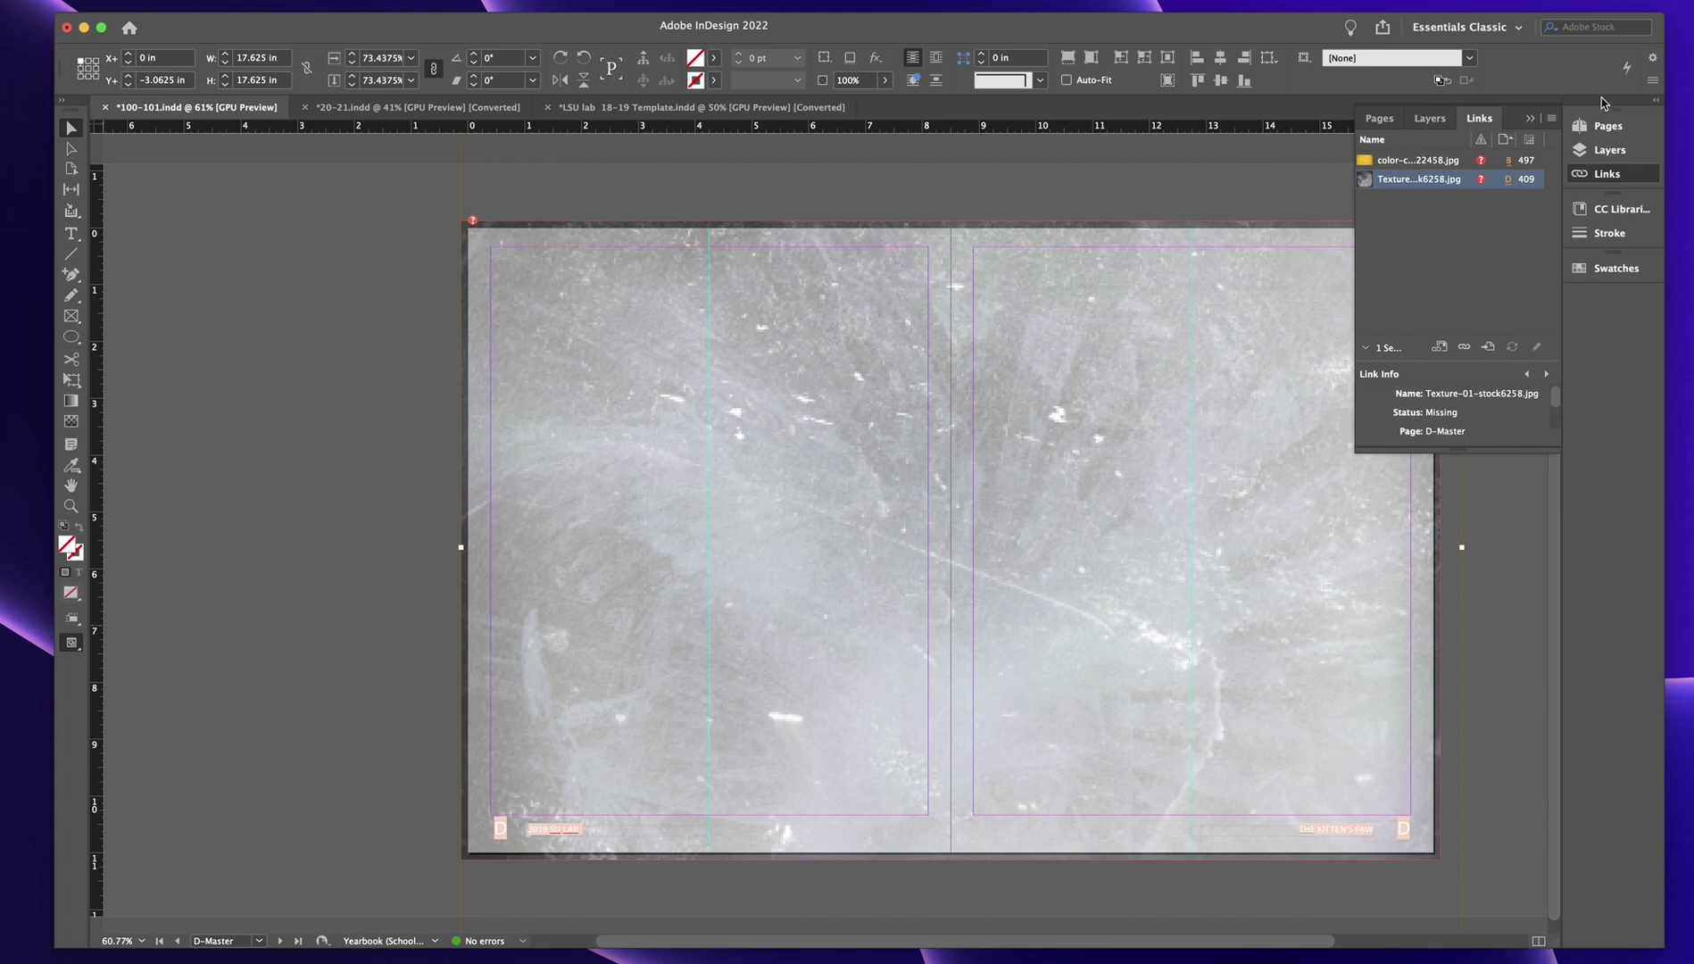
left_click(1607, 125)
double_click(1452, 219)
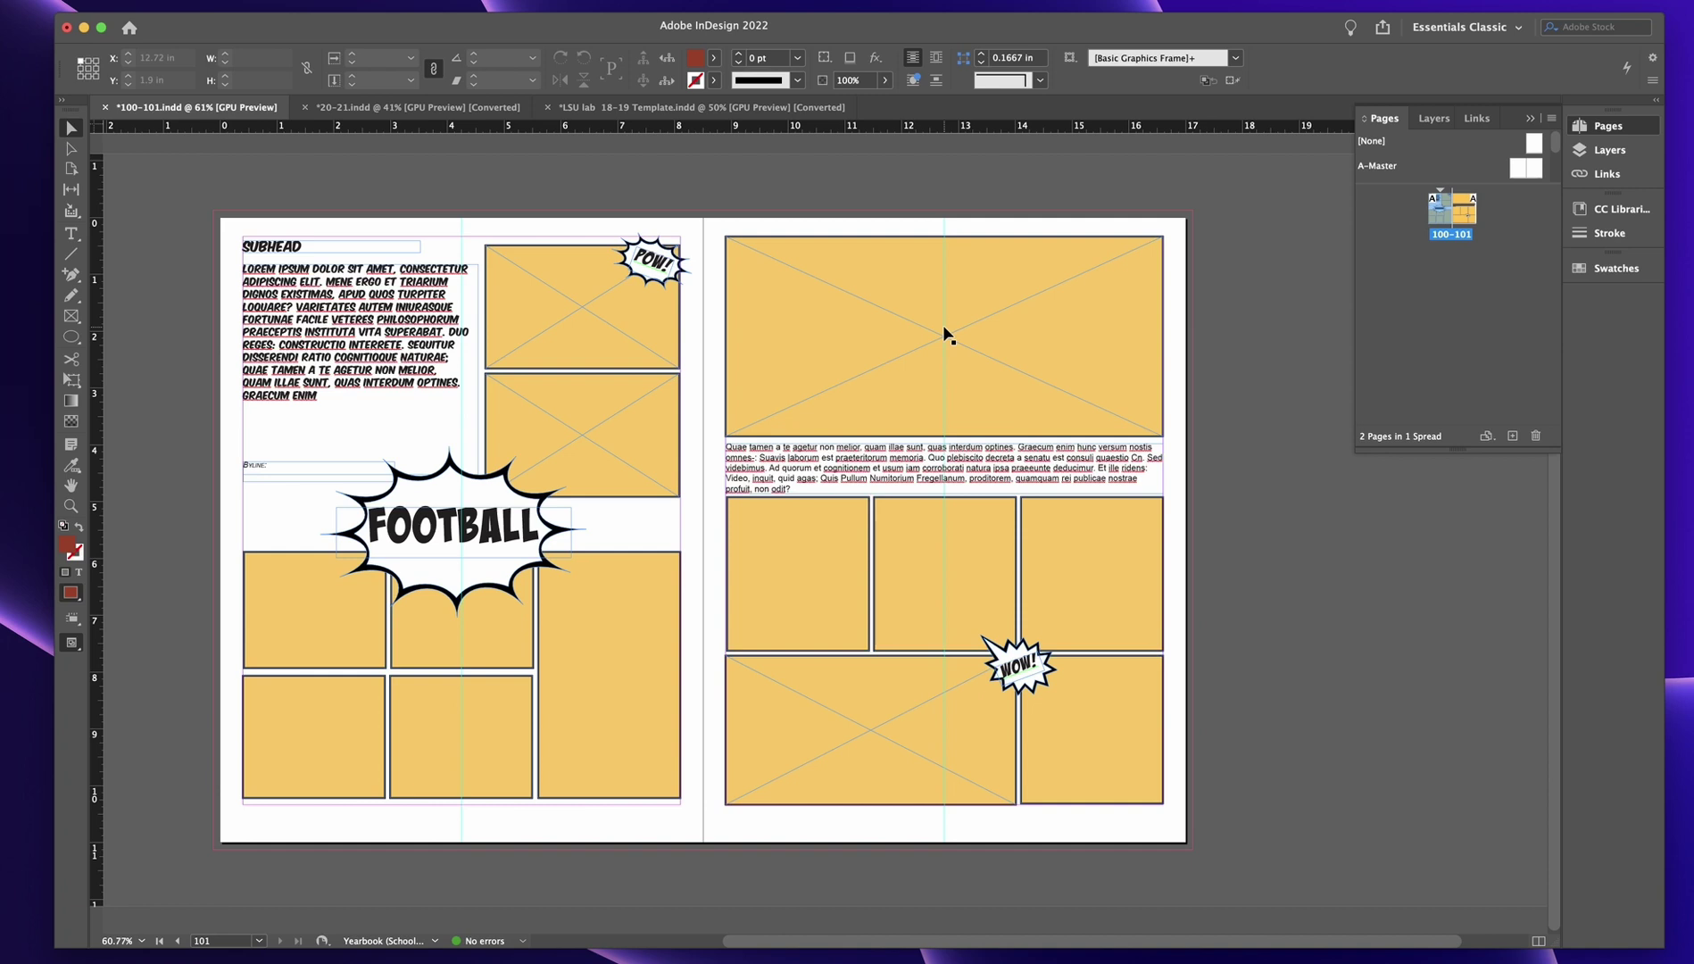
Step: Widen the Links list's last column, enlarge the parent-pages area, and collapse Pages on spread 100–101
left_click(1625, 177)
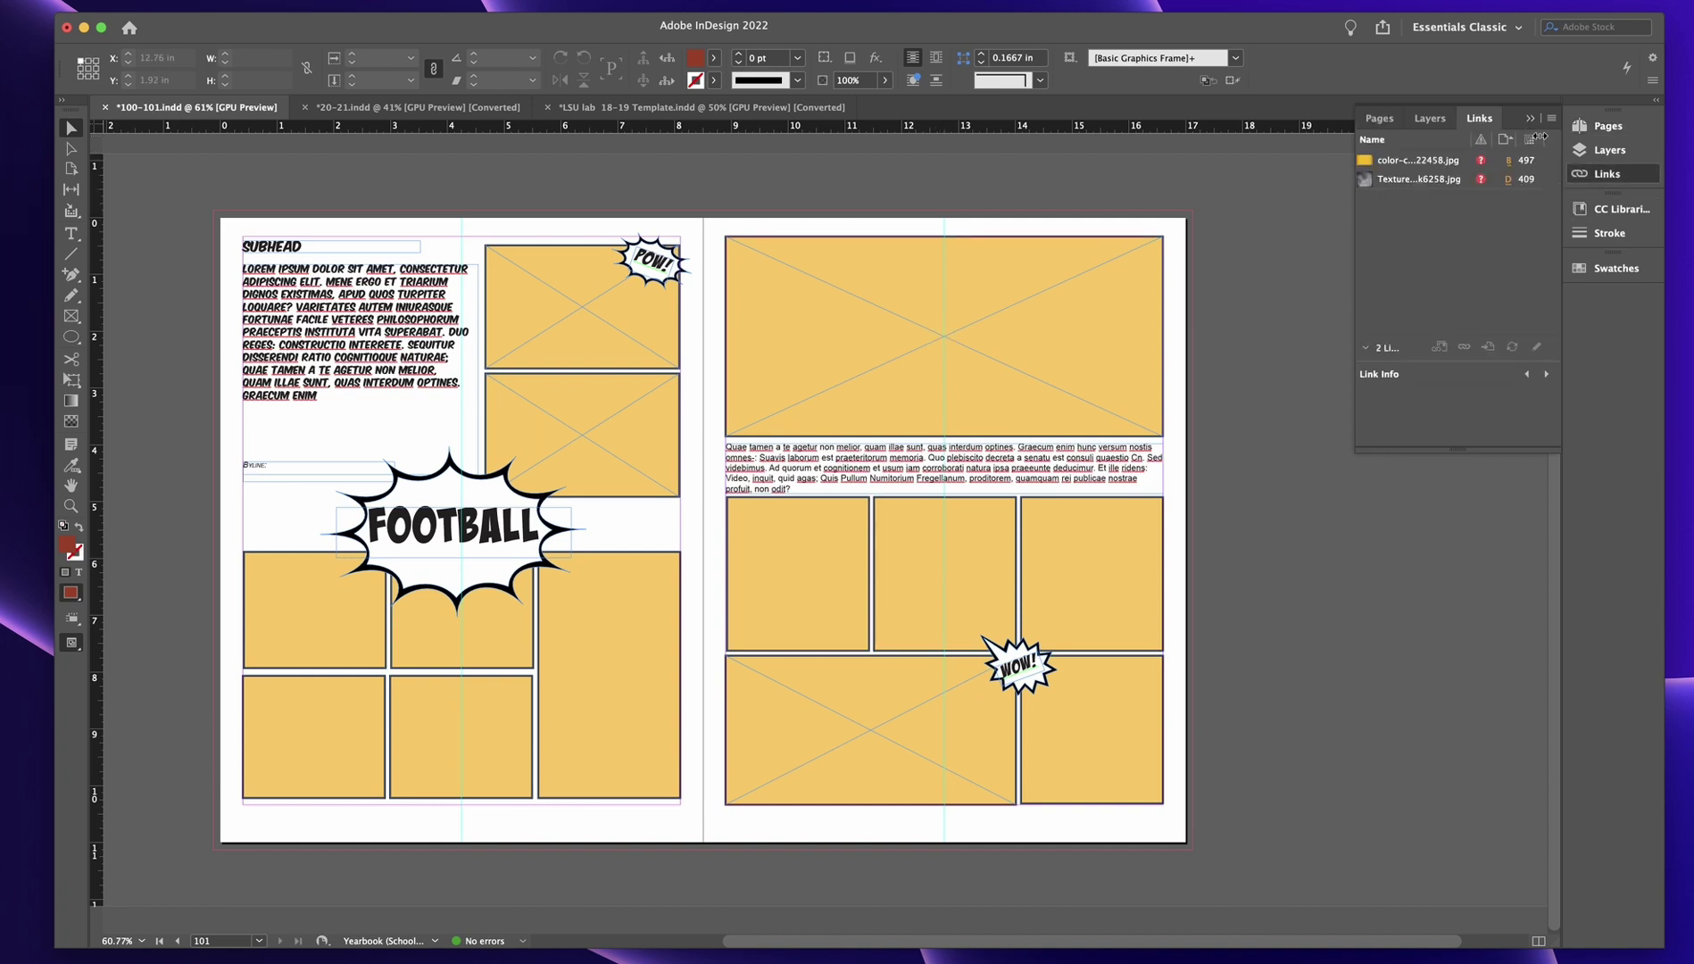
left_click_drag(1541, 141, 1482, 142)
left_click(1606, 127)
left_click_drag(1503, 184, 1503, 304)
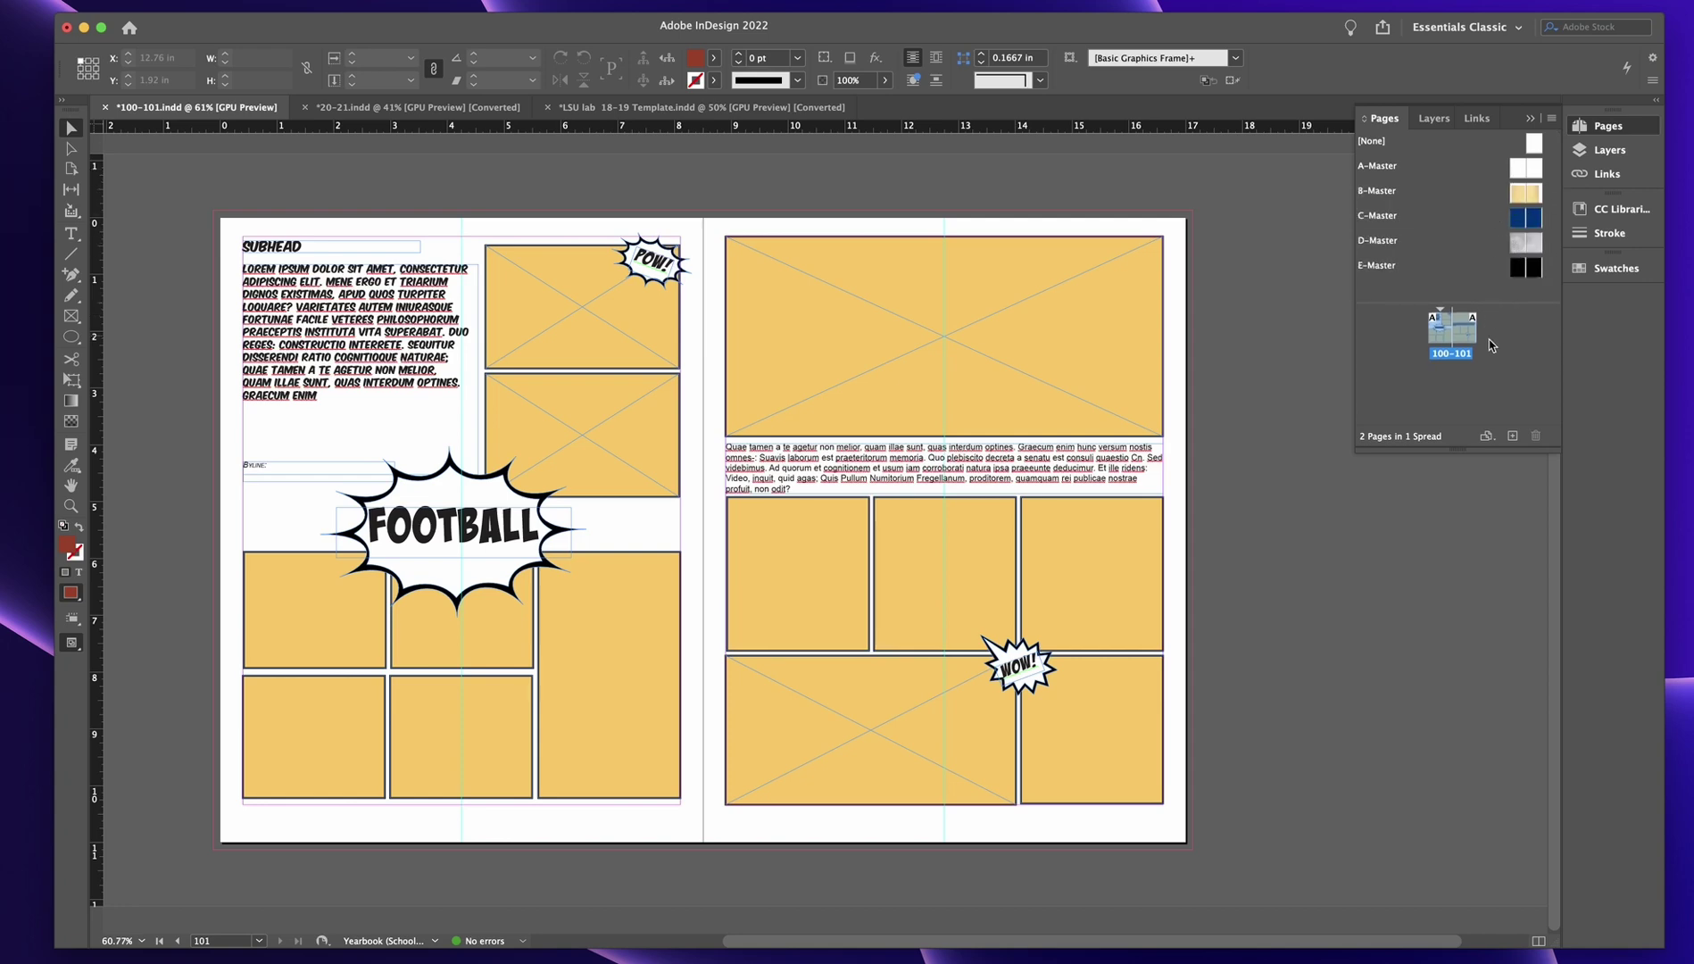
double_click(1448, 340)
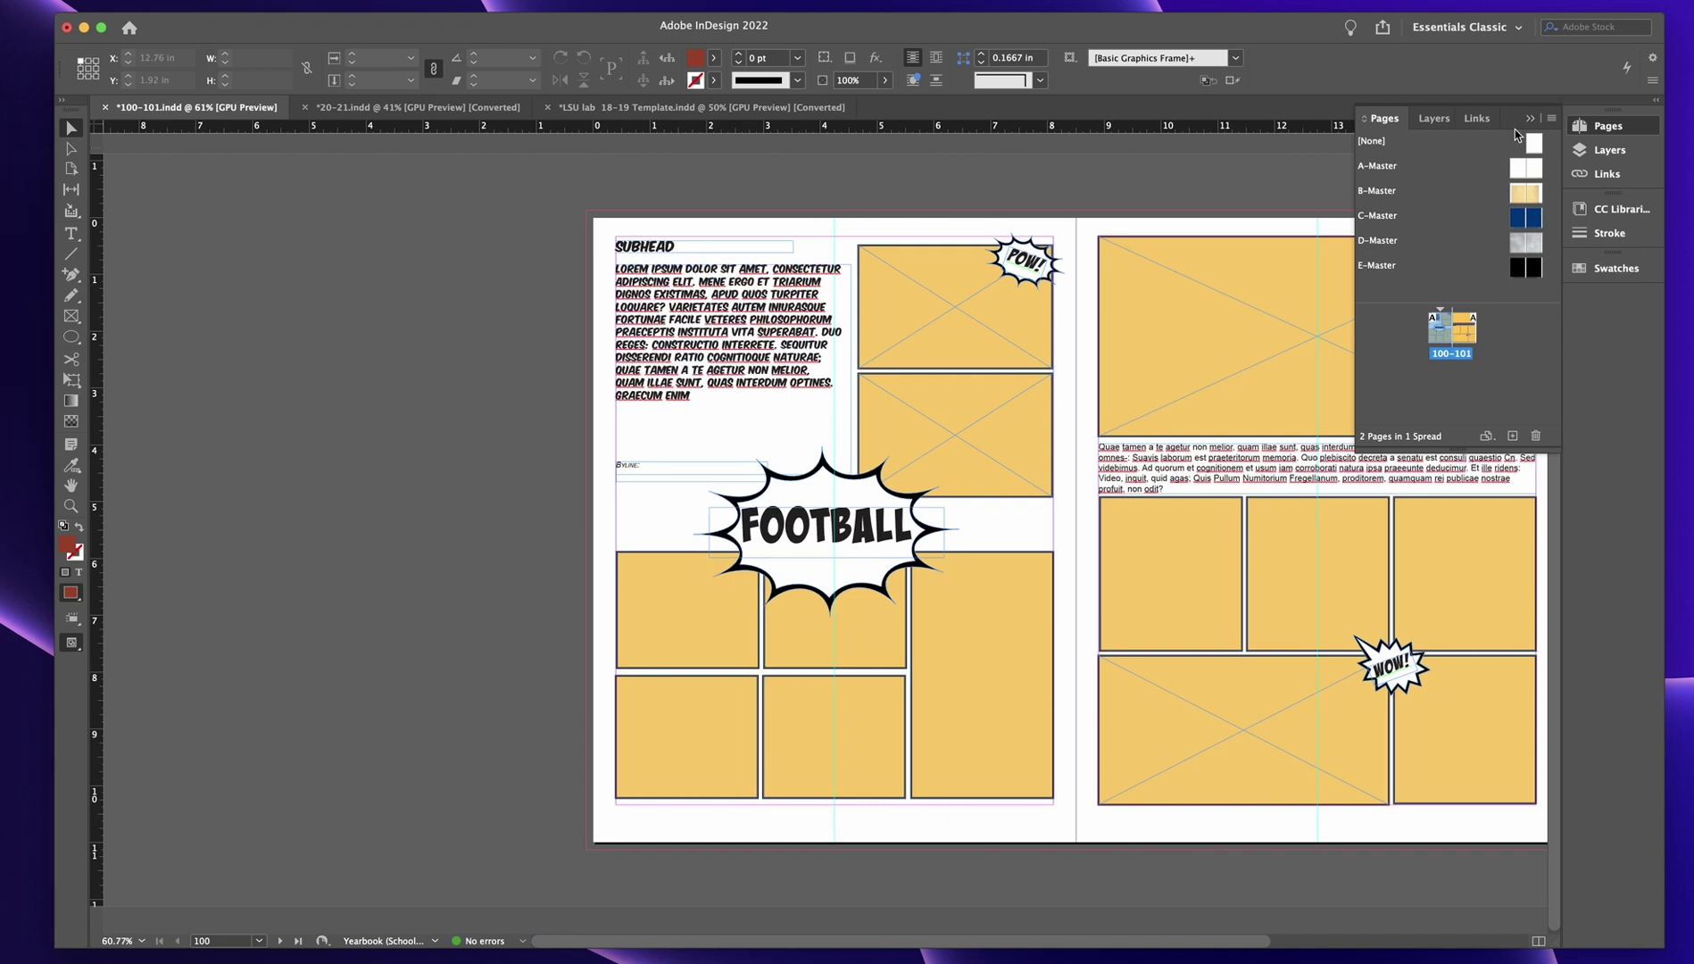
left_click(1530, 118)
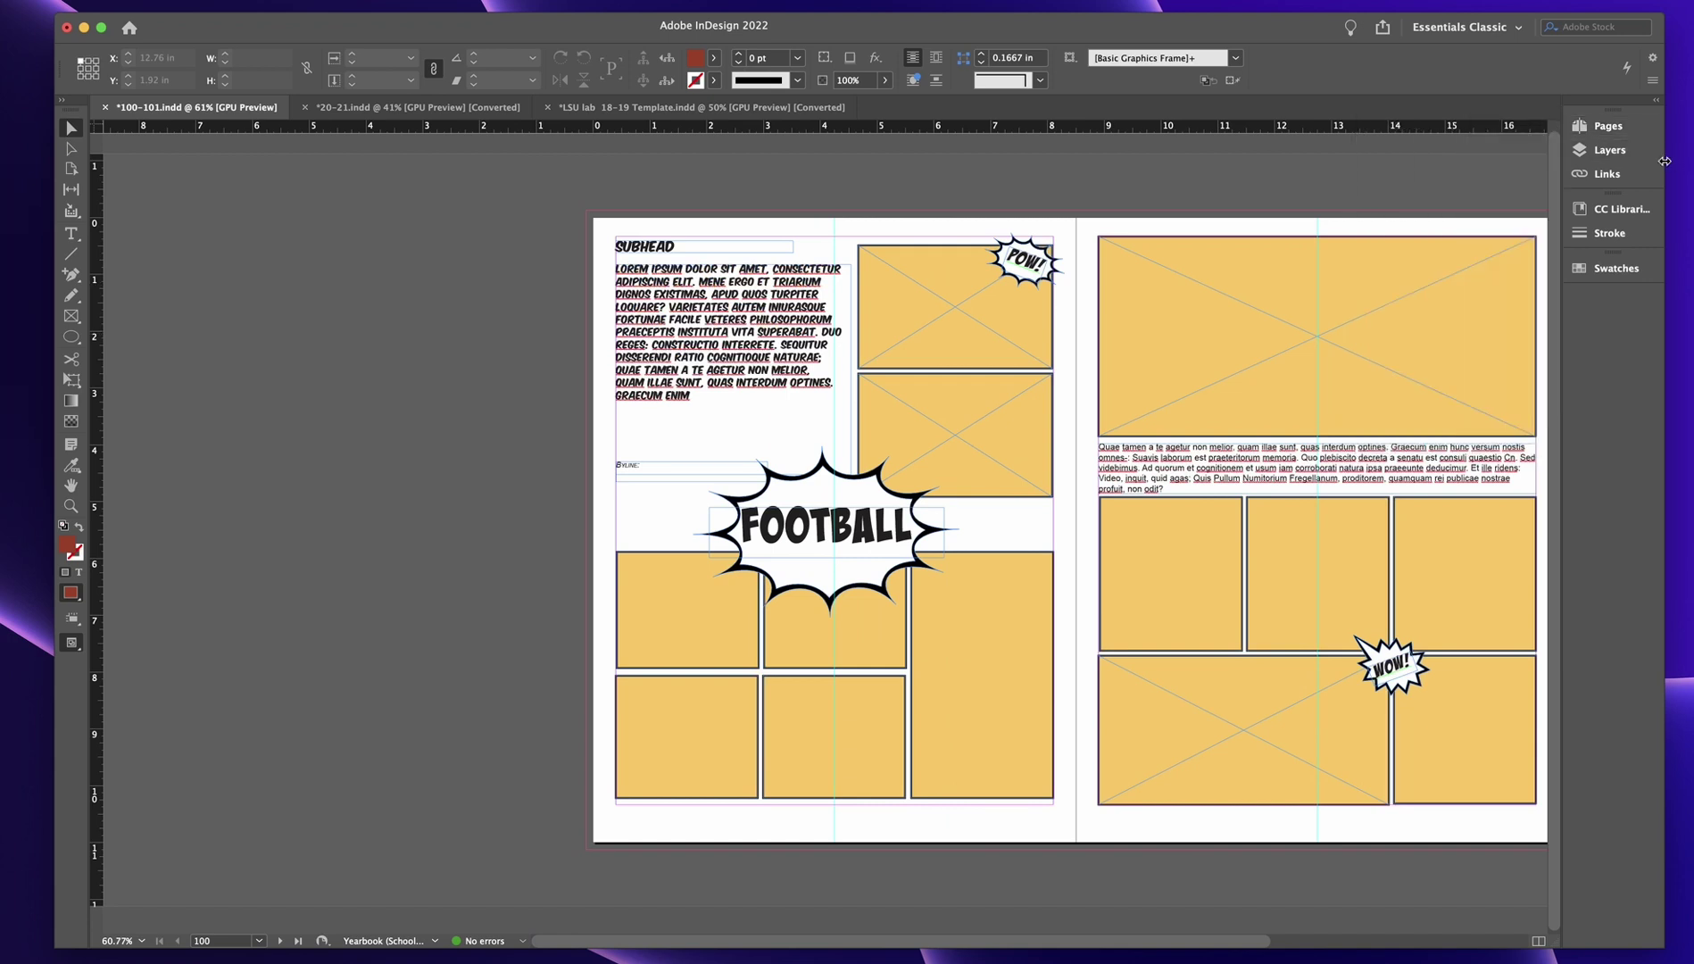
Step: Open Paragraph Styles from the Type menu and close the separated Character Styles panel
left_click(1623, 209)
left_click(1624, 210)
left_click(143, 2)
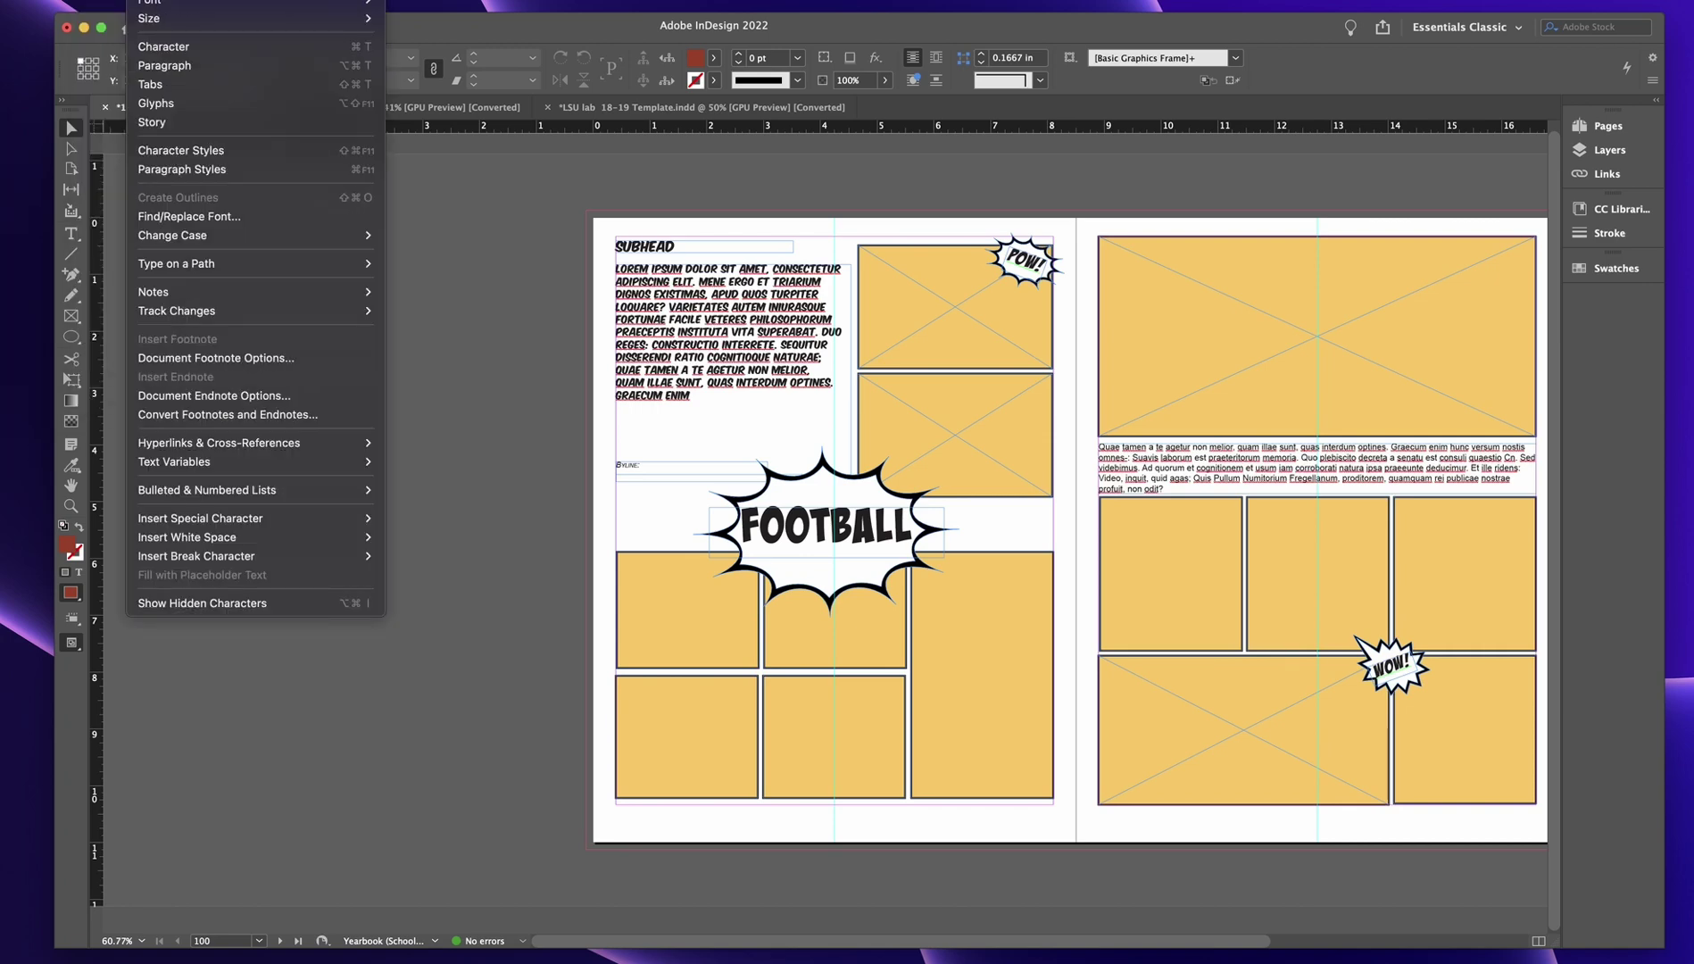
left_click(198, 169)
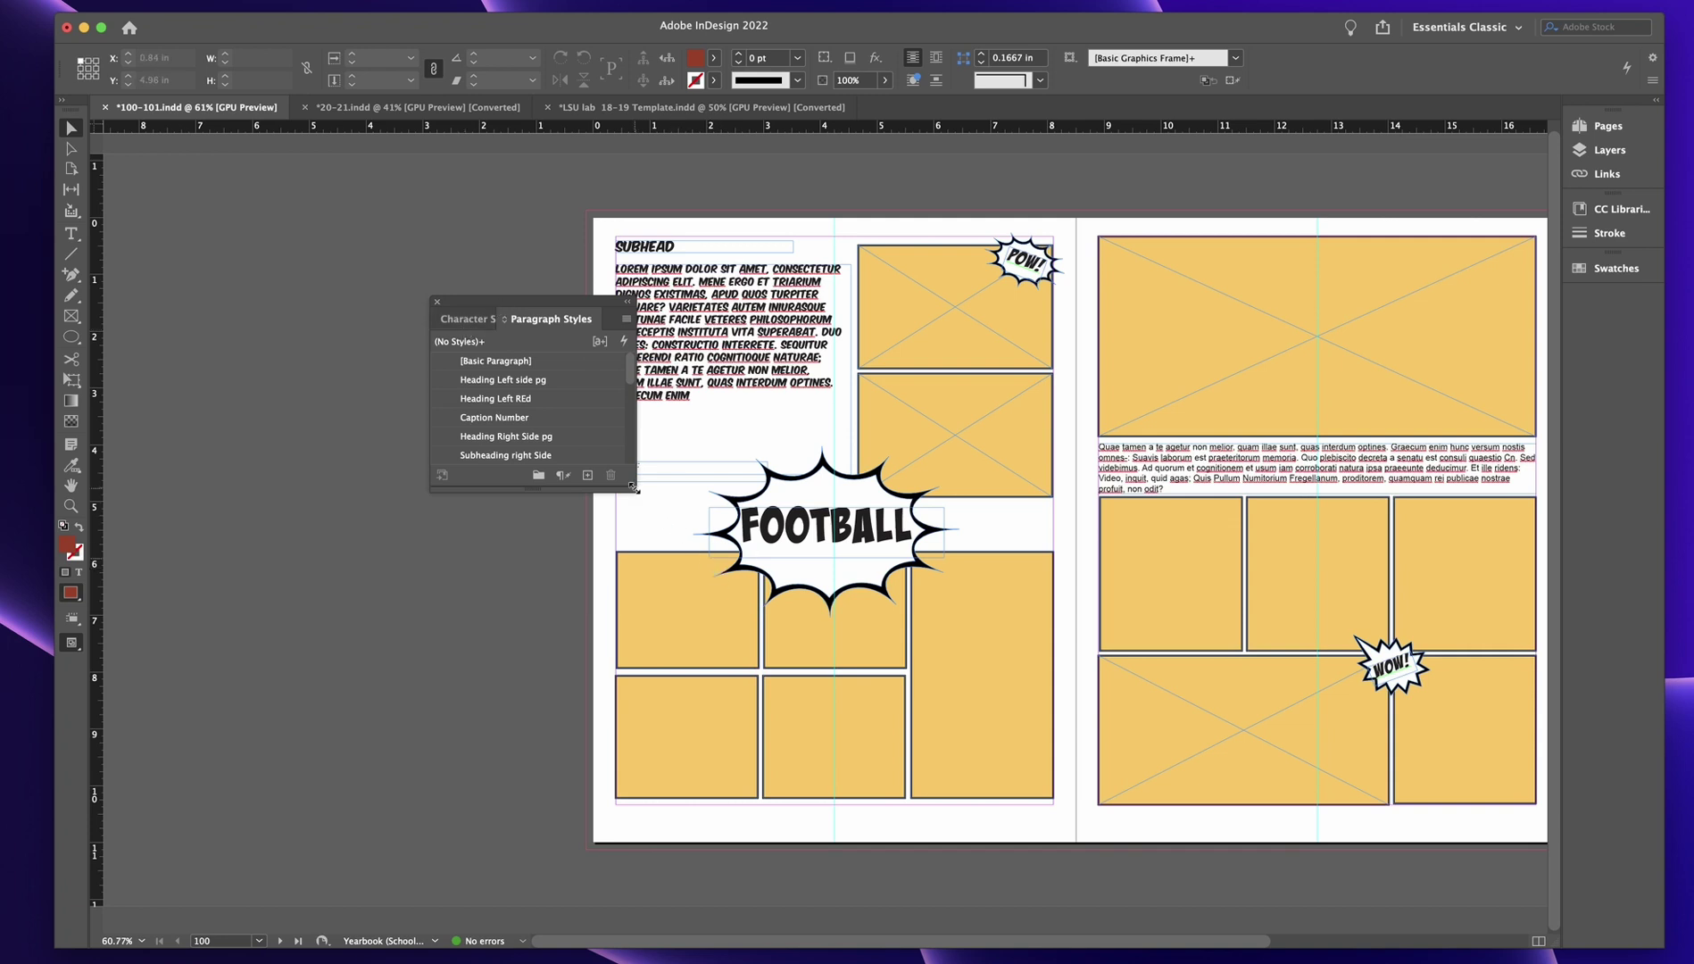
left_click_drag(633, 488, 732, 585)
left_click_drag(477, 318, 295, 334)
left_click(256, 321)
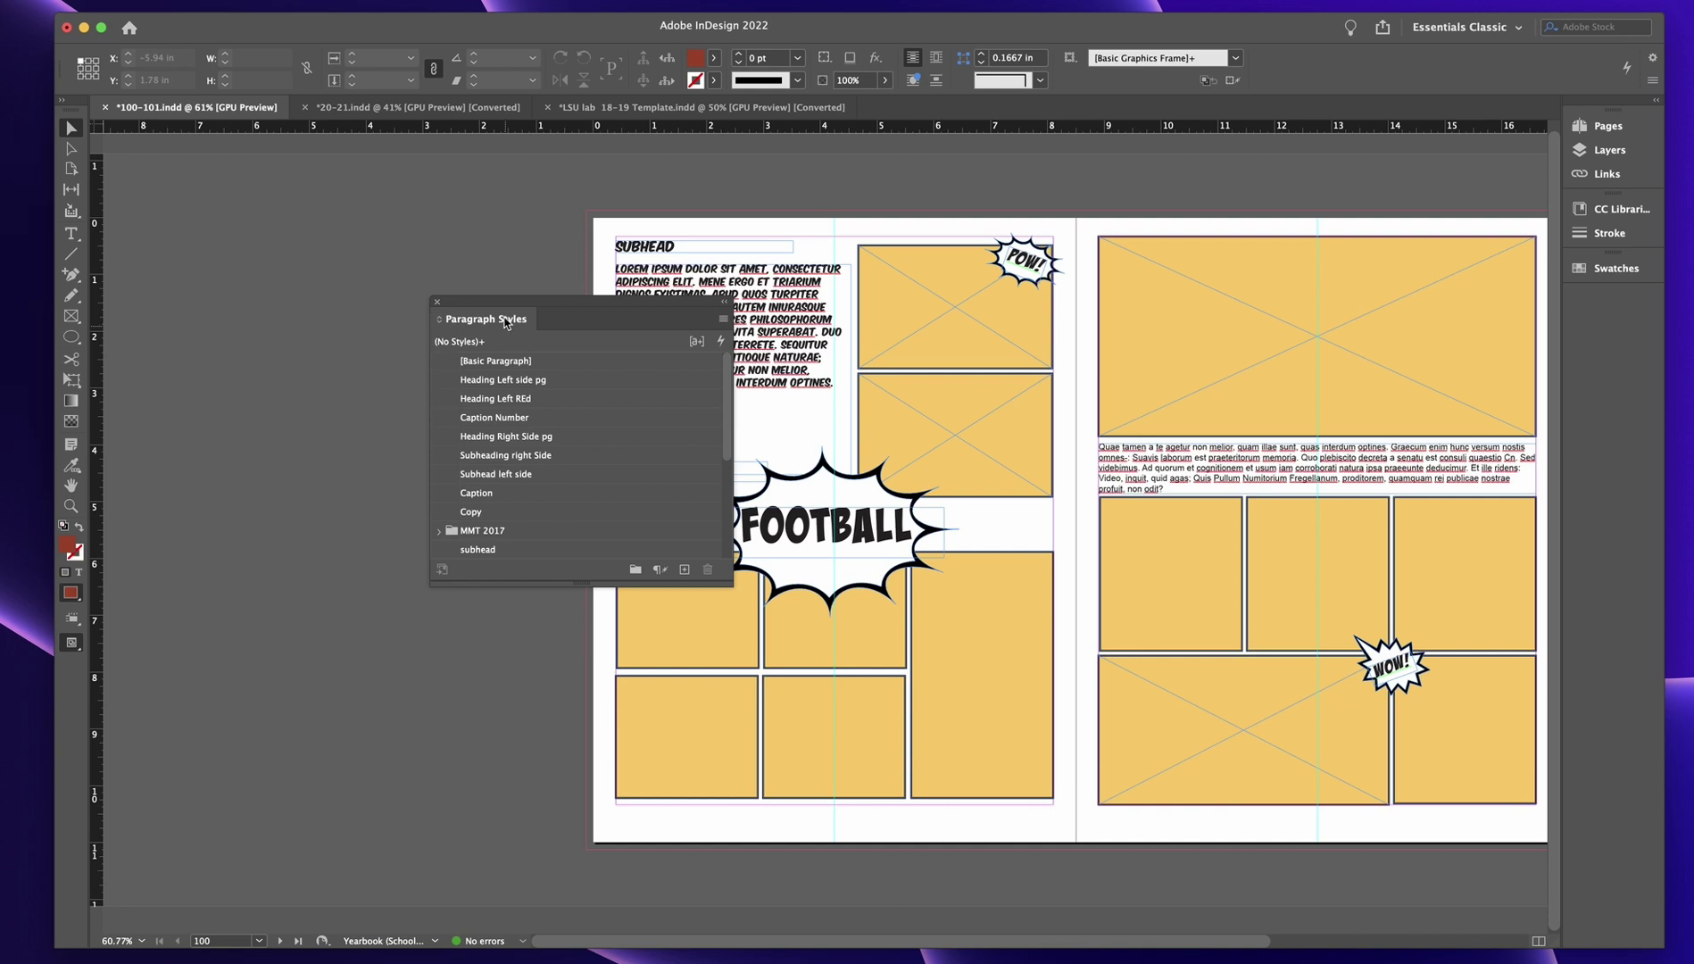
Step: Dock Paragraph Styles beneath Swatches, sized tall enough to show the MMT 2017 style group
left_click_drag(509, 327, 1625, 301)
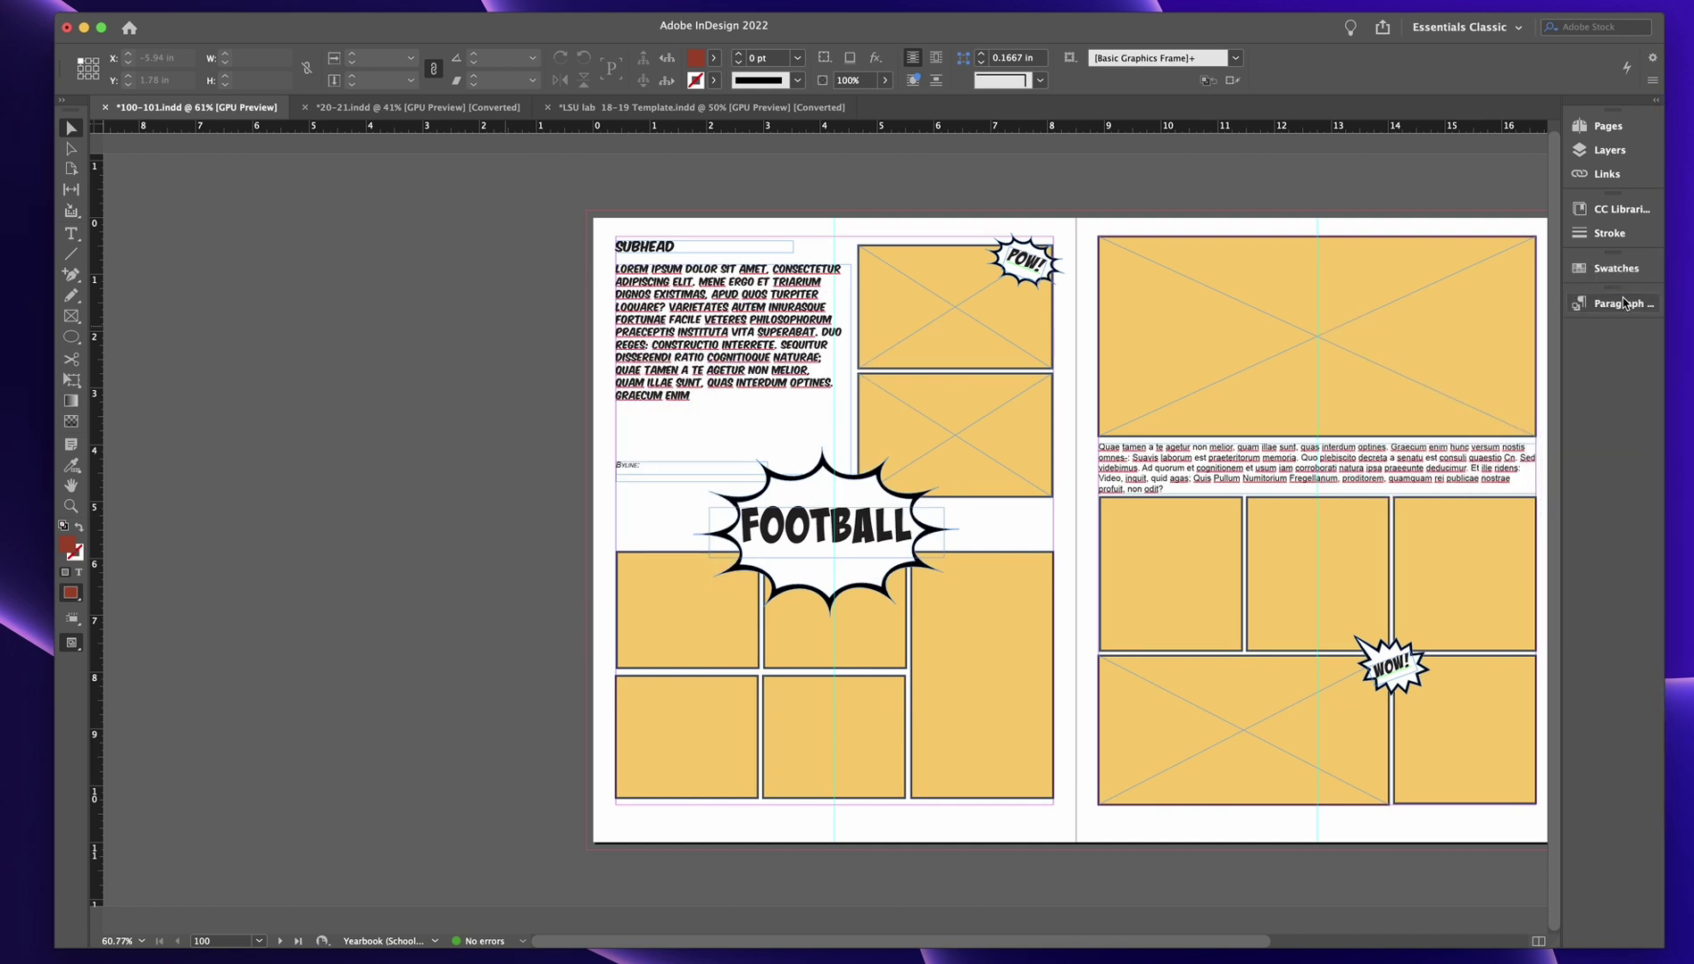
left_click(1625, 303)
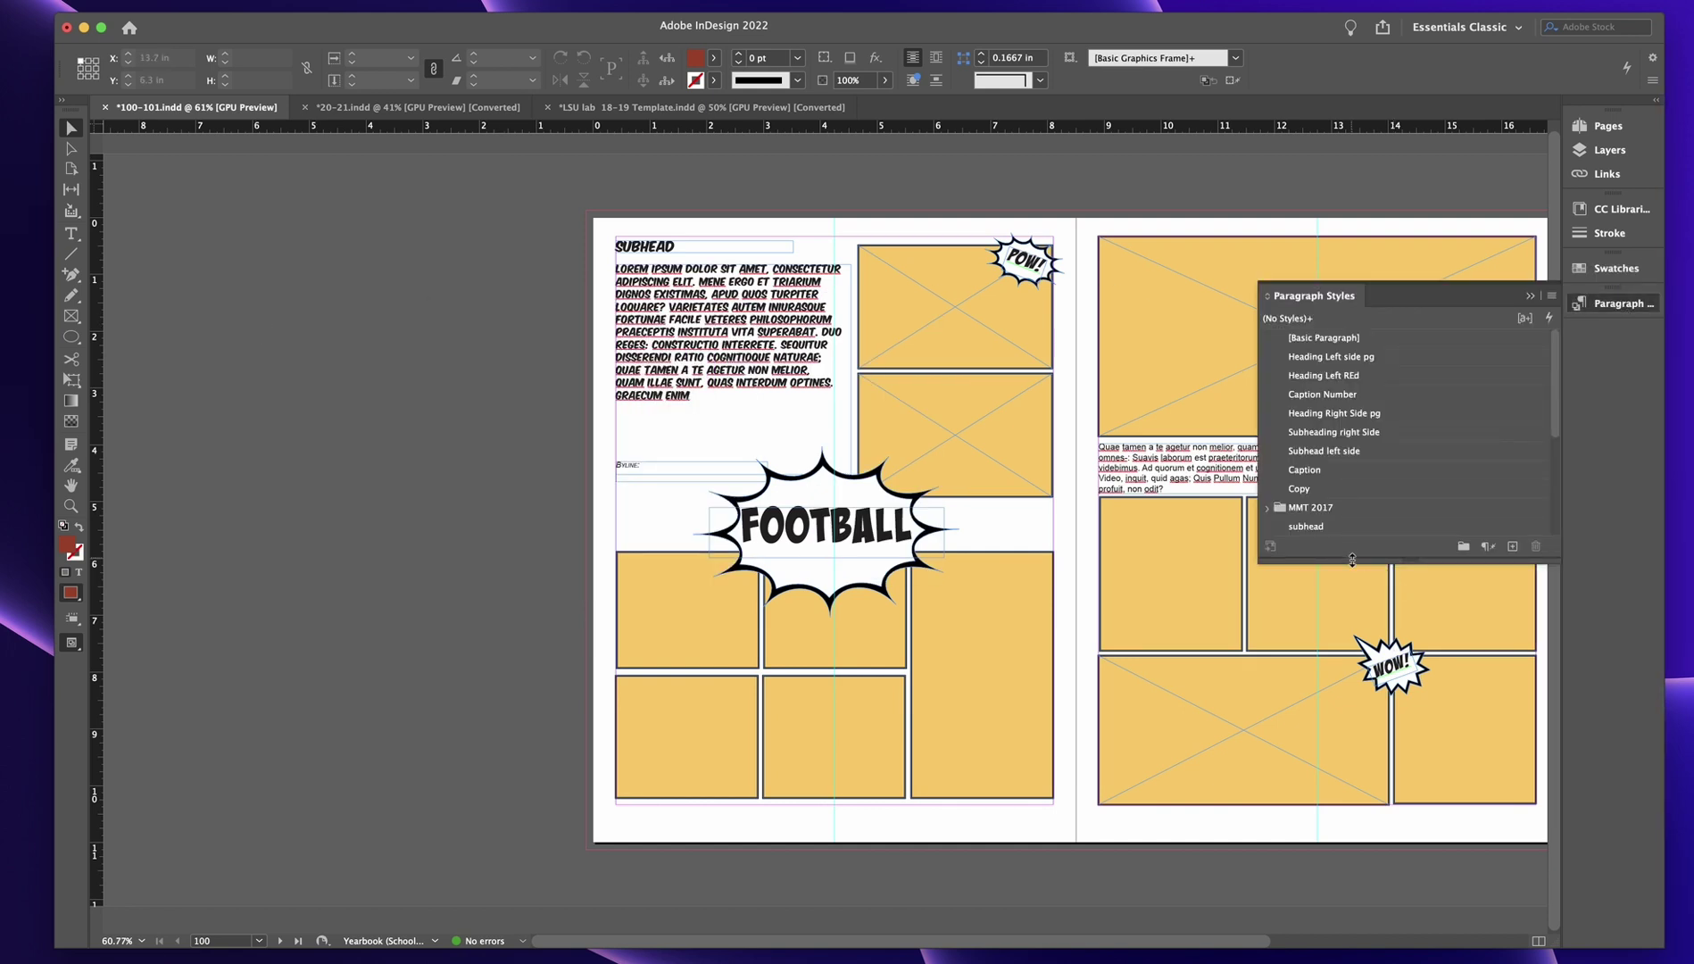
left_click_drag(1353, 560, 1357, 693)
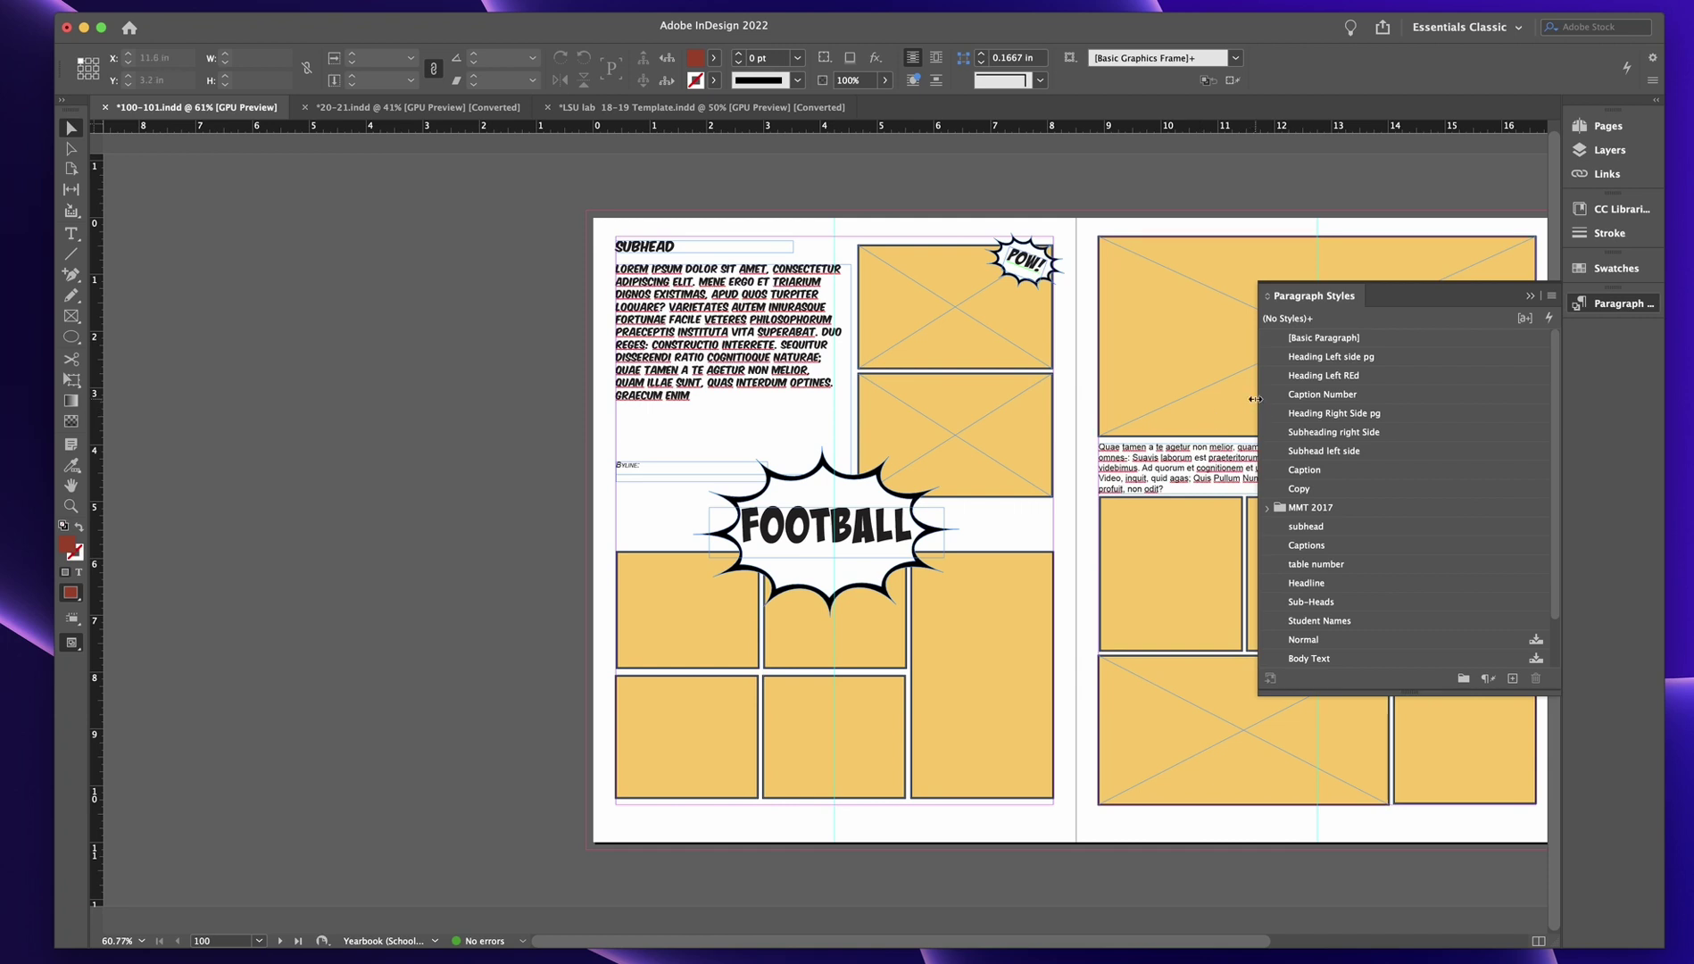
left_click_drag(1256, 399, 1355, 401)
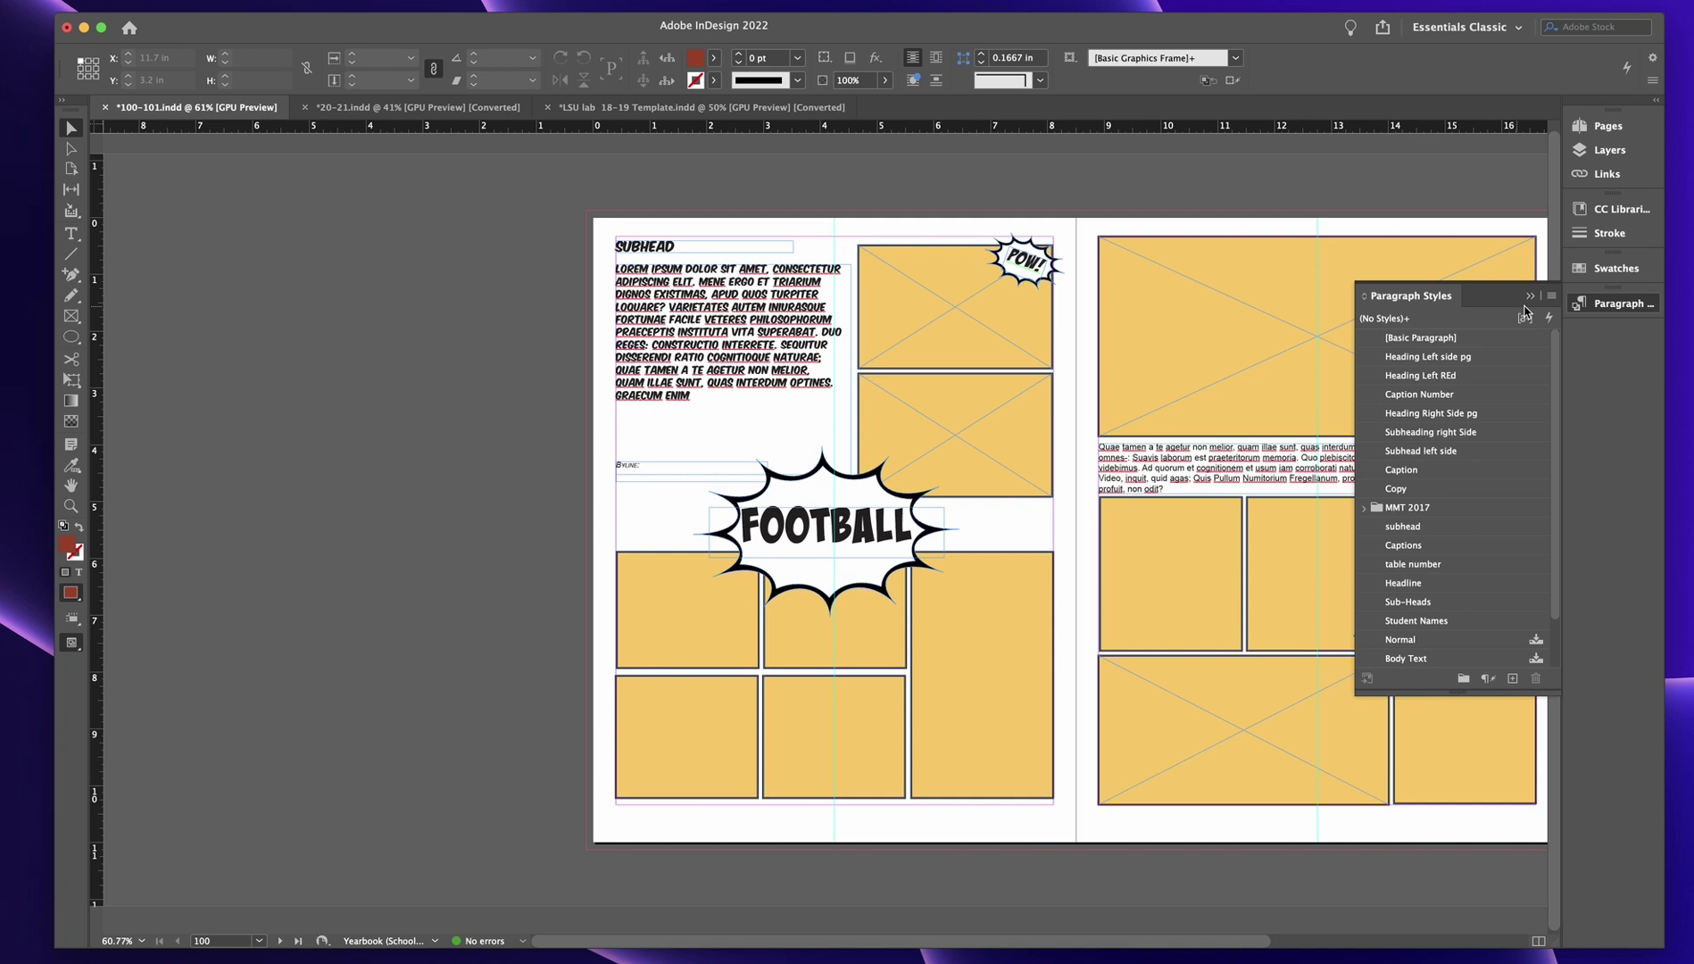
left_click_drag(1476, 694, 1468, 762)
left_click(1363, 507)
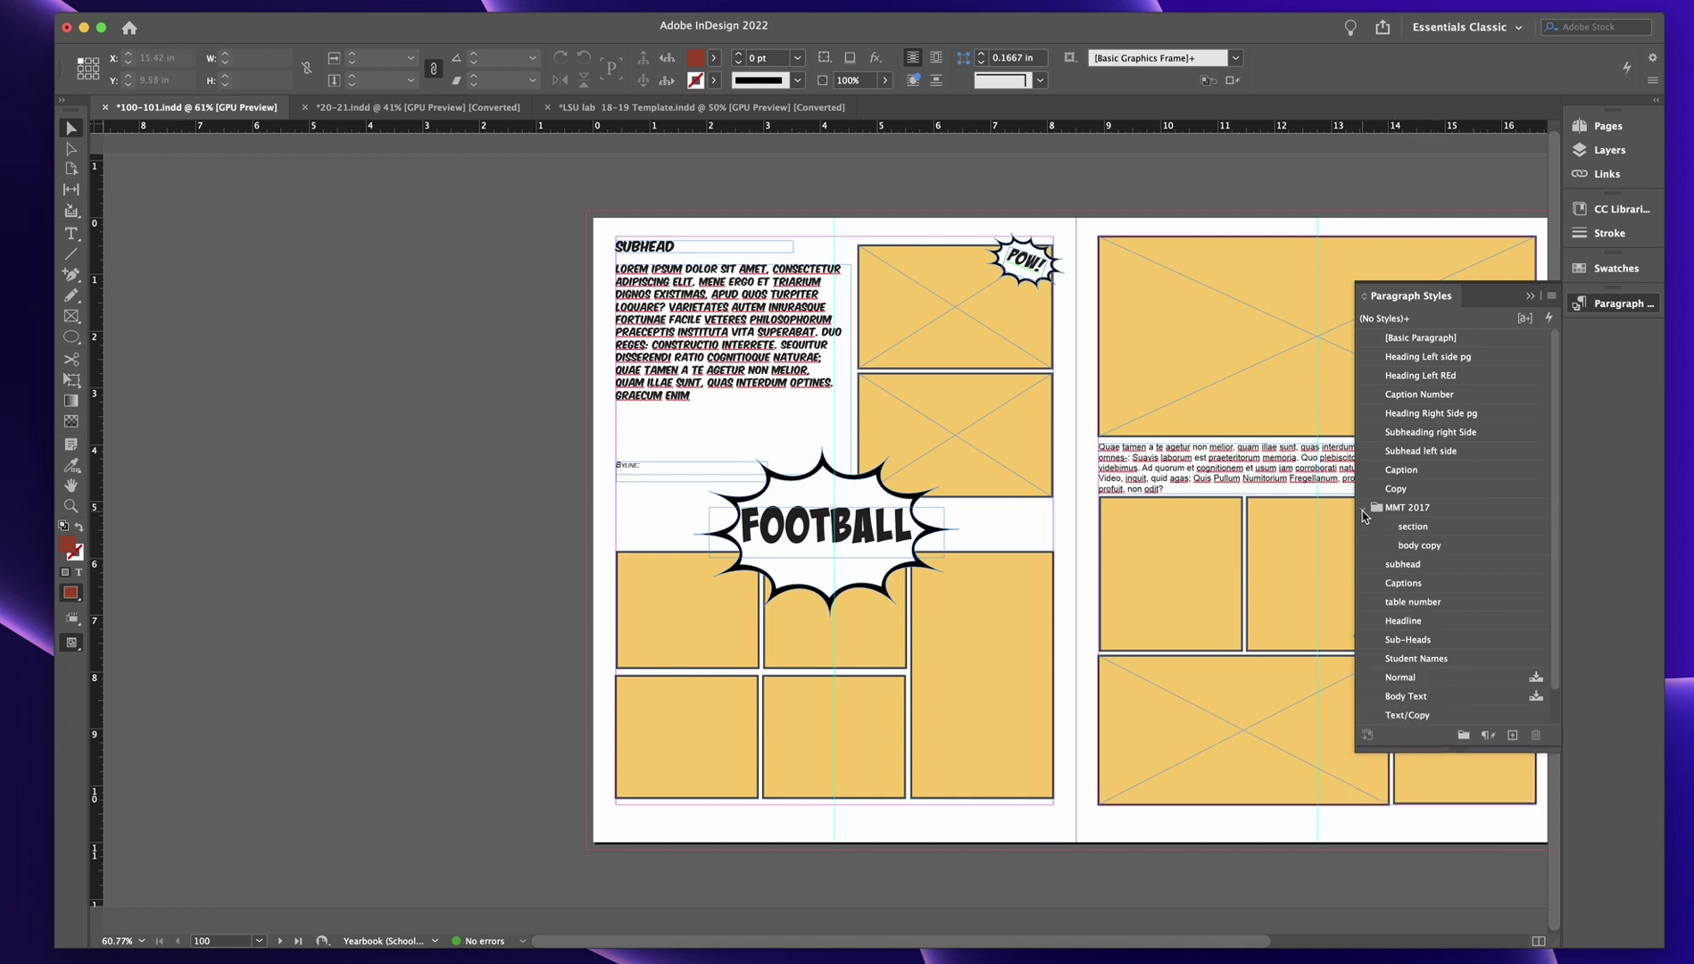
left_click(1531, 296)
Step: Lengthen the docked Swatches panel so more swatches show
scroll(1364, 280, "right", 5)
scroll(1364, 279, "right", 1)
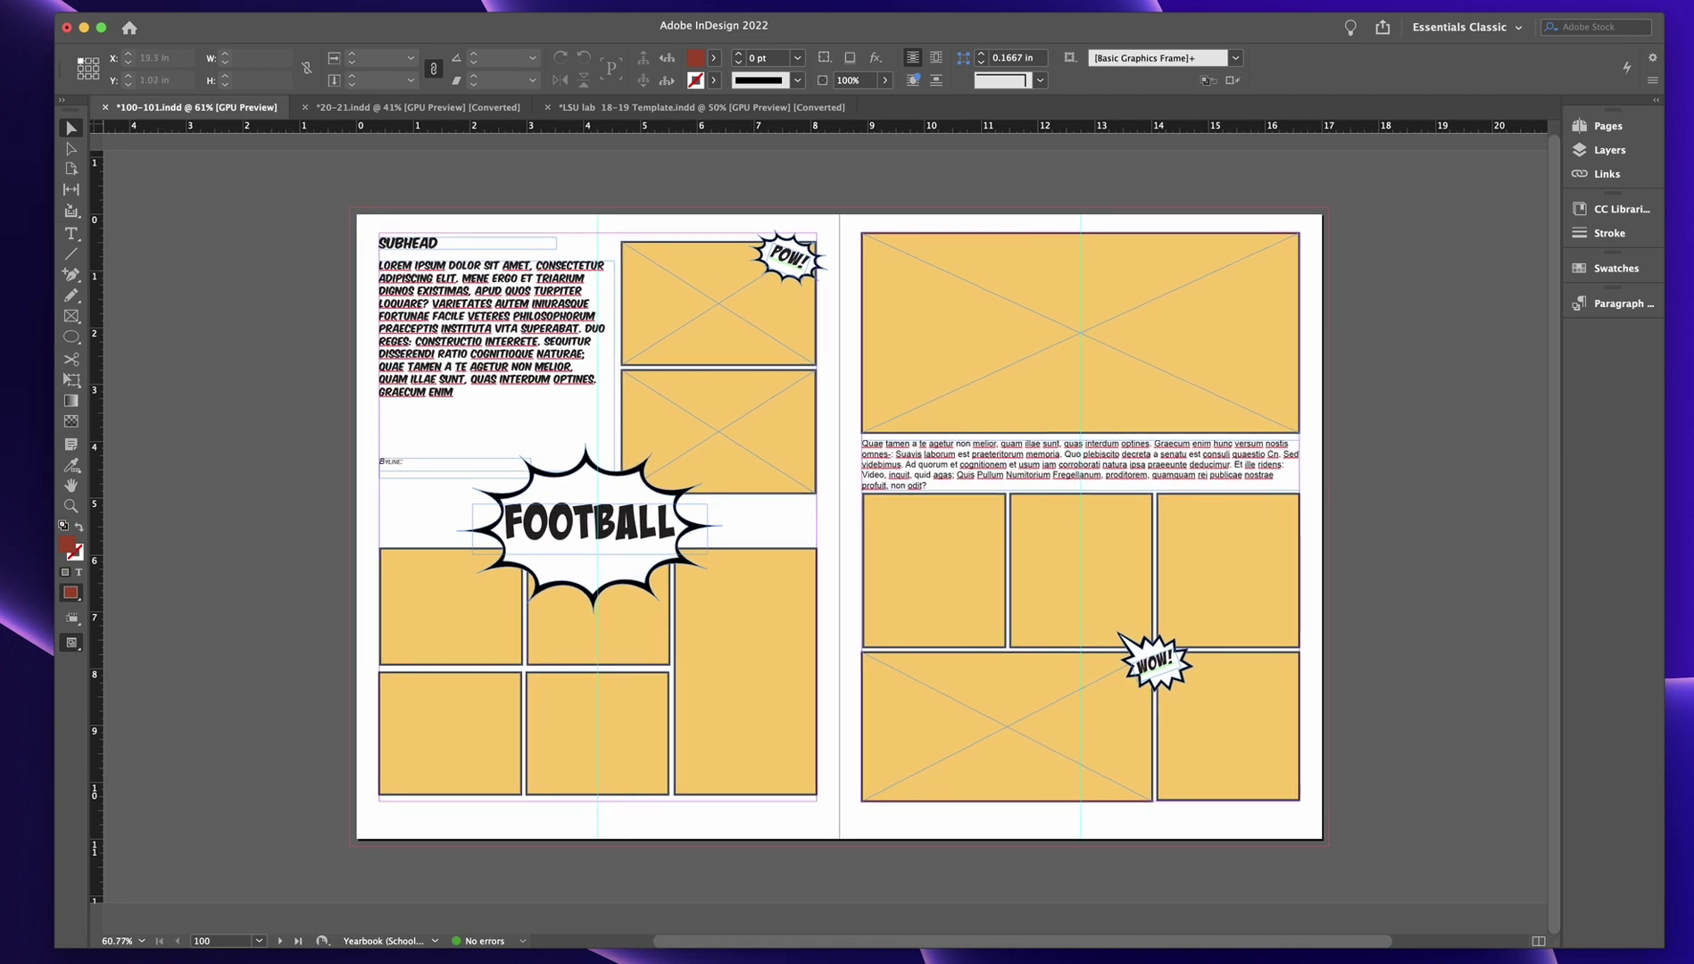
left_click(1626, 277)
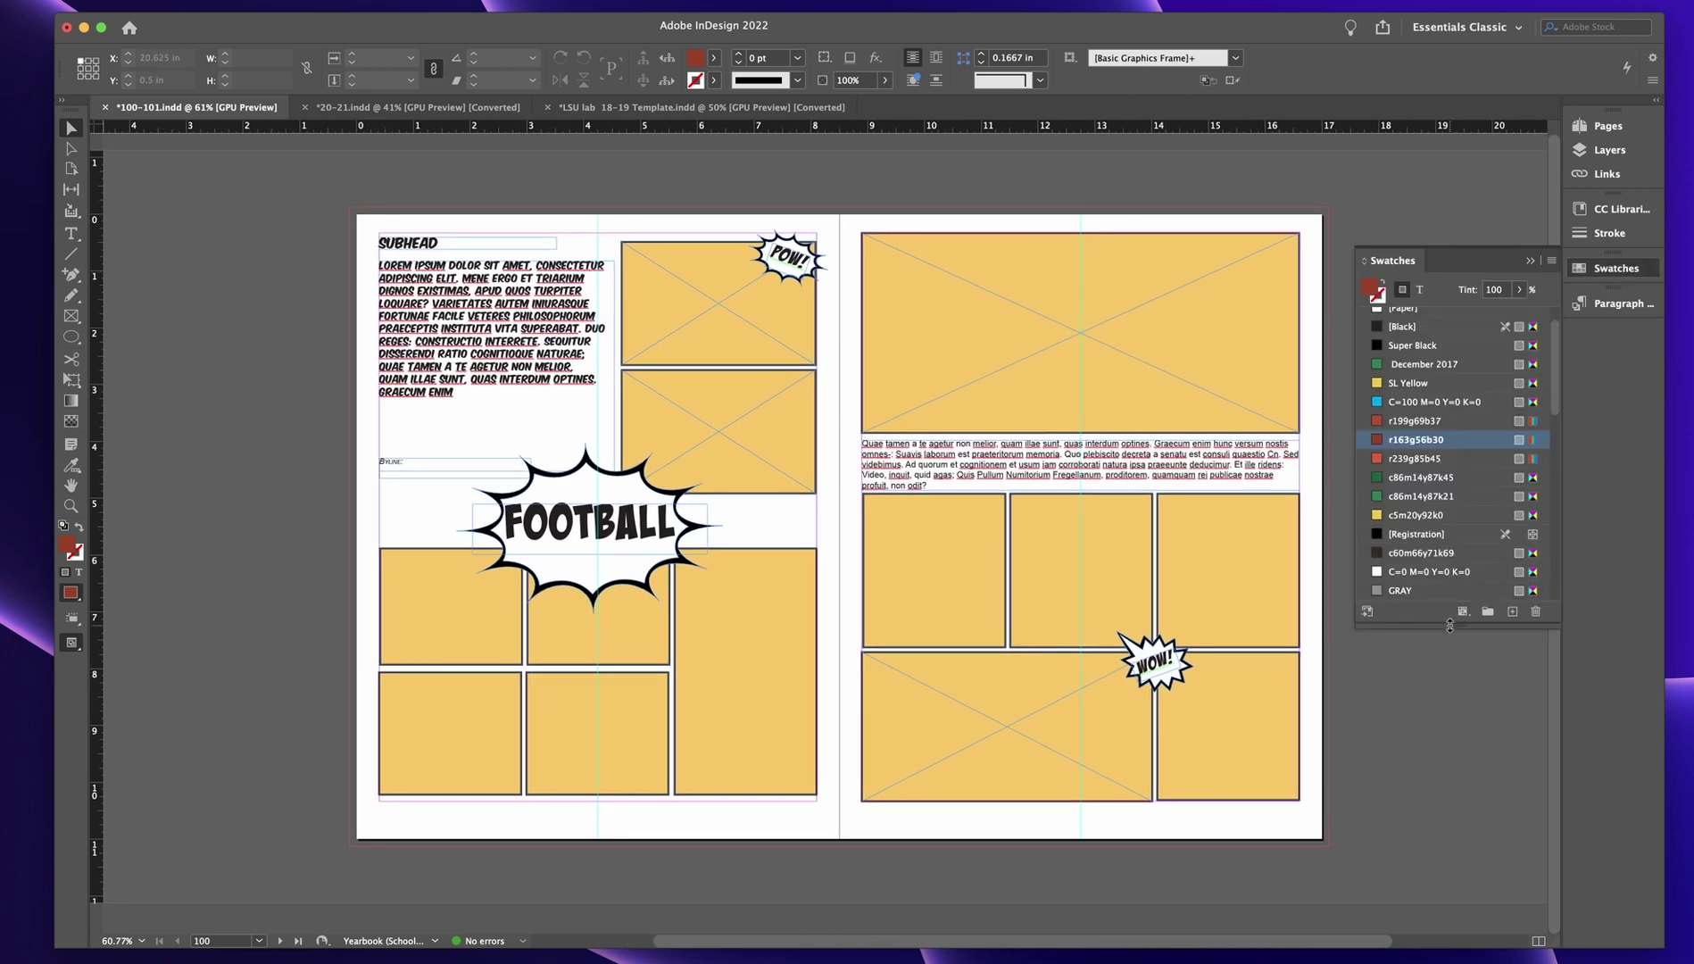
left_click_drag(1460, 631, 1455, 752)
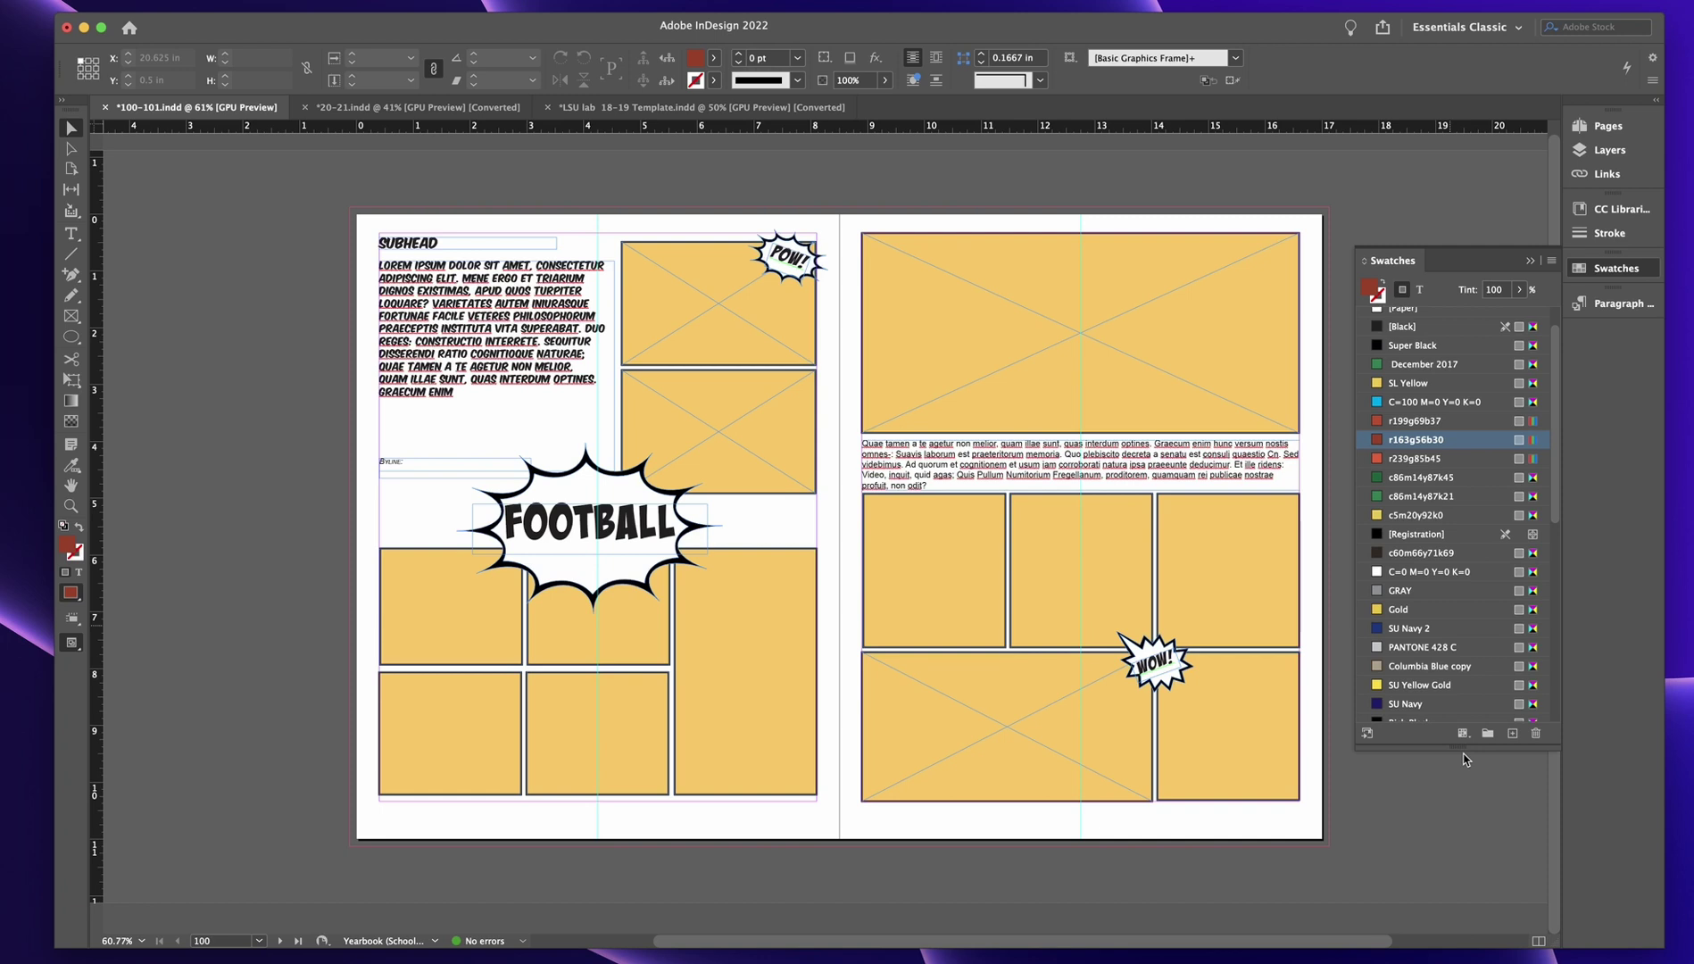
left_click(1529, 261)
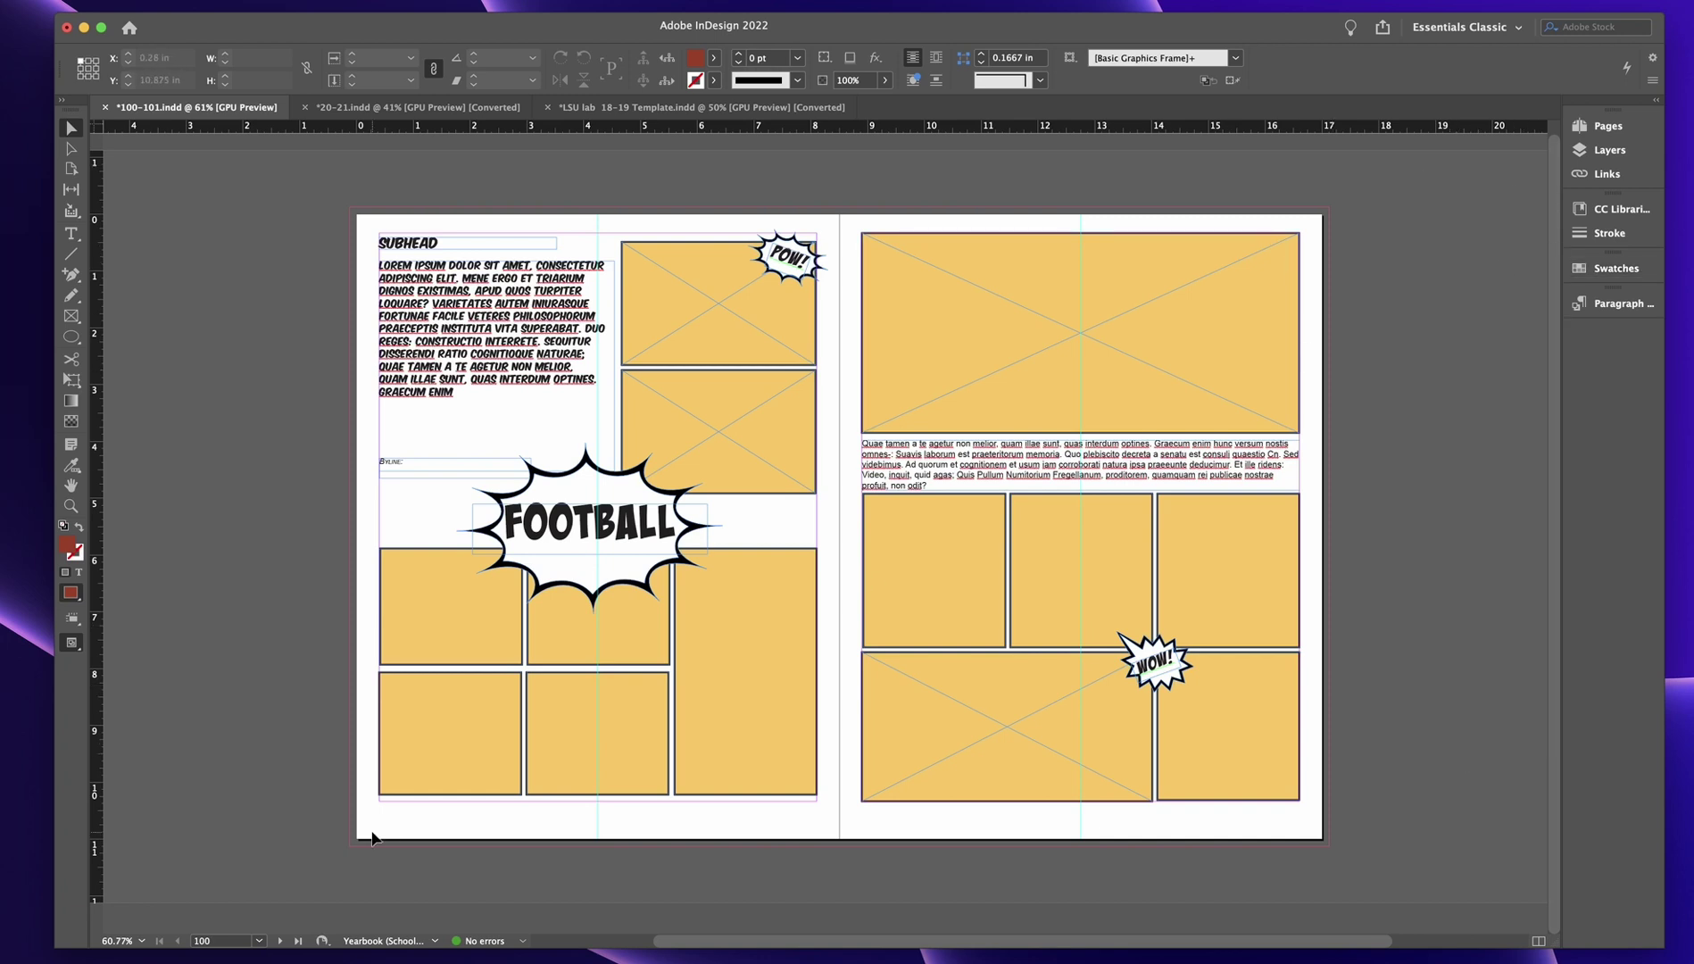
Step: Dock the Preflight panel beneath Paragraph Styles, keeping the Yearbook (School) profile
left_click(522, 941)
left_click(580, 887)
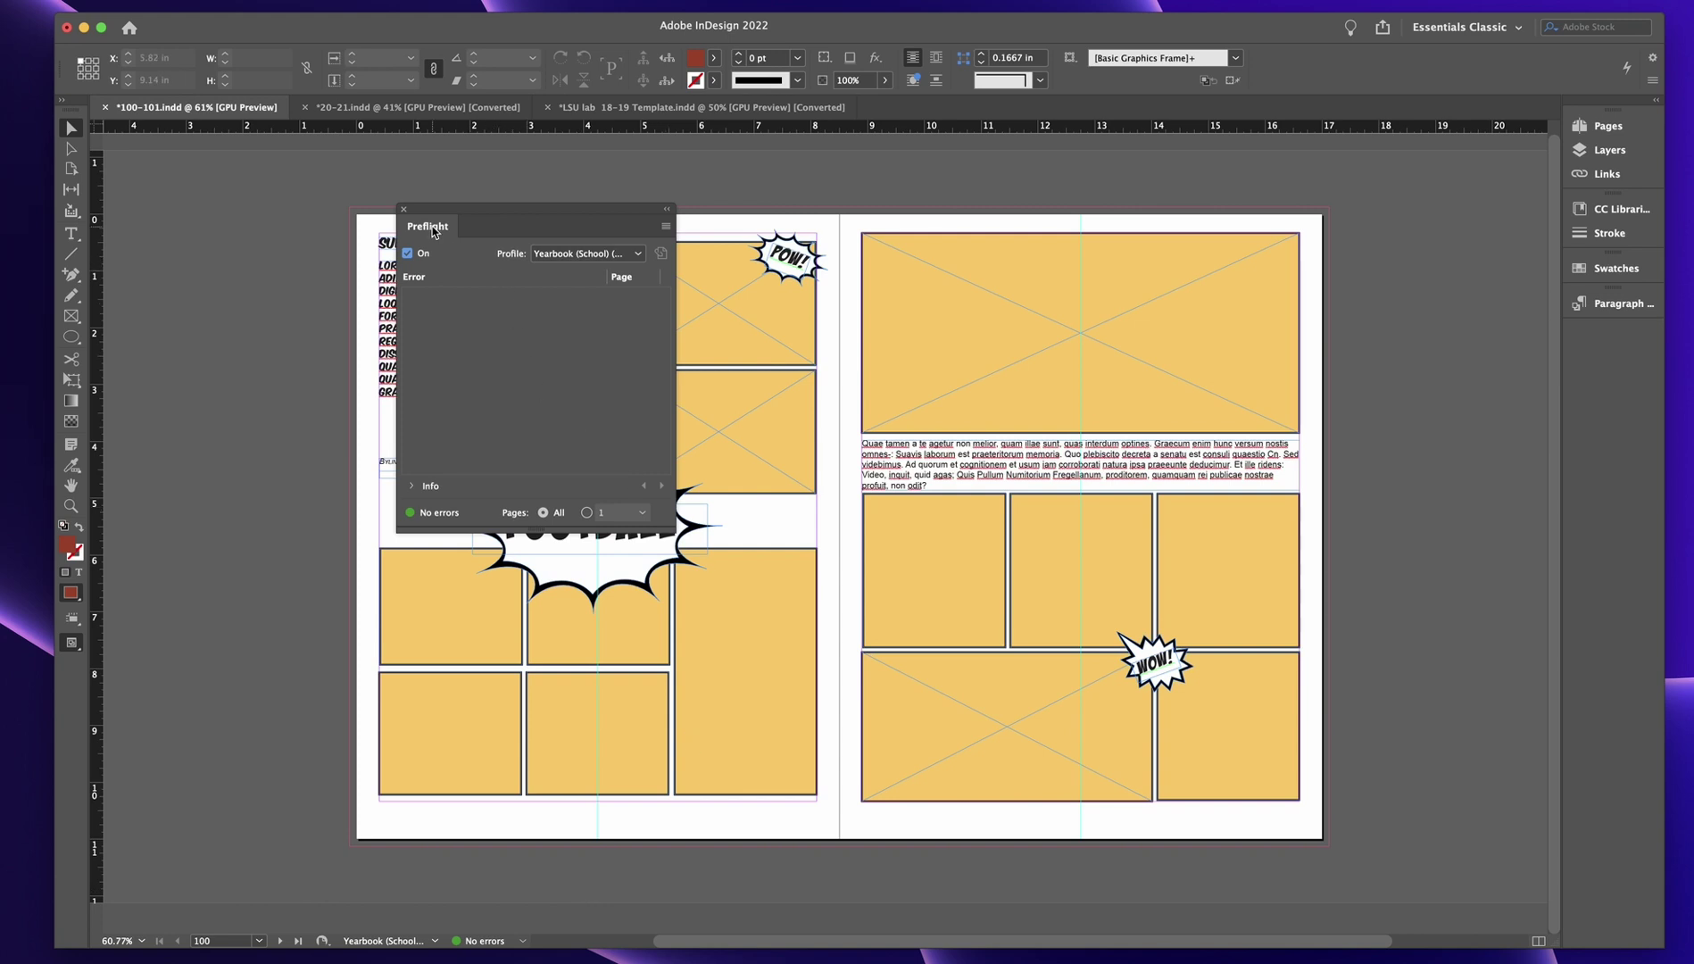
left_click_drag(435, 231, 1585, 344)
left_click(1473, 358)
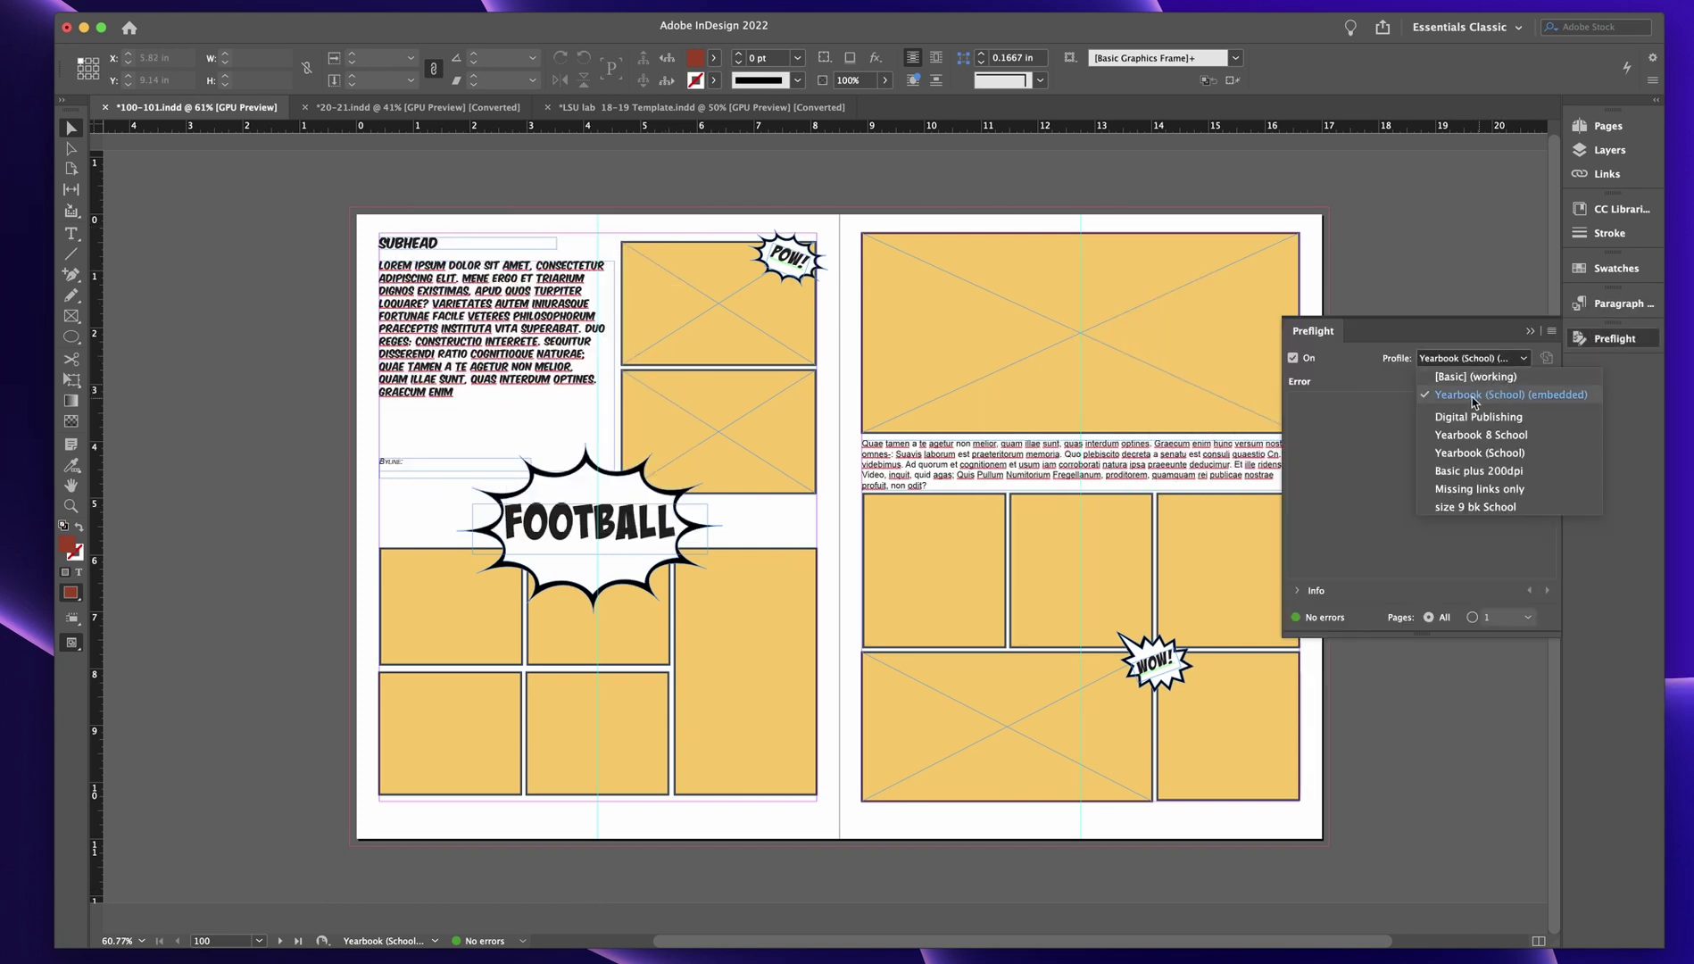
left_click(1461, 403)
left_click(1531, 330)
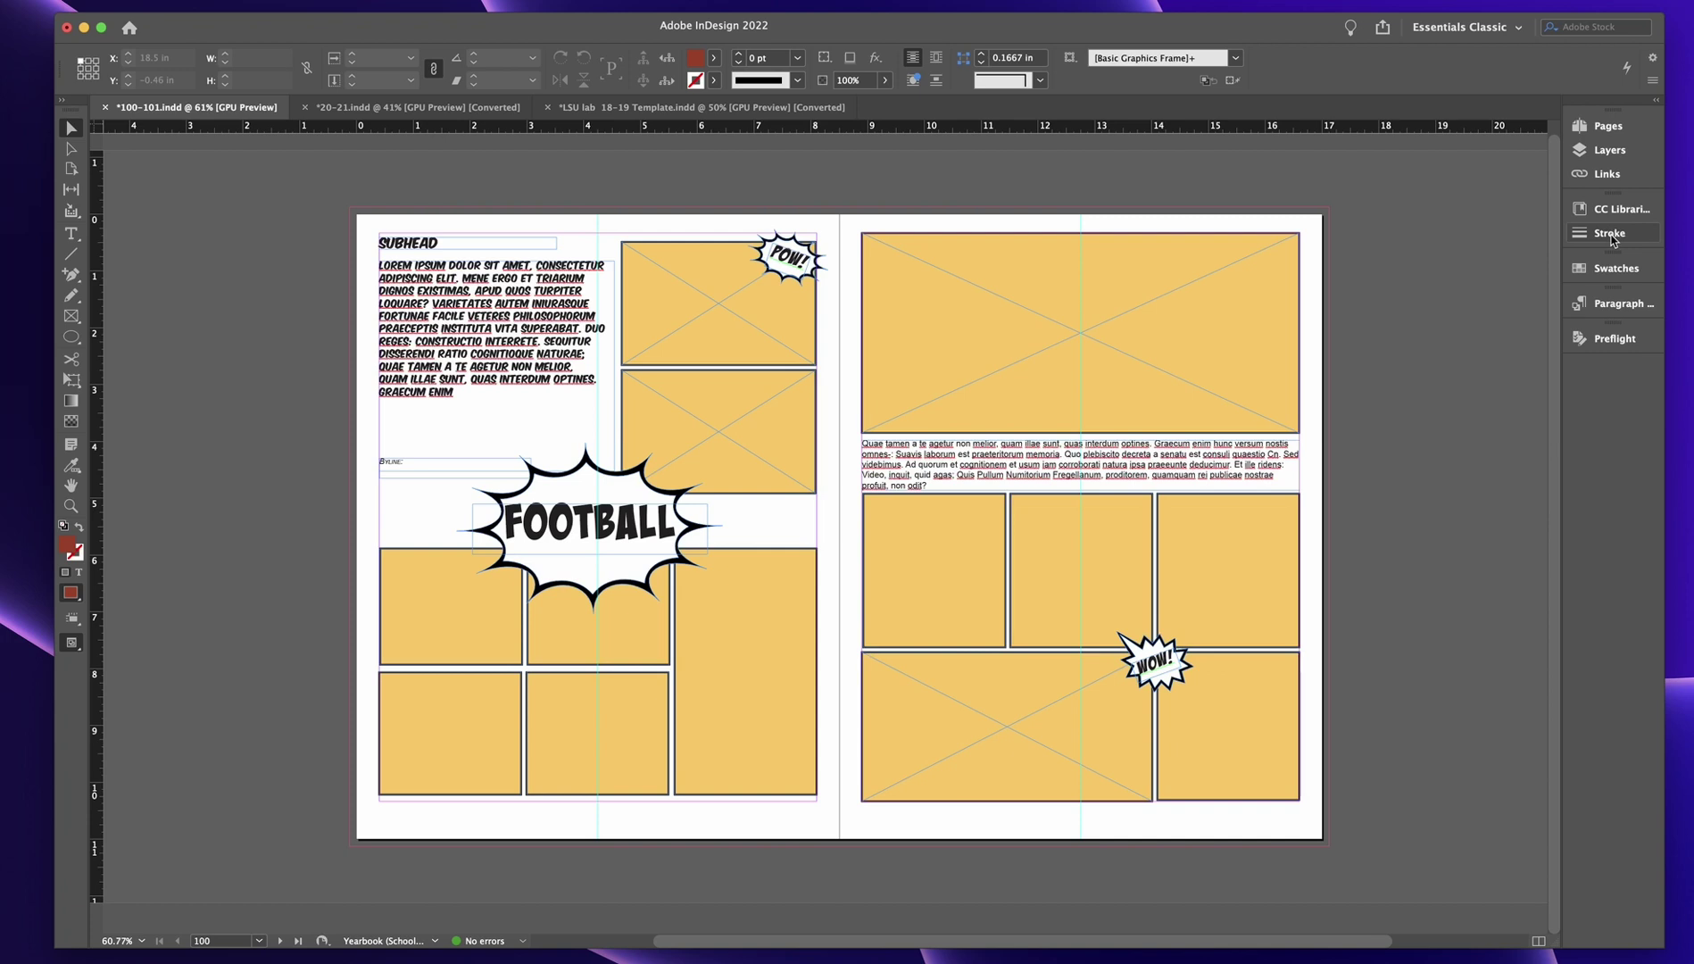
Step: Dock the Effects panel beneath Preflight and widen the dock to show full panel names
left_click(1612, 236)
left_click(1612, 235)
left_click(1610, 307)
left_click(1611, 306)
left_click(322, 0)
left_click(350, 189)
left_click_drag(564, 284, 1609, 352)
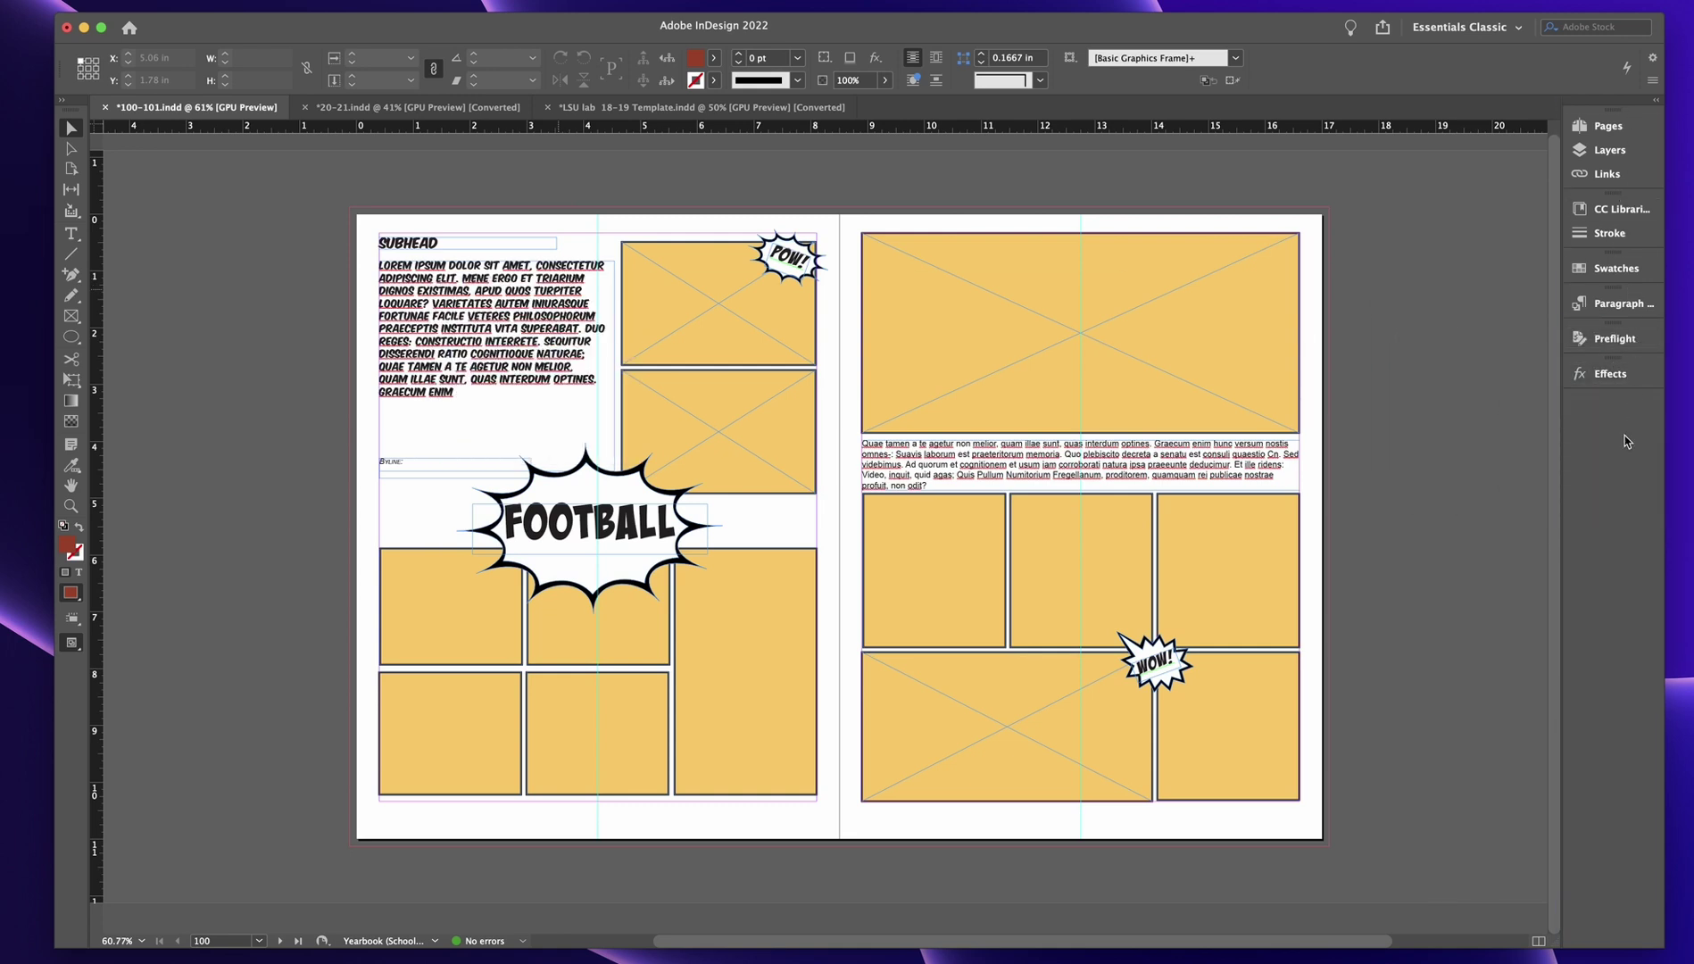
left_click_drag(1562, 416, 1551, 415)
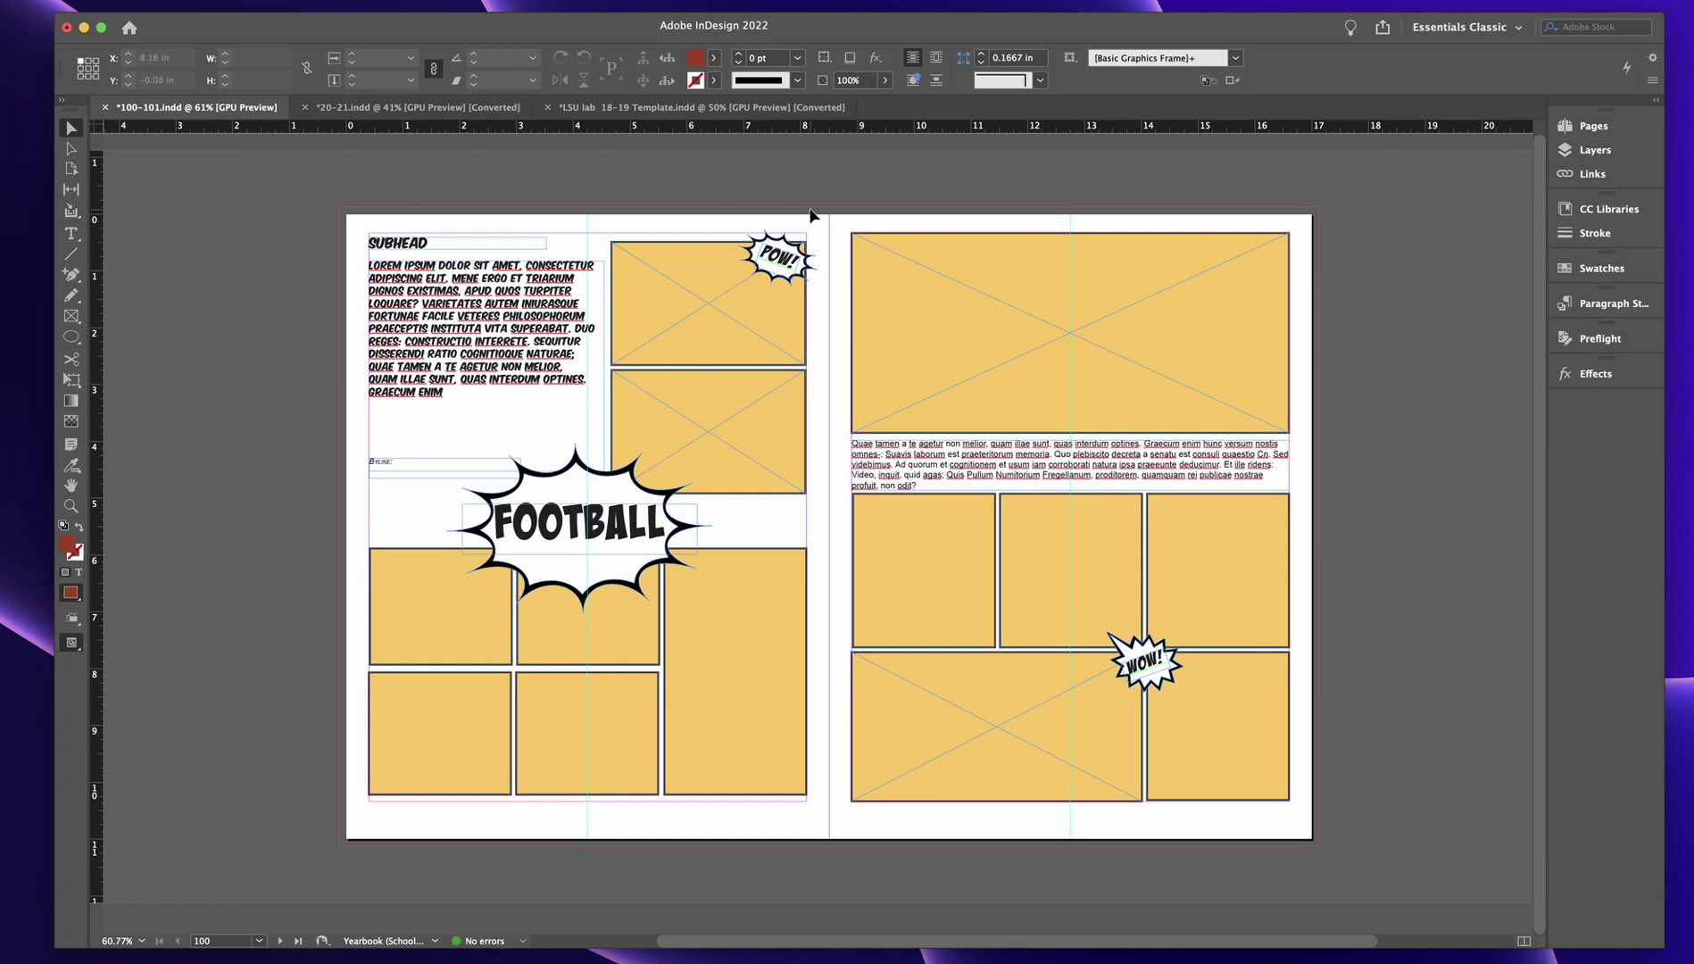
Step: Open the Scripts panel from Window > Utilities and dock its panel group
left_click(552, 287)
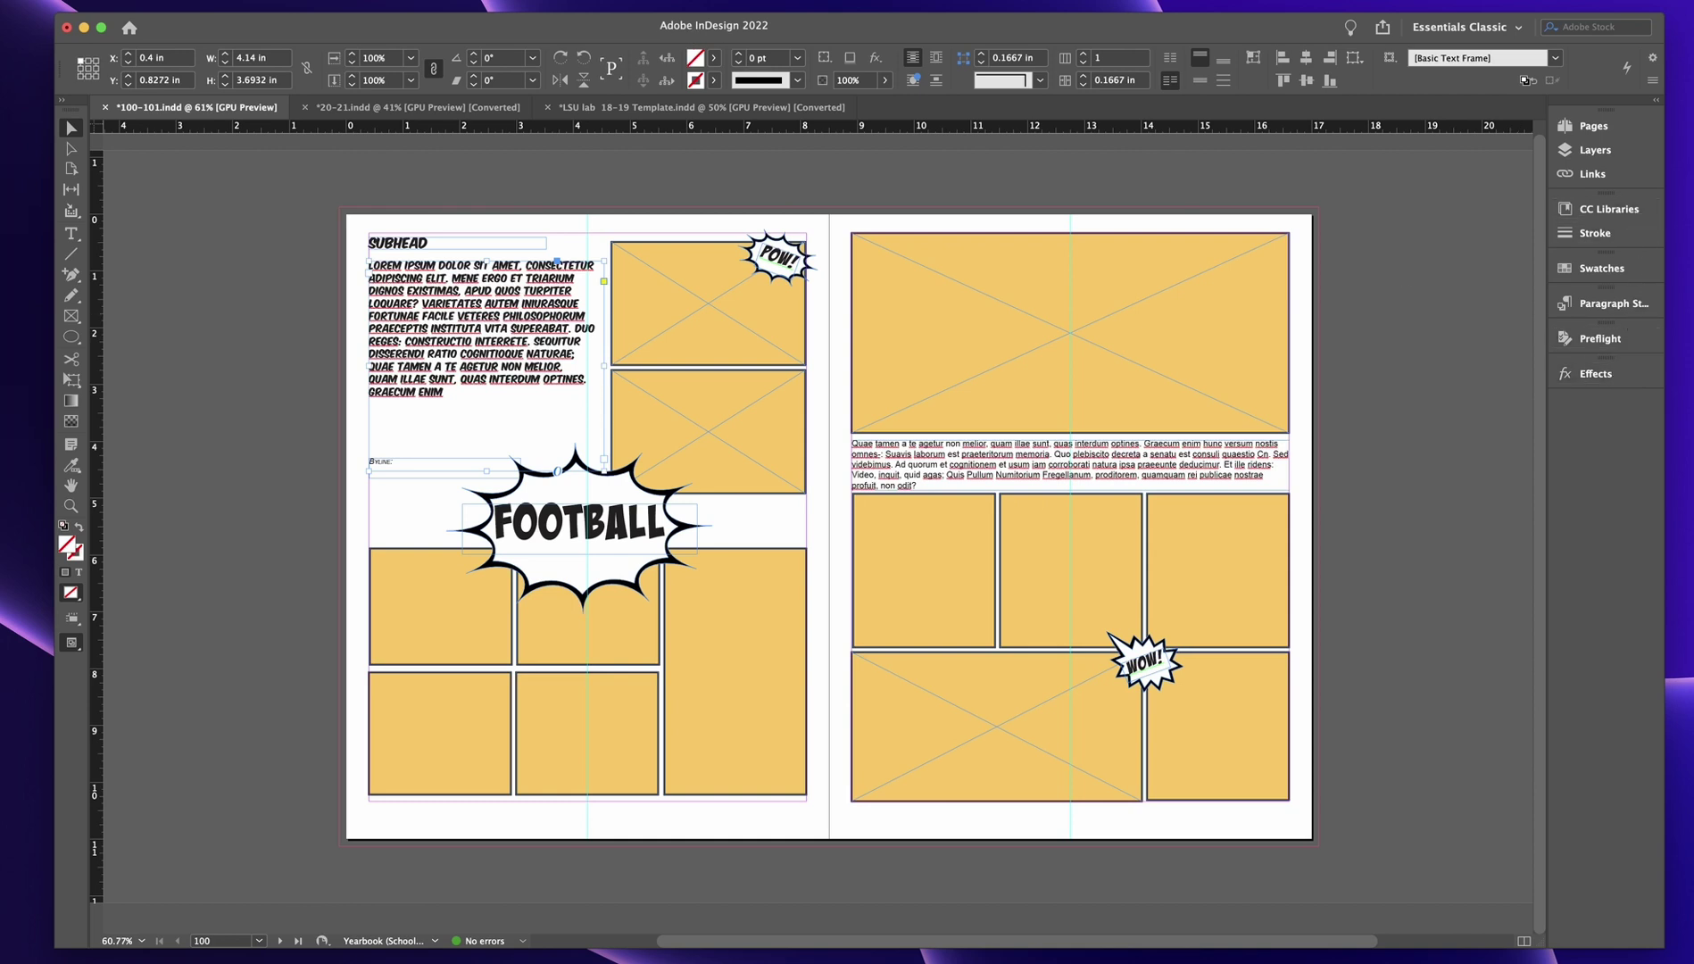
left_click(343, 2)
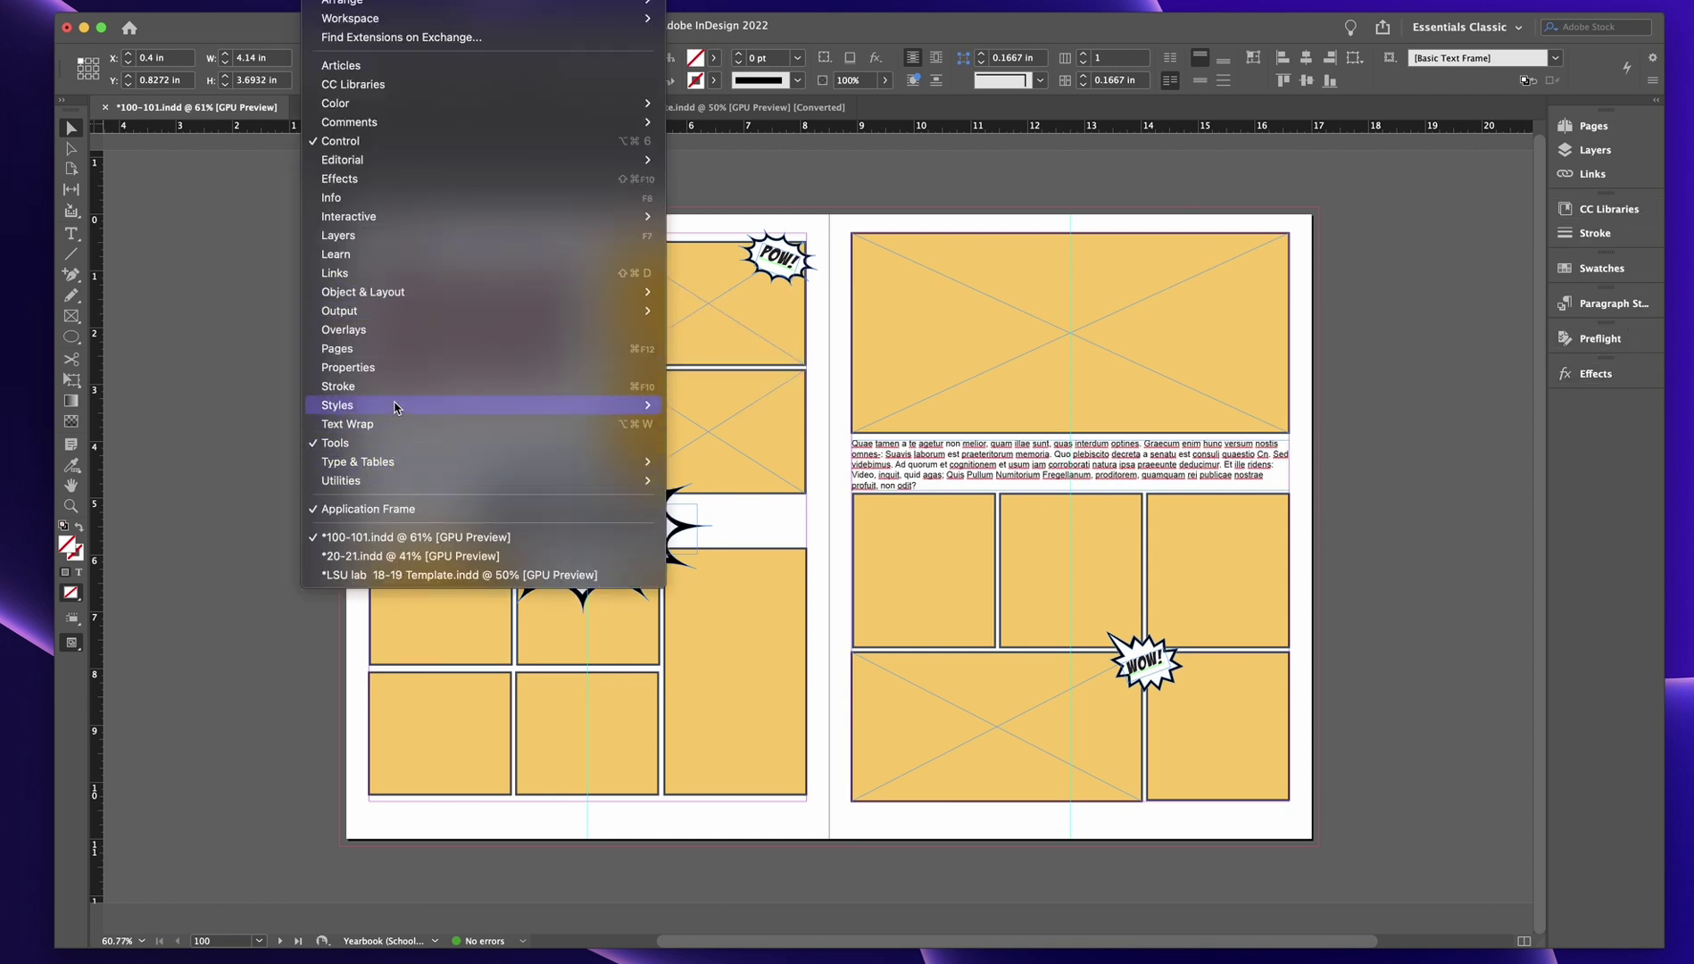
mouse_move(411, 484)
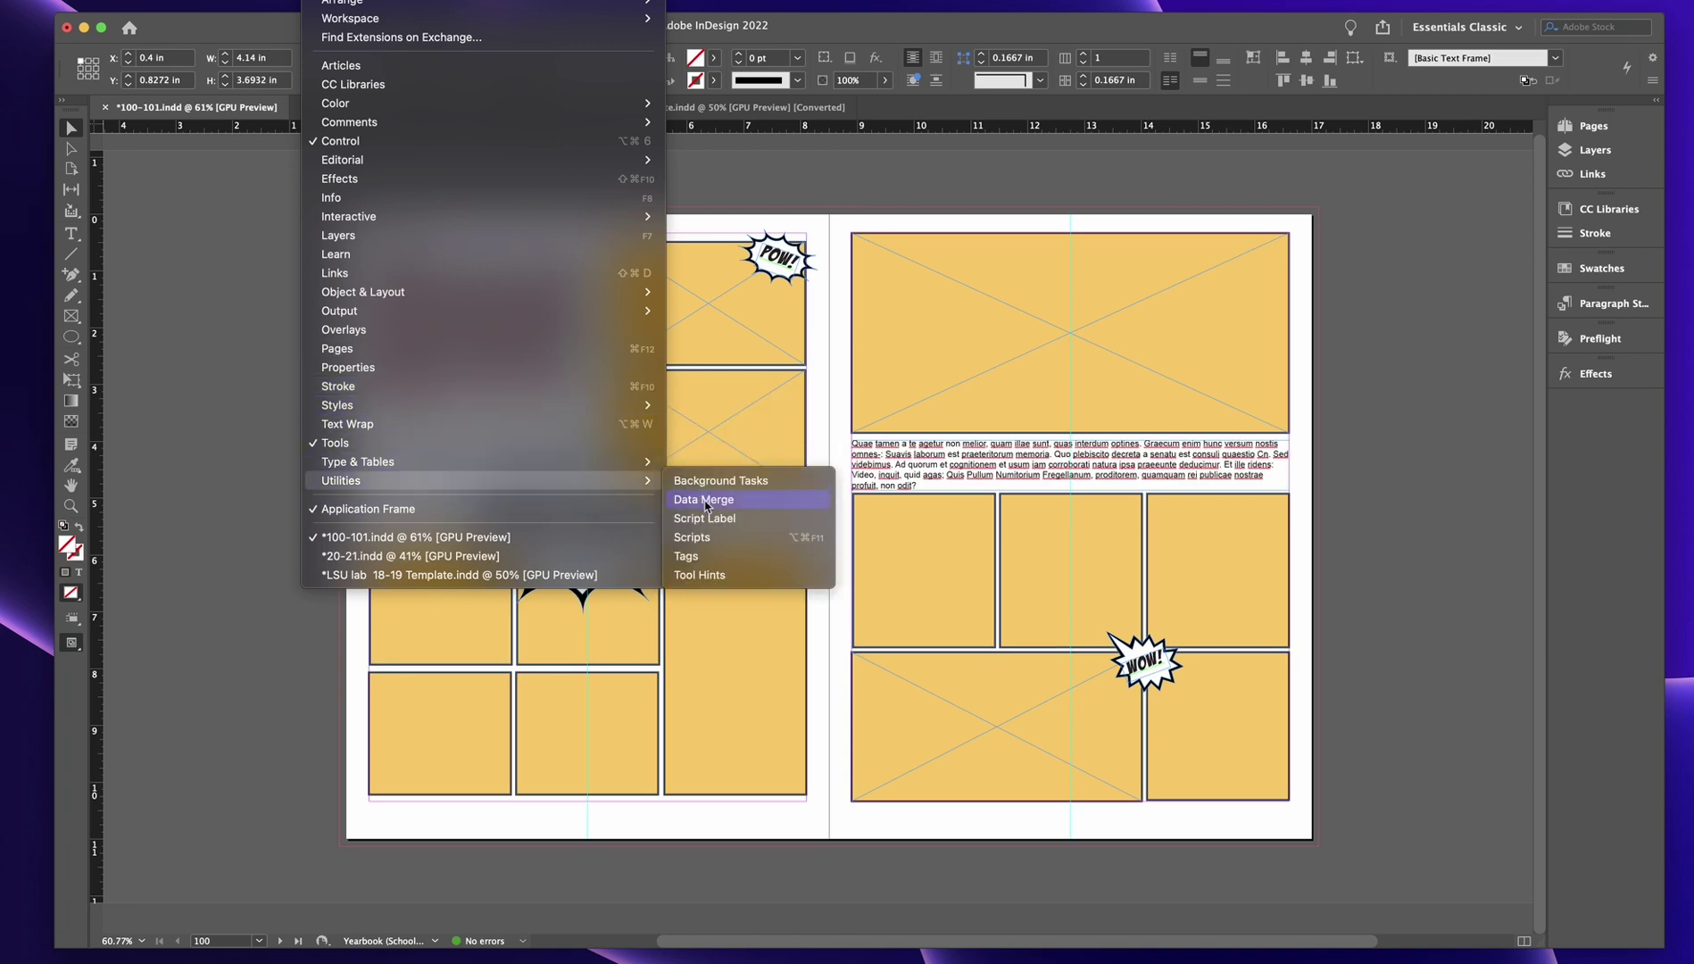
left_click(693, 537)
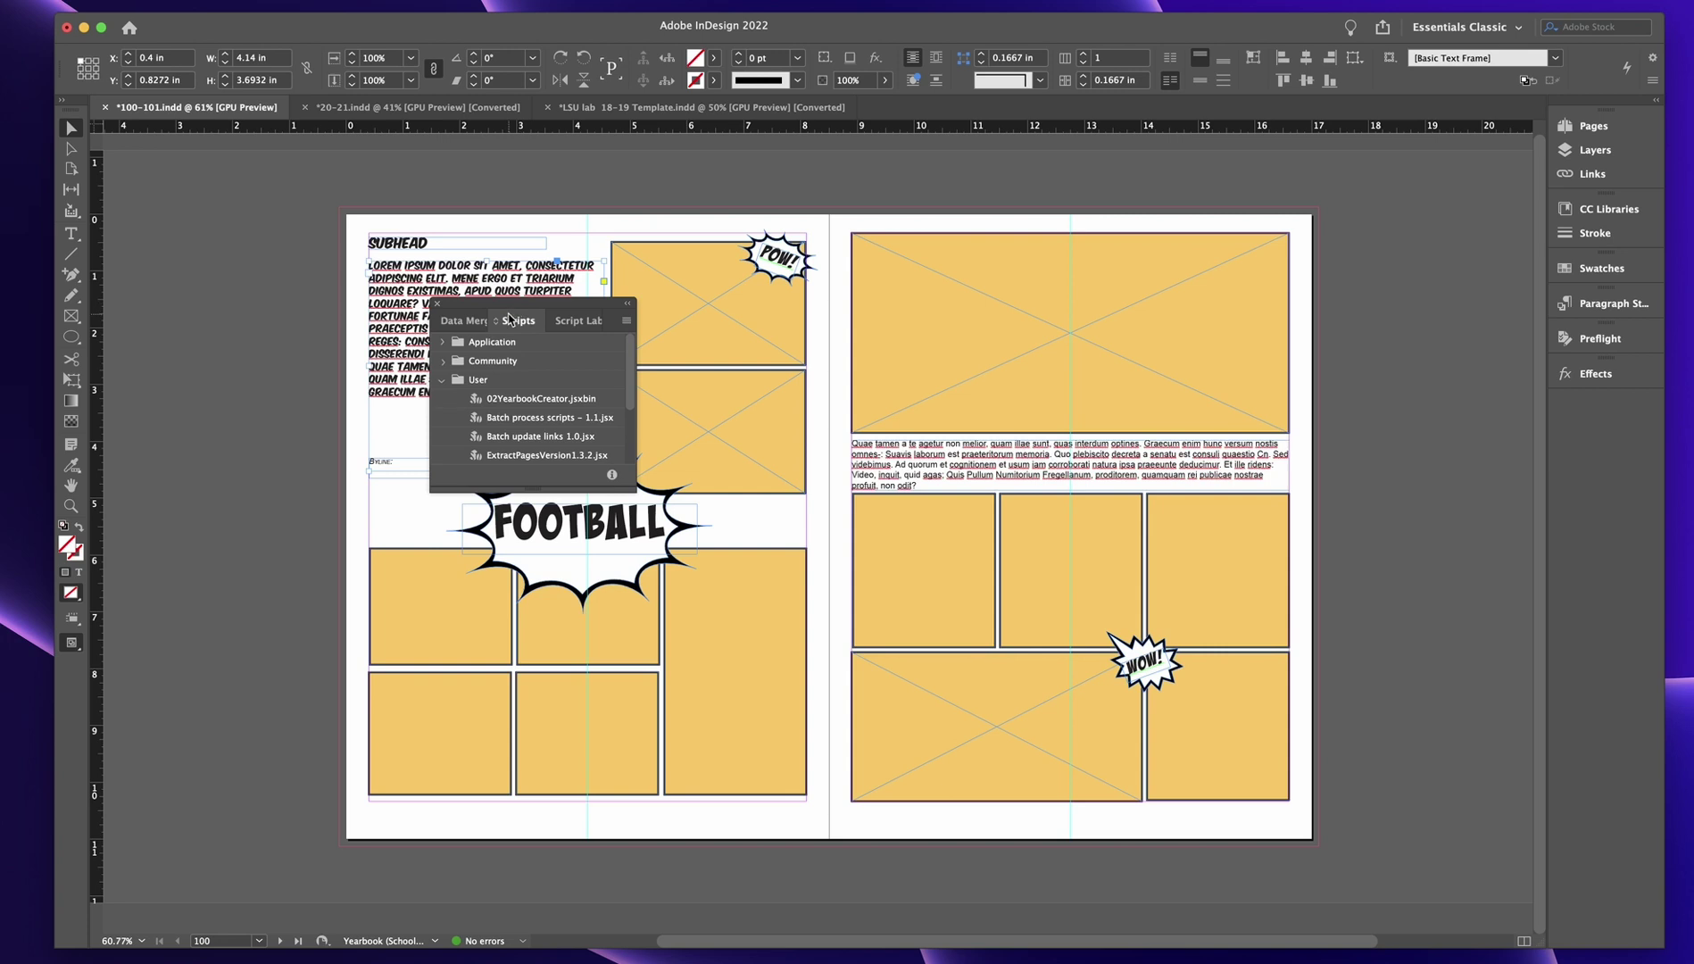
left_click_drag(484, 306, 1402, 411)
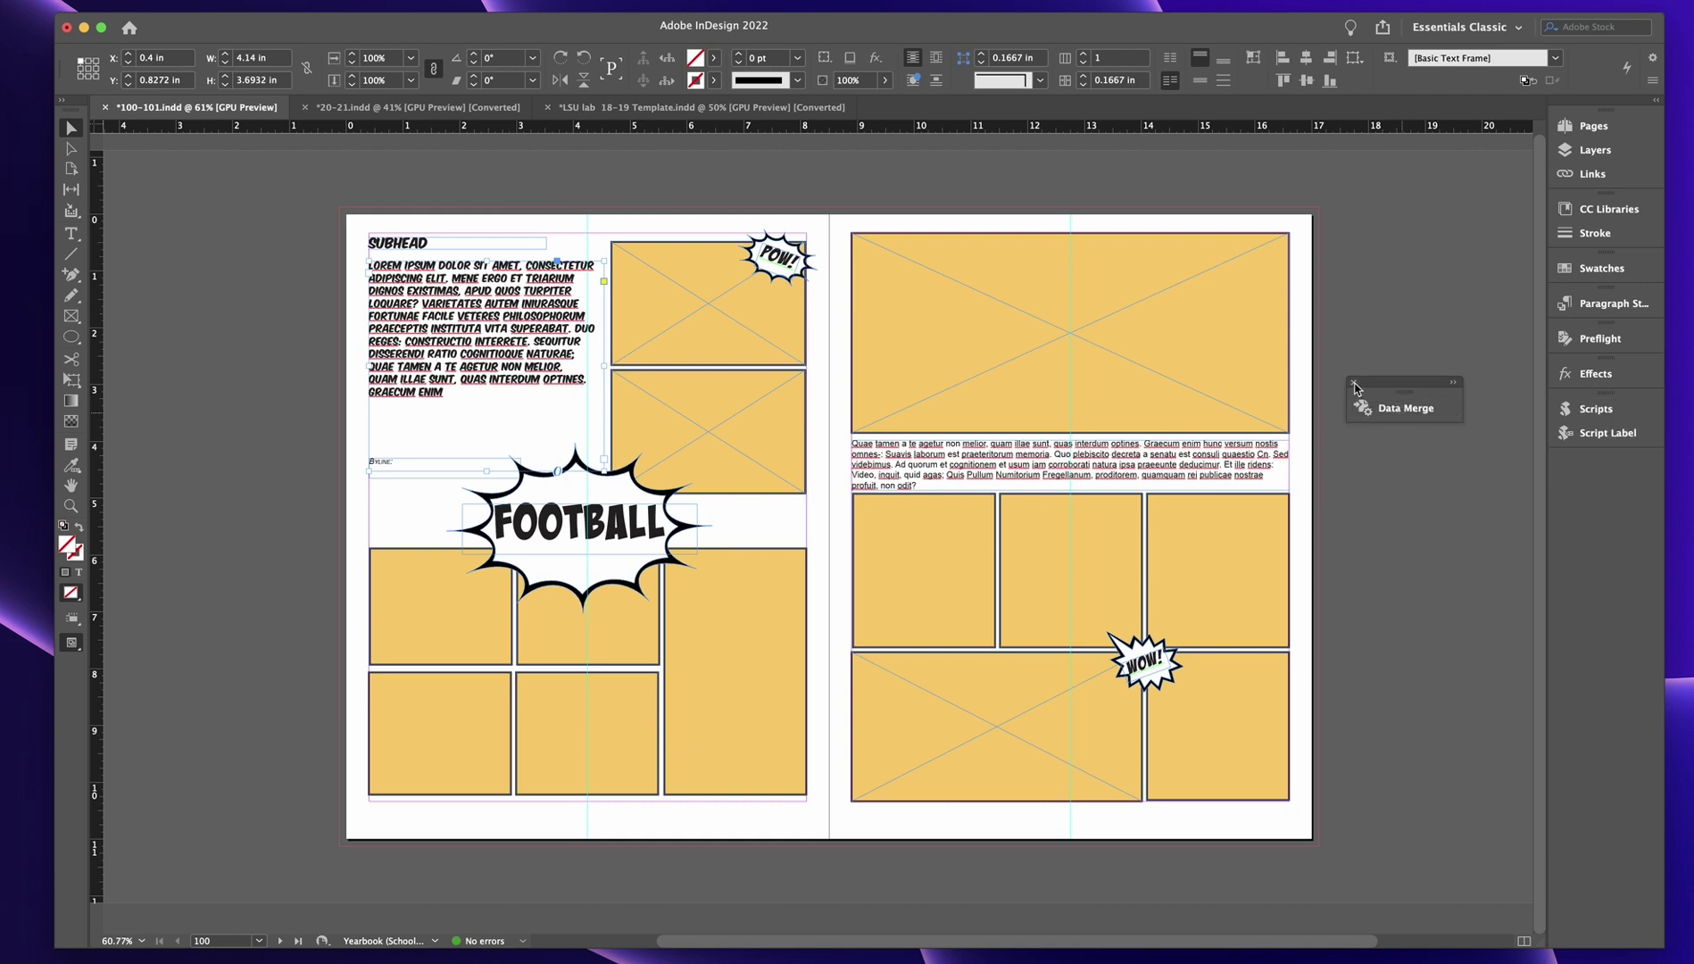
Step: Close Data Merge and Script Label, and enlarge Scripts to show all its folders
left_click(1354, 383)
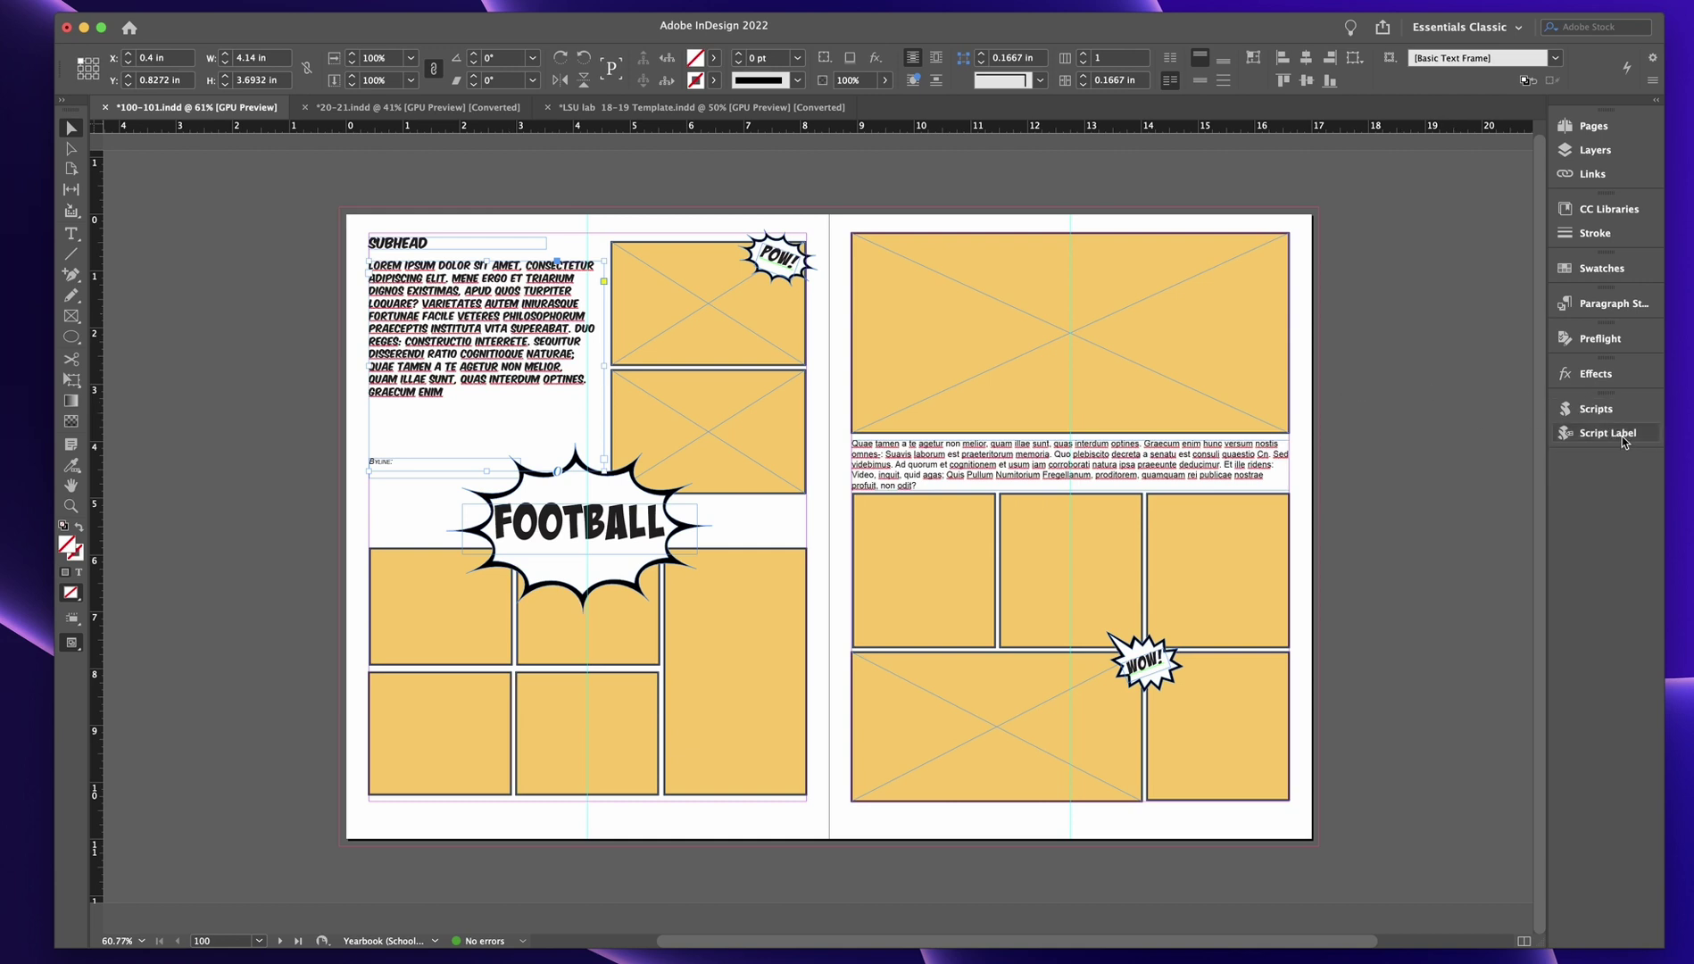
left_click_drag(1621, 435, 1408, 477)
left_click(1338, 444)
left_click(1595, 408)
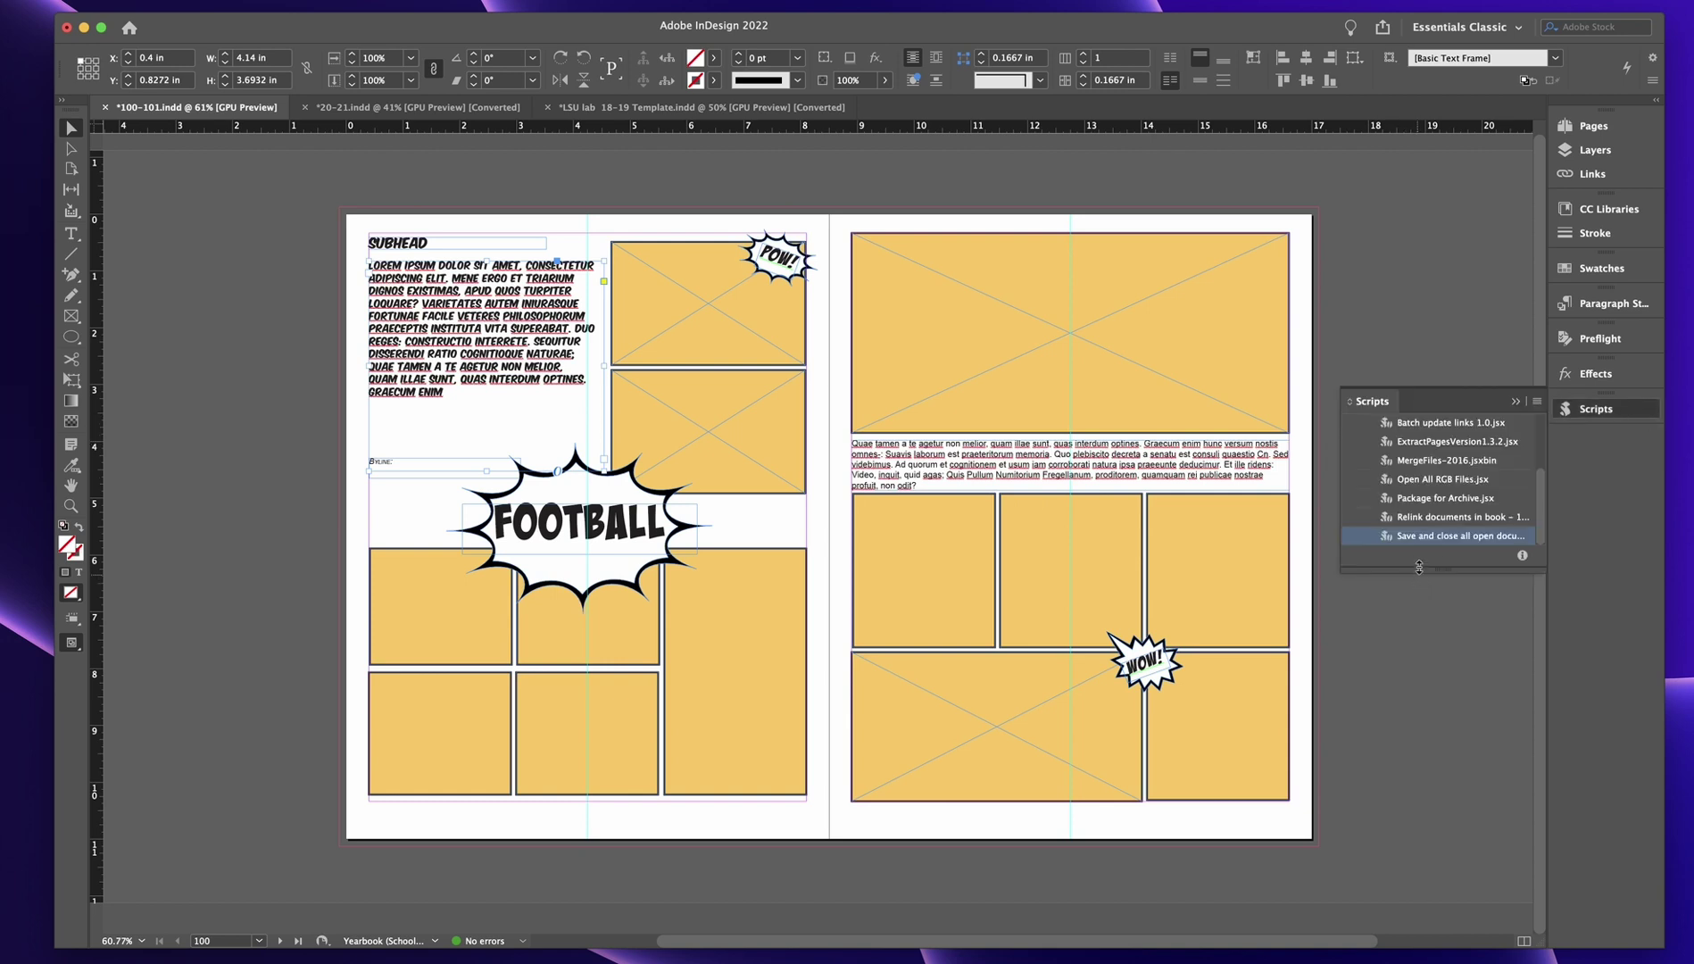
left_click_drag(1418, 568, 1412, 750)
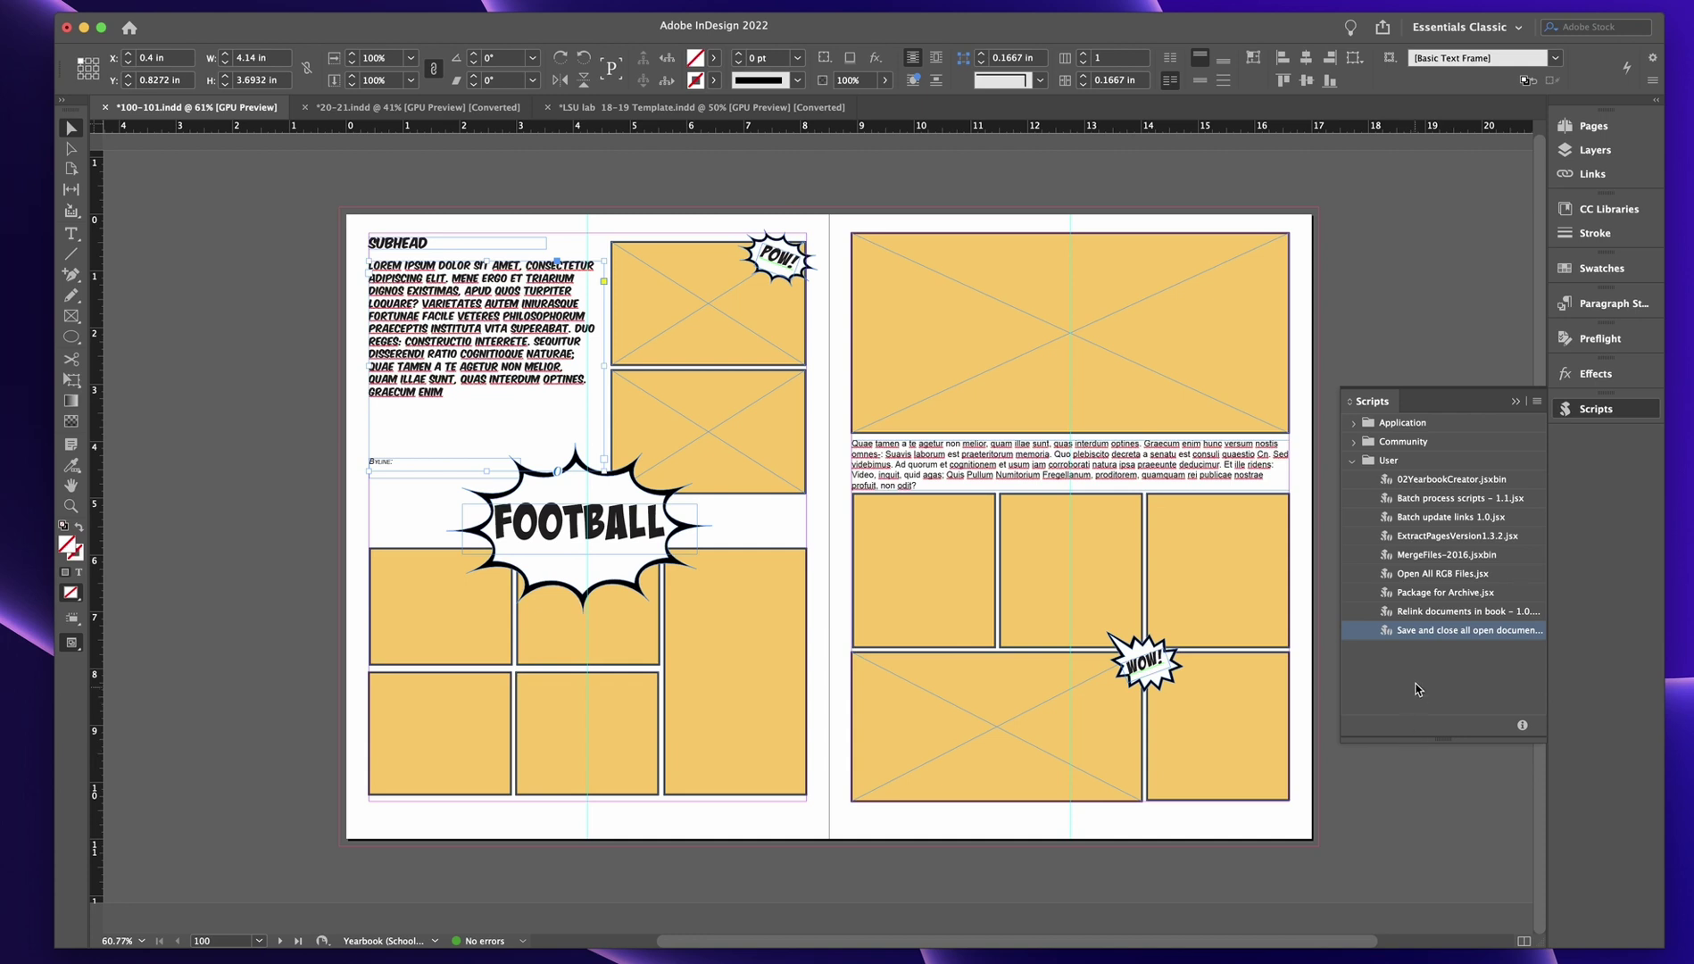
left_click(1405, 276)
left_click(1515, 399)
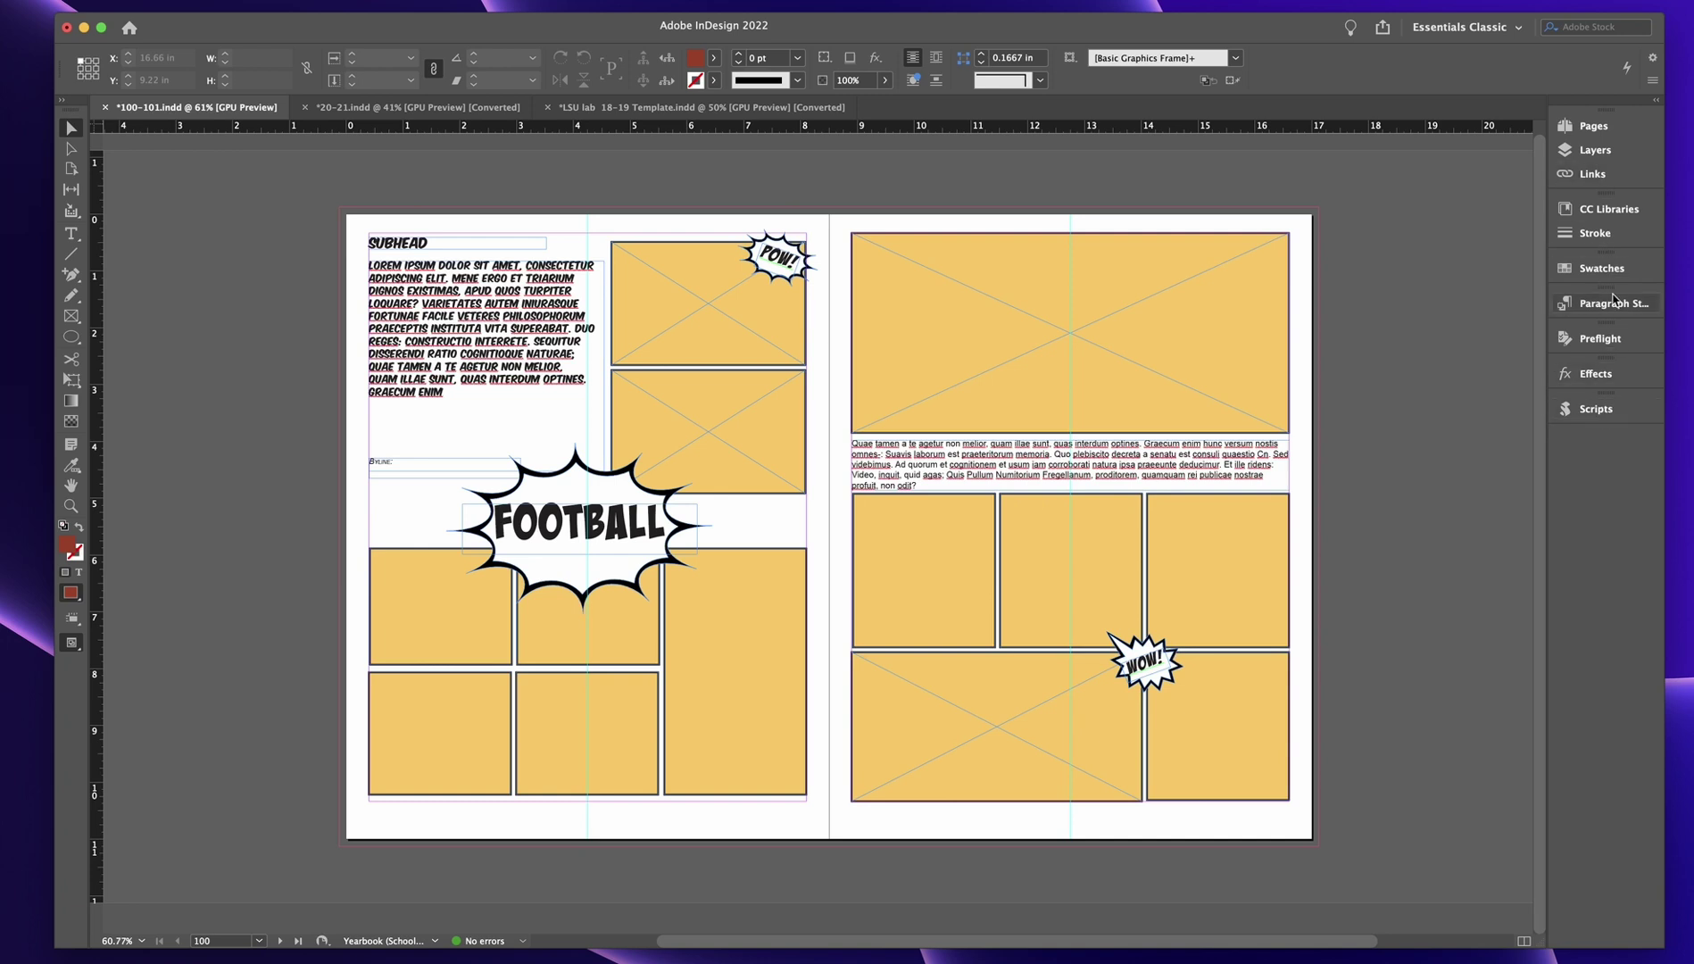
Step: Create workspace 'Sample 2' with Panel Locations and Menu Customization checked
left_click(1515, 29)
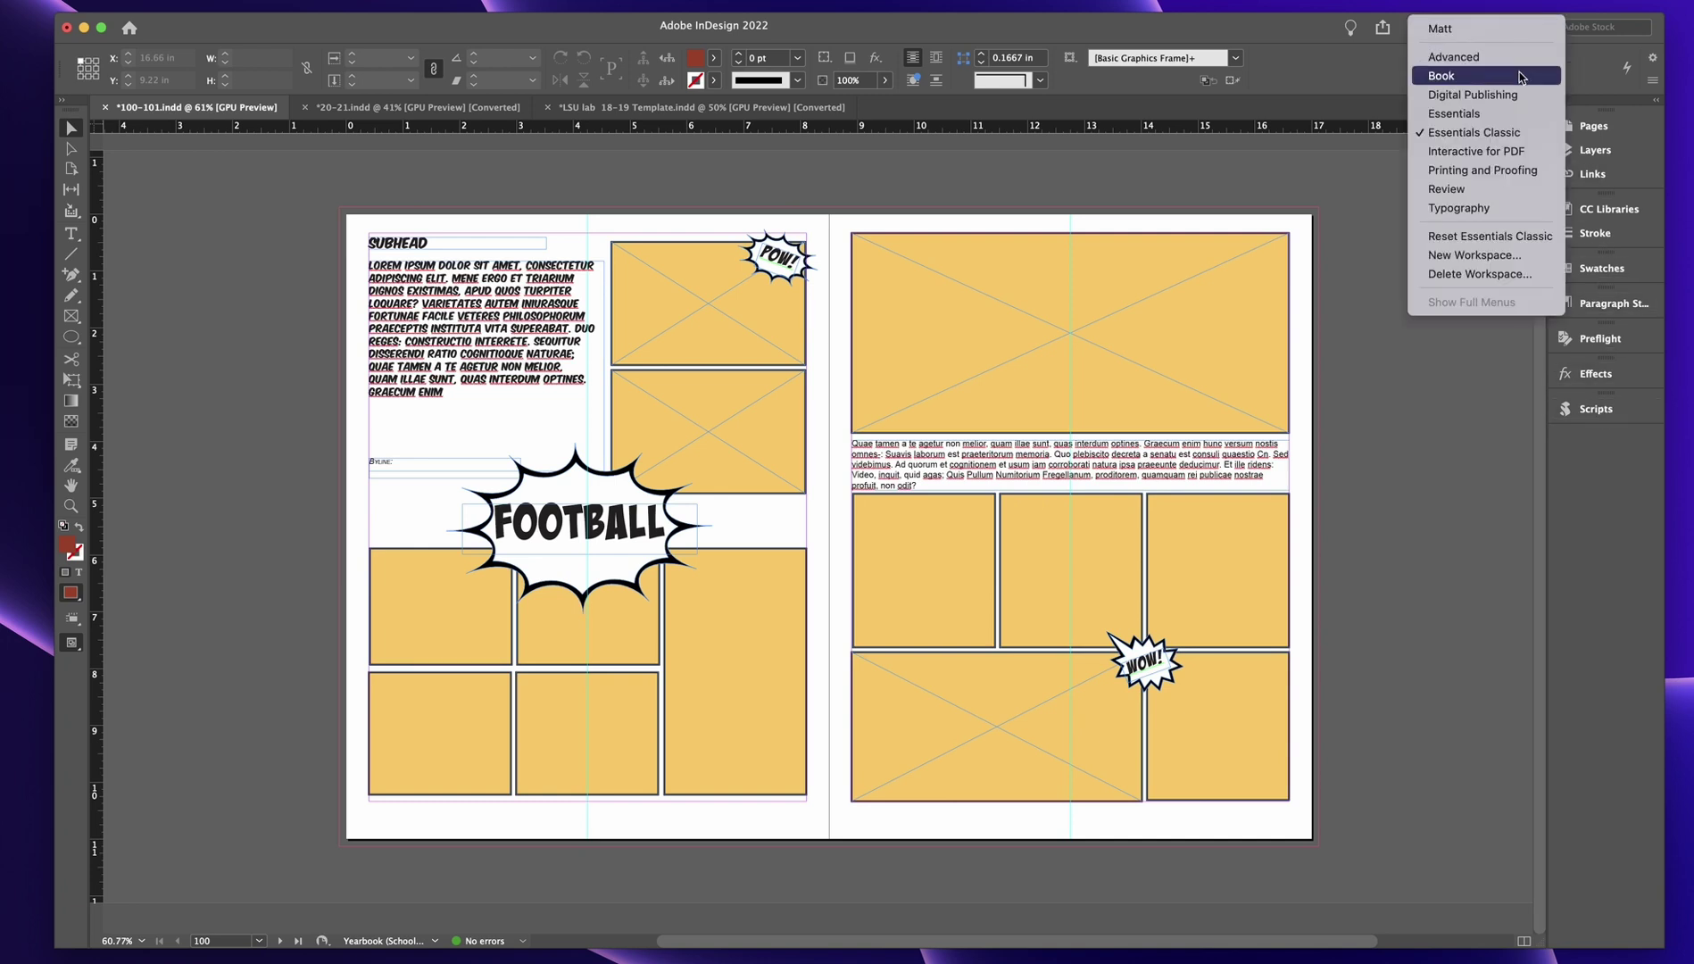
left_click(1492, 259)
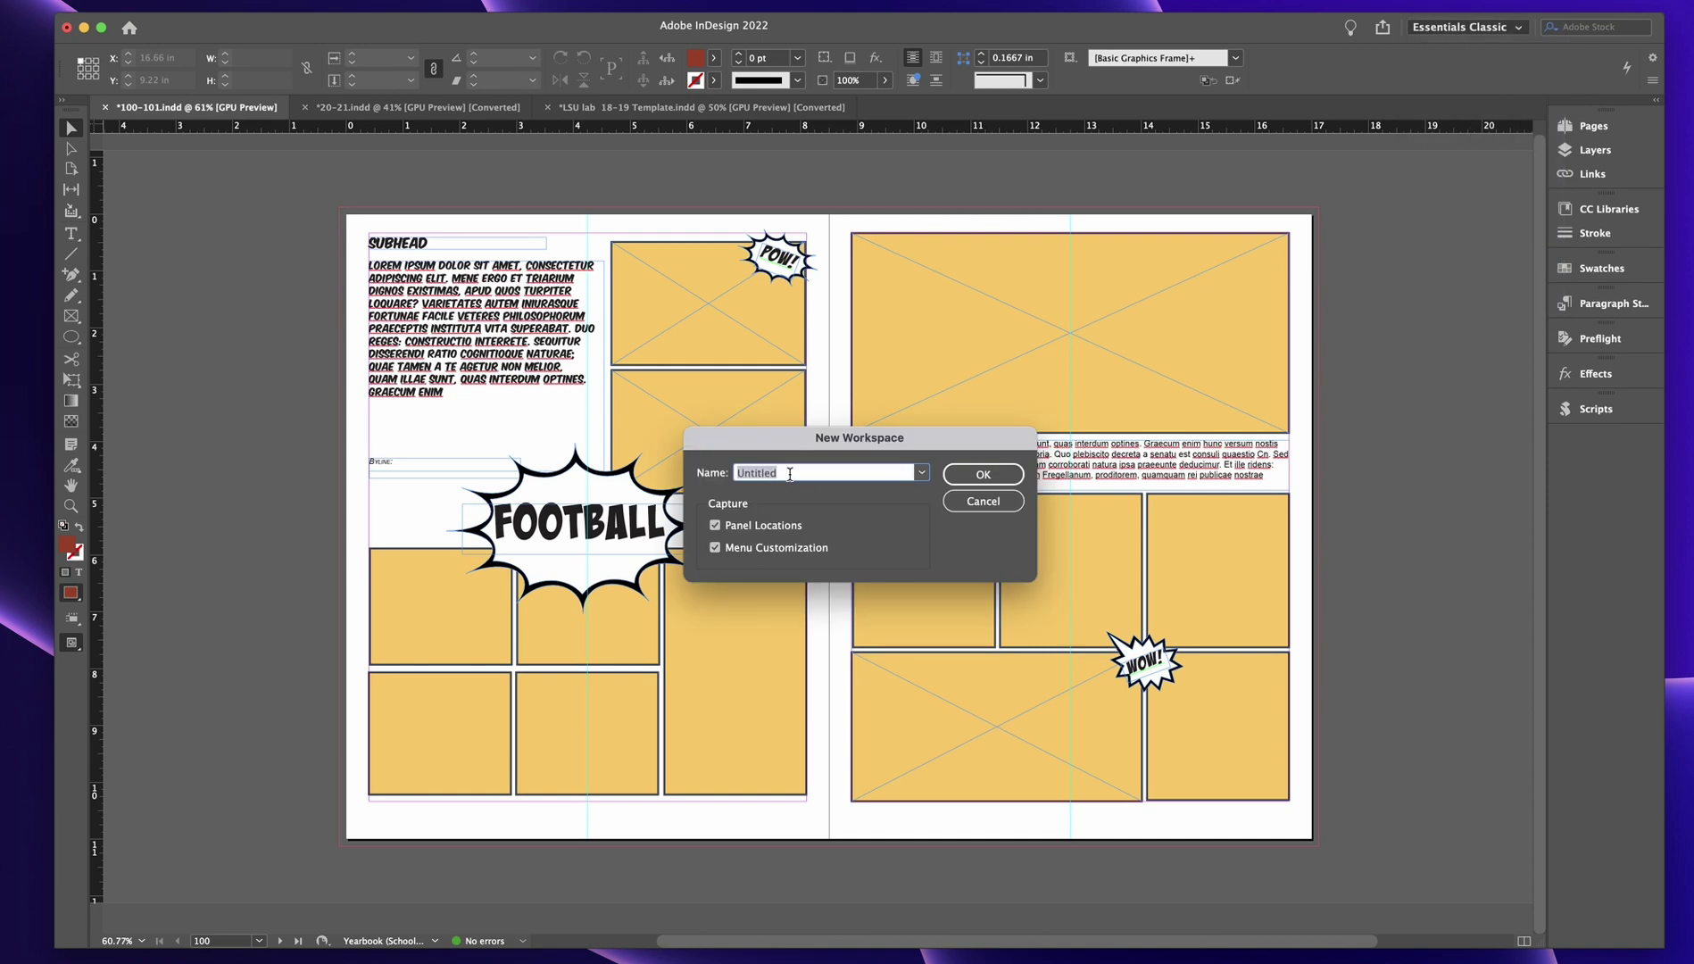
type("Sample 2")
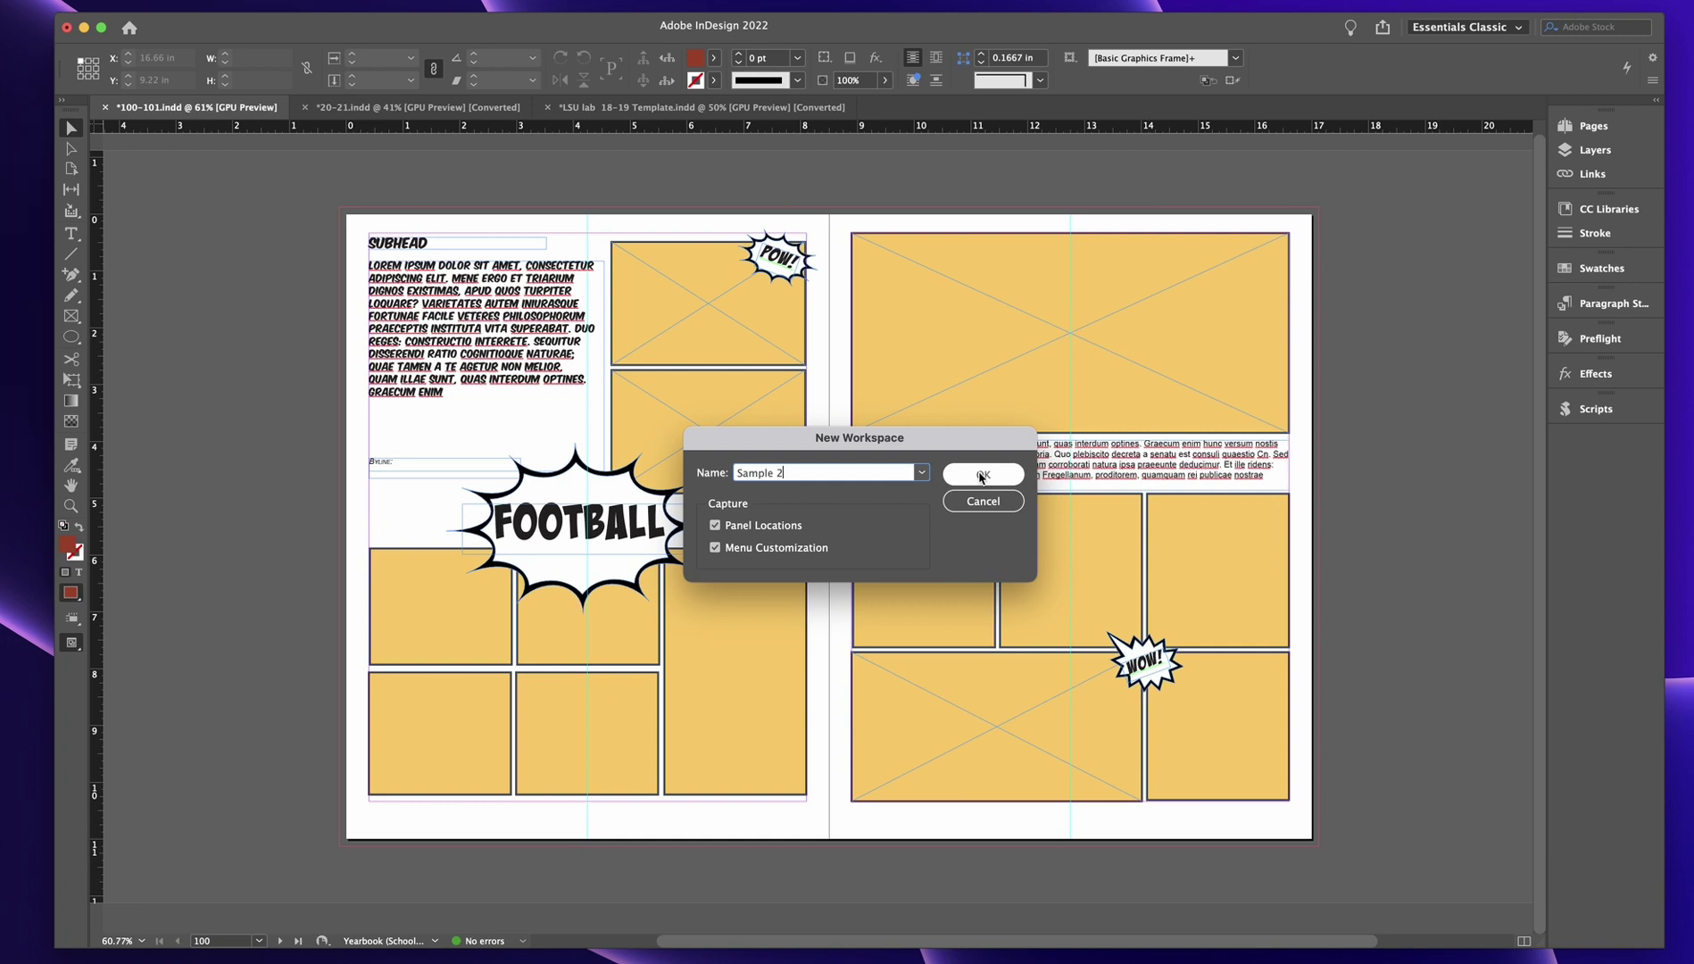
left_click(982, 475)
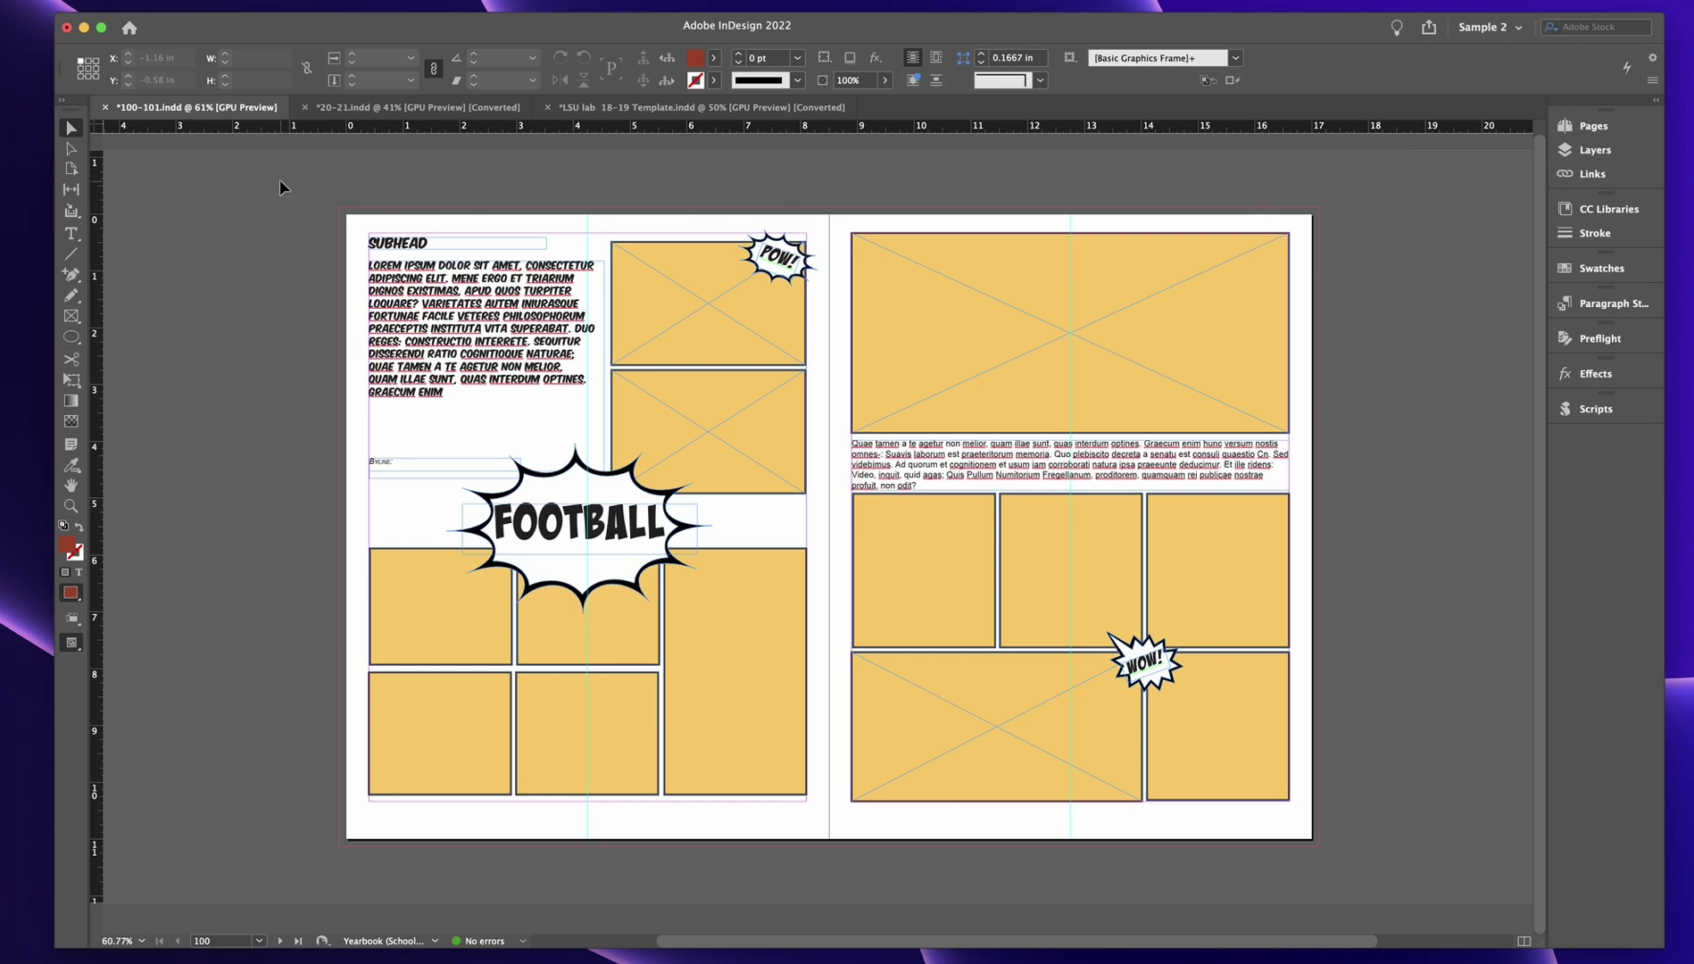
Step: Add a vertical guide at 4.875 in, then hide the rulers
key("super+r")
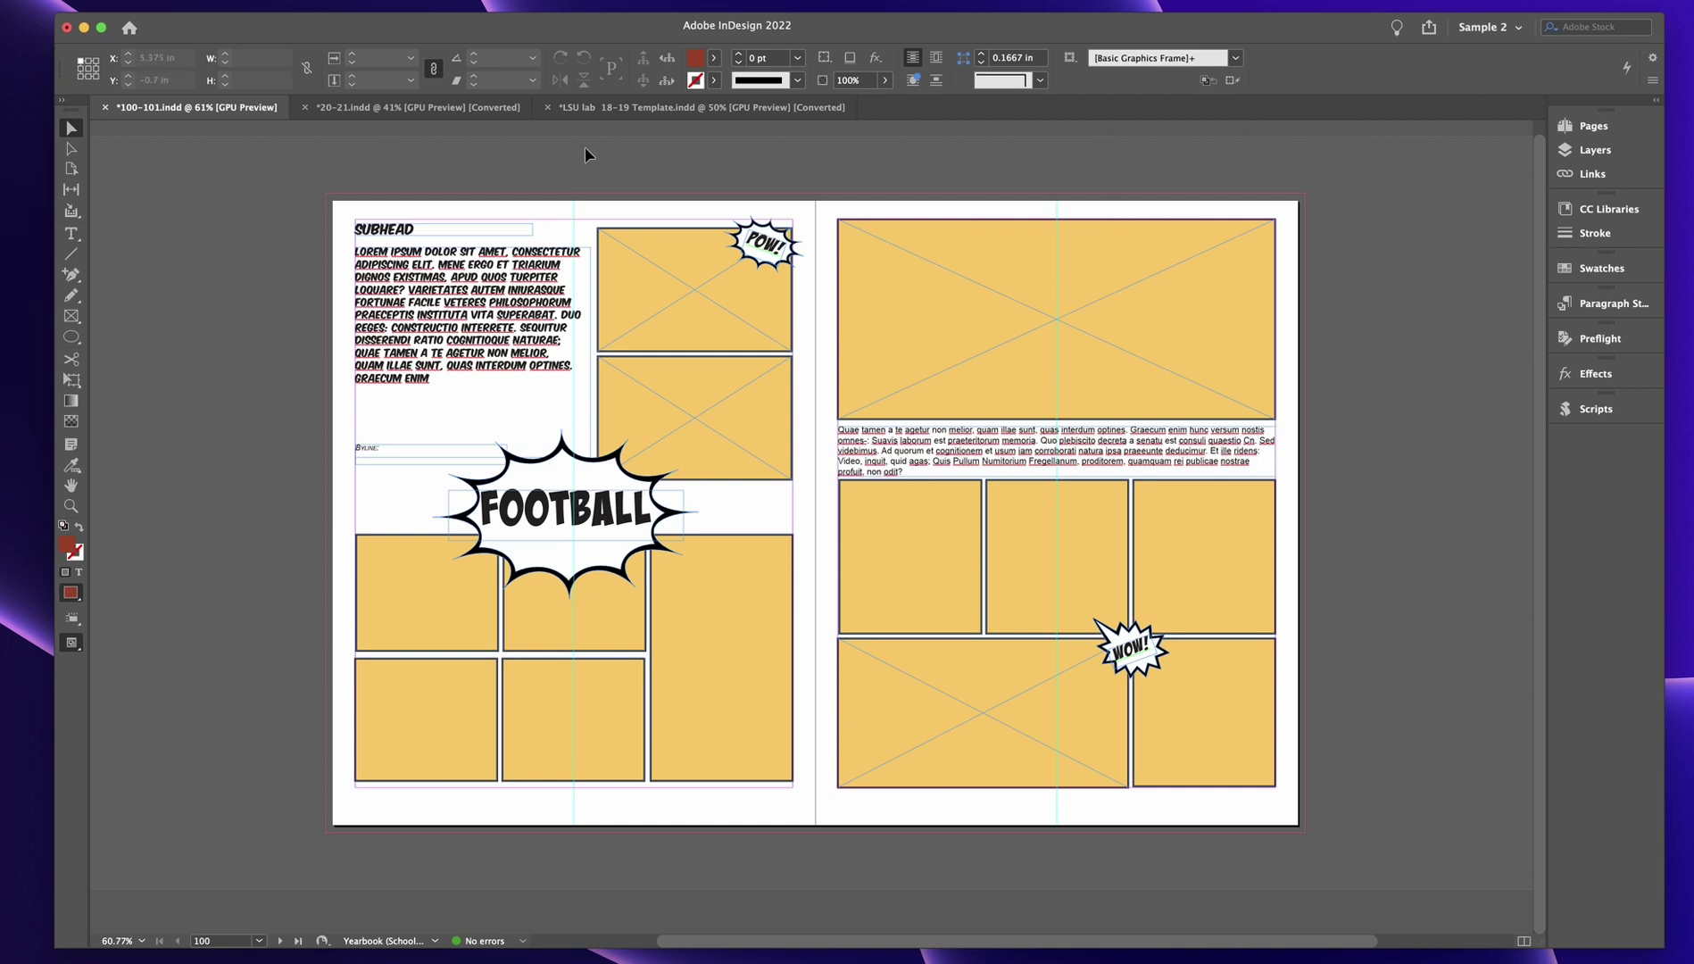
key("super+r")
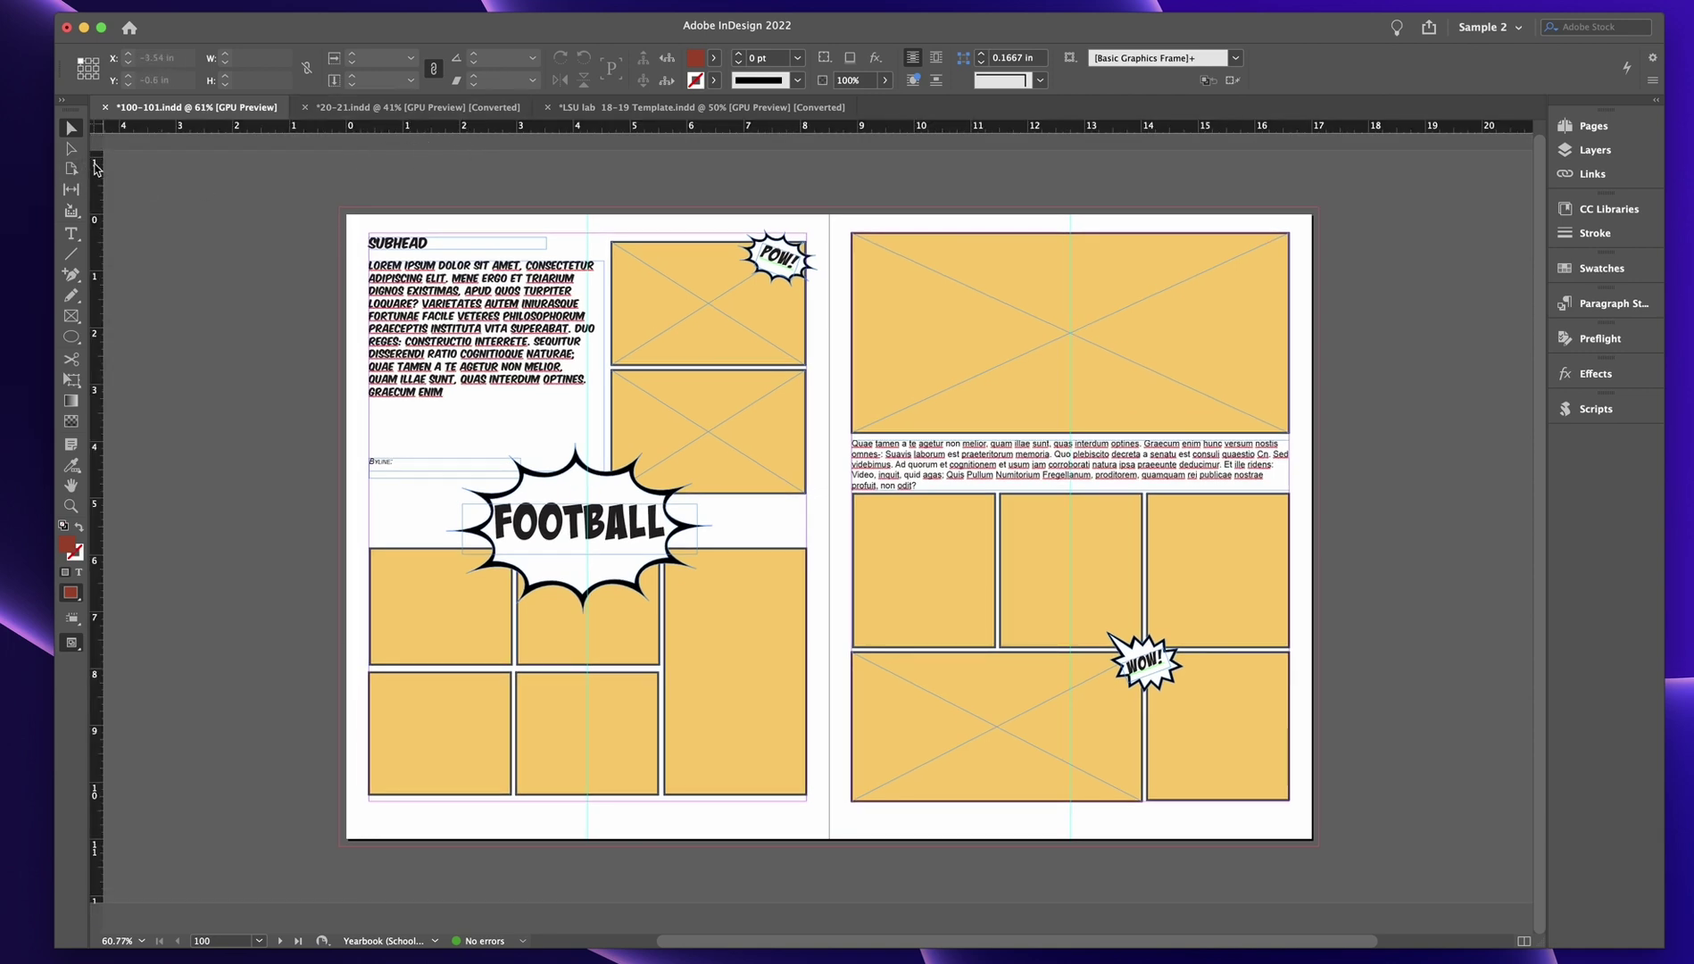
left_click_drag(96, 170, 182, 426)
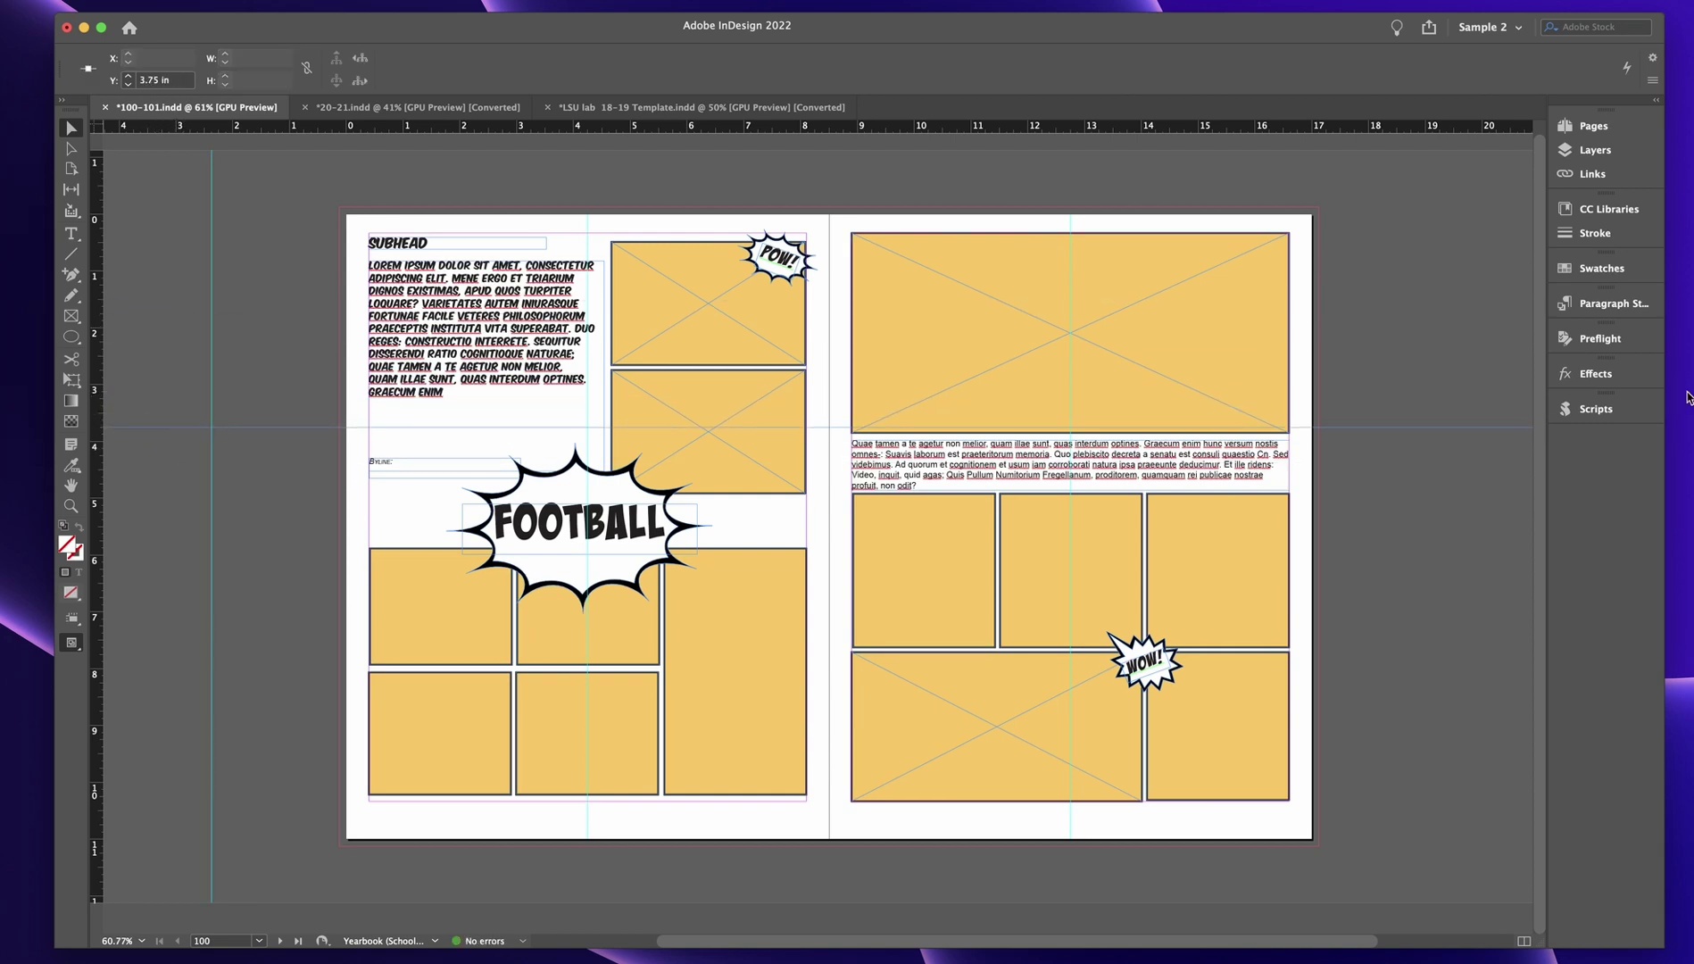
left_click(293, 496)
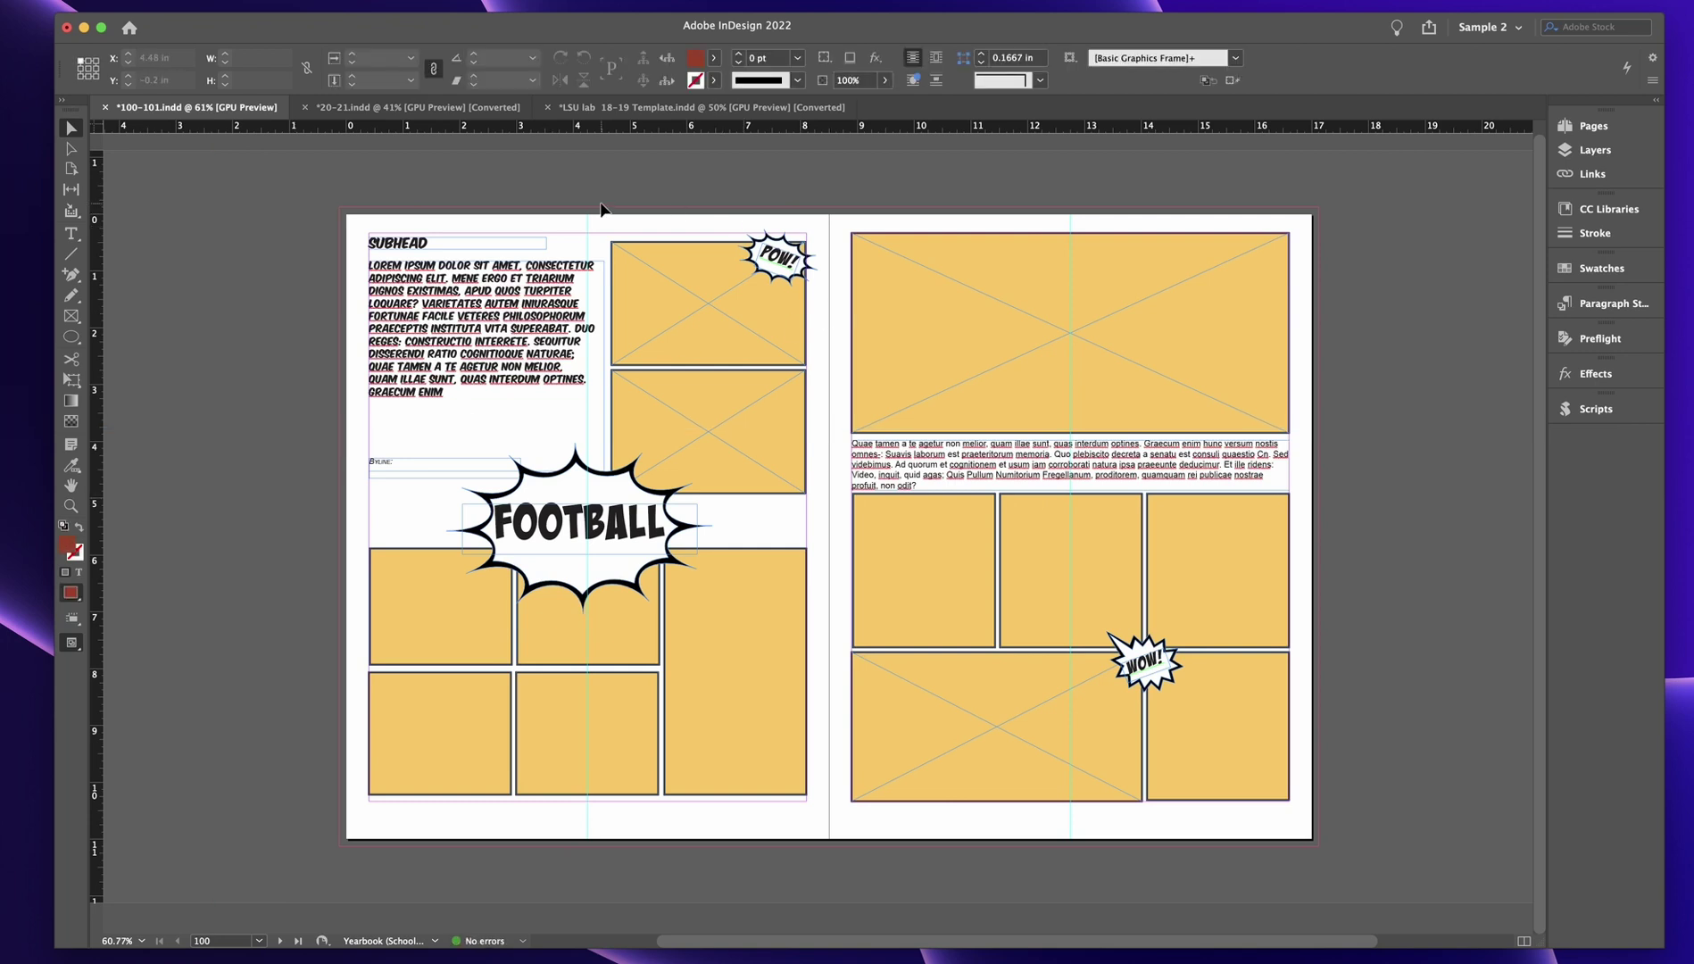
key("super+r")
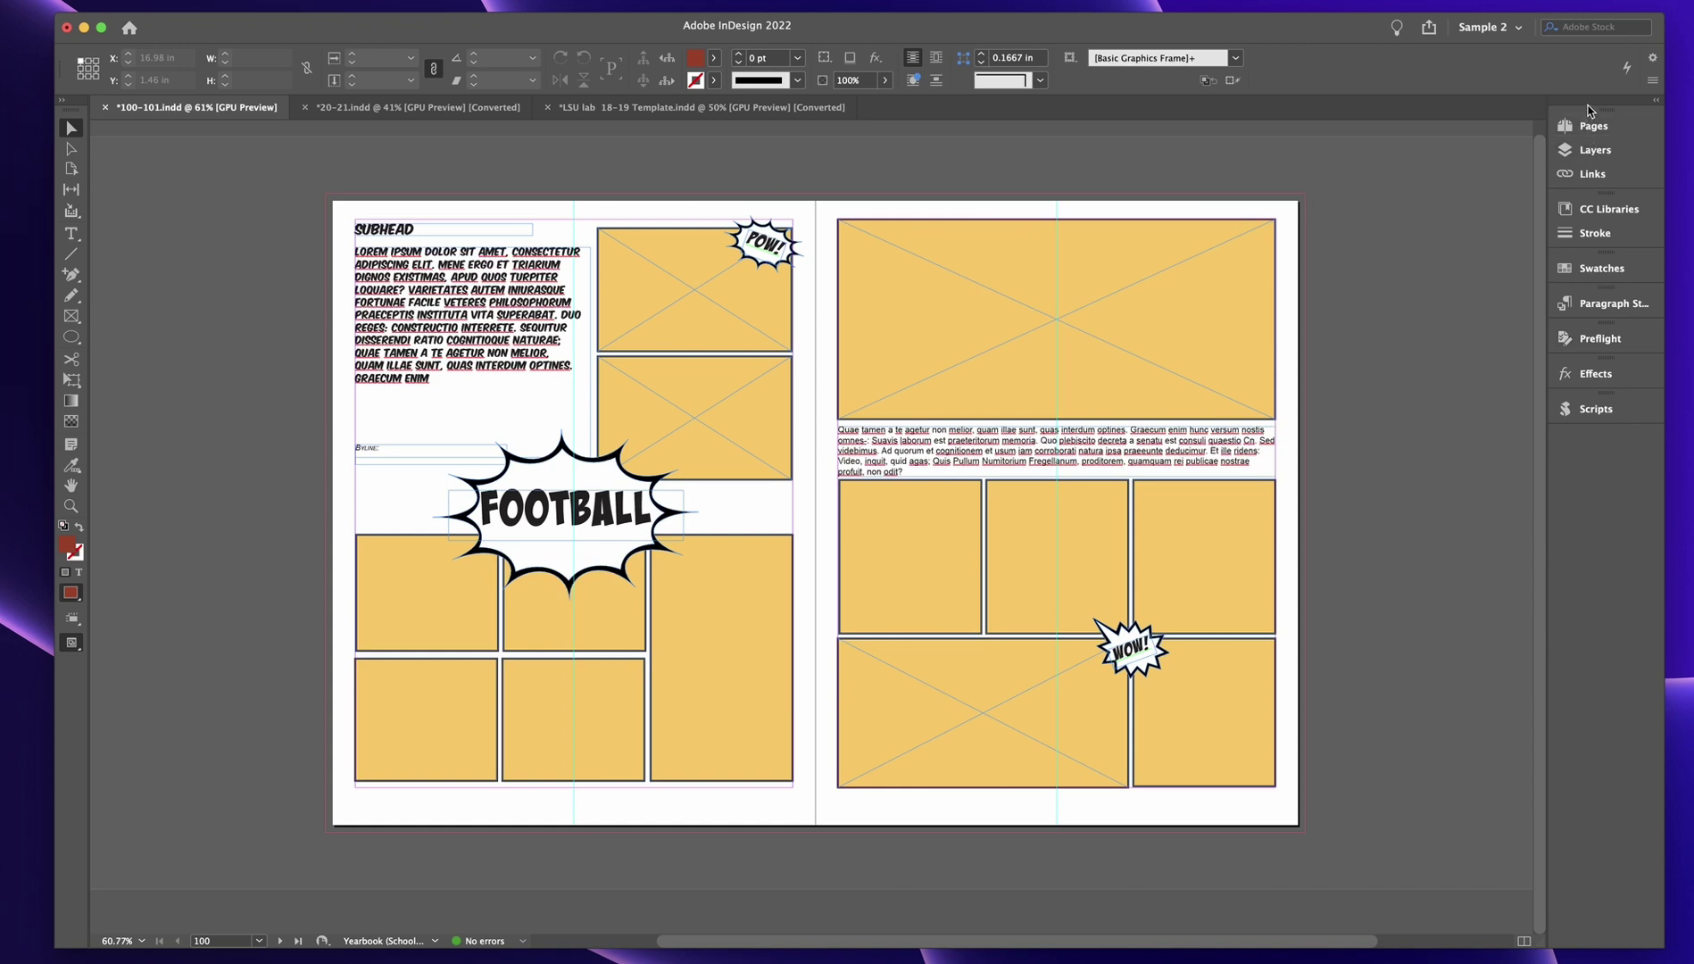
Step: Remove the Pages/Layers/Links and CC Libraries/Stroke panel groups from the dock
left_click_drag(1588, 111, 1397, 145)
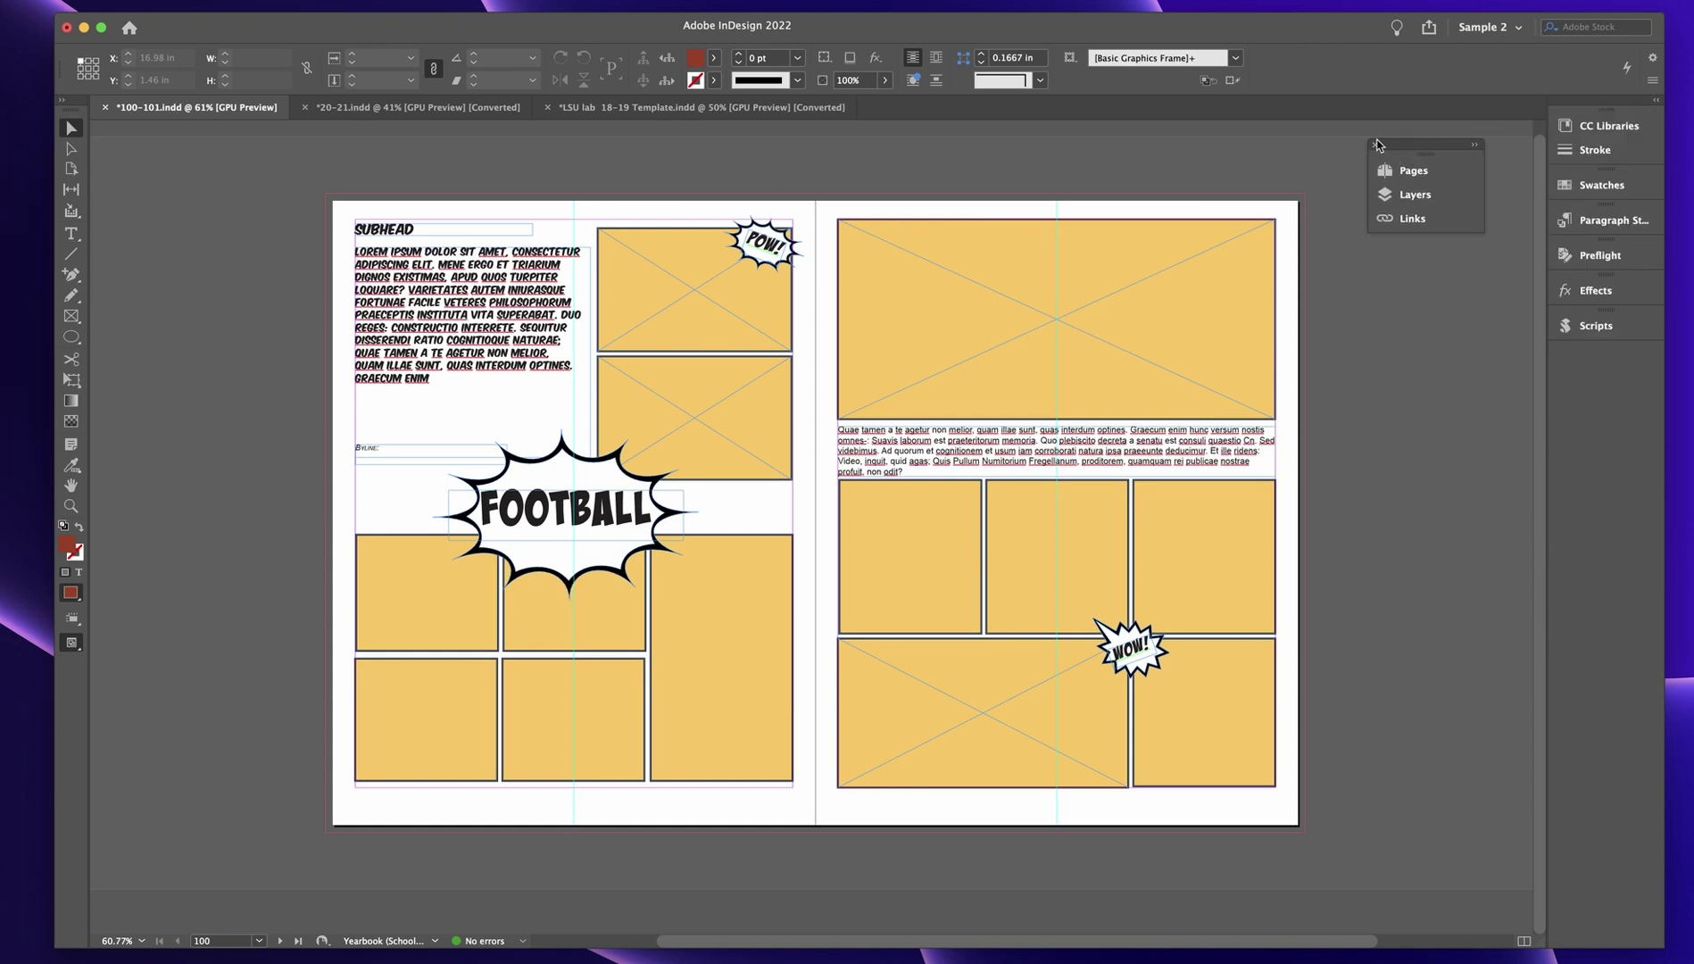
left_click(1376, 148)
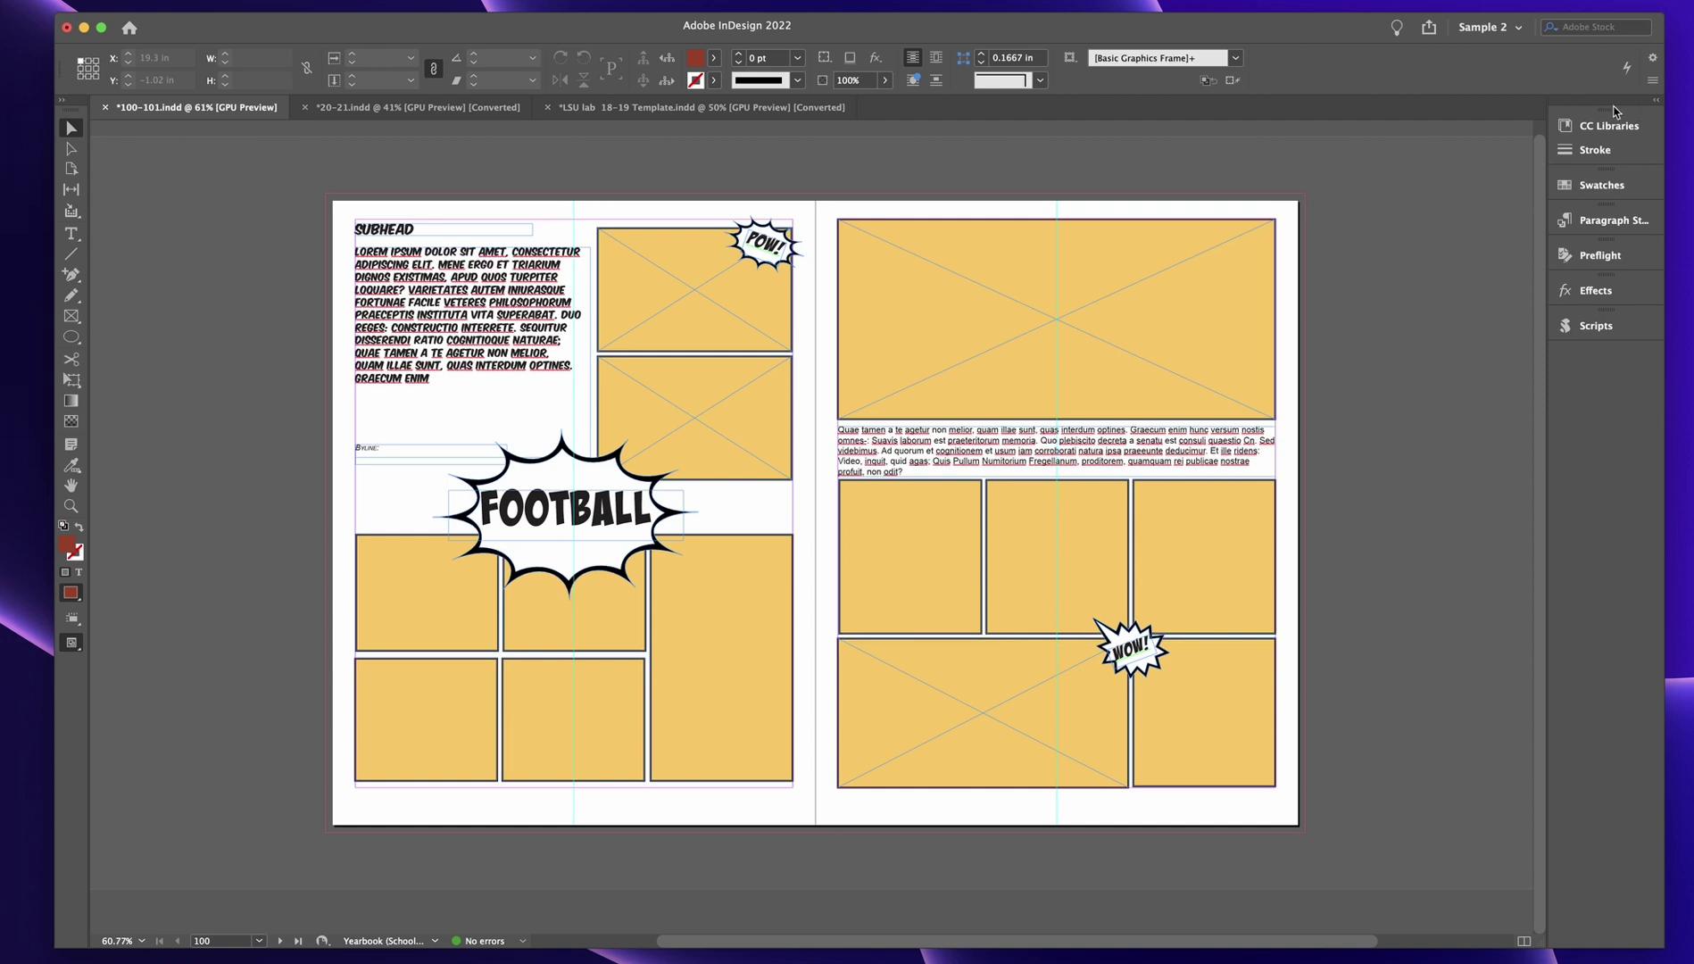
left_click_drag(1614, 110, 1336, 153)
left_click(1281, 153)
Step: Reset Sample 2 to bring back Pages, Layers, Links, CC Libraries and Stroke
left_click(1493, 27)
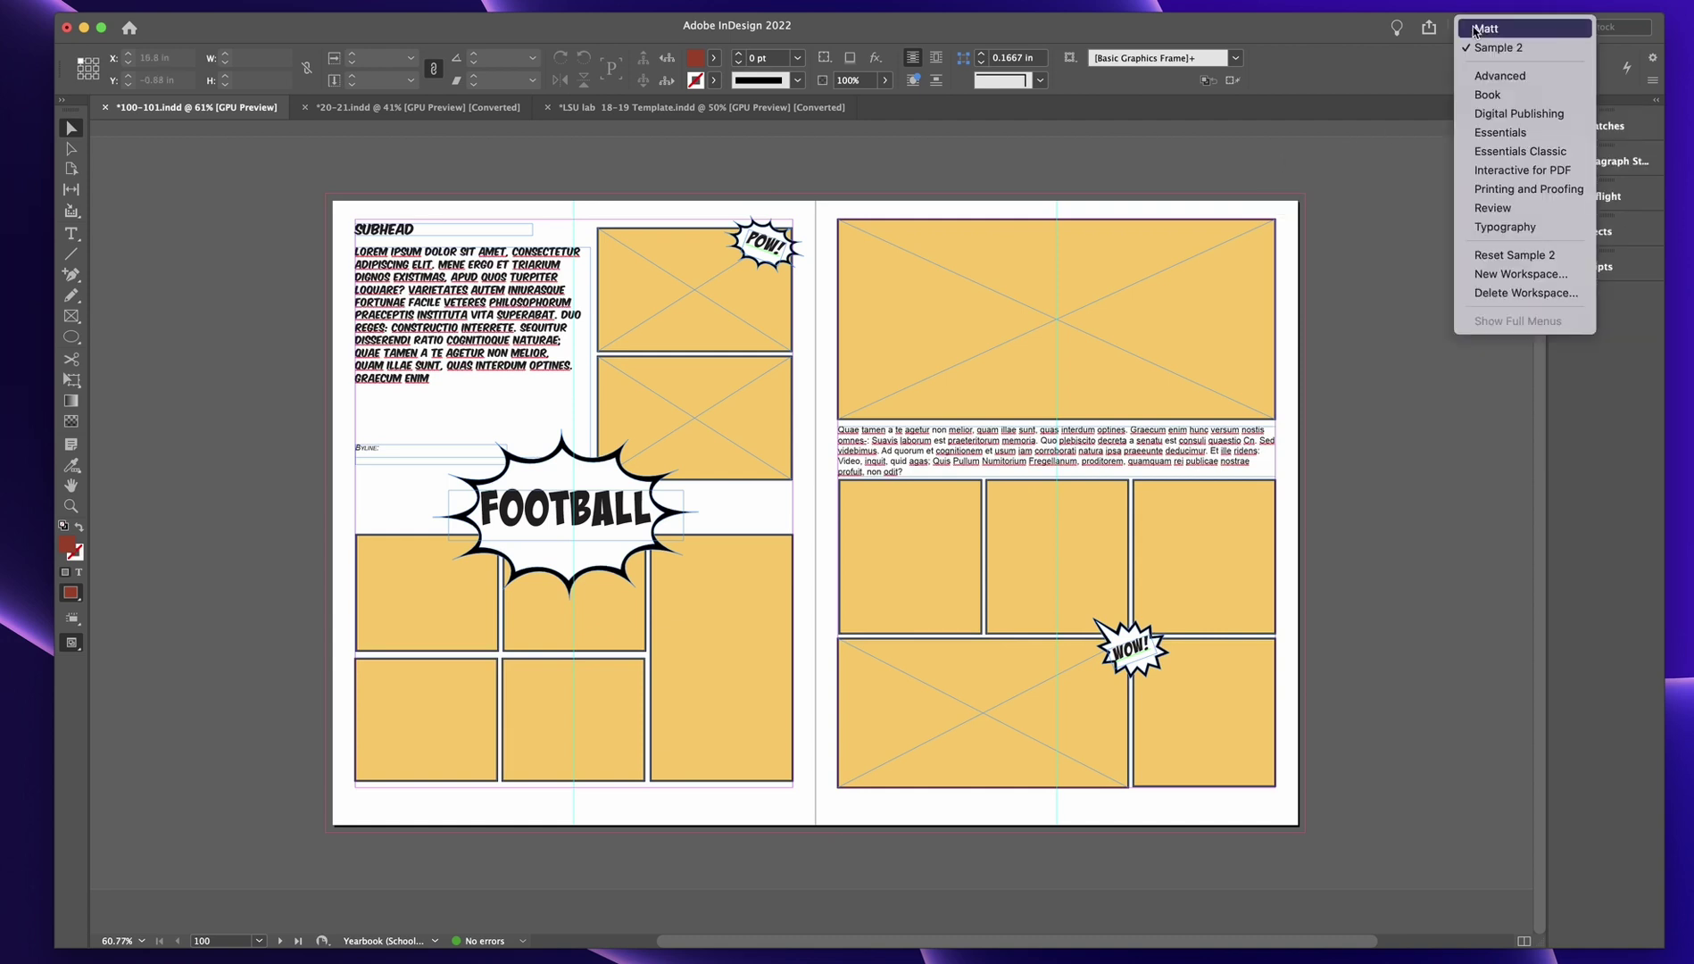
left_click(1523, 256)
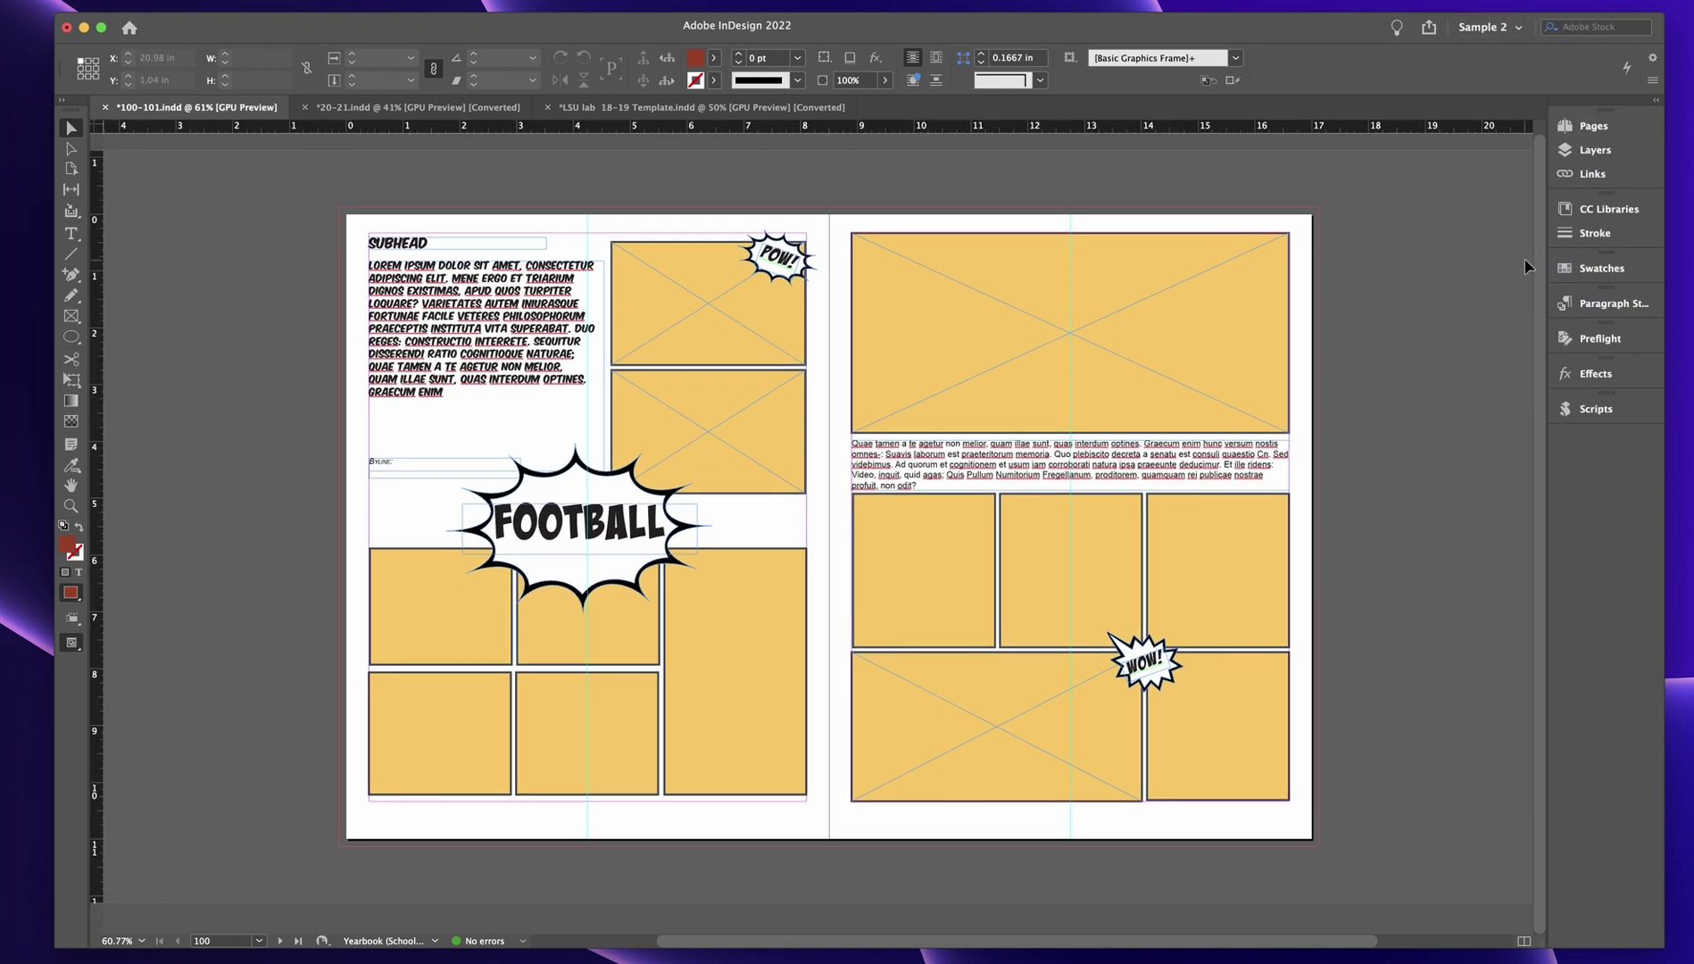
left_click(1493, 27)
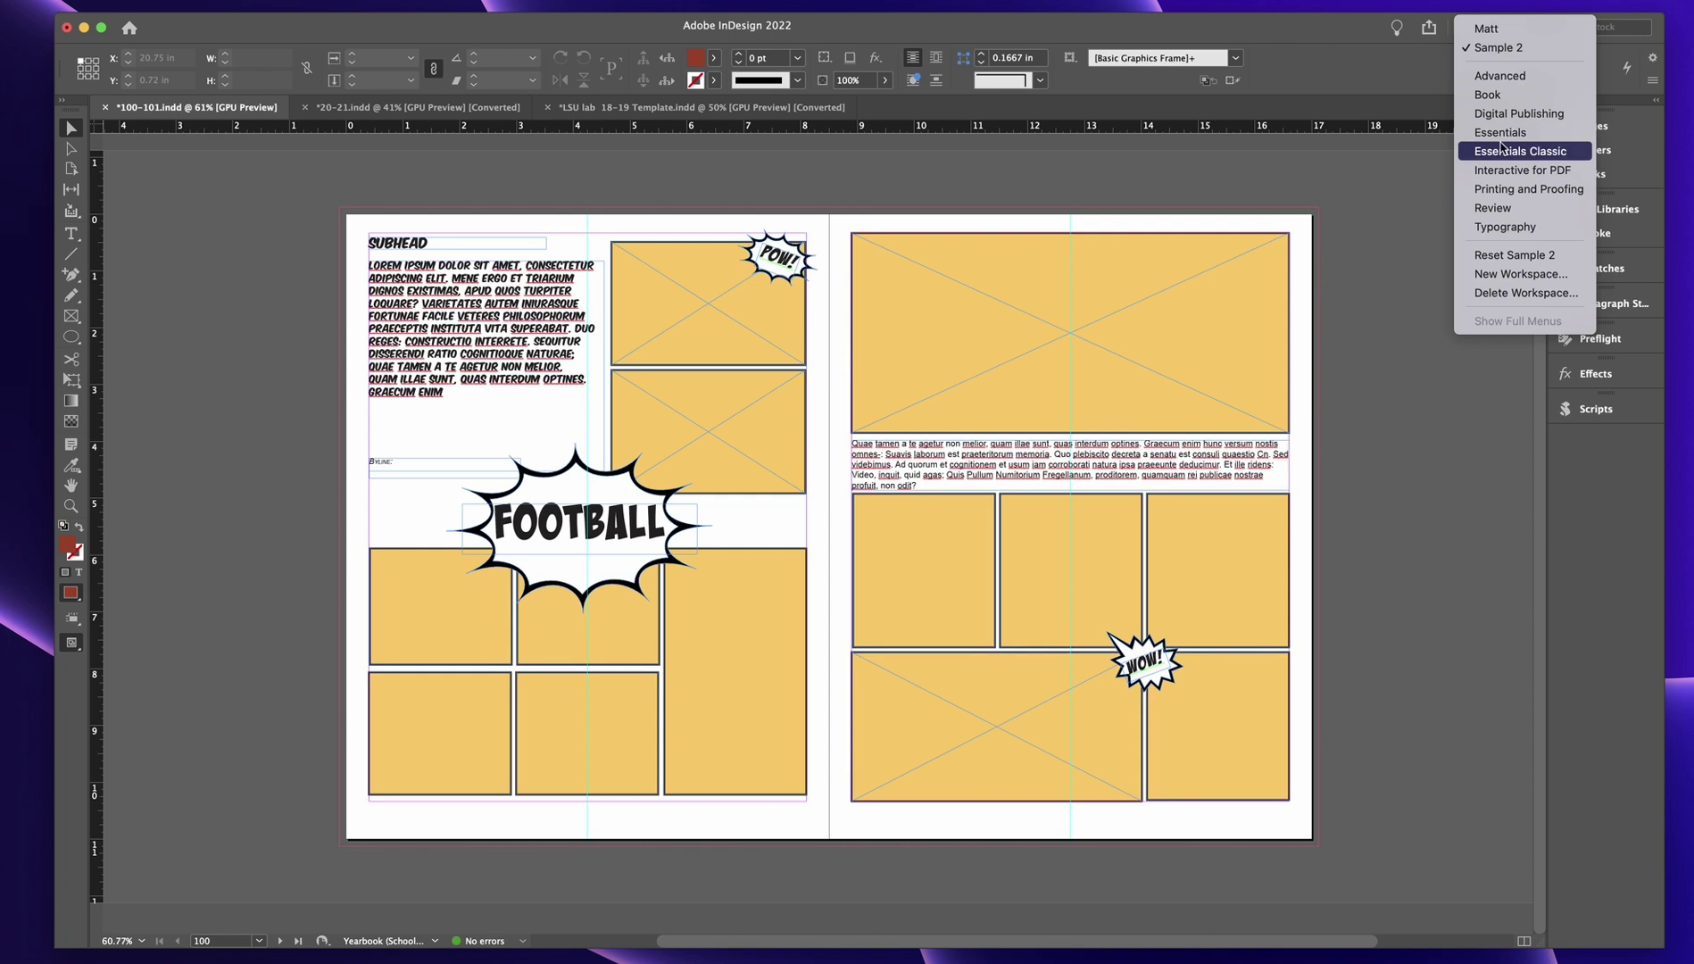
left_click(1489, 49)
left_click(1491, 29)
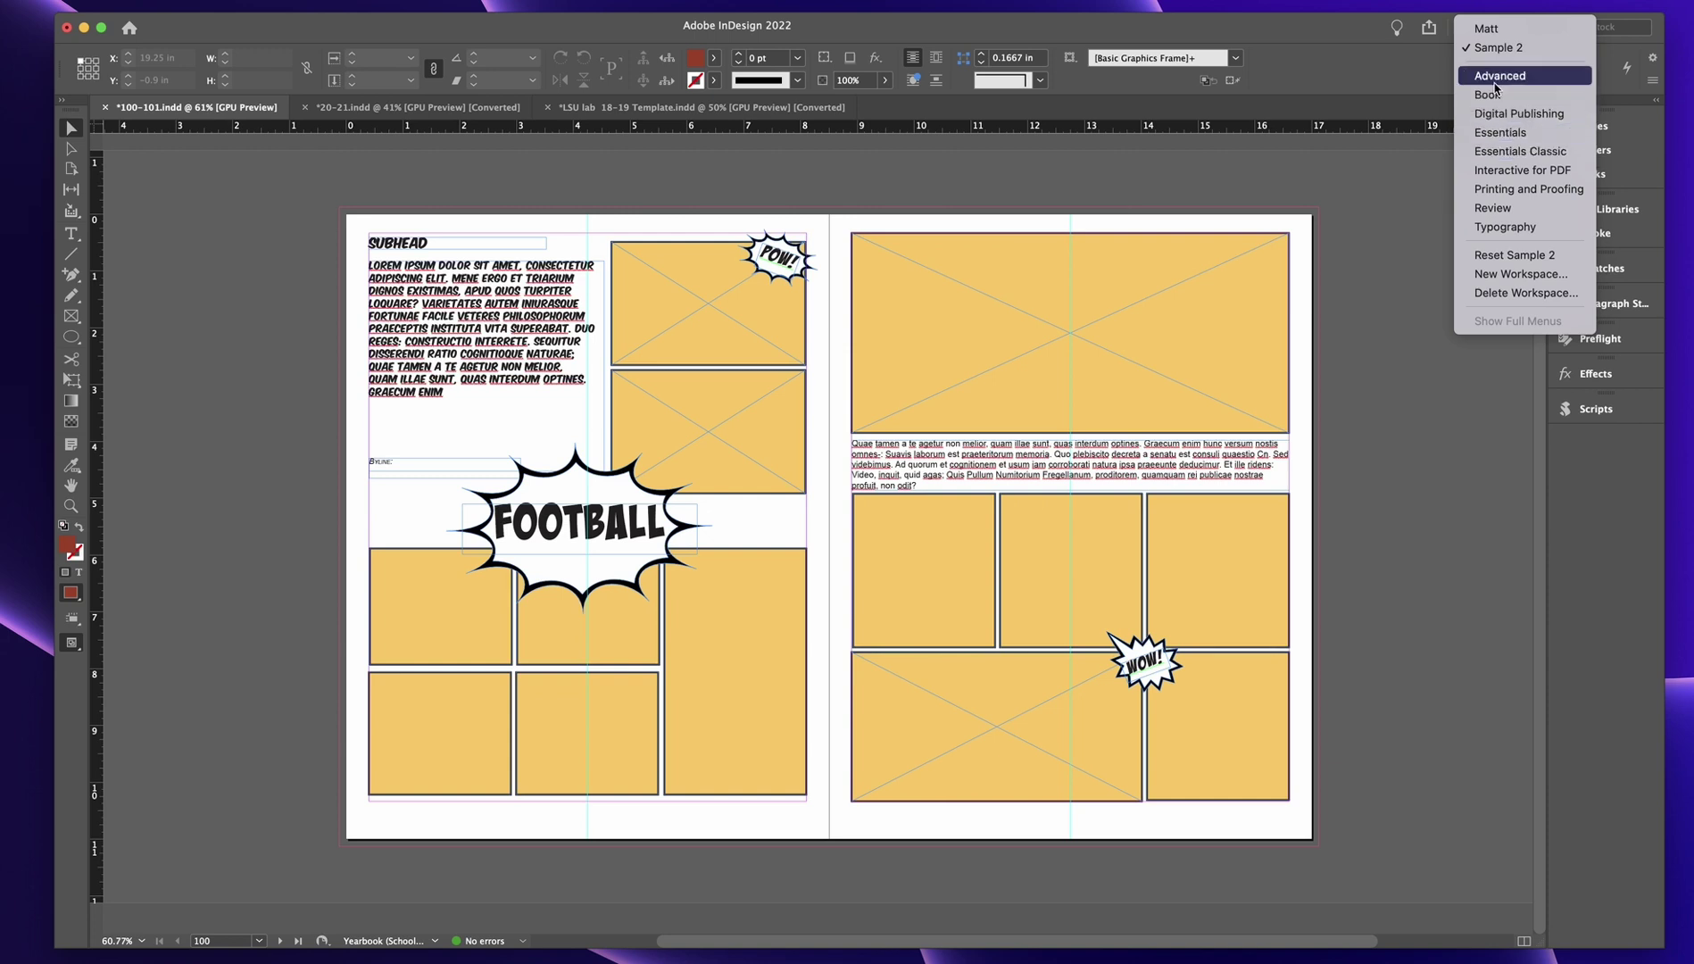
left_click(1402, 214)
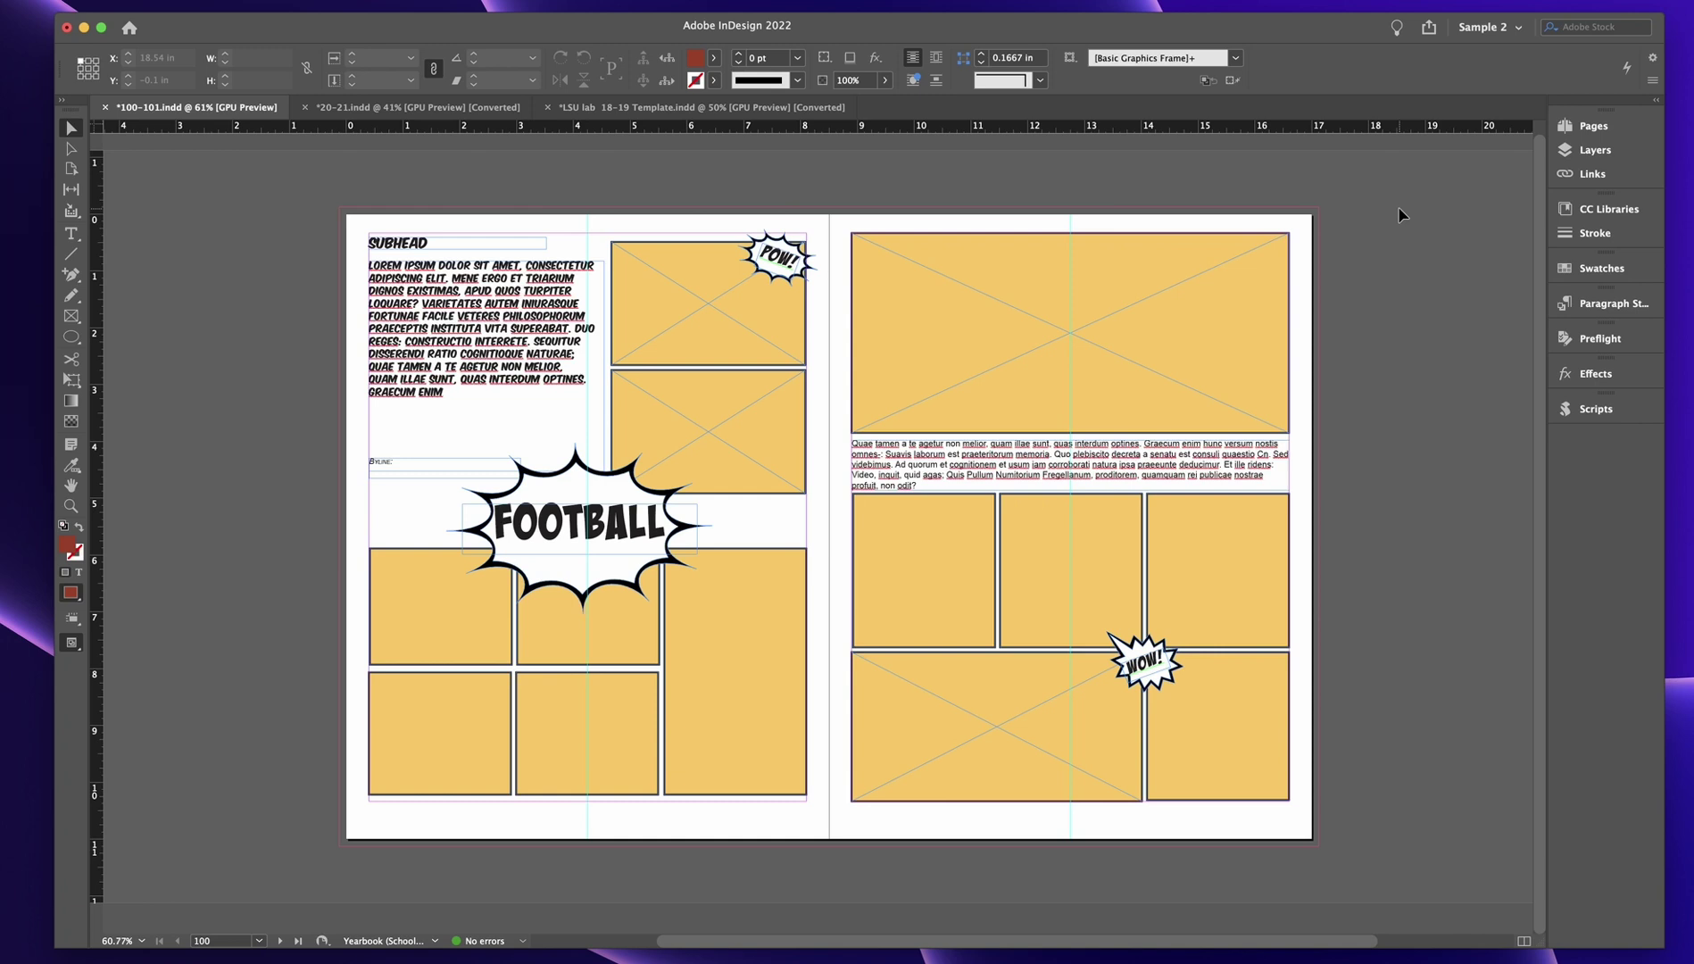
Step: Reveal the User scripts folder in Finder and expand Scripts Panel to list its nine scripts
left_click(1578, 407)
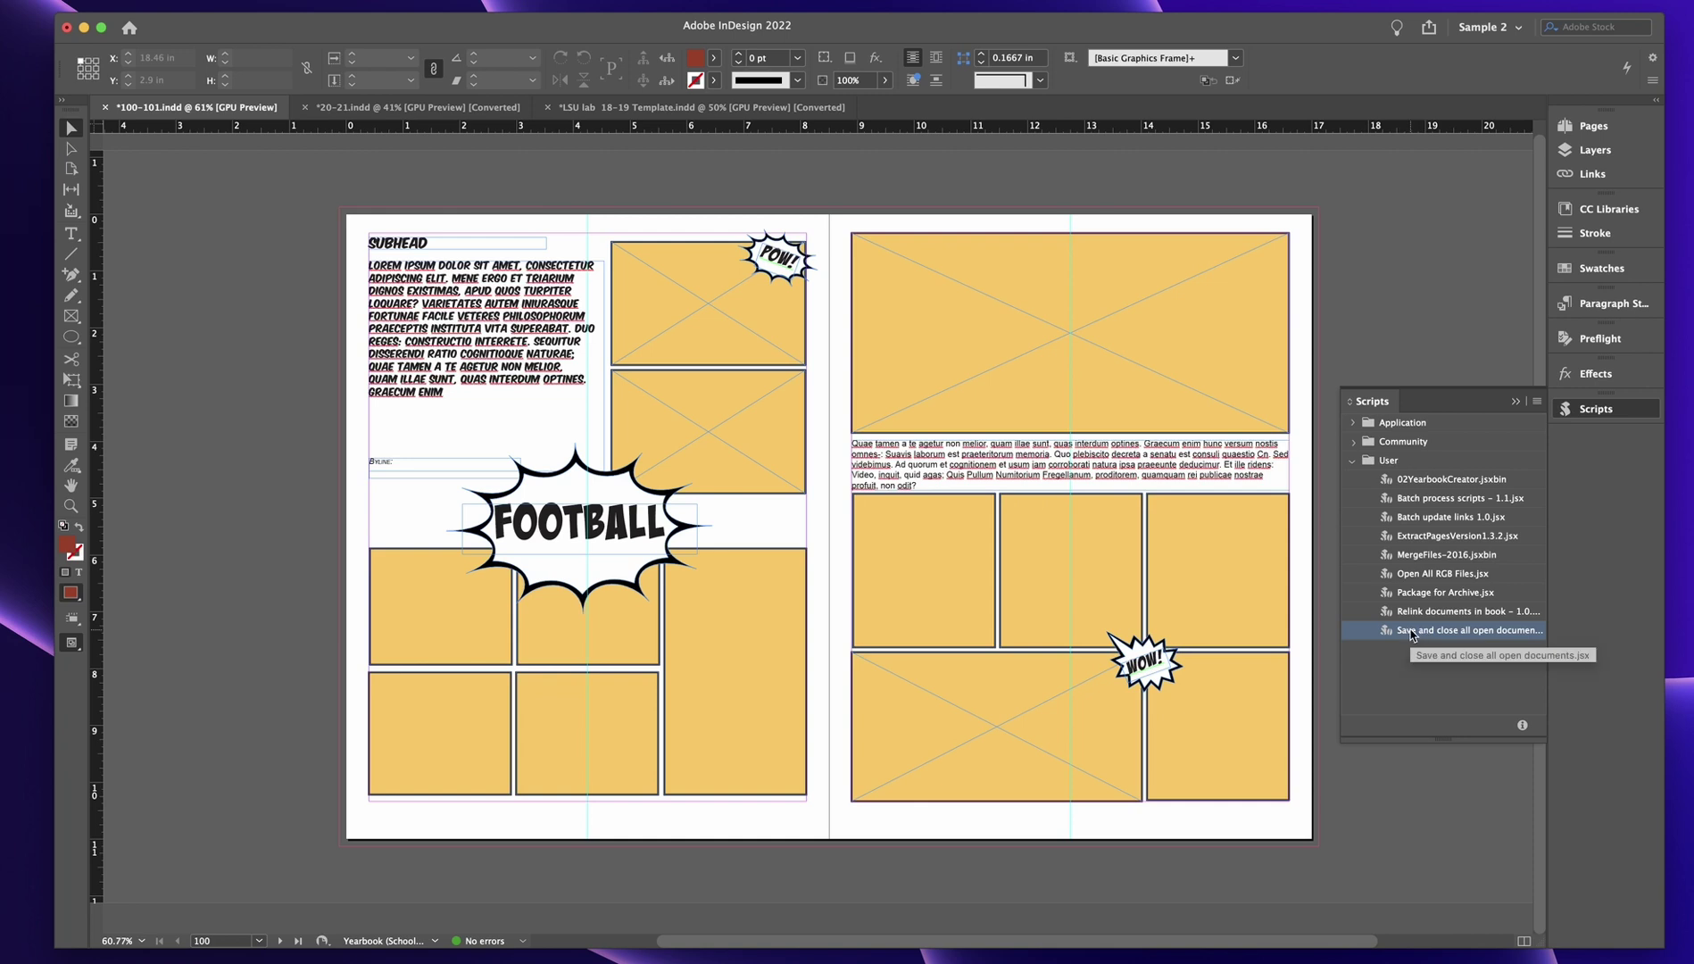
left_click(1410, 462)
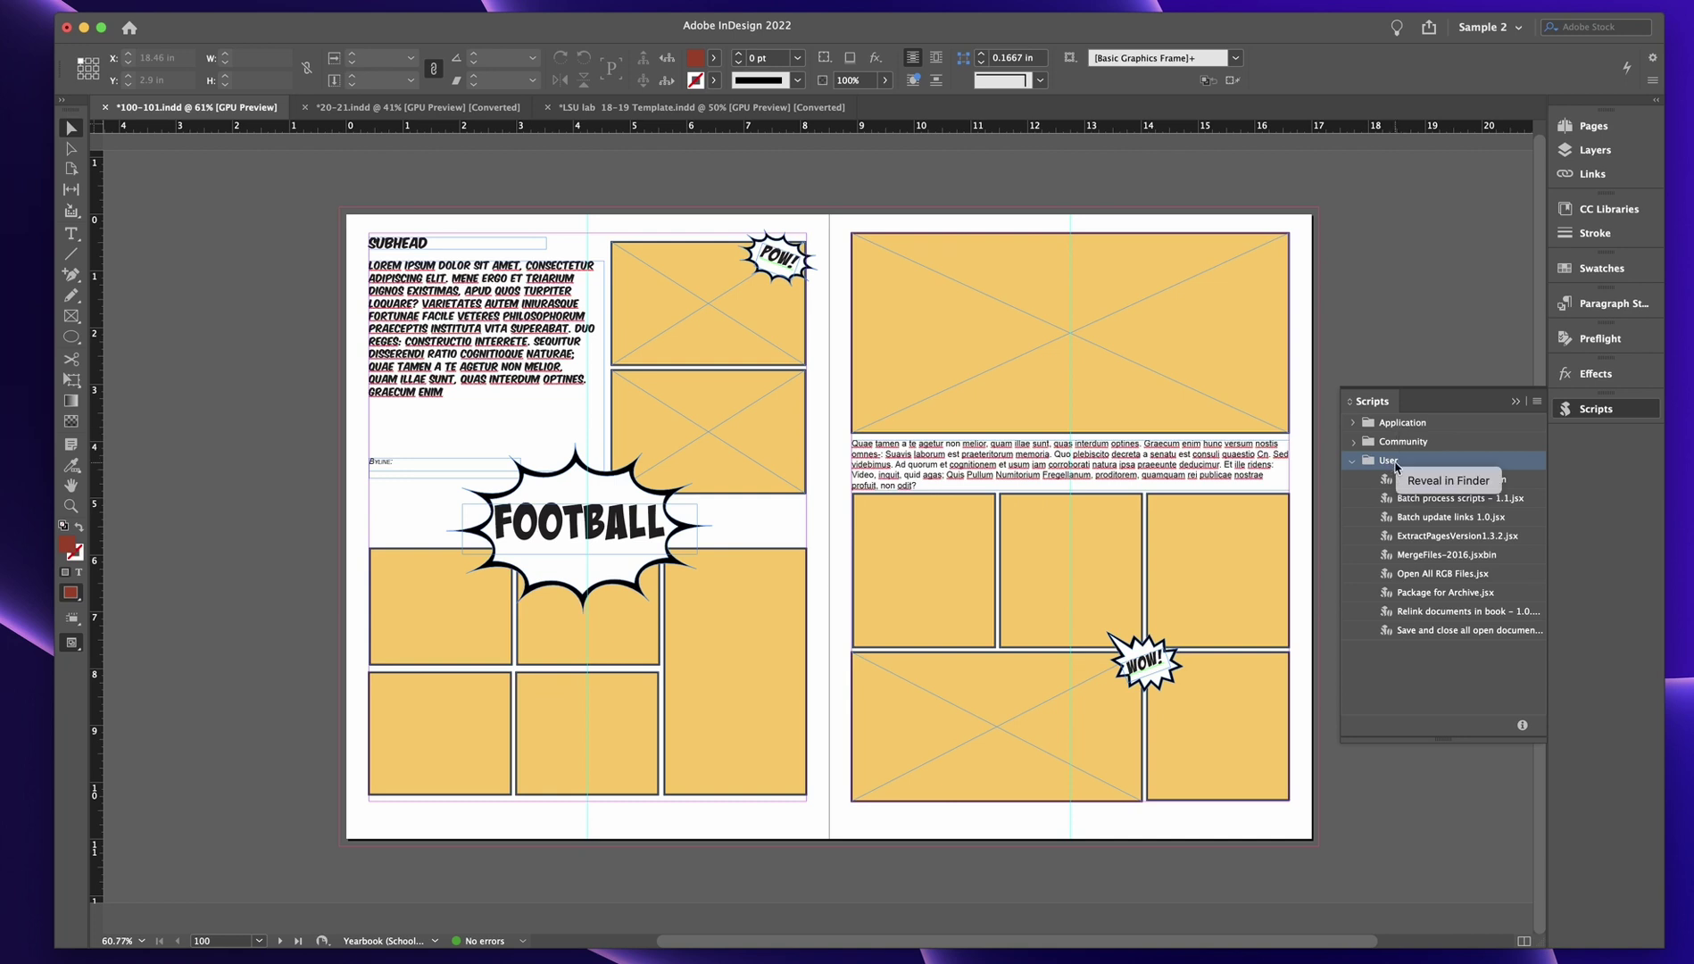
left_click(1447, 483)
left_click(674, 221)
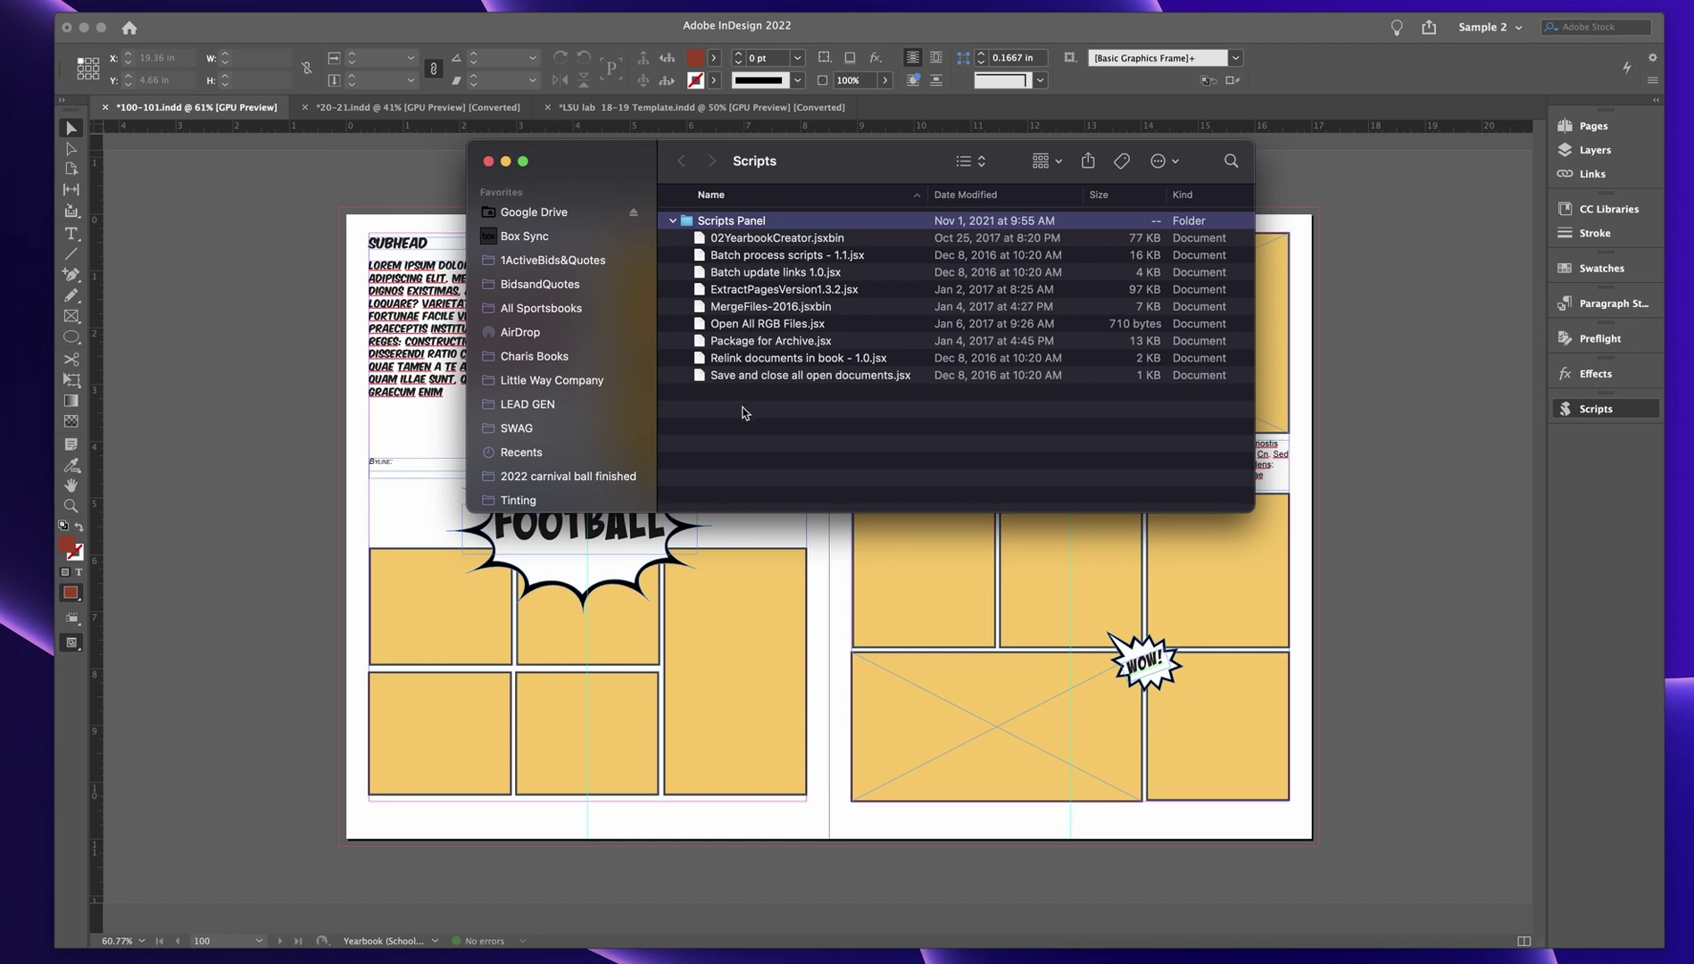
Step: Close Finder and run 'Save and close all open documents.jsx' from InDesign's Scripts panel
left_click(817, 375)
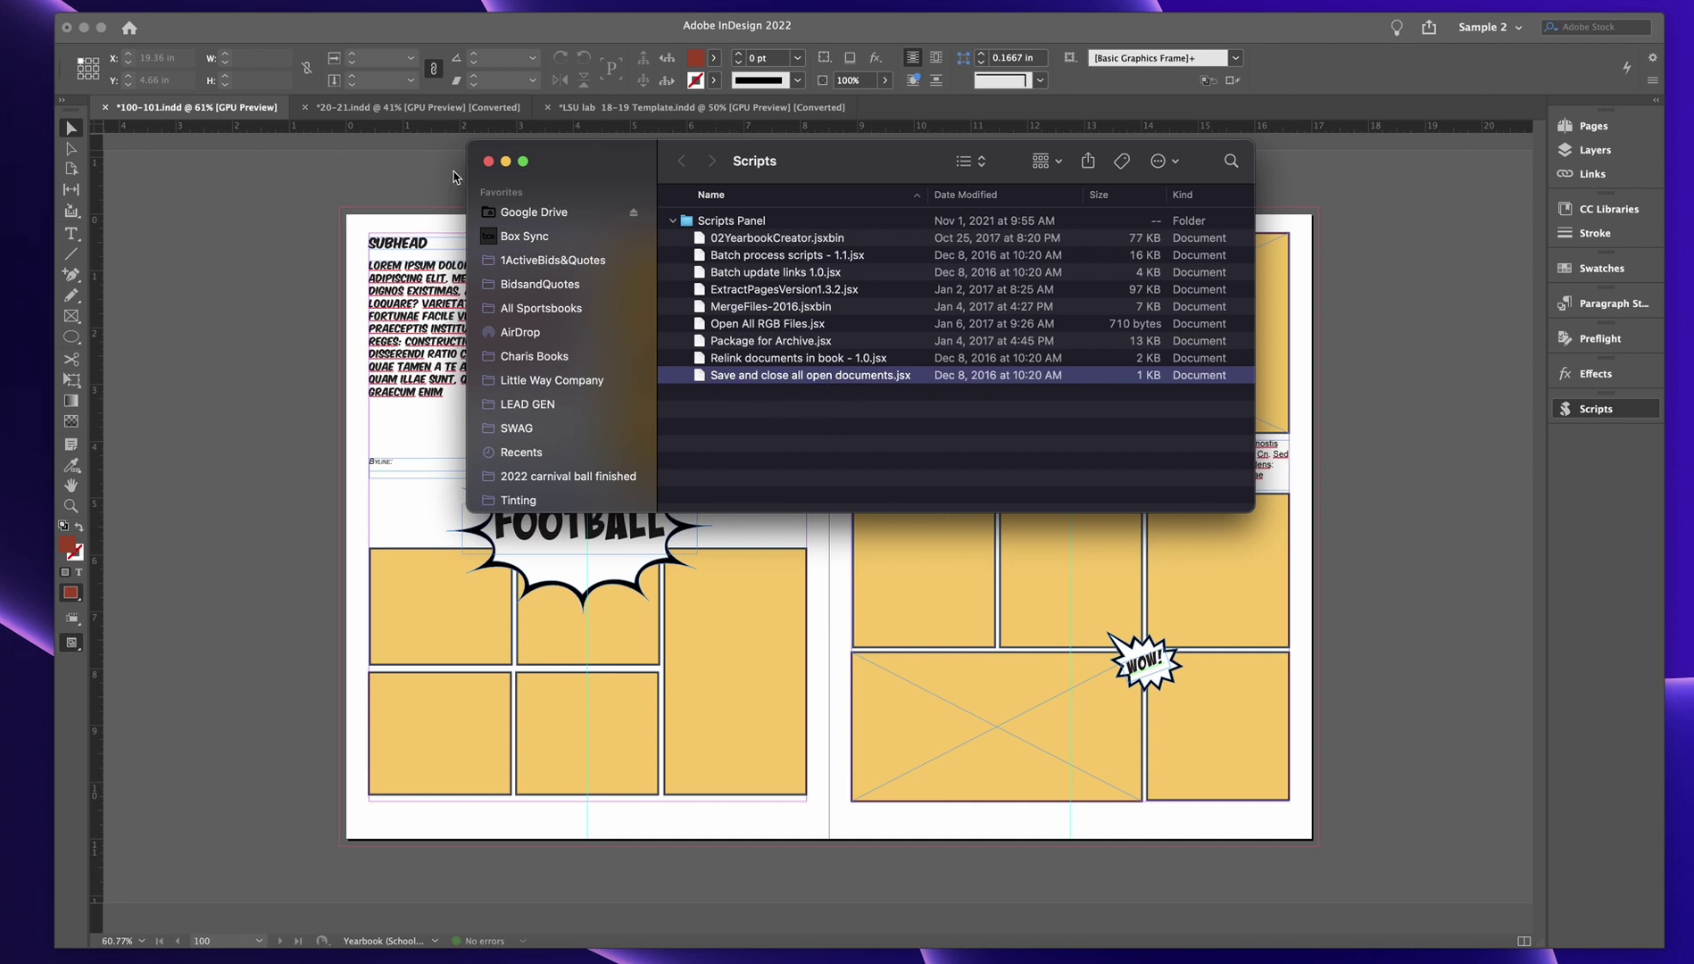
left_click(488, 160)
left_click(1581, 412)
left_click(1413, 634)
double_click(1412, 634)
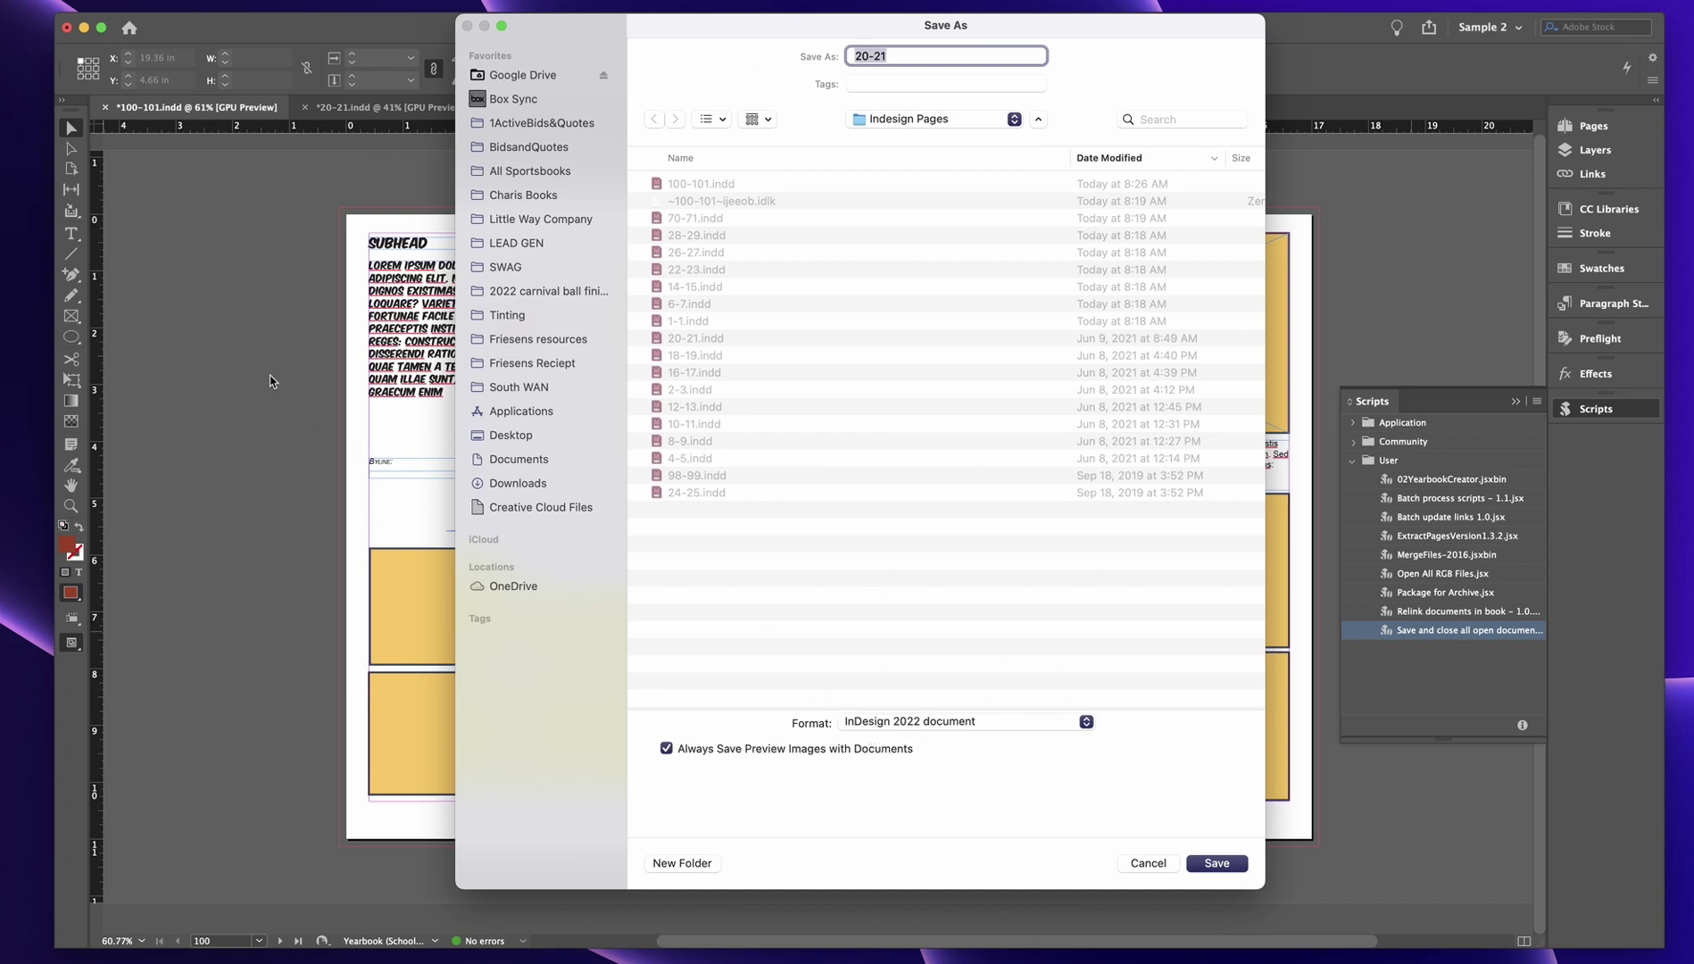
Step: Save 20-21 and LSU lab 18-19 Template, replacing their existing files
left_click(1207, 864)
left_click(903, 540)
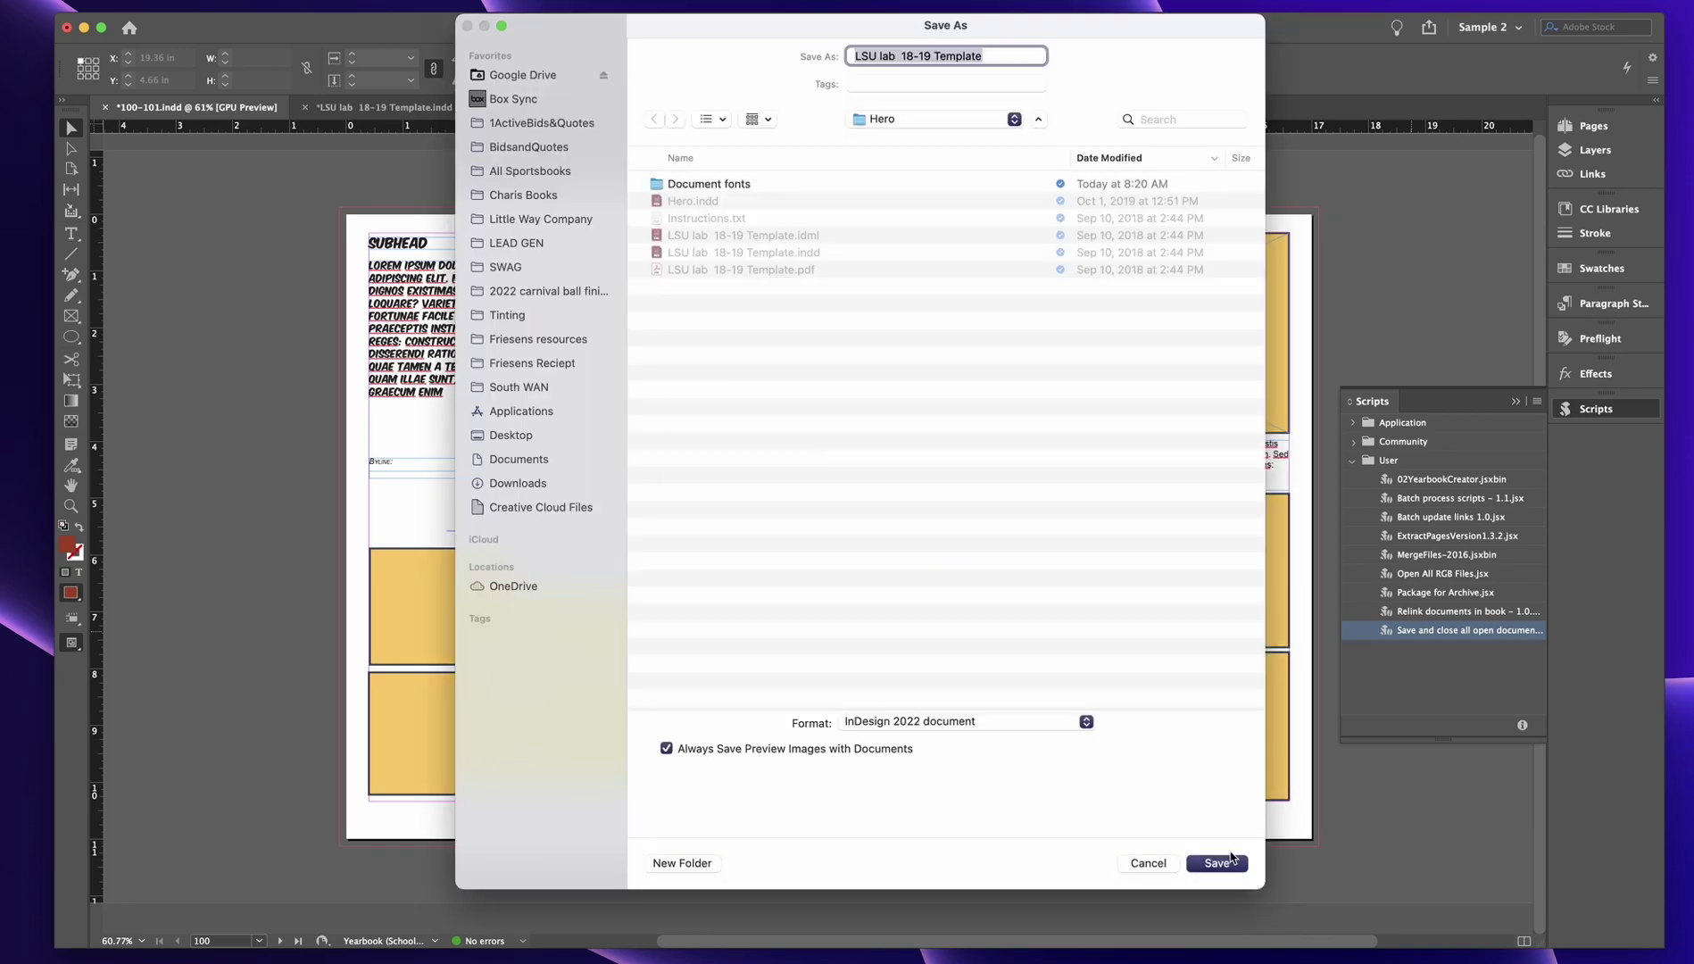
left_click(1216, 863)
left_click(912, 536)
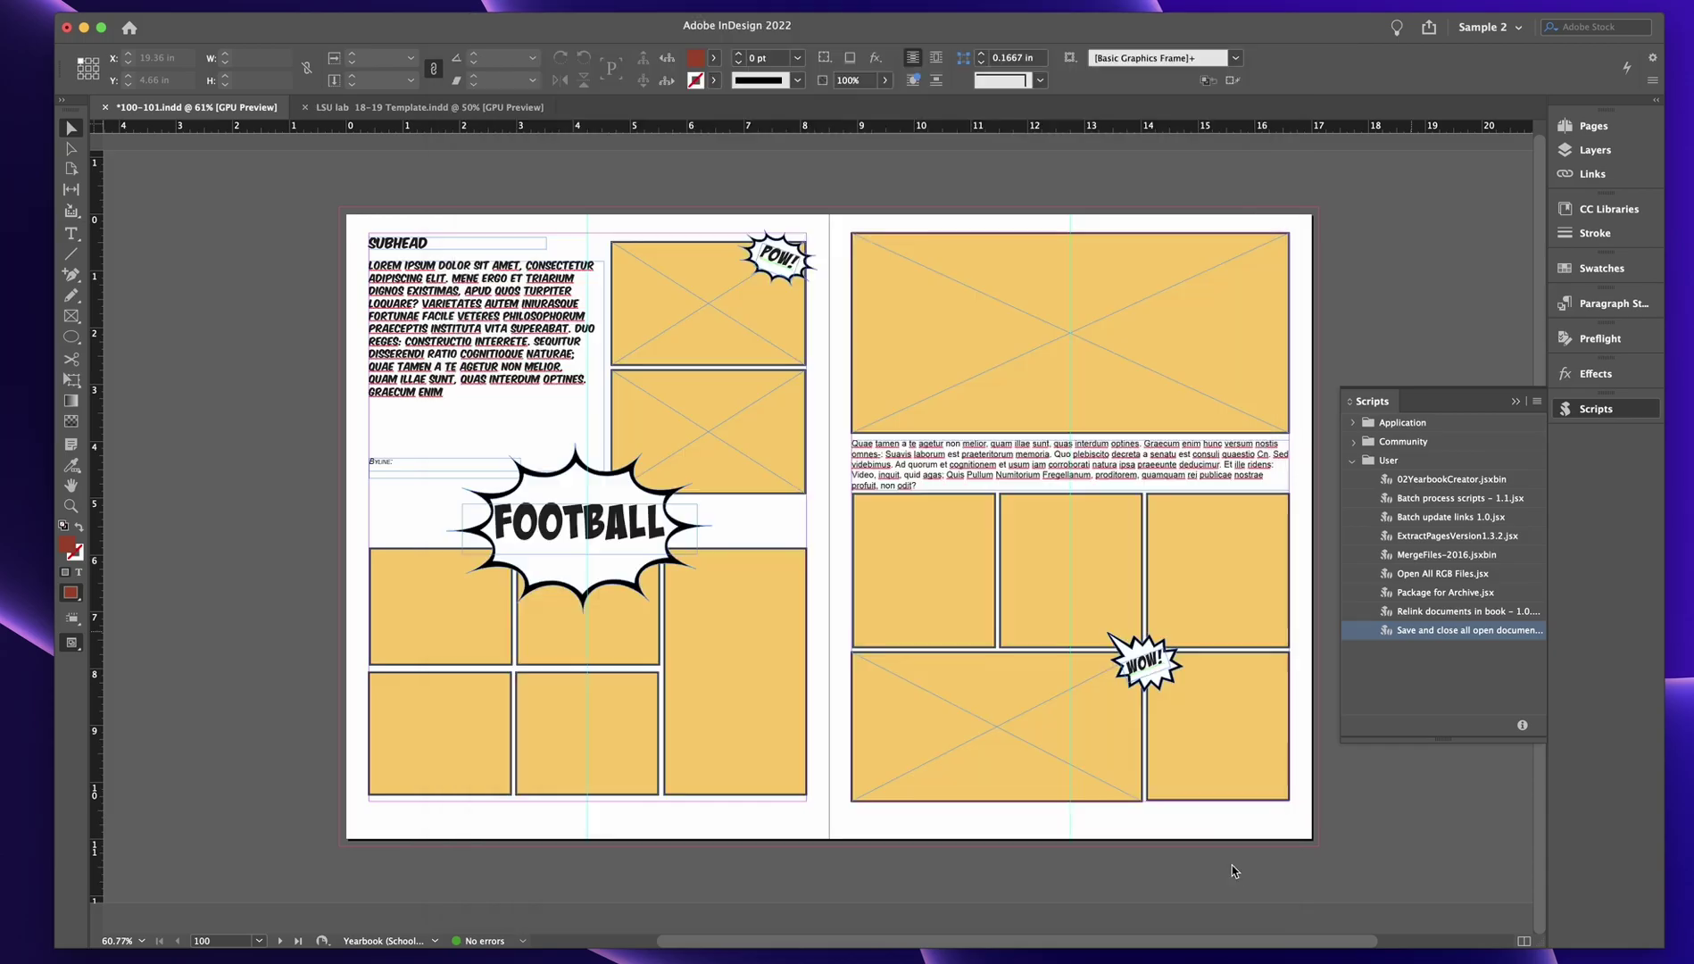